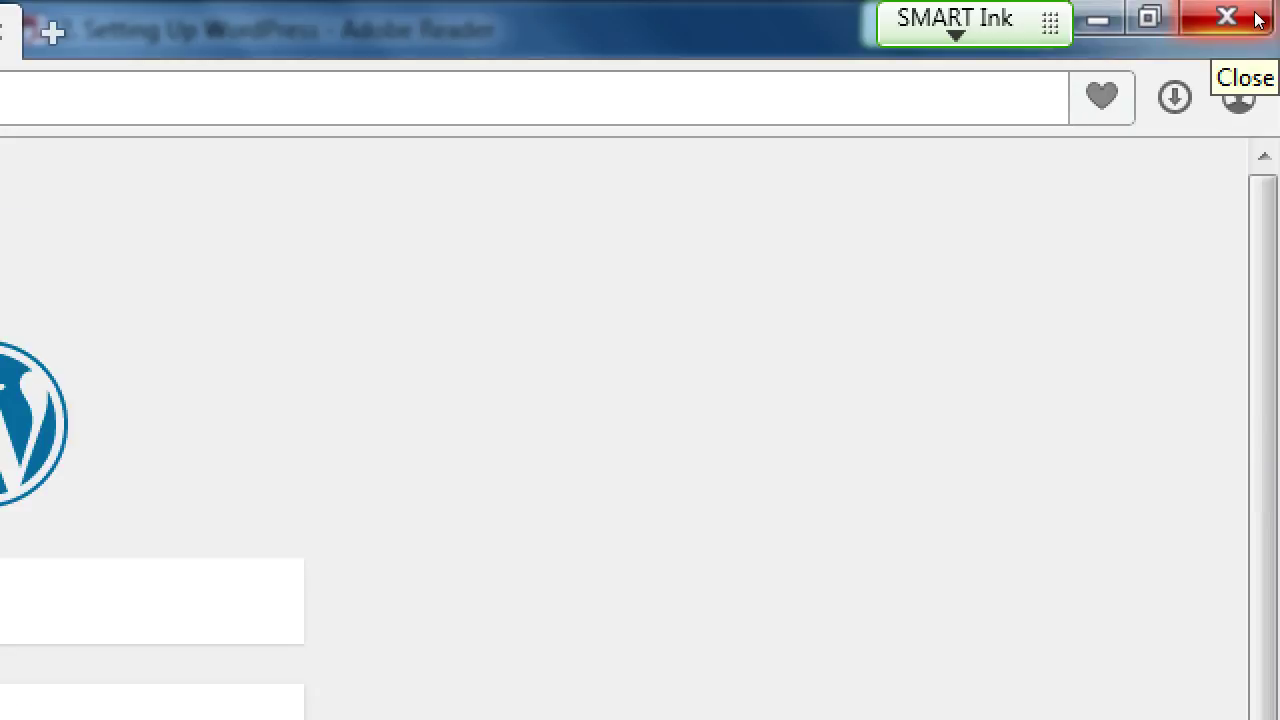
Close Firefox, the www folder window and the Campos eComm I folder window, leaving only the desktop.
left_click(1256, 20)
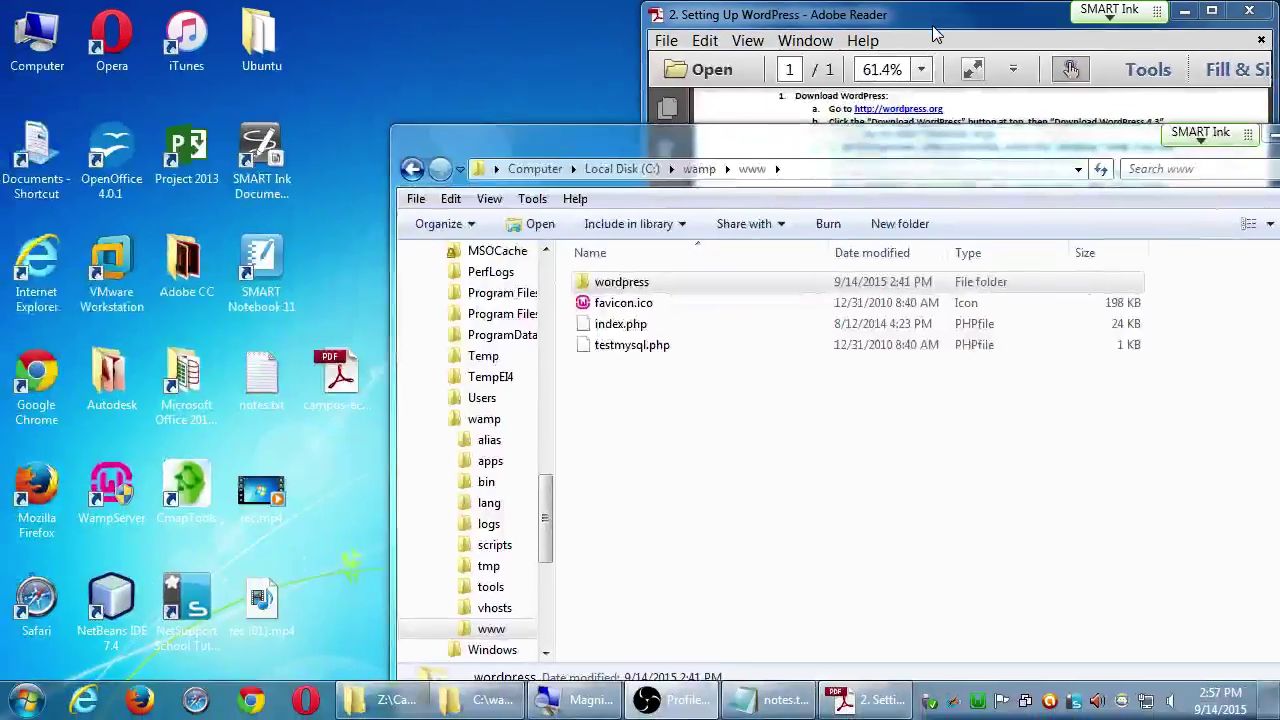
left_click(1249, 12)
left_click_drag(1110, 135, 895, 64)
left_click(1125, 63)
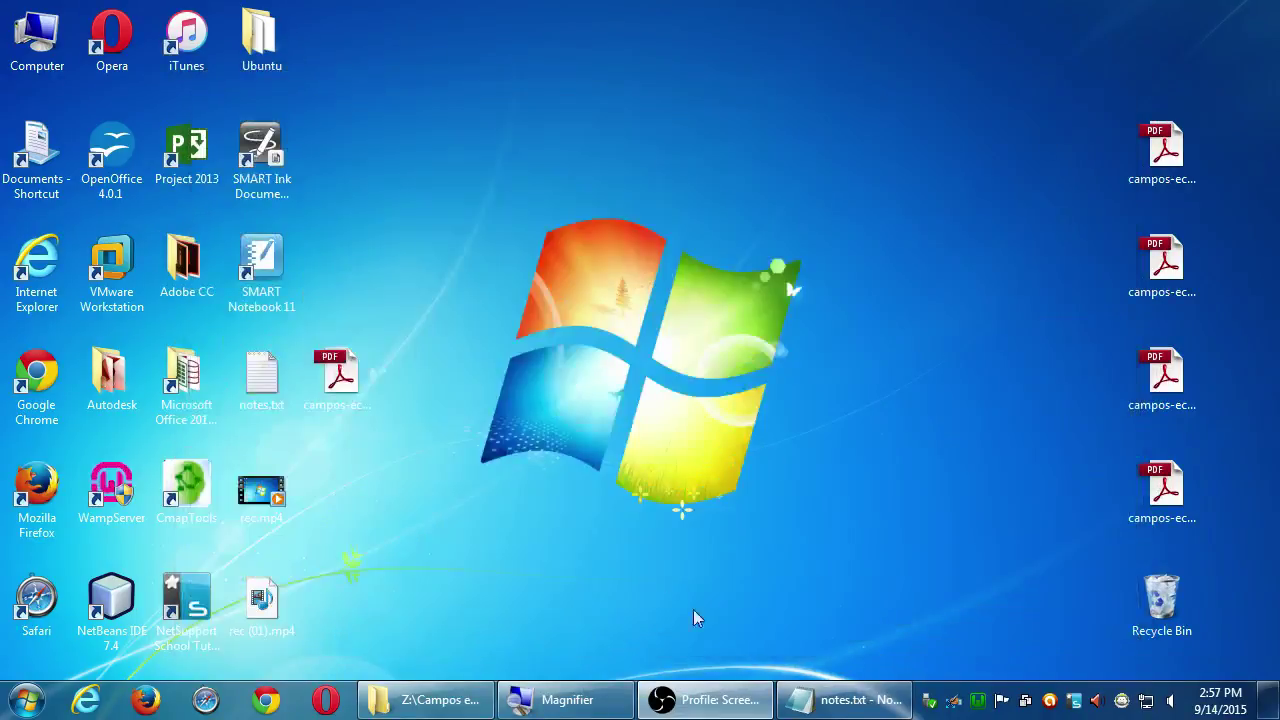
left_click(447, 697)
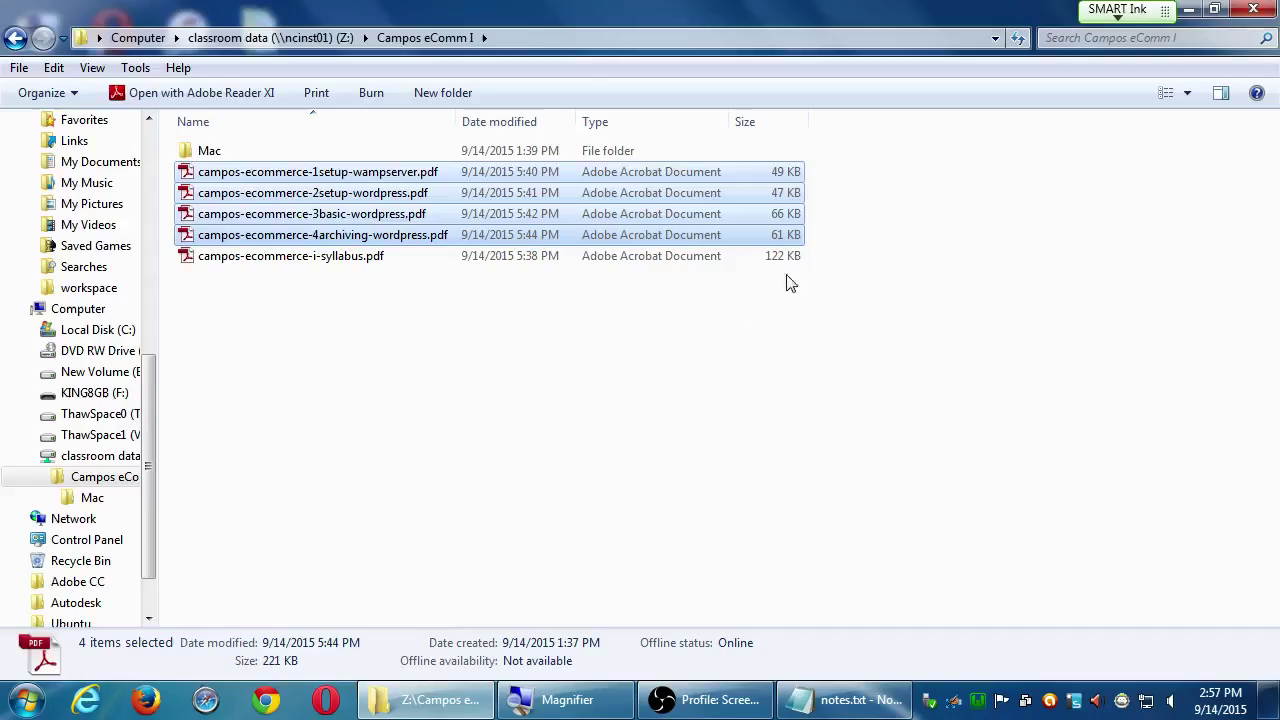
left_click(1258, 10)
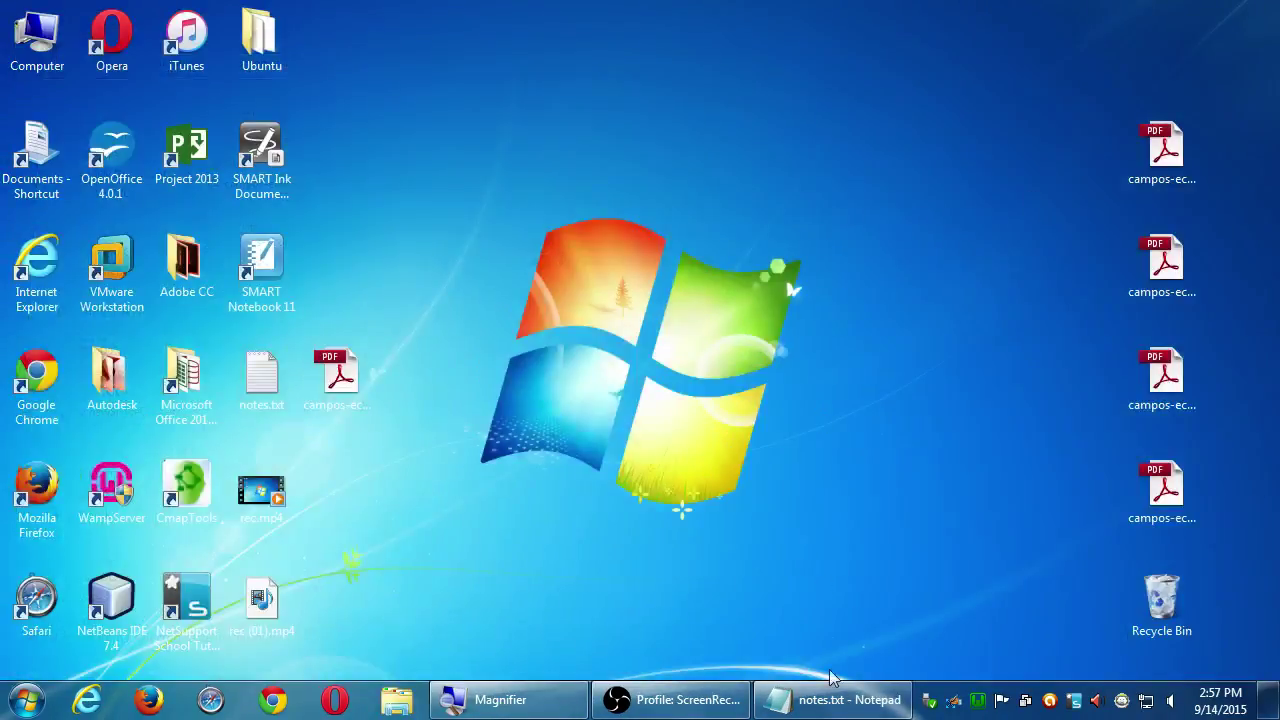
Open classroom data (Z:) > Campos eComm I in a Computer window snapped to the right half.
double_click(30, 37)
key("super+Right")
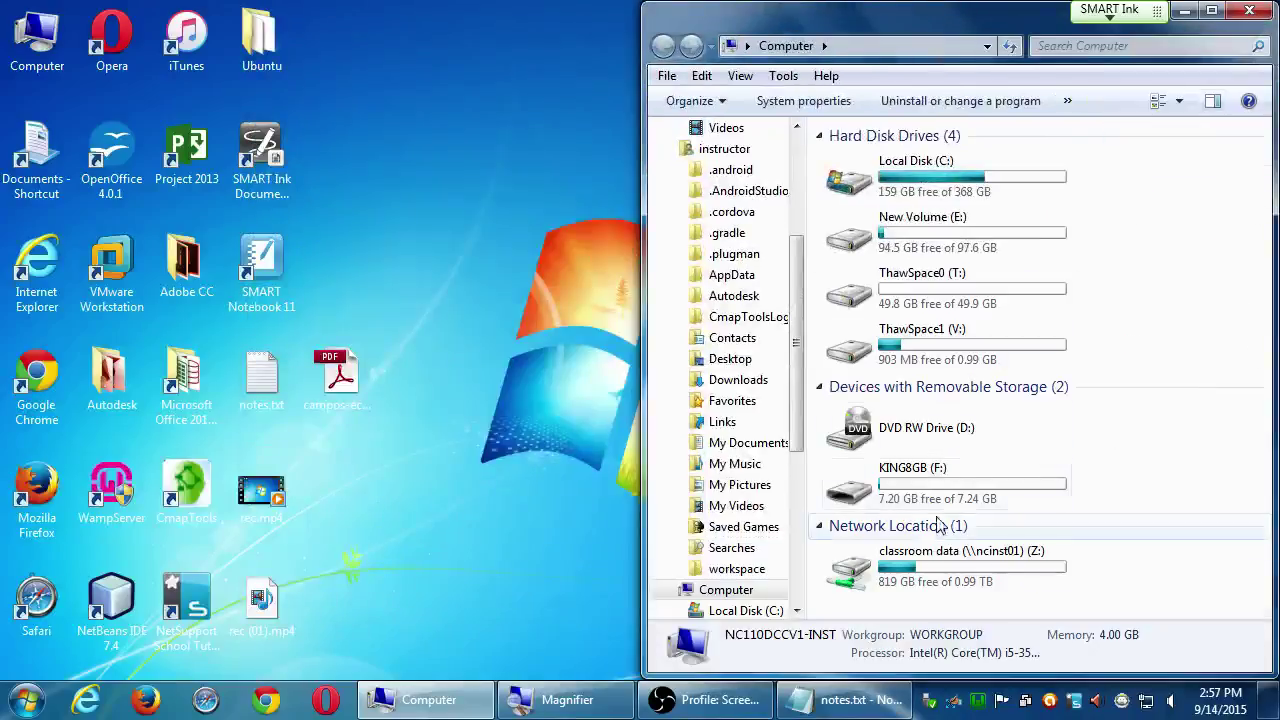
double_click(926, 566)
left_click(930, 531)
scroll(930, 530, "down", 10)
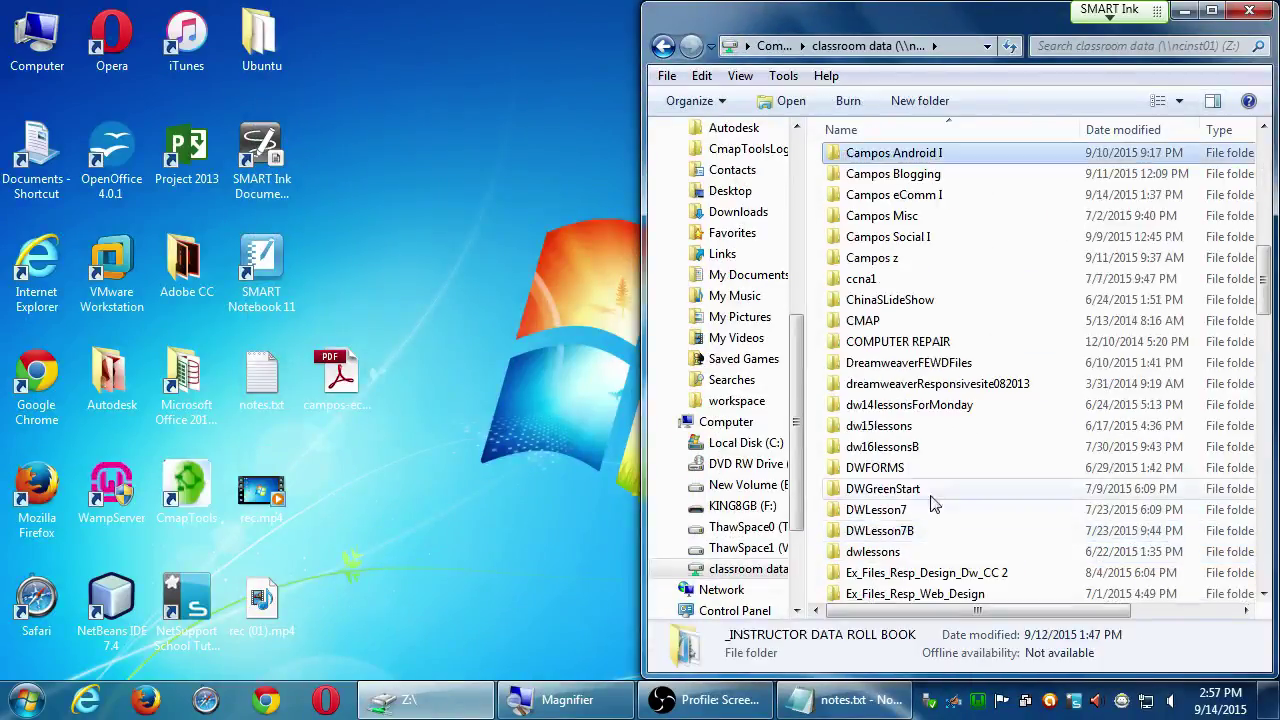
double_click(920, 194)
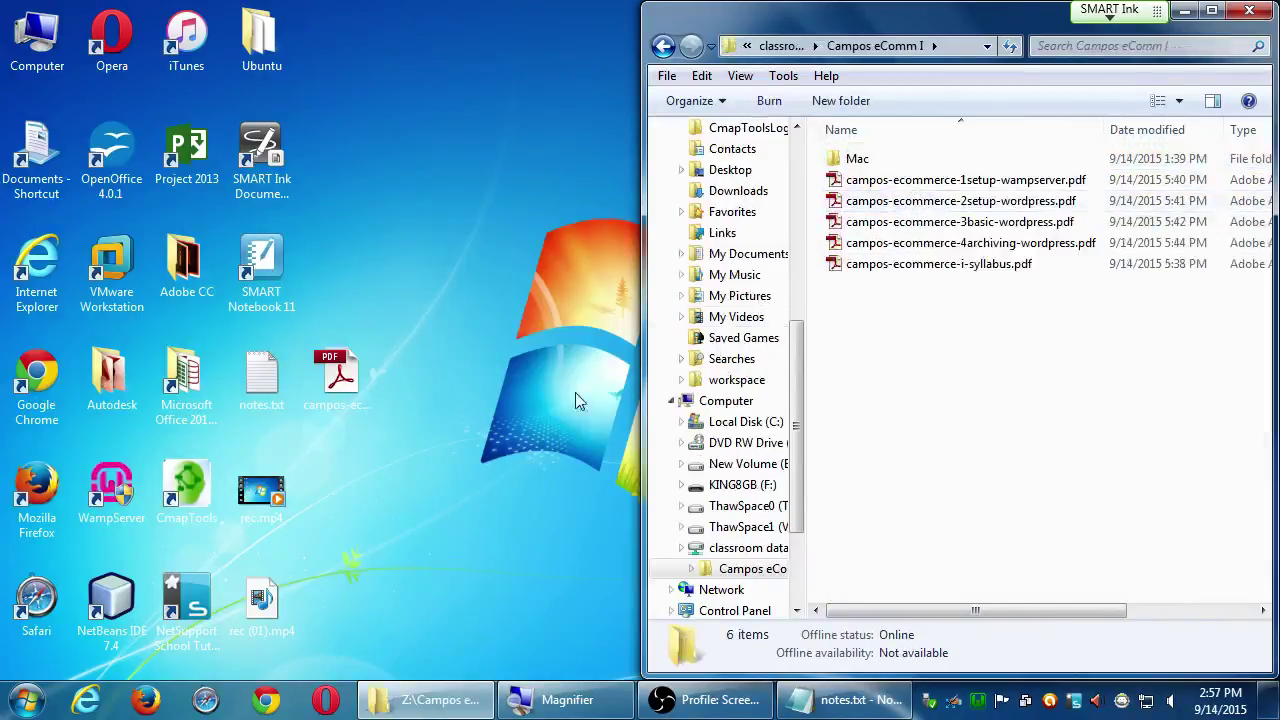
Copy notes.txt from the desktop into Campos eComm I and close the folder.
left_click_drag(264, 385, 950, 380)
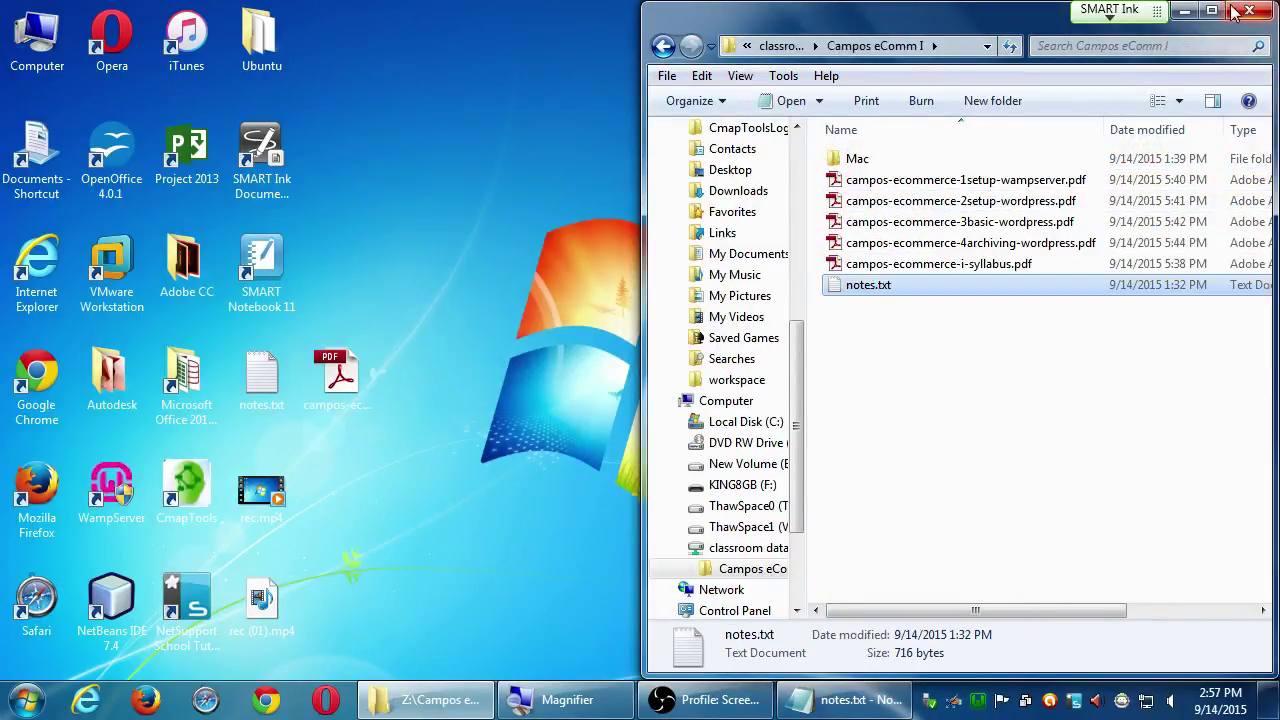
left_click(1245, 10)
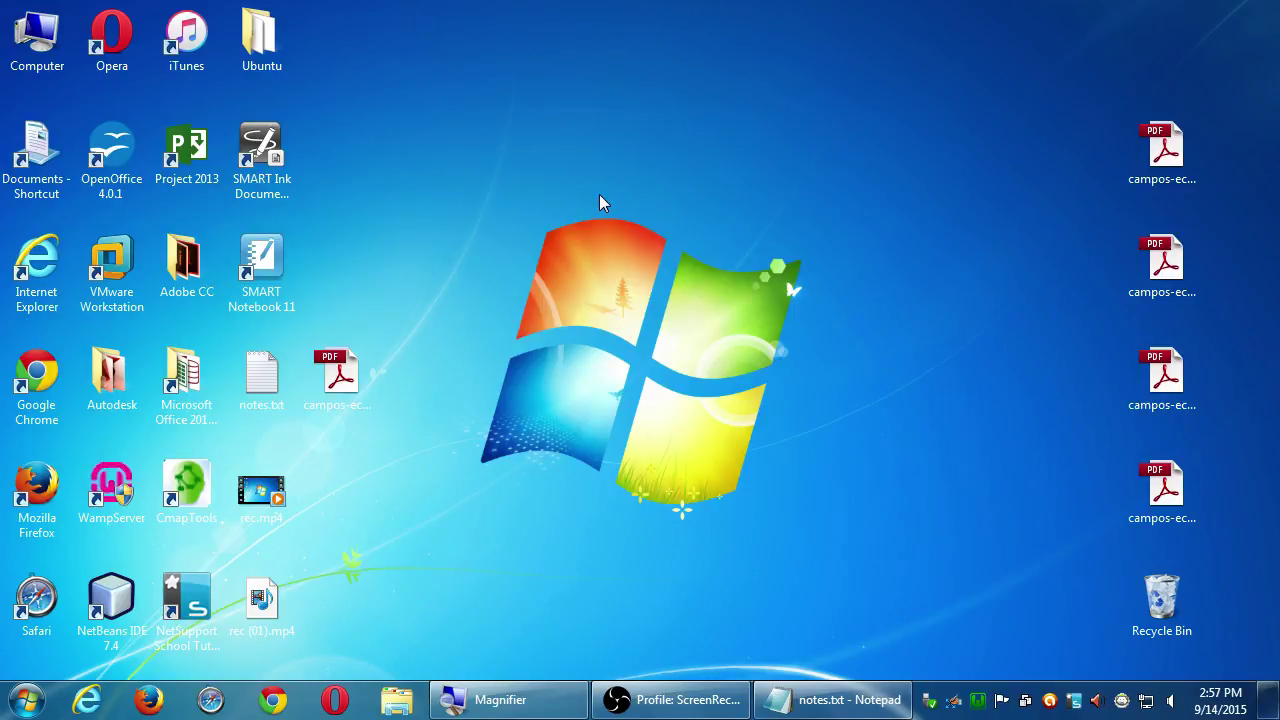
key("super+plus")
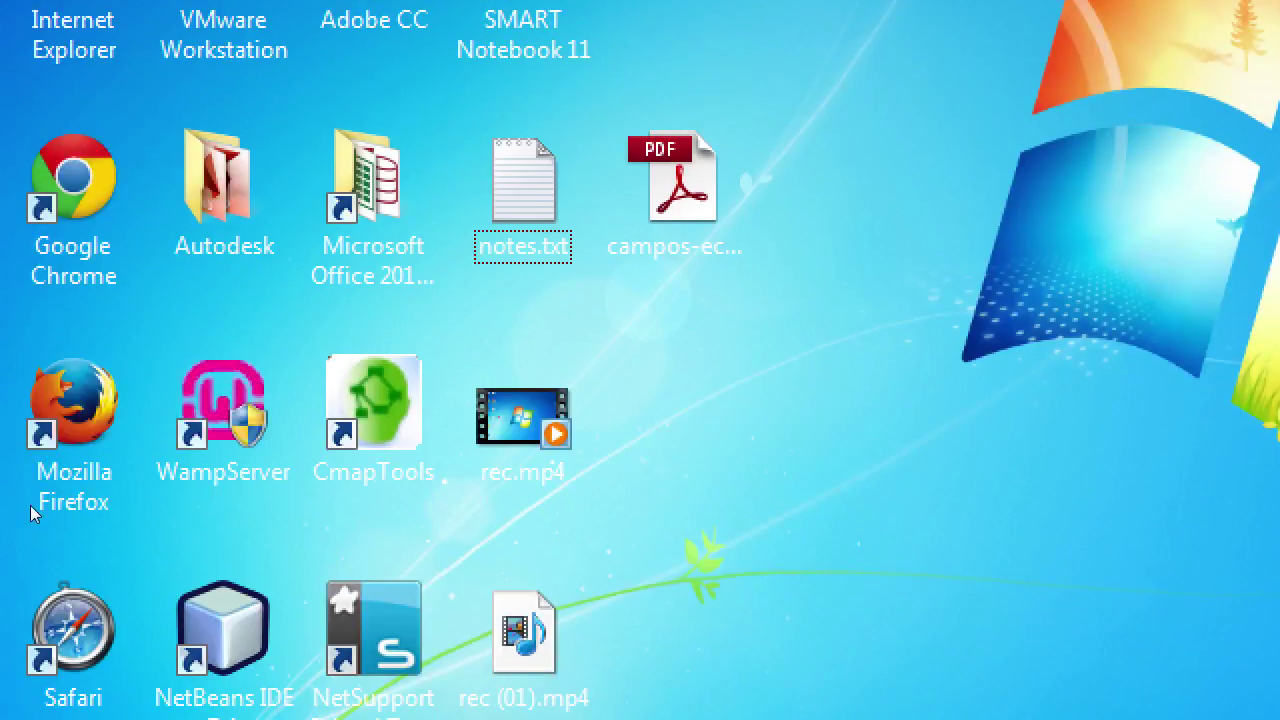
Launch Firefox and enter sdce.edu in the address bar.
left_click(36, 480)
key("super+minus")
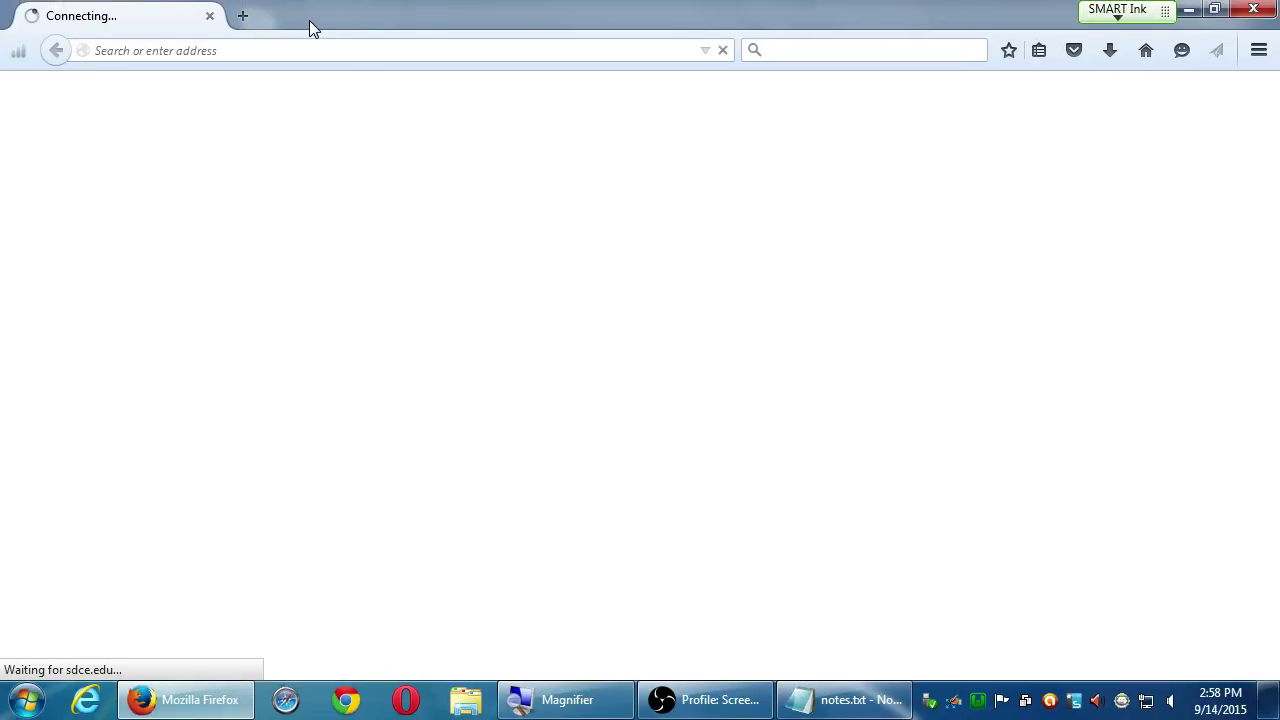
left_click(263, 51)
key("super+plus")
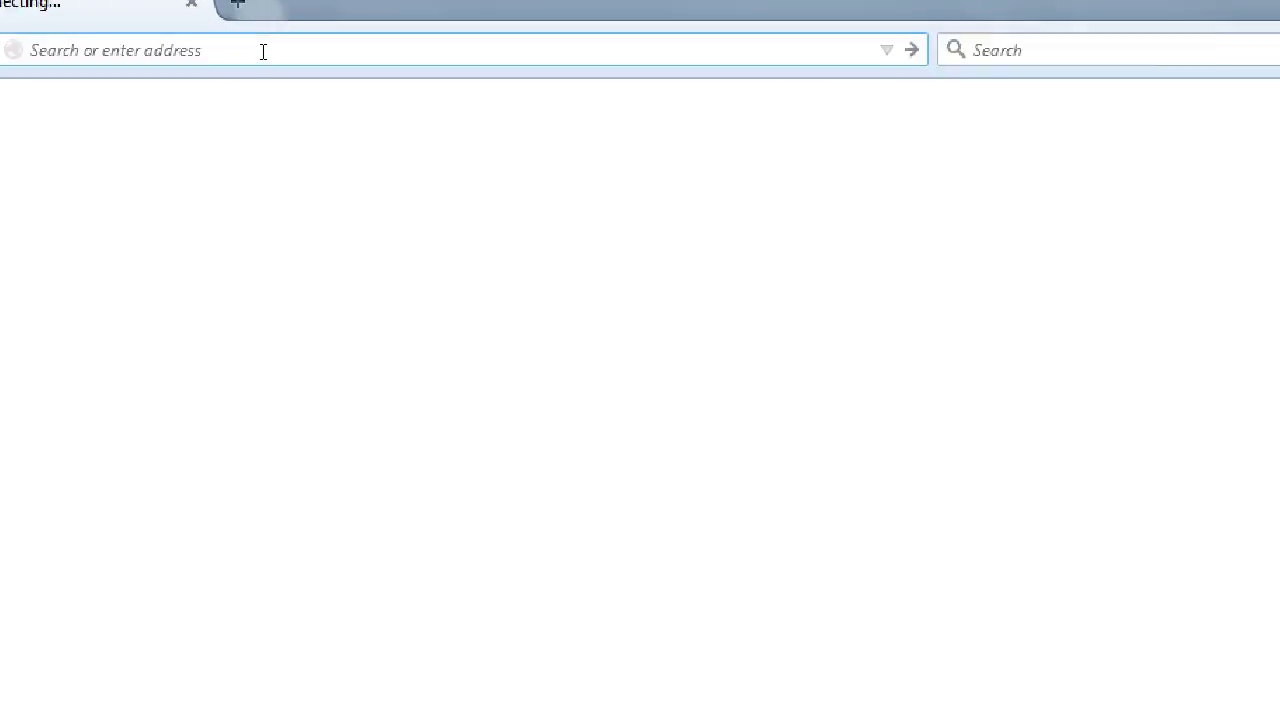
type("sdce.edu")
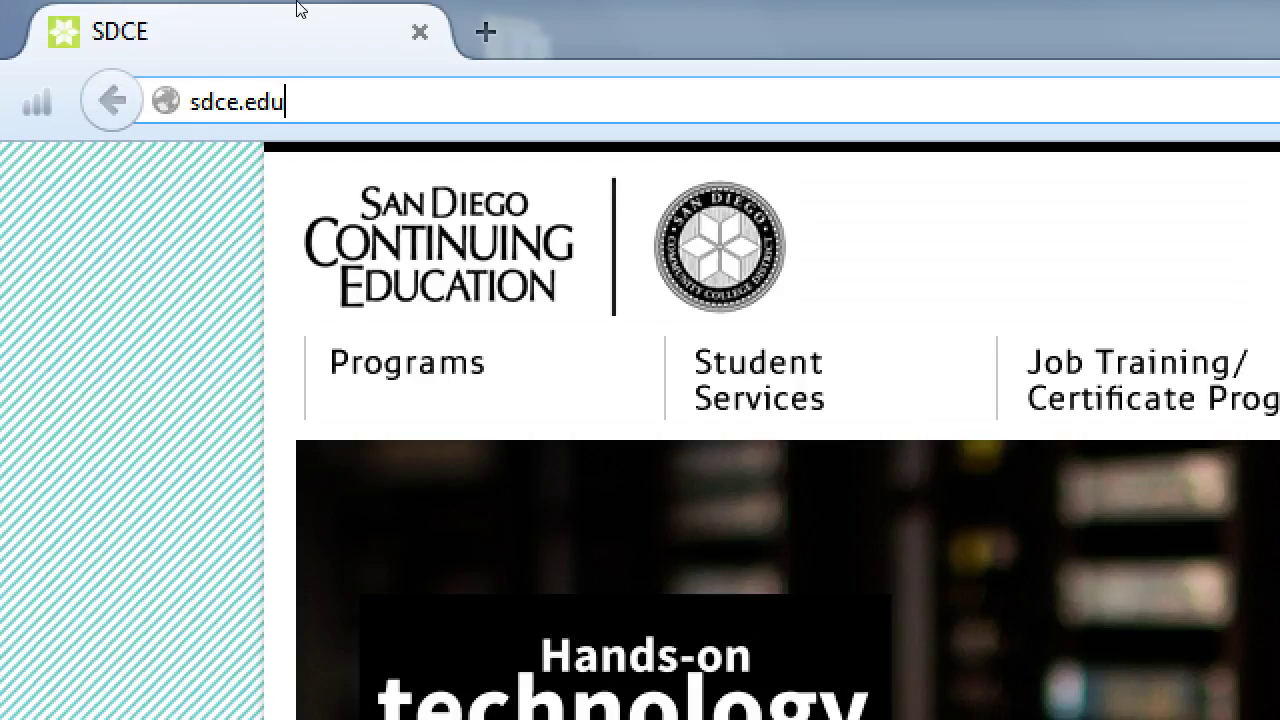
key("ctrl+a")
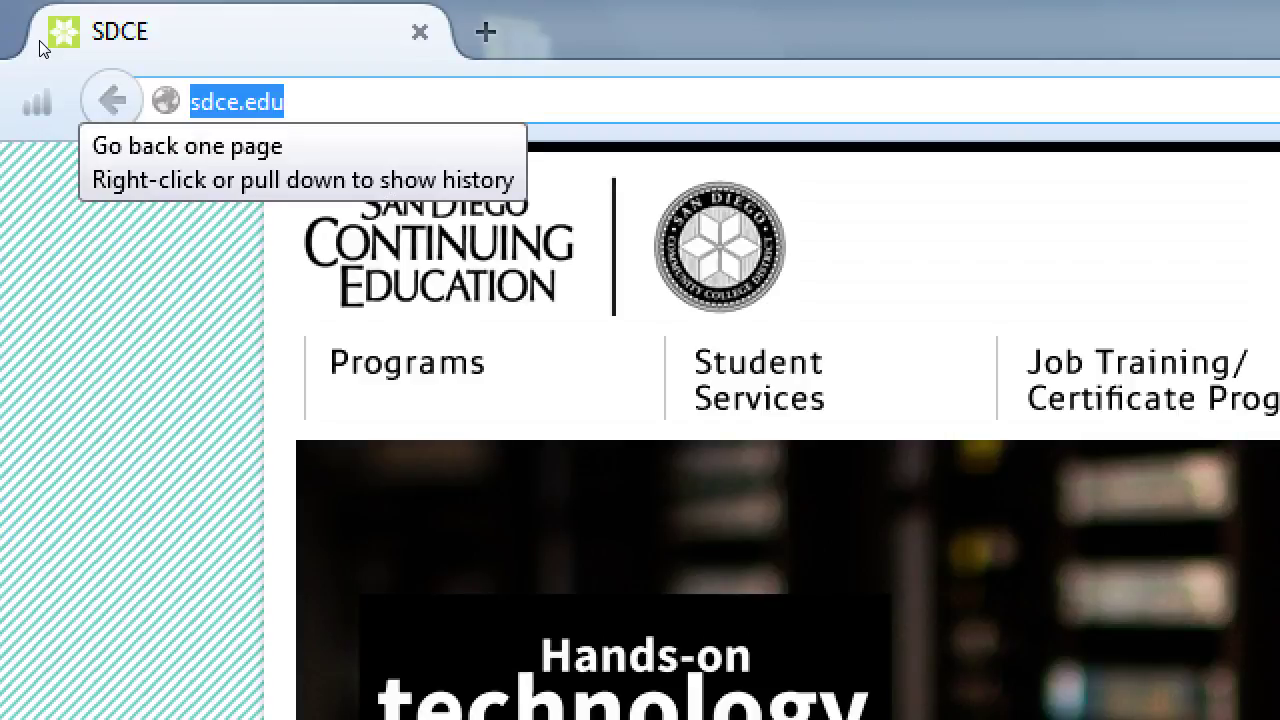
Load the WampServer homepage at localhost.
type("localsho")
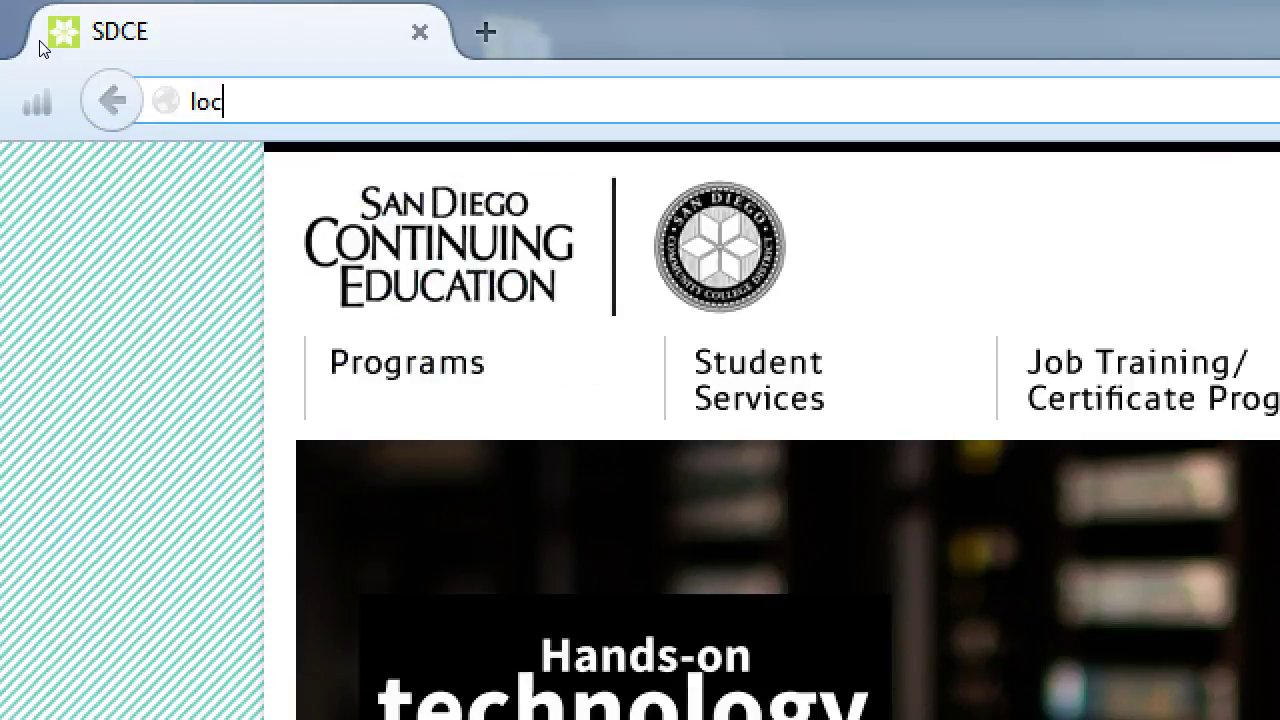
key("BackSpace")
key("BackSpace")
key("BackSpace")
type("host")
key("Return")
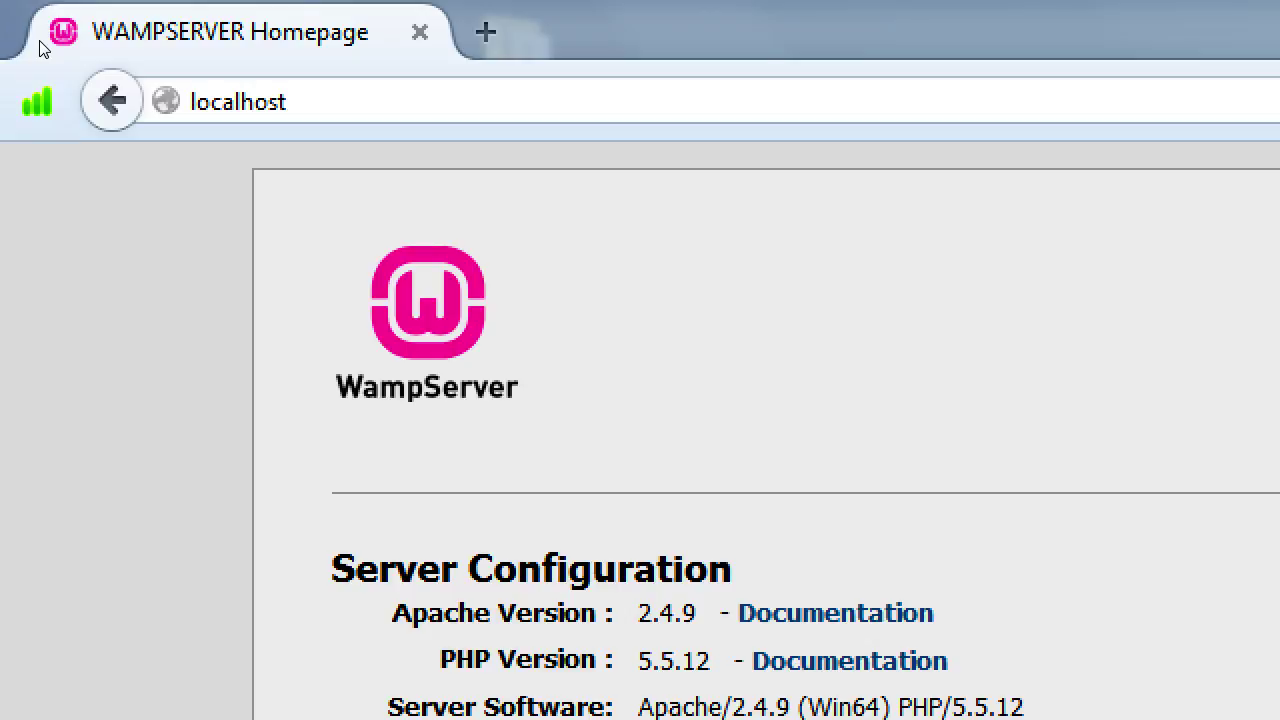
Extend the address to localhost/phpmyadmin.
key("ctrl+l")
key("End")
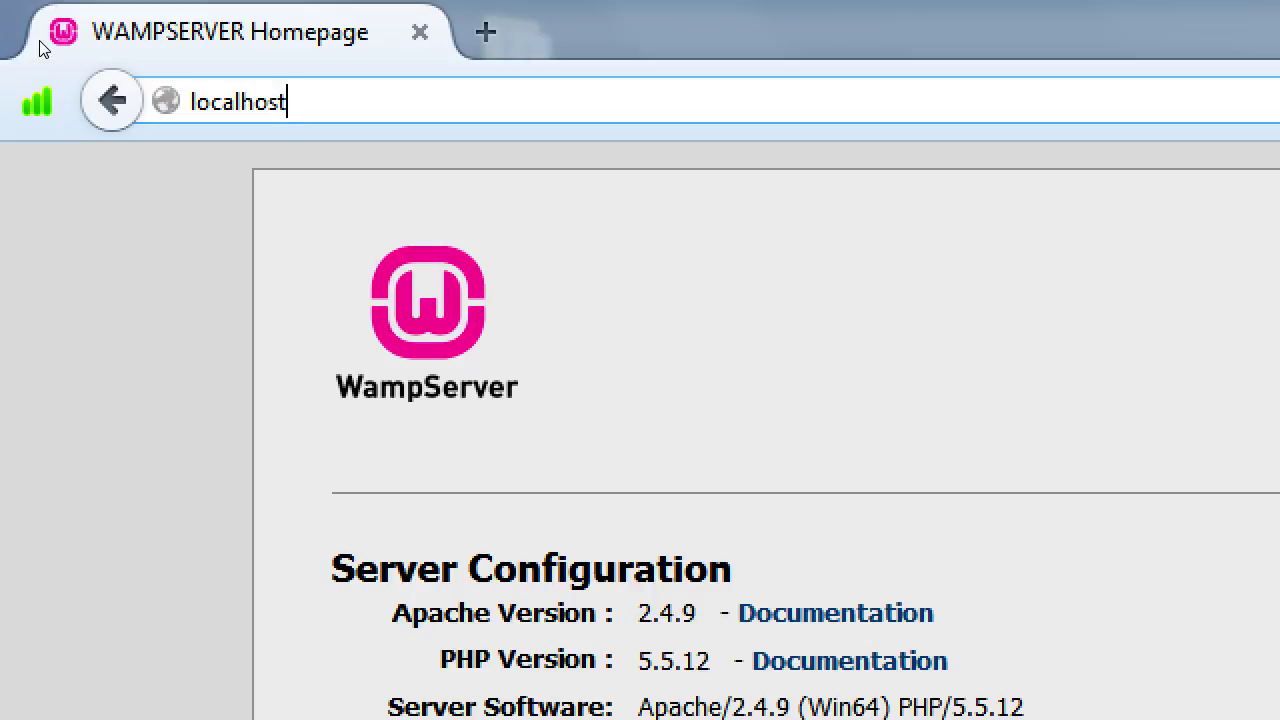
type("/phpmyadmin")
Load localhost/phpmyadmin to see the MySQL databases, including wordpress.
key("Return")
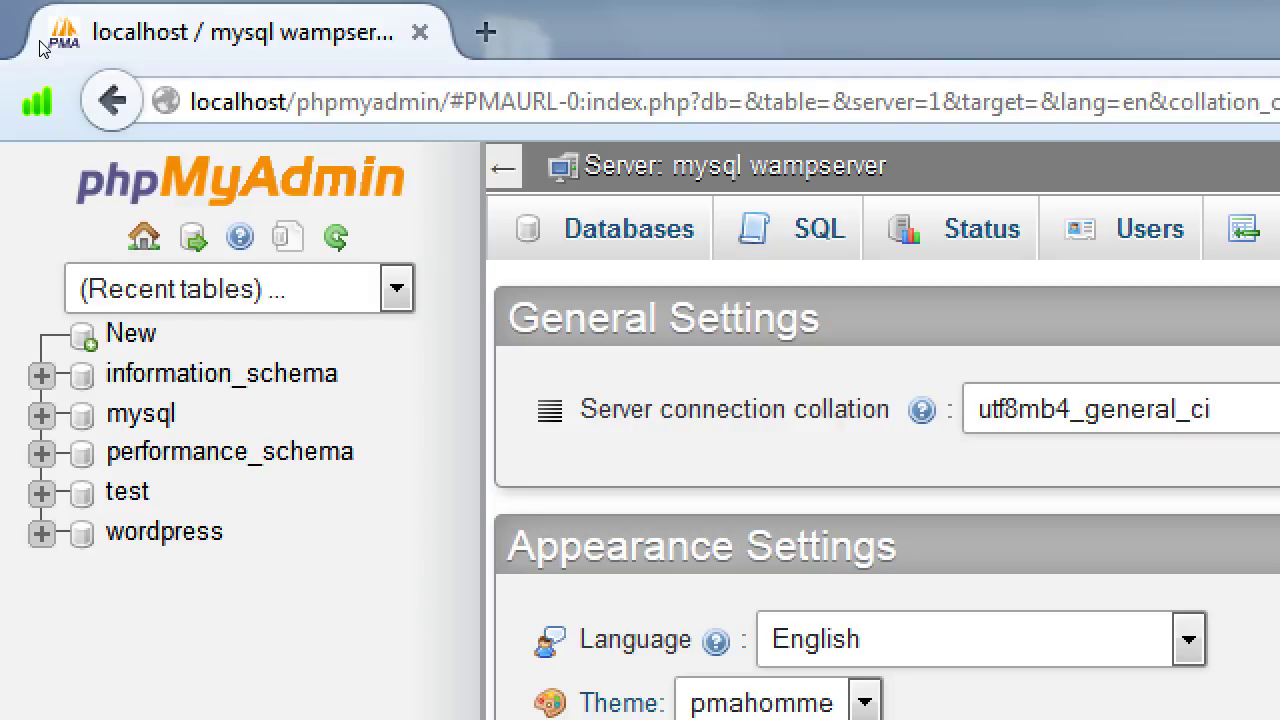
key("ctrl+l")
Go to localhost/wordpress to open the Victor's Bakery front page.
type("localhost/")
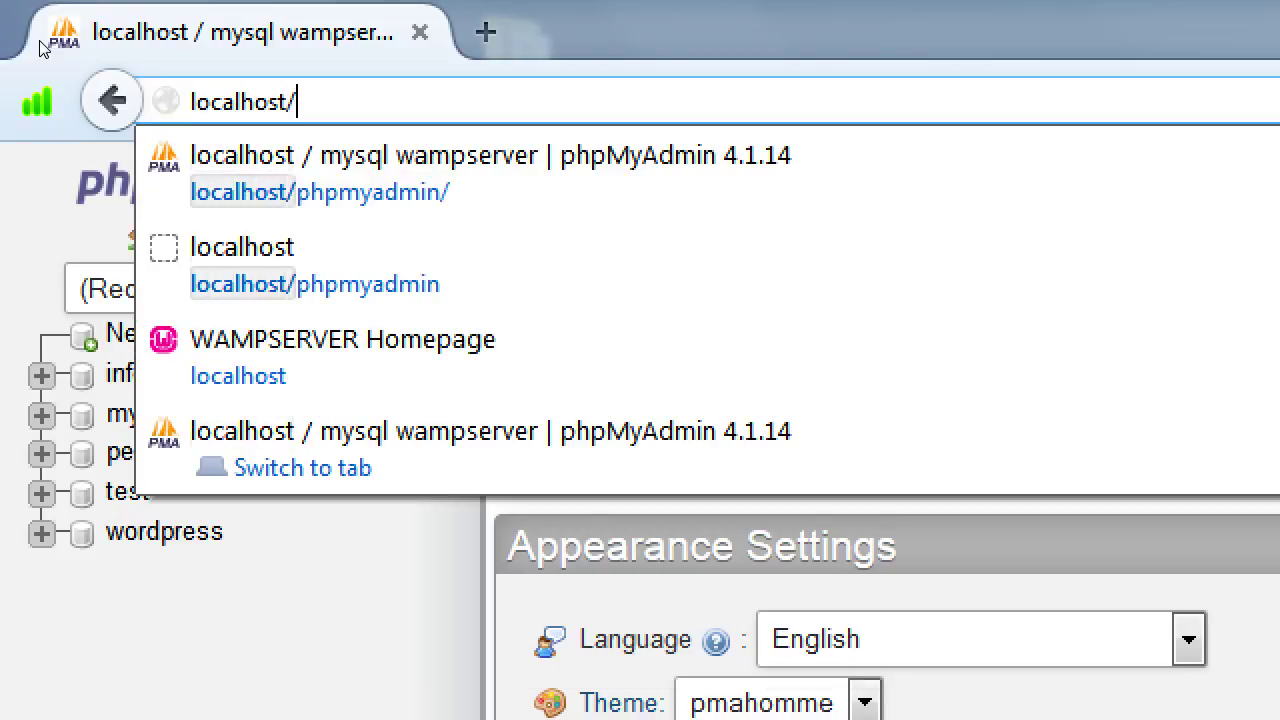
type("wordpress")
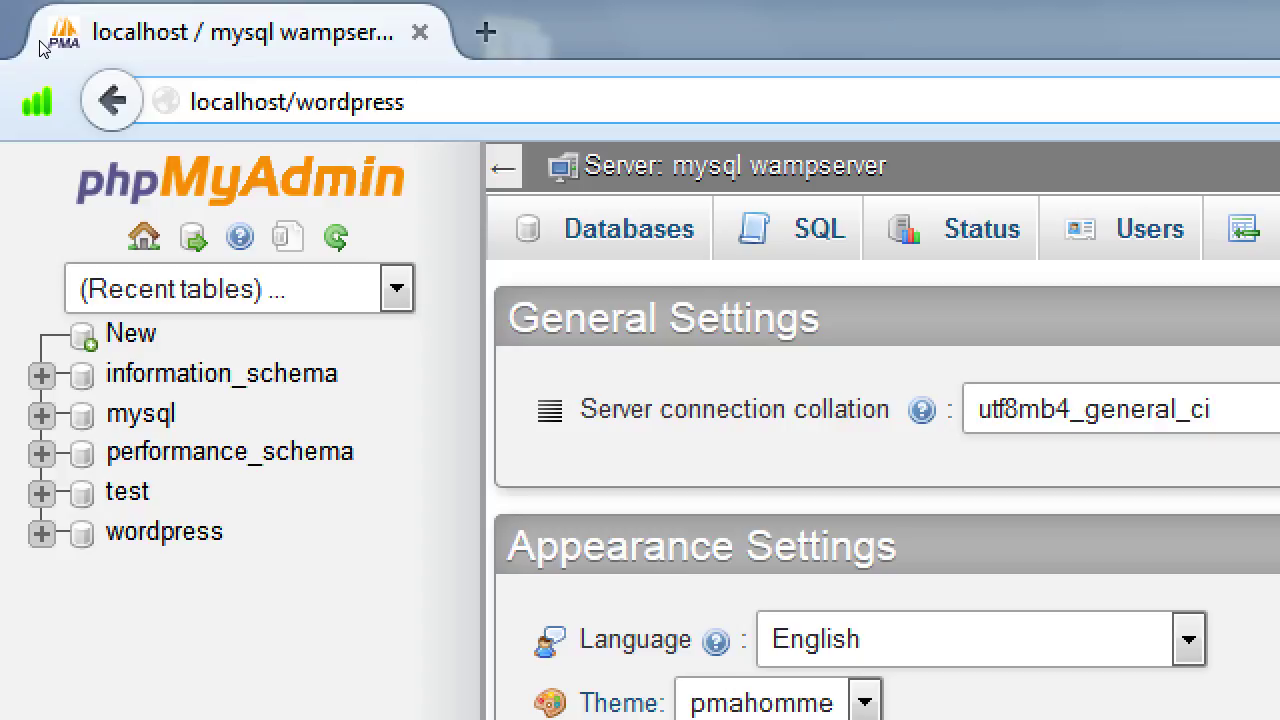
key("Return")
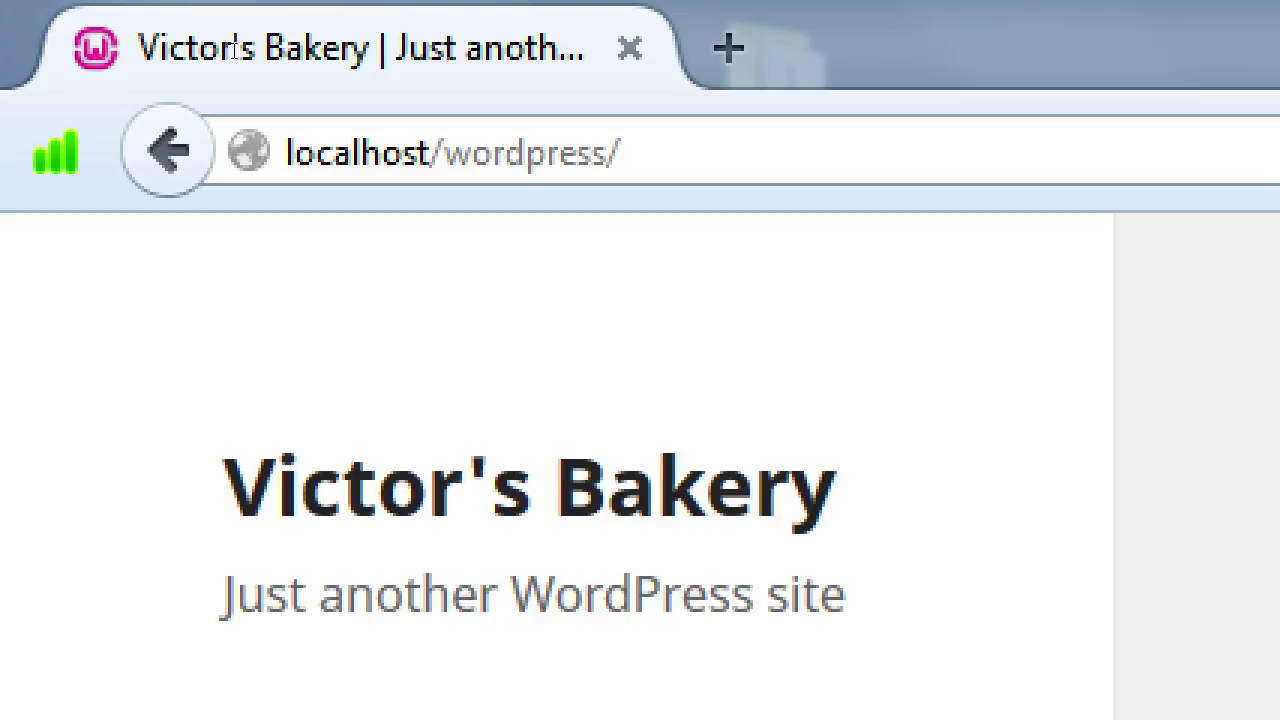
key("super+minus")
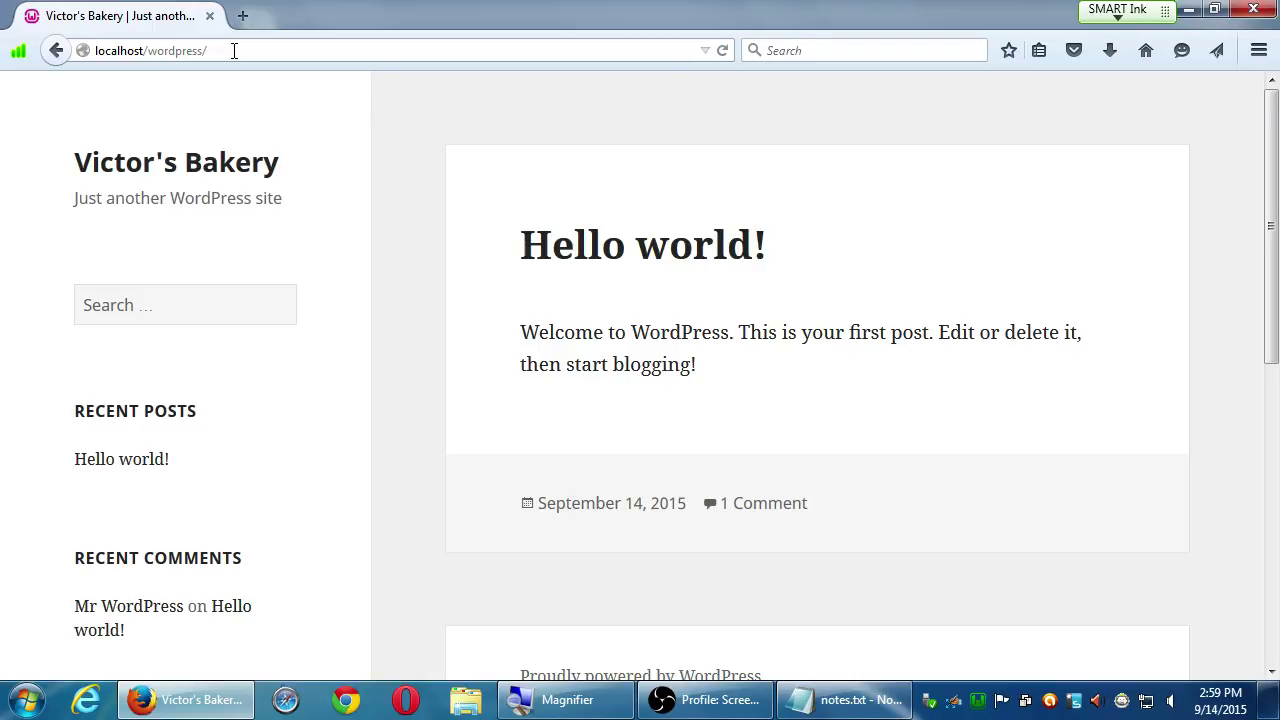
scroll(400, 646, "down", 6)
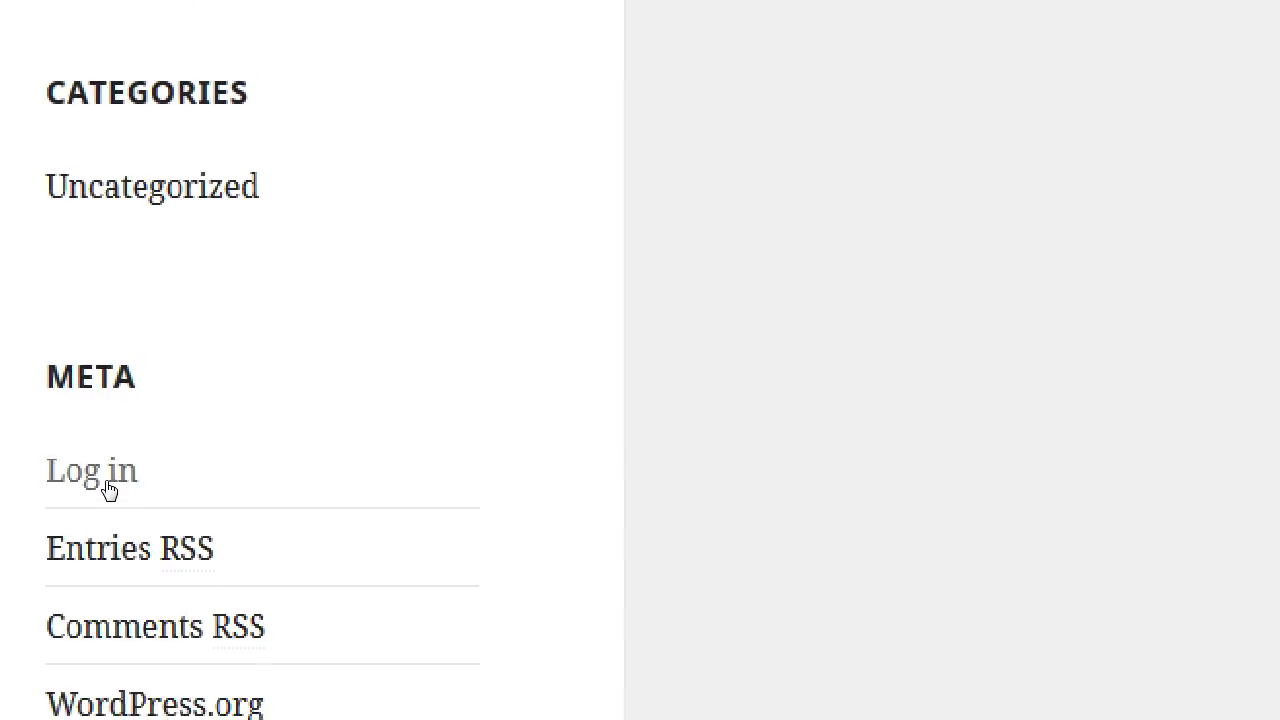
key("ctrl+l")
key("End")
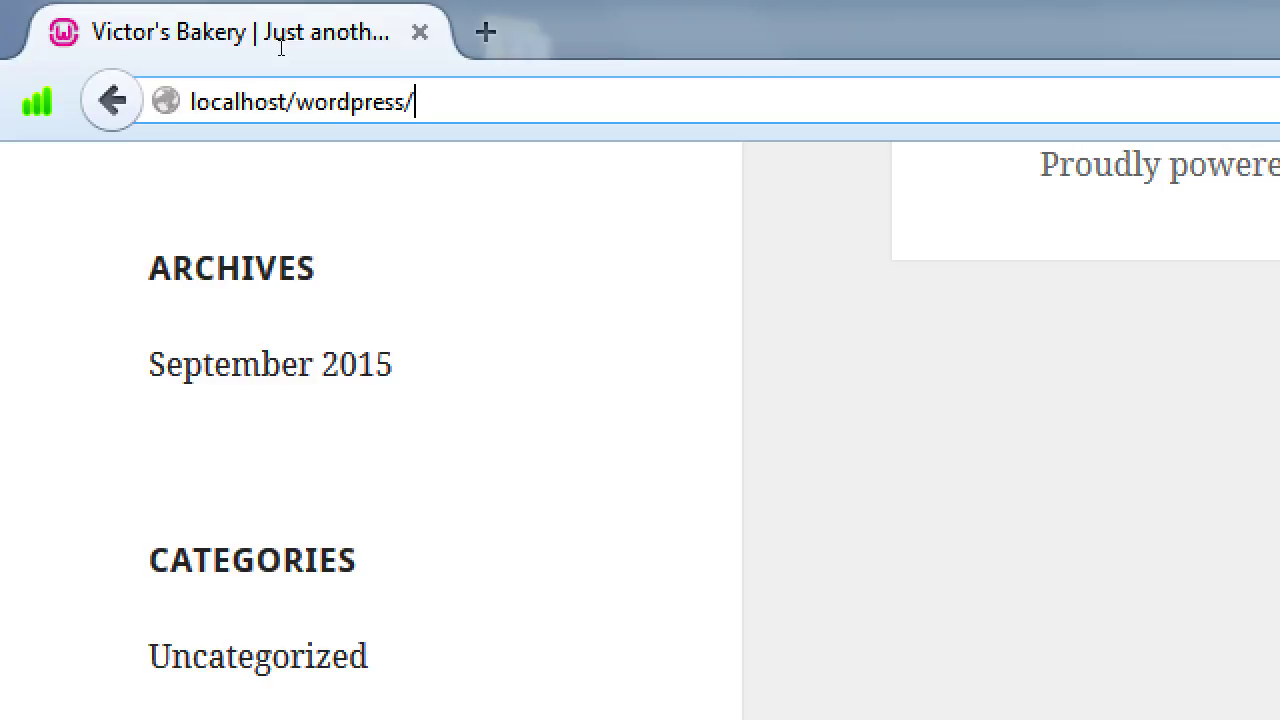
Append wp-admin to the site address and load localhost/wordpress/wp-admin.
type("wp-admin")
key("Return")
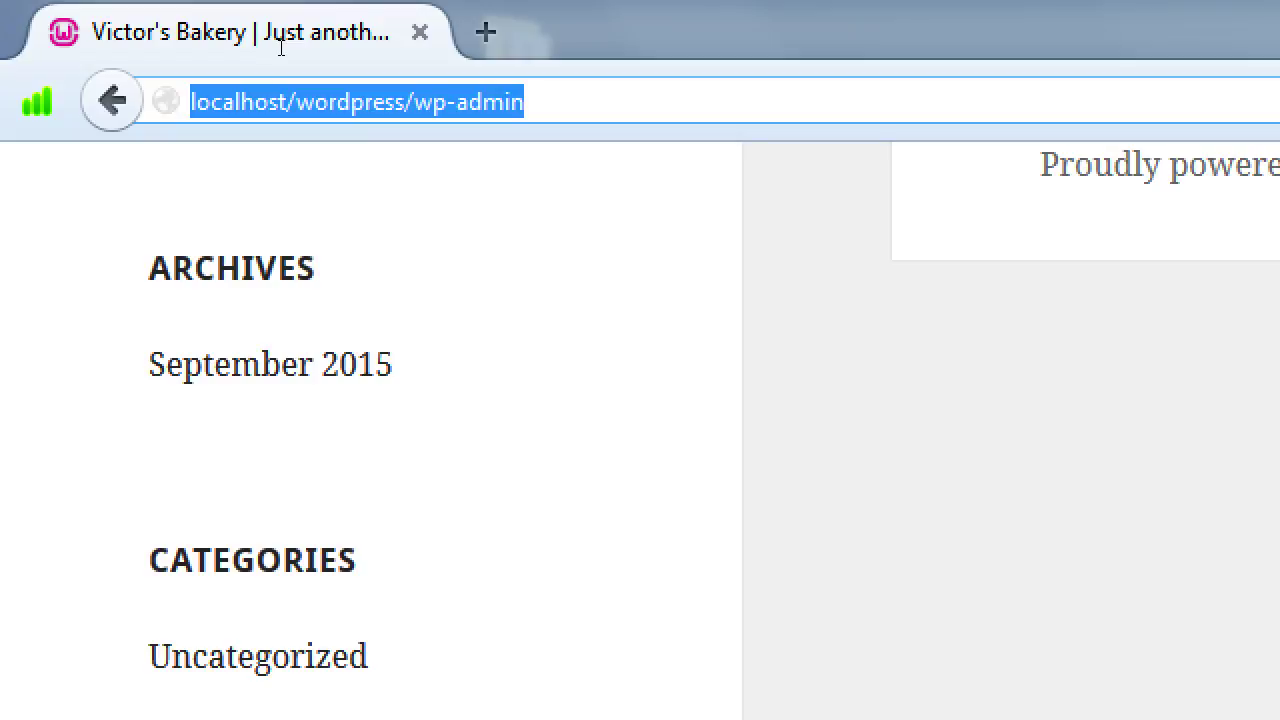
key("Return")
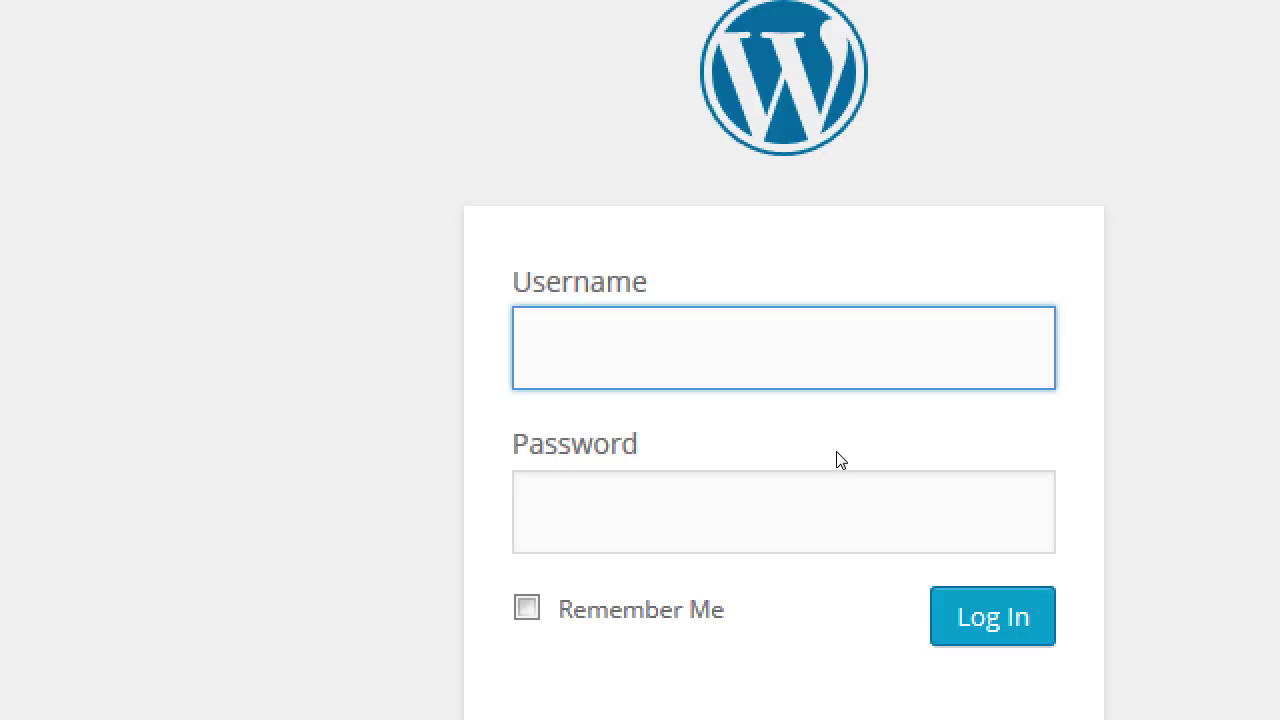
Log in to WordPress with the administrator username and password.
type("admin")
key("Tab")
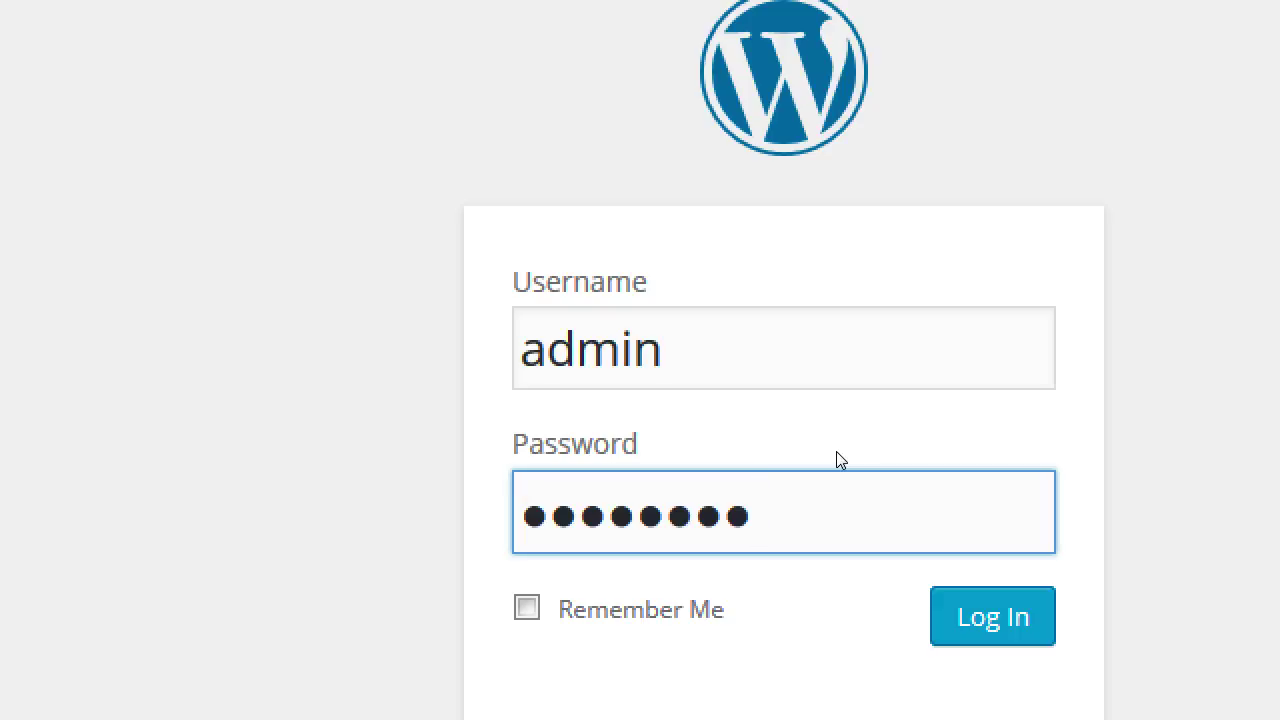
key("Return")
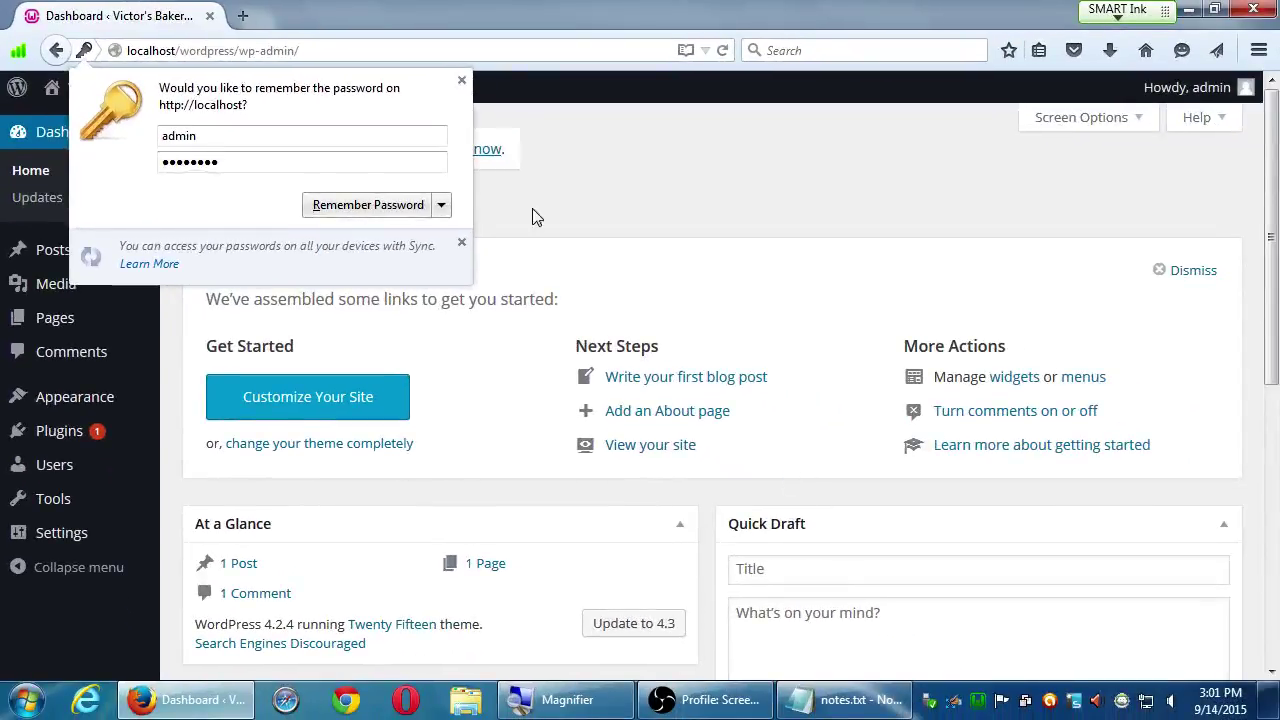
Dismiss Firefox's offer to remember the login password.
left_click(461, 81)
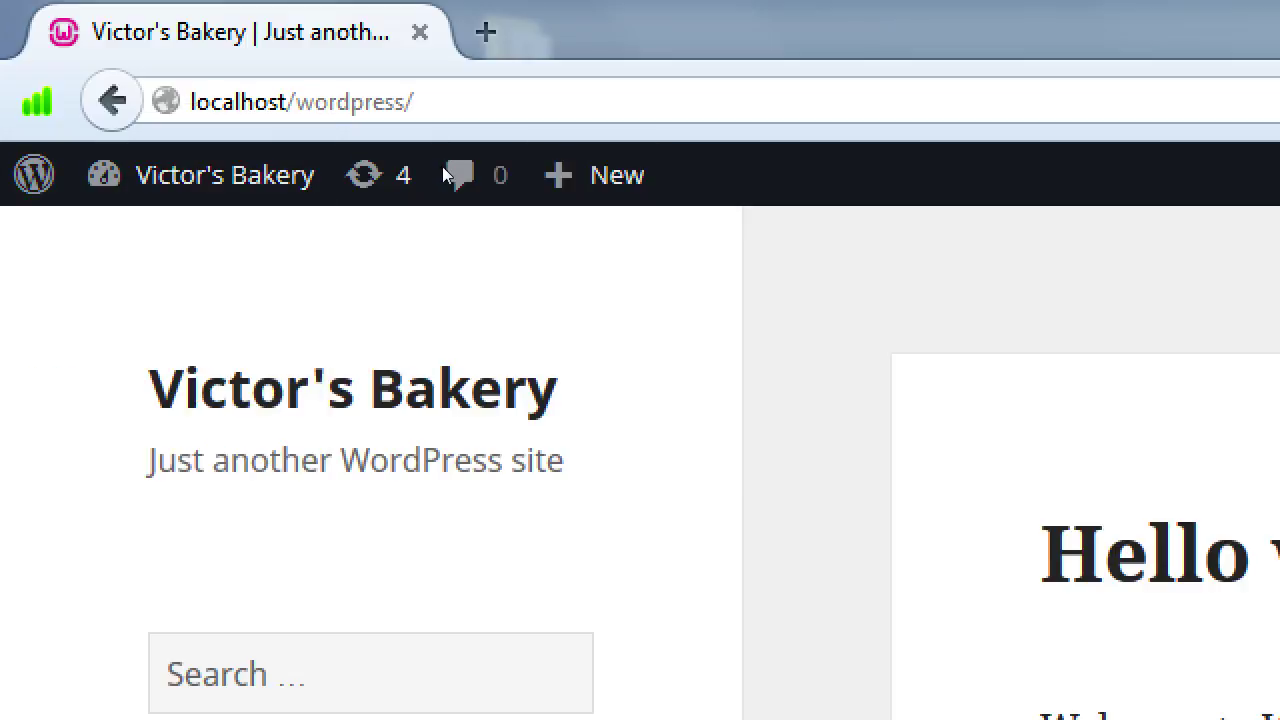
scroll(437, 251, "down", 5)
scroll(433, 288, "down", 3)
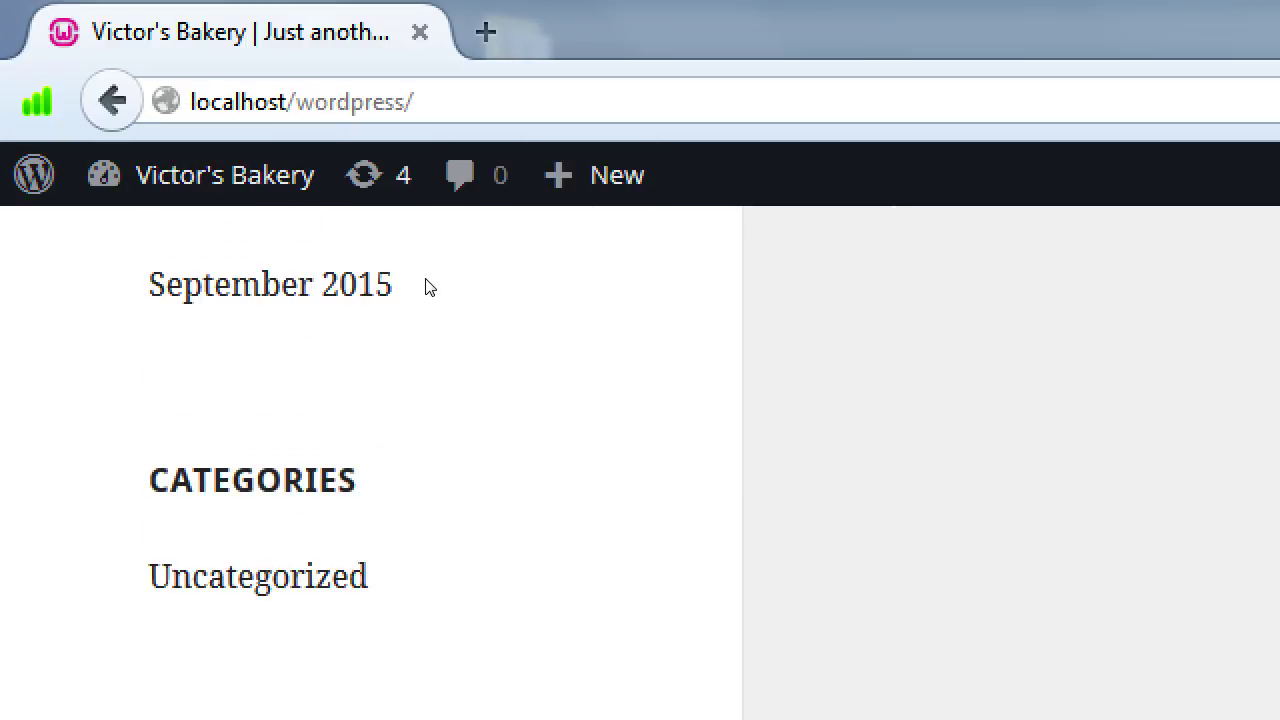
scroll(418, 296, "up", 10)
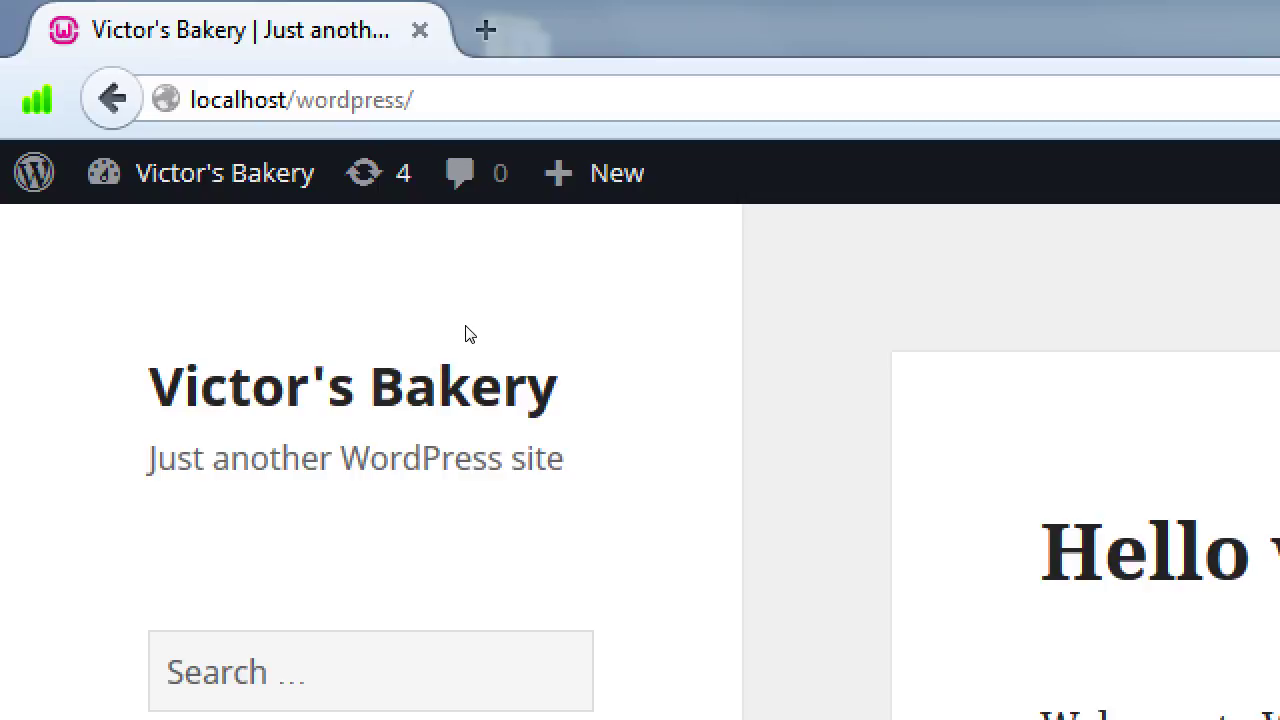
Switch back and forth between the front page and the admin Dashboard, finishing on the Dashboard.
left_click(110, 100)
left_click(113, 95)
left_click(223, 170)
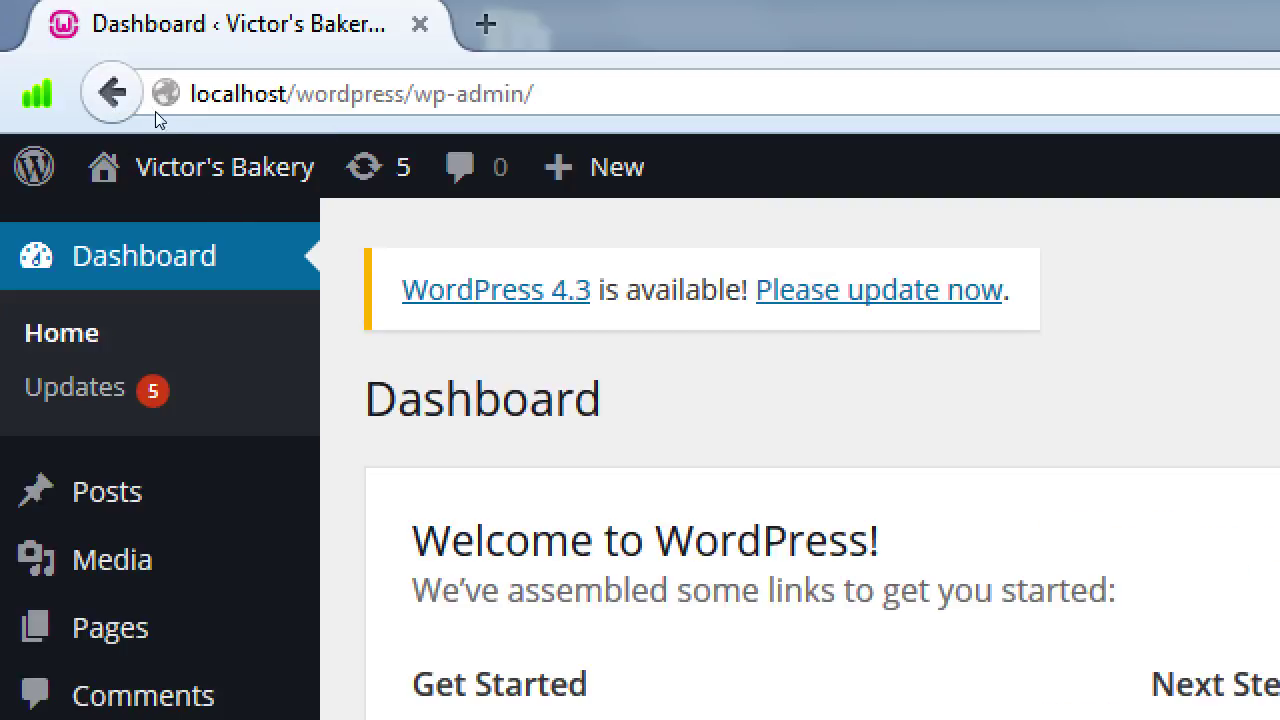
left_click(136, 101)
left_click(223, 167)
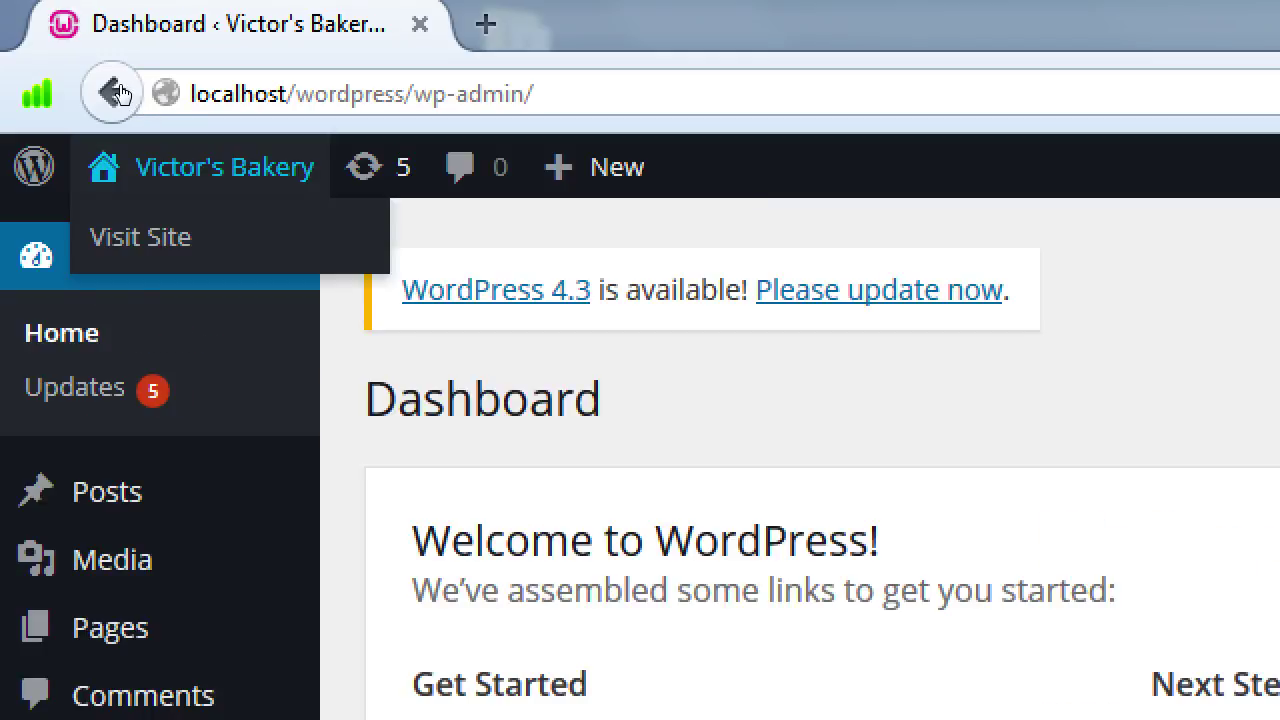
left_click(115, 93)
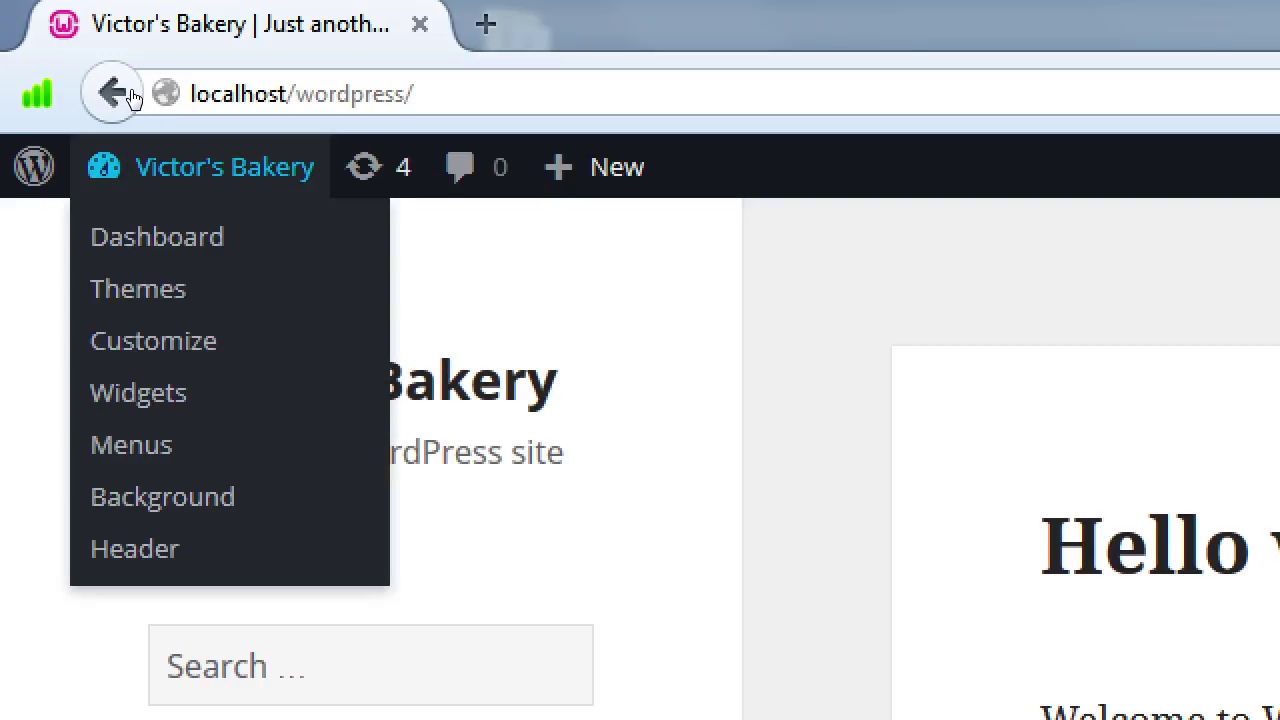
left_click(115, 95)
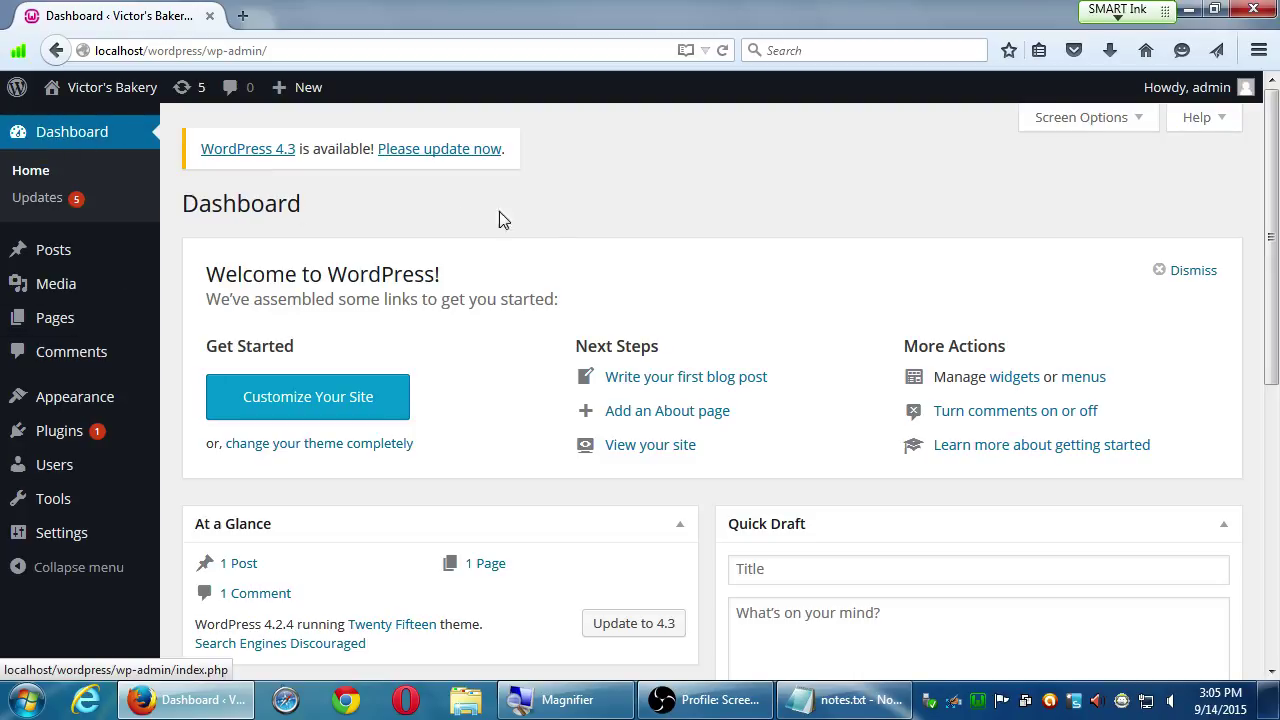
scroll(740, 220, "down", 3)
scroll(743, 245, "down", 4)
scroll(737, 283, "up", 7)
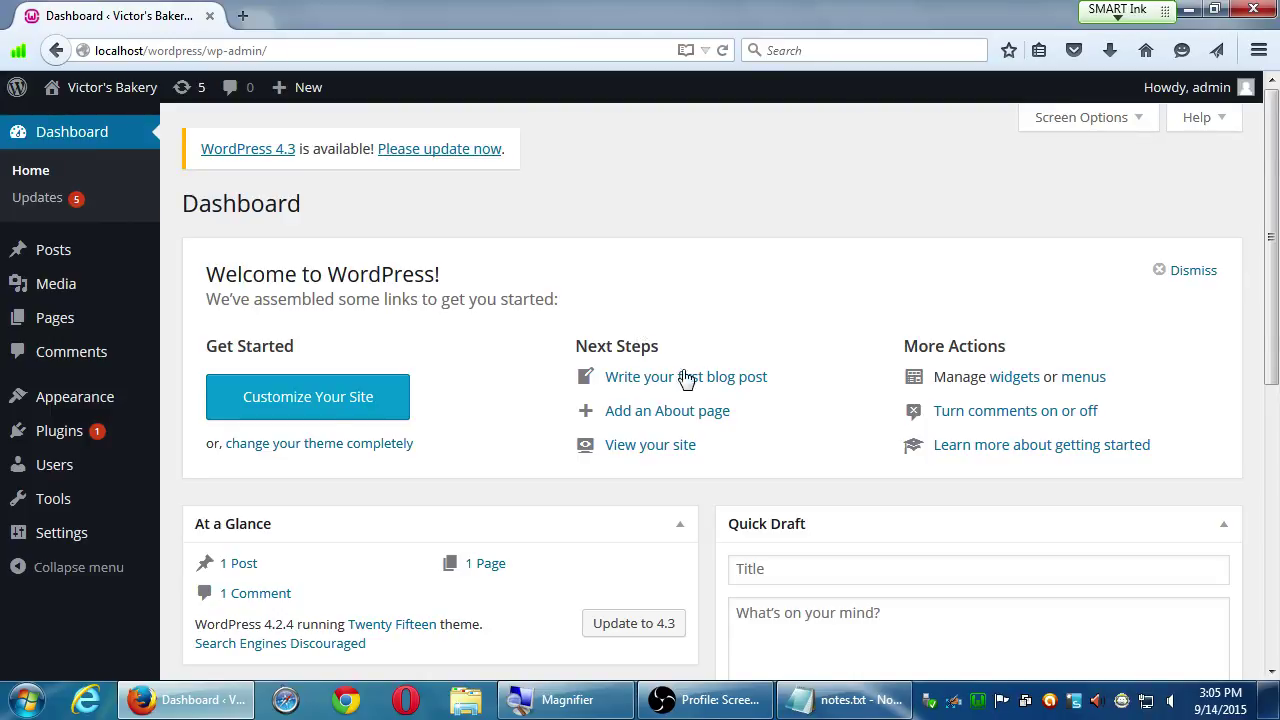
scroll(712, 430, "down", 3)
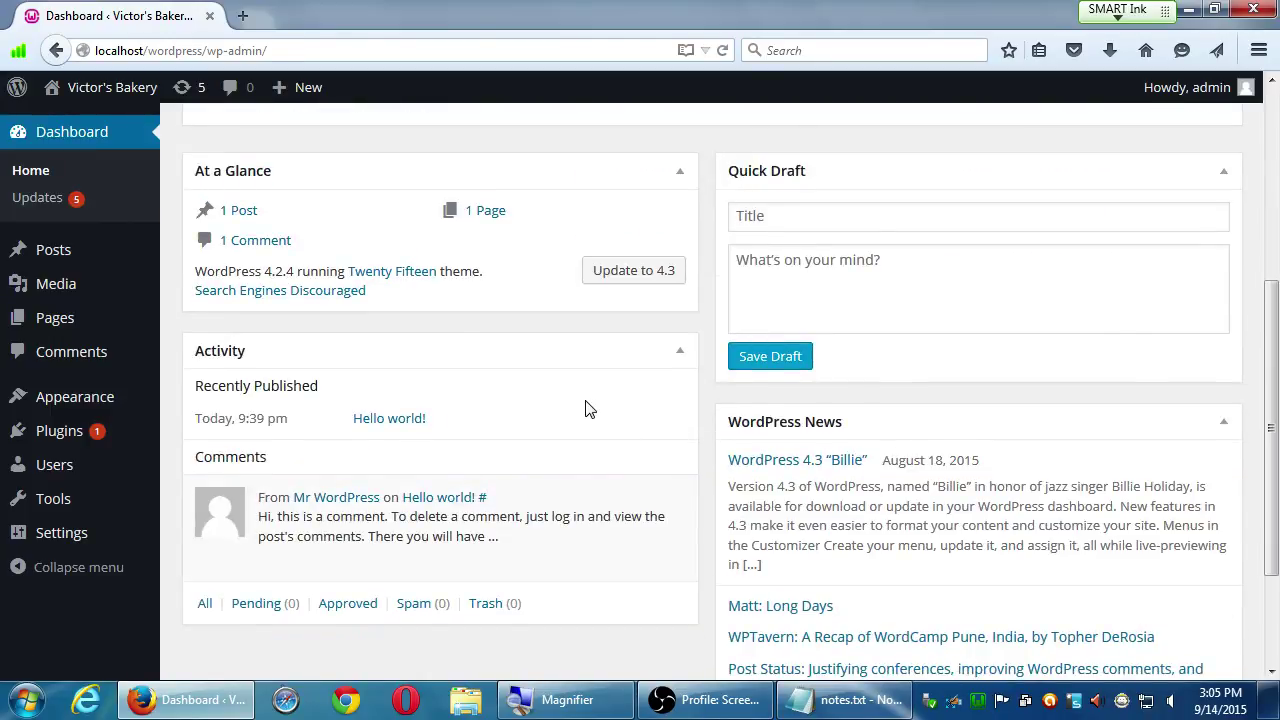
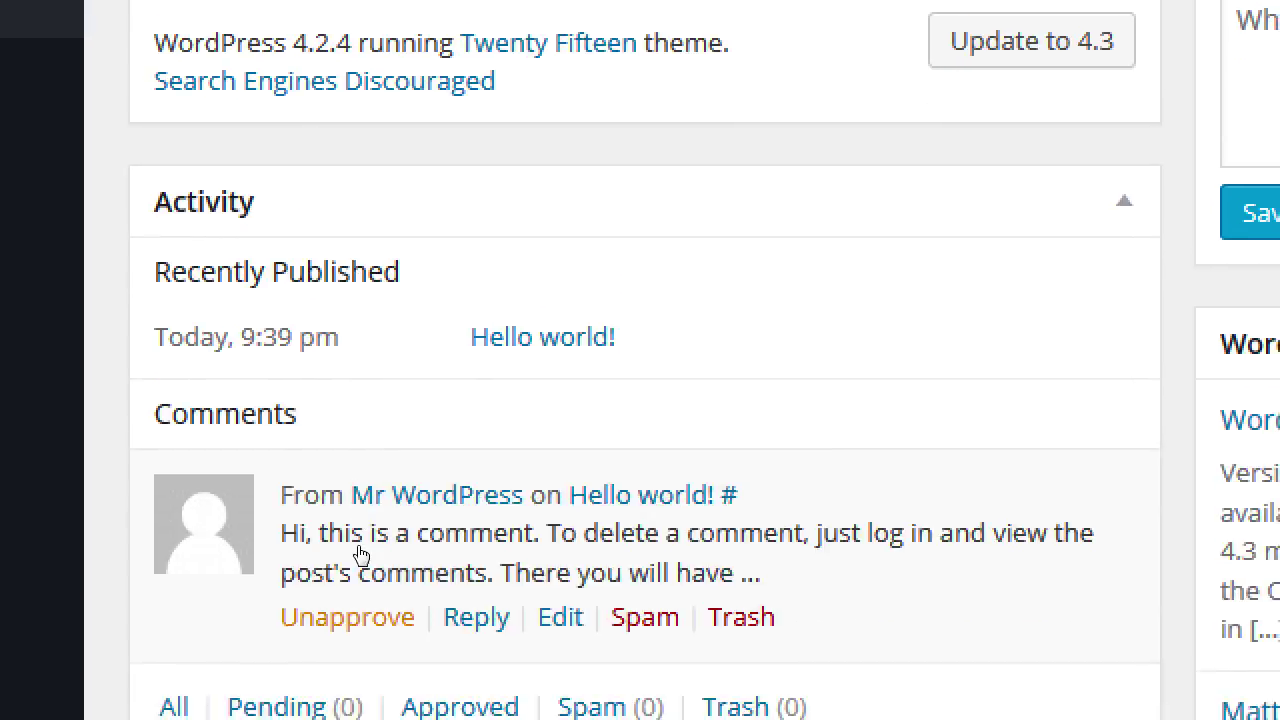
Scroll the admin dashboard, then open Settings > General for Victor's Bakery.
scroll(361, 556, "down", 1)
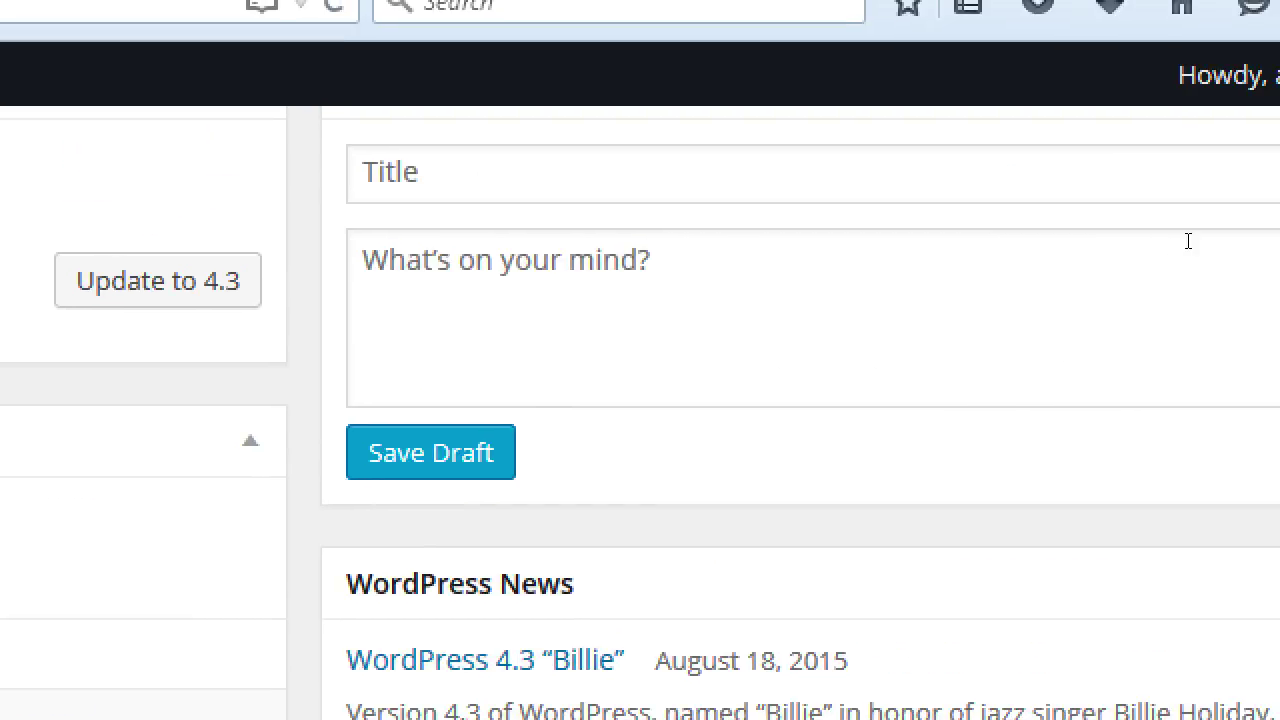
scroll(1156, 264, "up", 3)
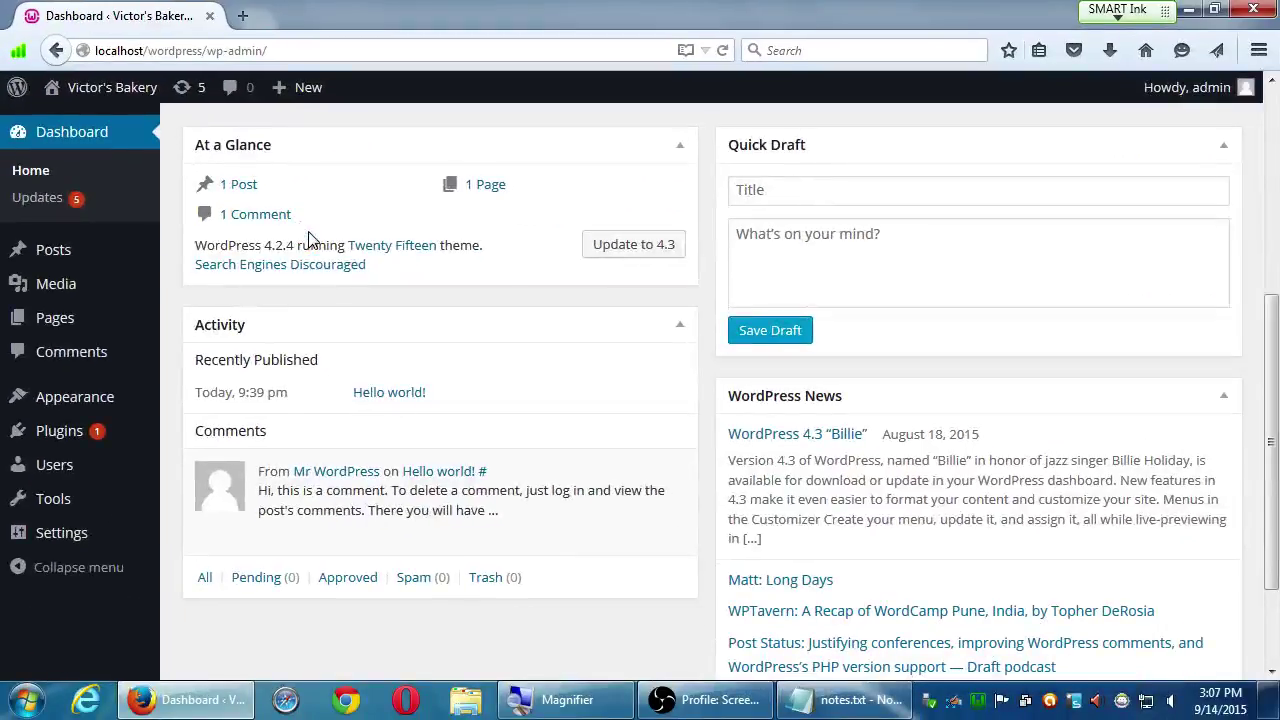
scroll(600, 620, "down", 3)
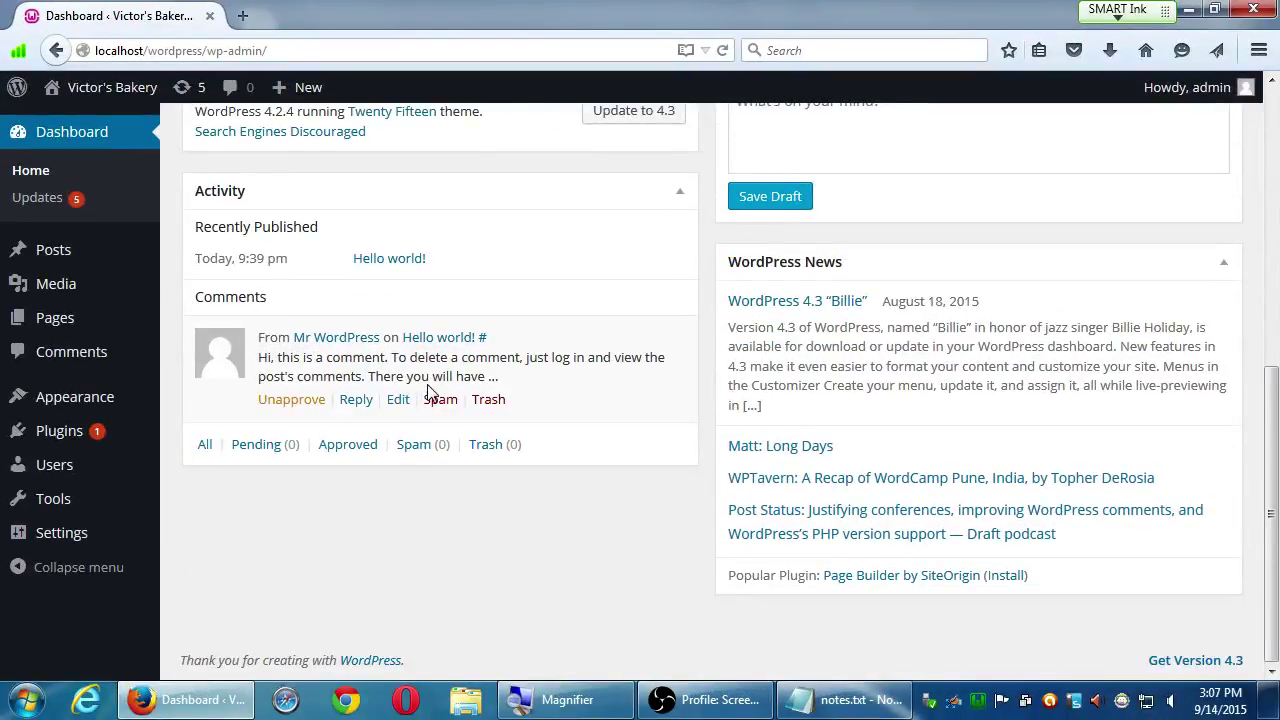
scroll(430, 390, "up", 5)
scroll(437, 383, "up", 1)
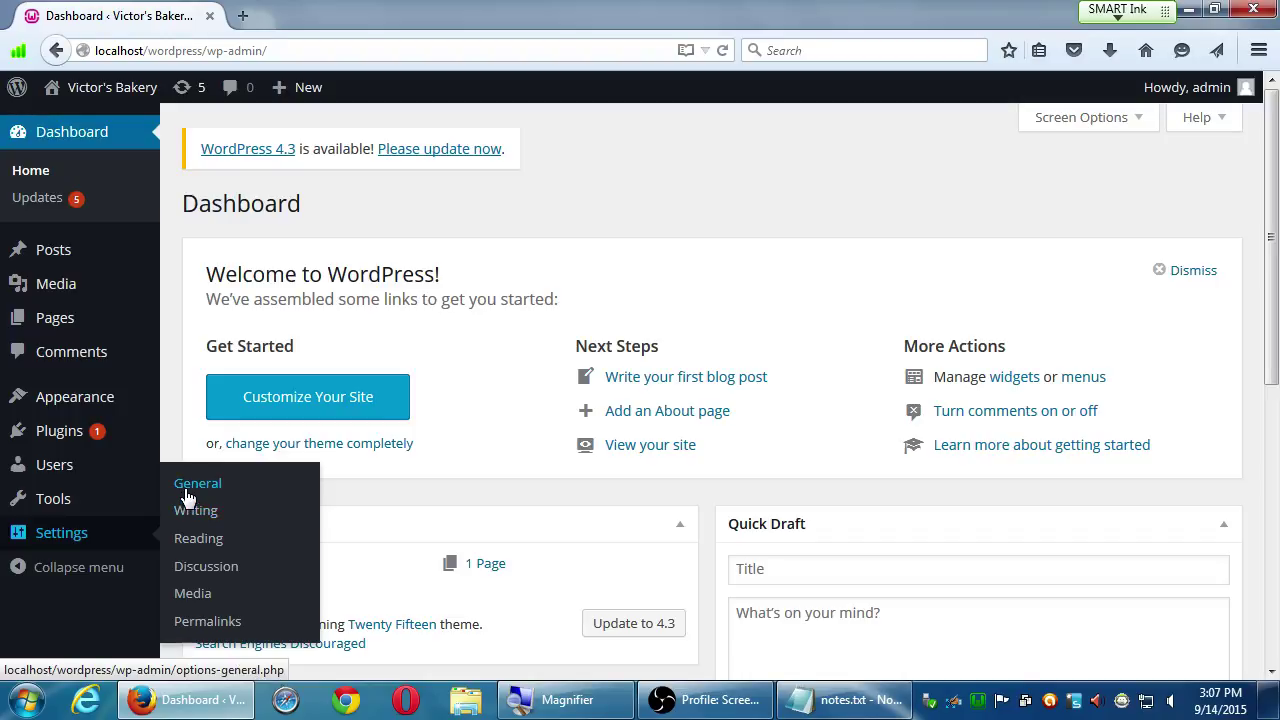
left_click(186, 497)
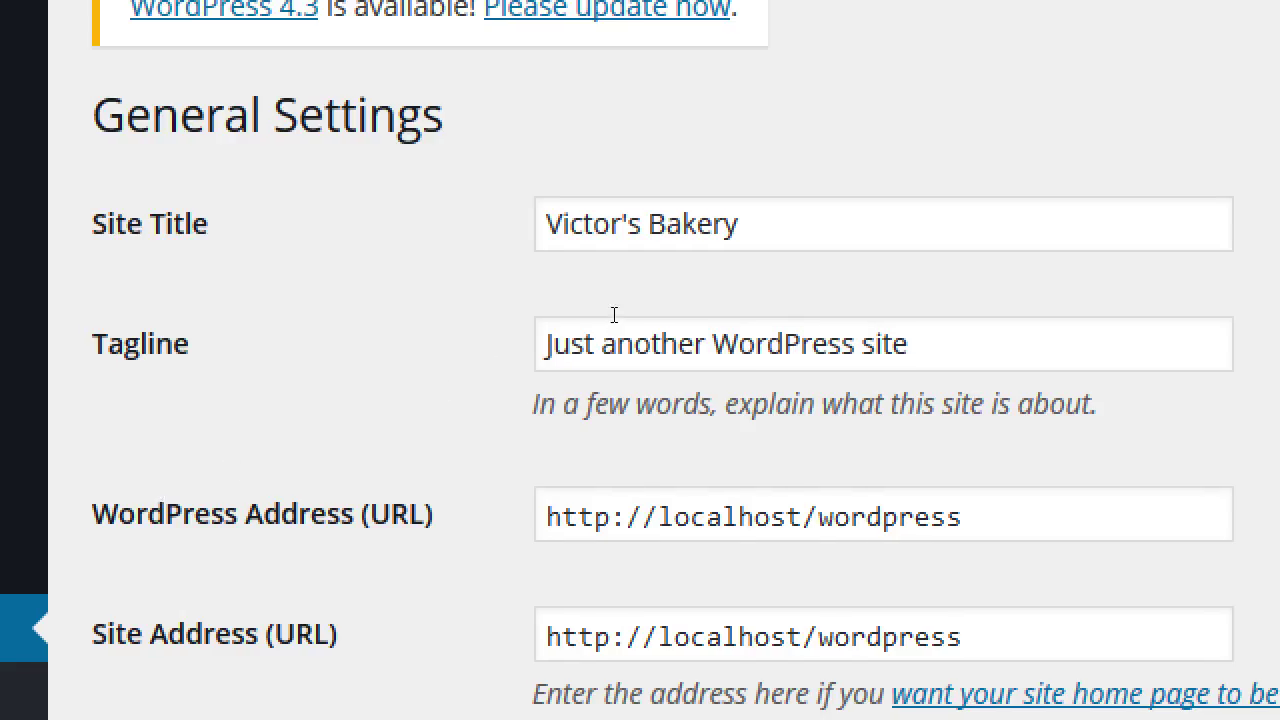
left_click_drag(908, 344, 389, 325)
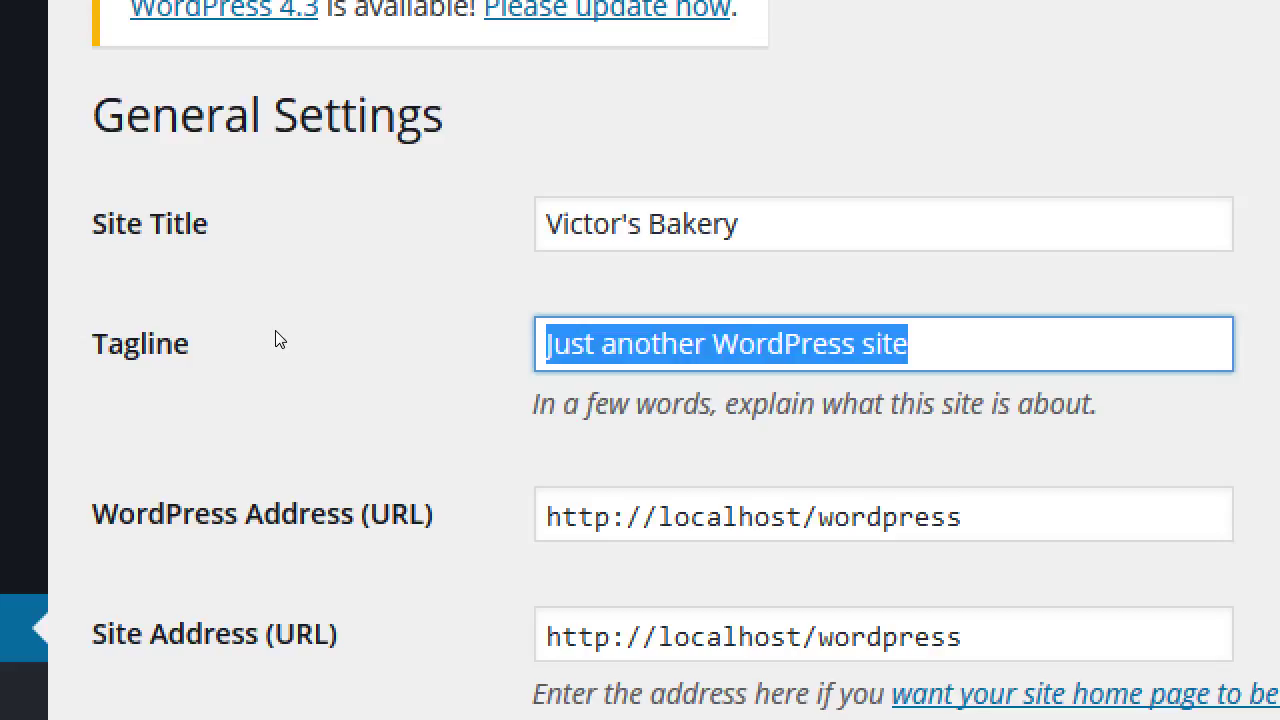
left_click_drag(745, 224, 393, 236)
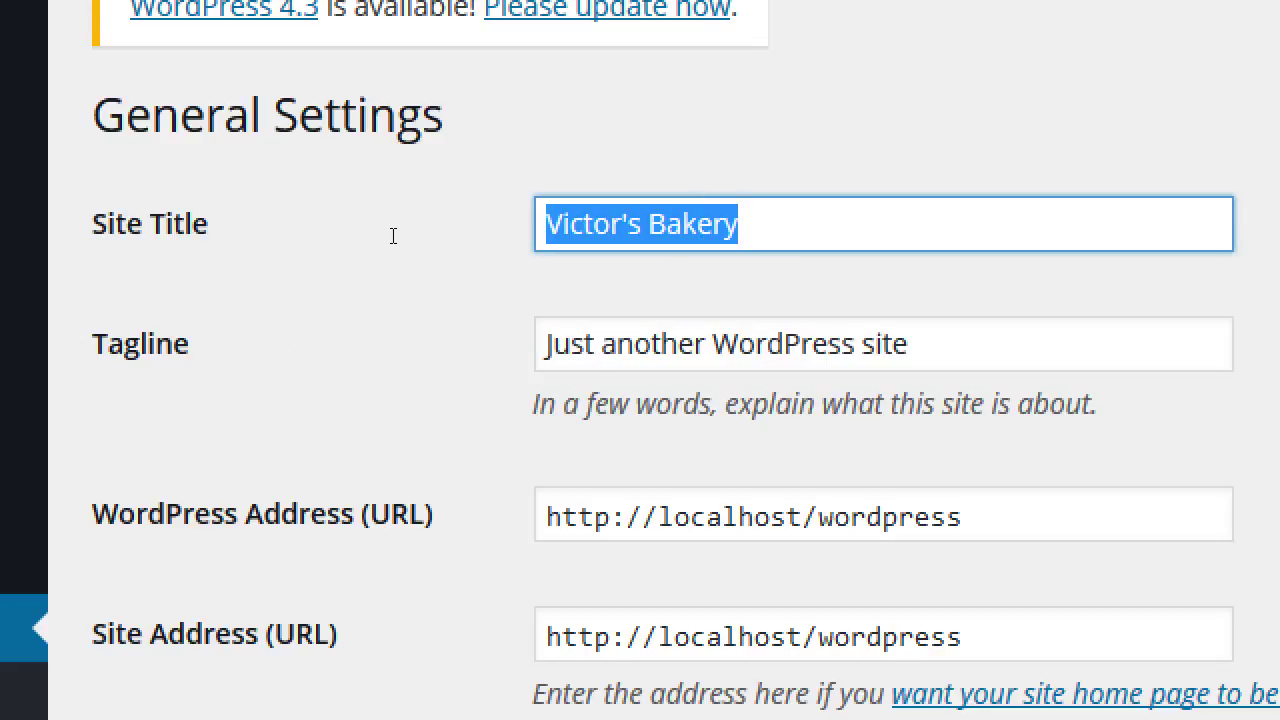
left_click_drag(910, 344, 387, 318)
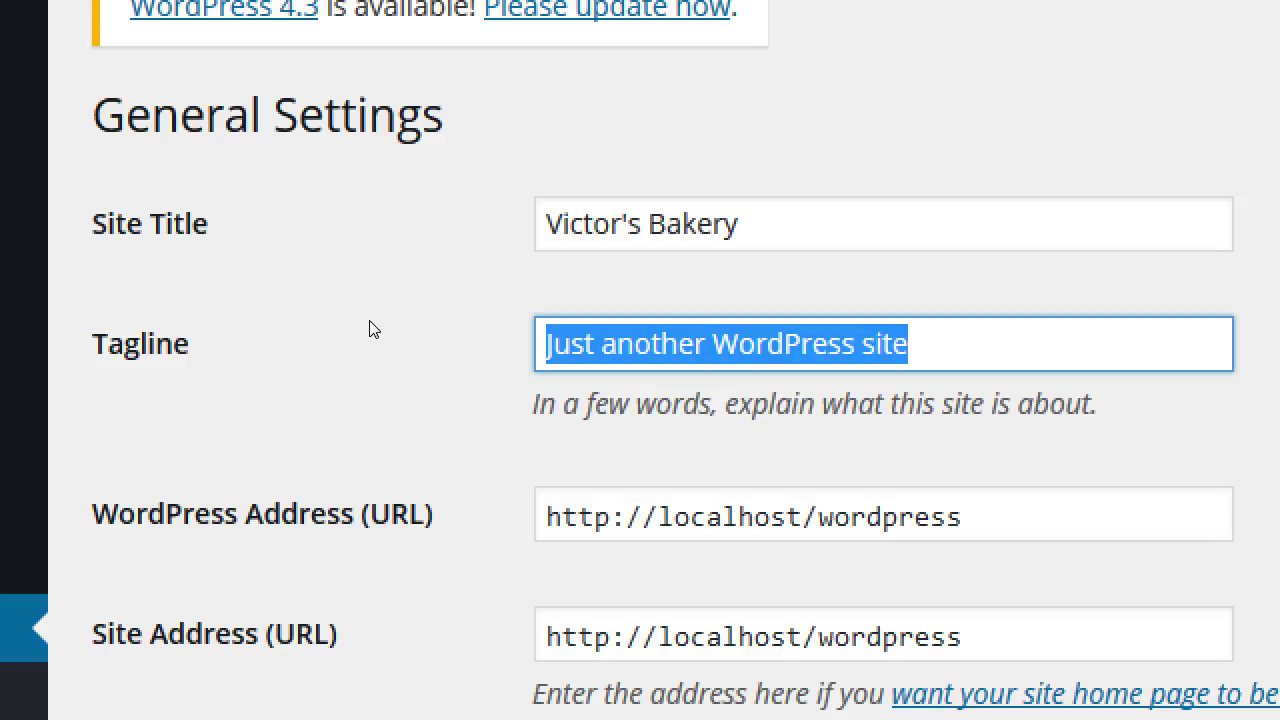
Replace the tagline with 'Family-Owned Bakery in the Heart of Eastlake', fixing the 'BAkery' typo.
type("Family-Owne")
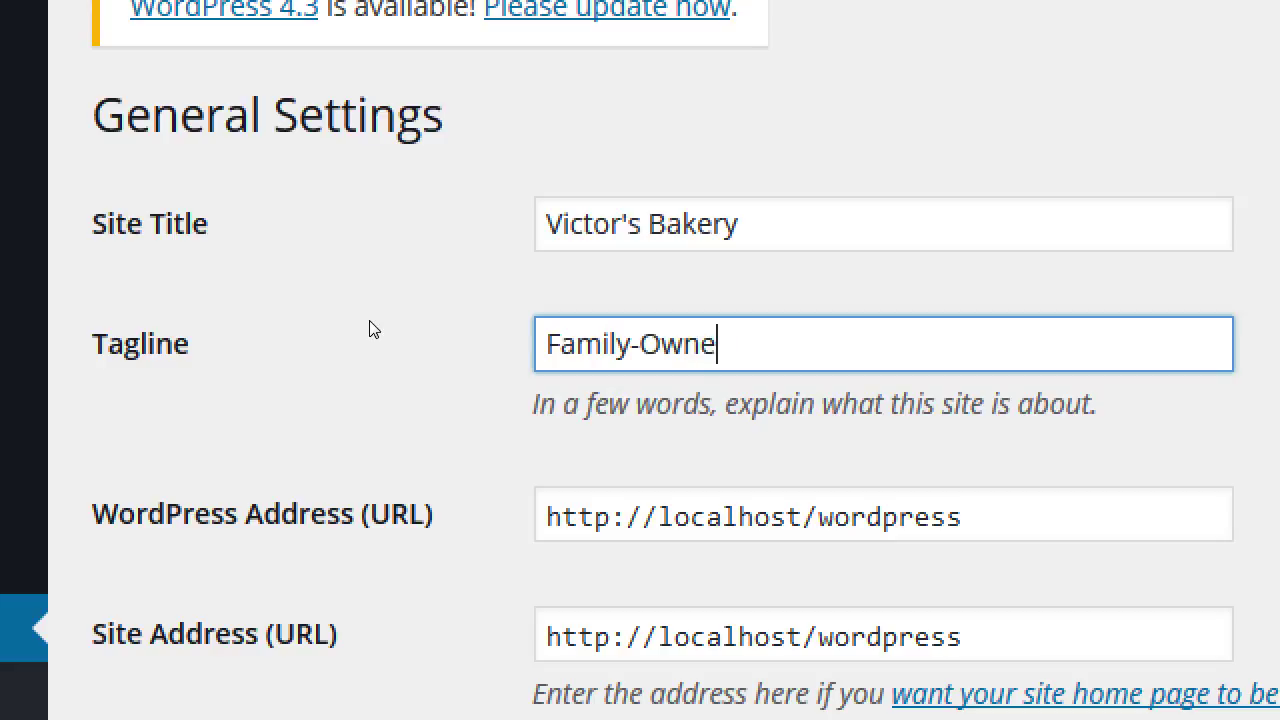
type("d BAkery")
key("BackSpace")
key("BackSpace")
key("BackSpace")
key("BackSpace")
key("BackSpace")
type("akery in the")
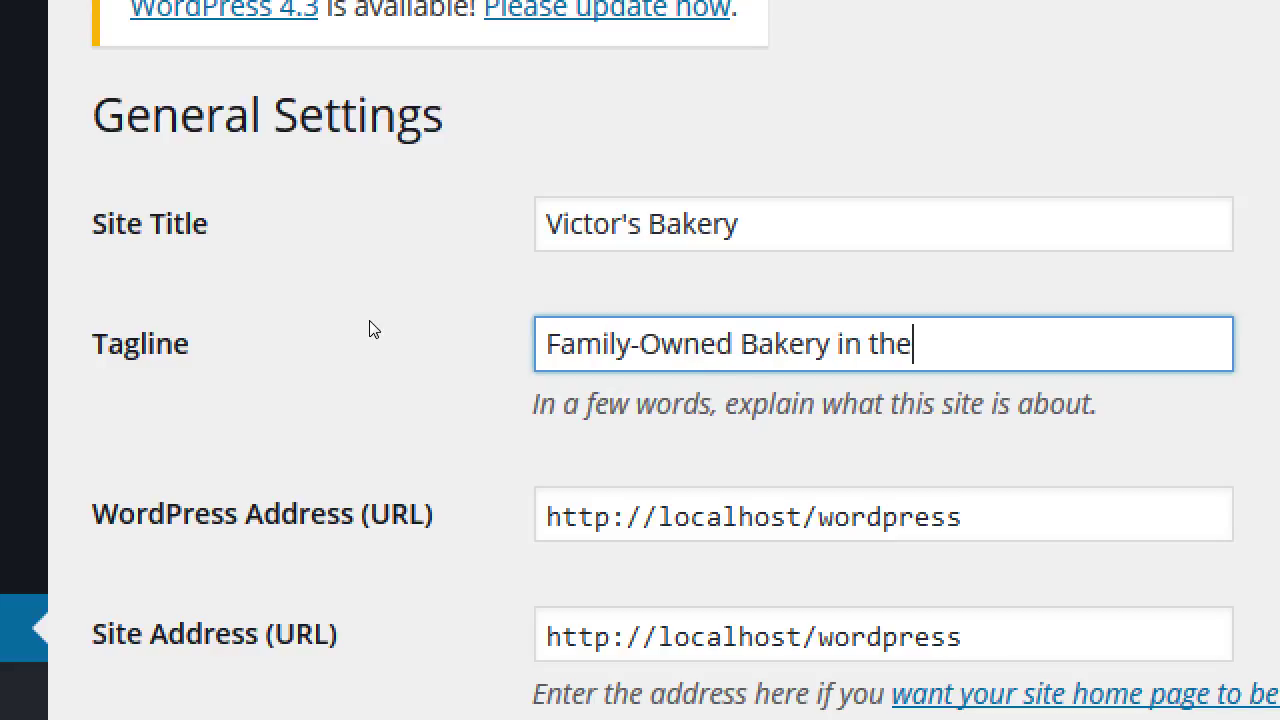
type(" Heart of Eas")
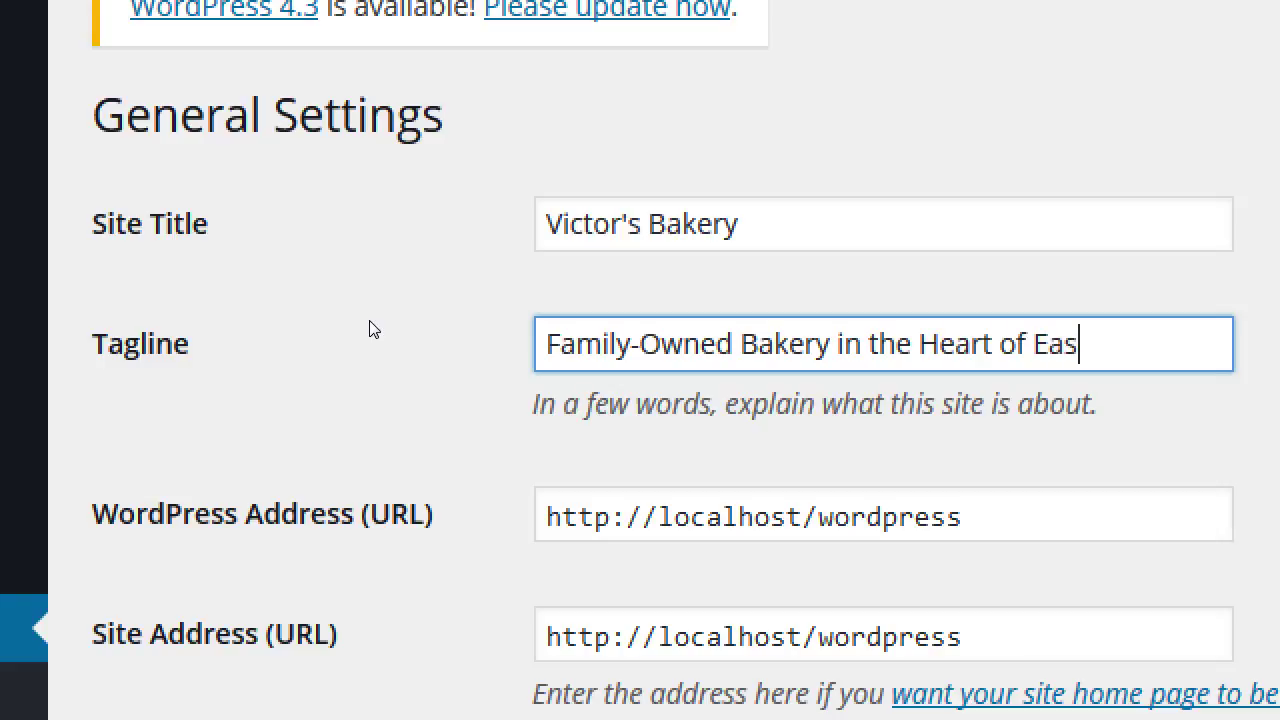
type("tlake")
key("shift+Tab")
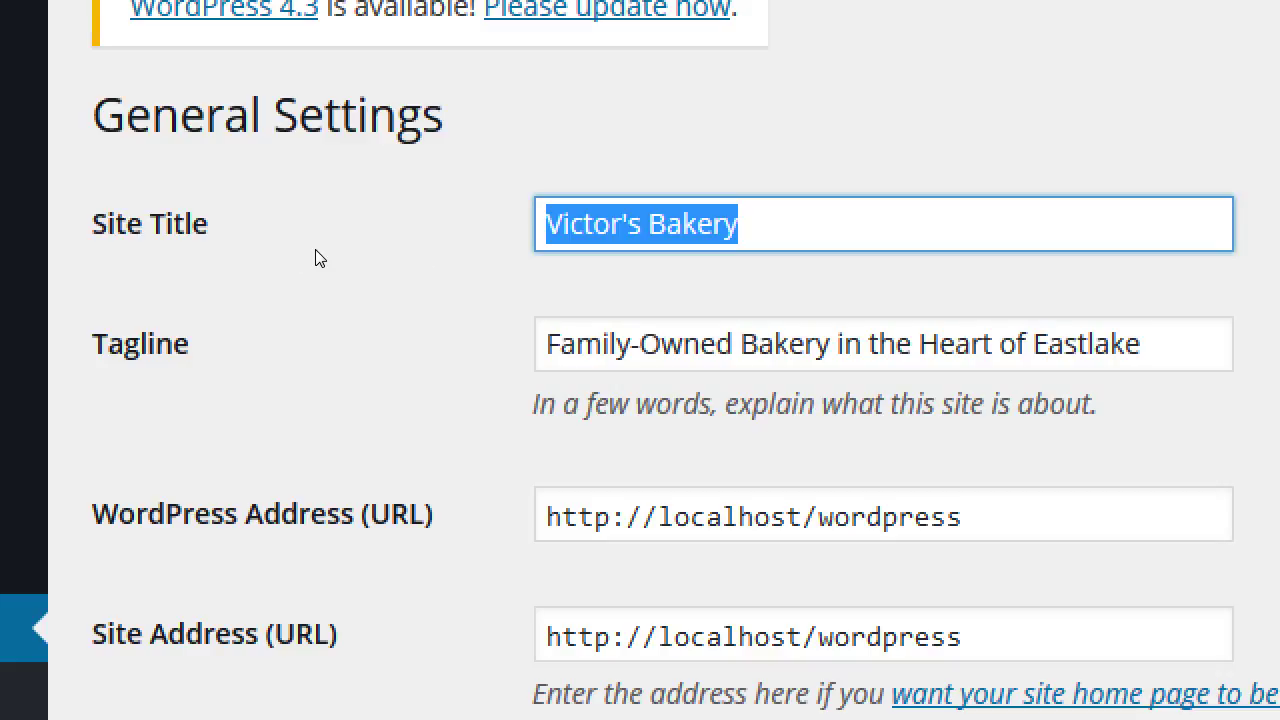
Overwrite the site title with 'PmD Interactive' and the tagline with 'Web Marketing Company in San Diego'.
type("PmD Interactgiv")
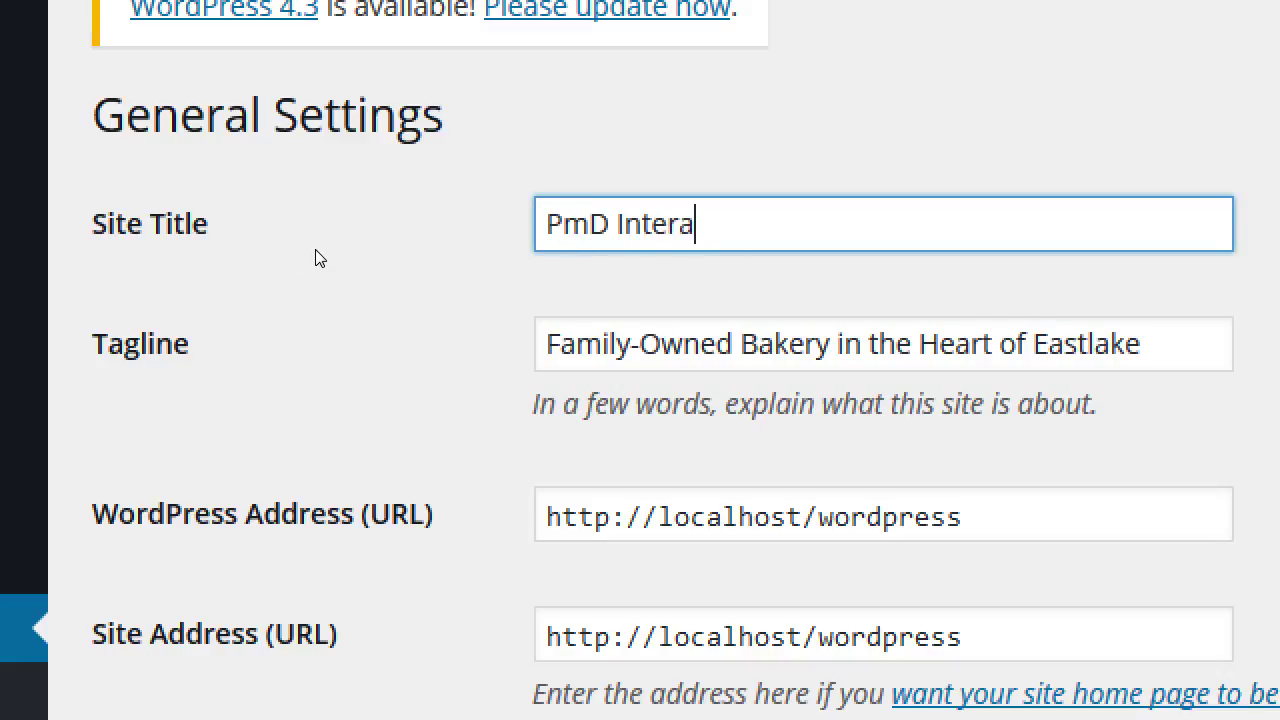
key("BackSpace")
key("BackSpace")
type("ive")
key("Tab")
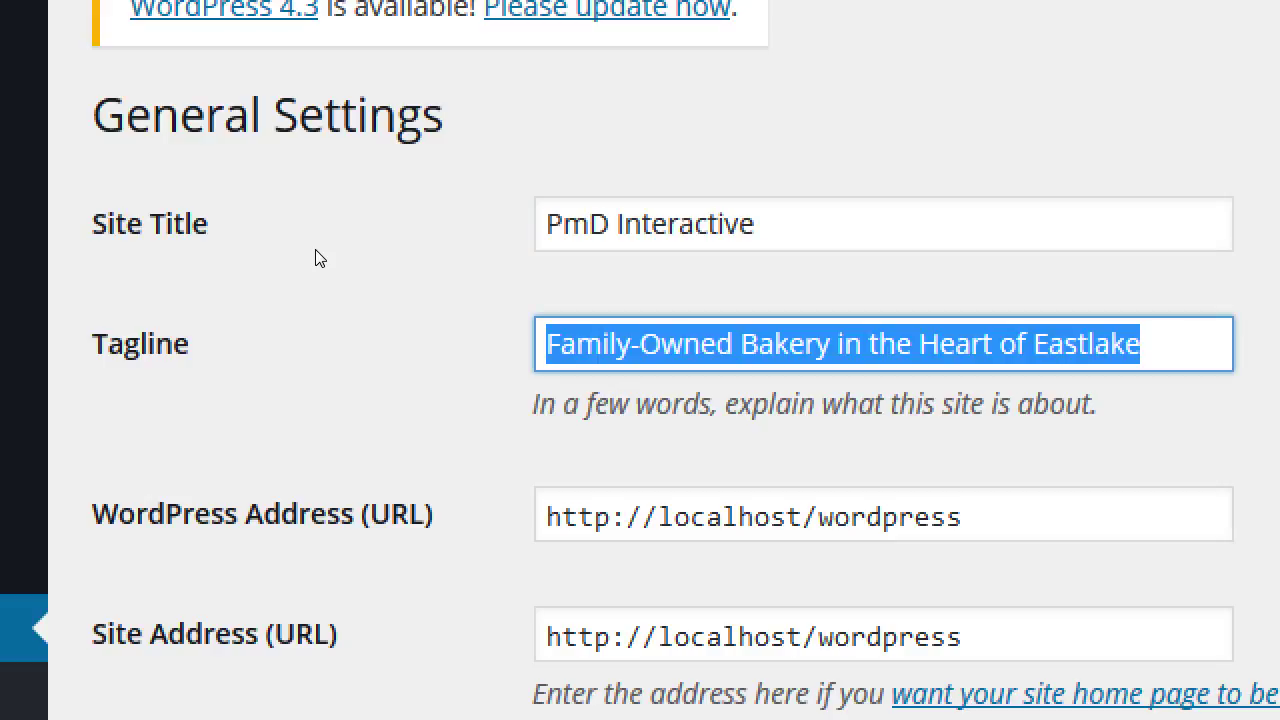
type("Web Mar")
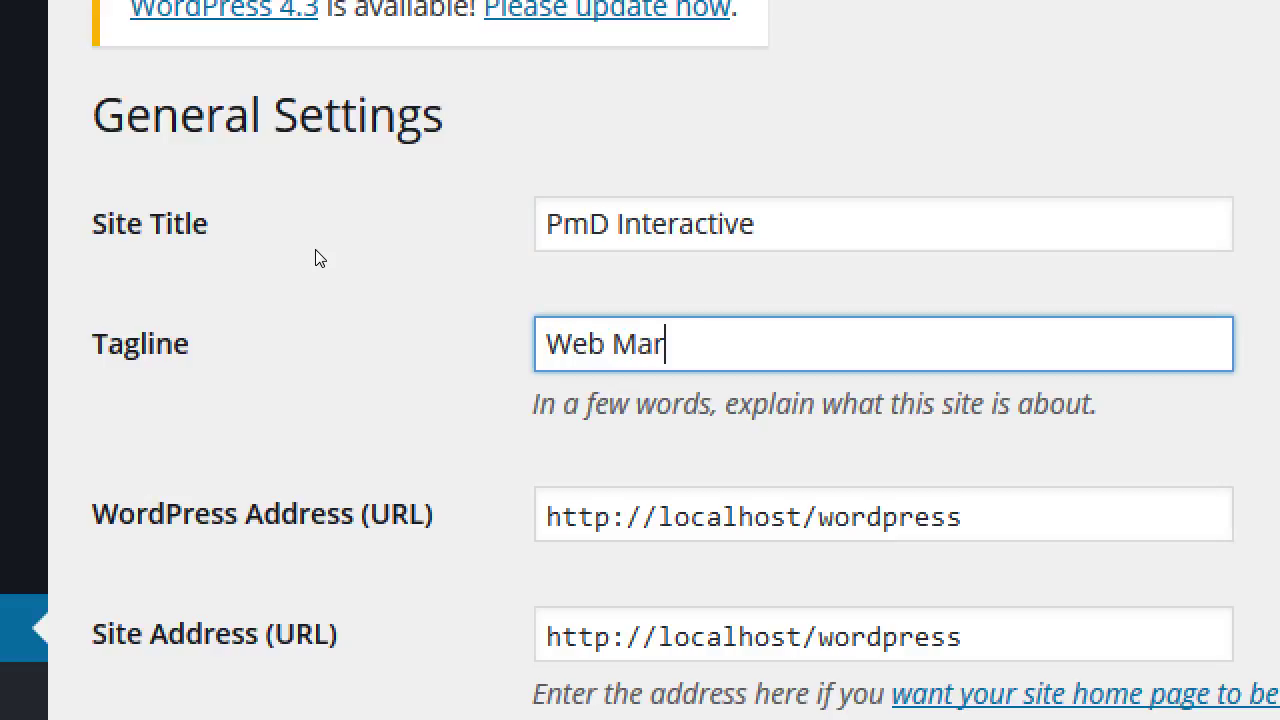
type("keting C")
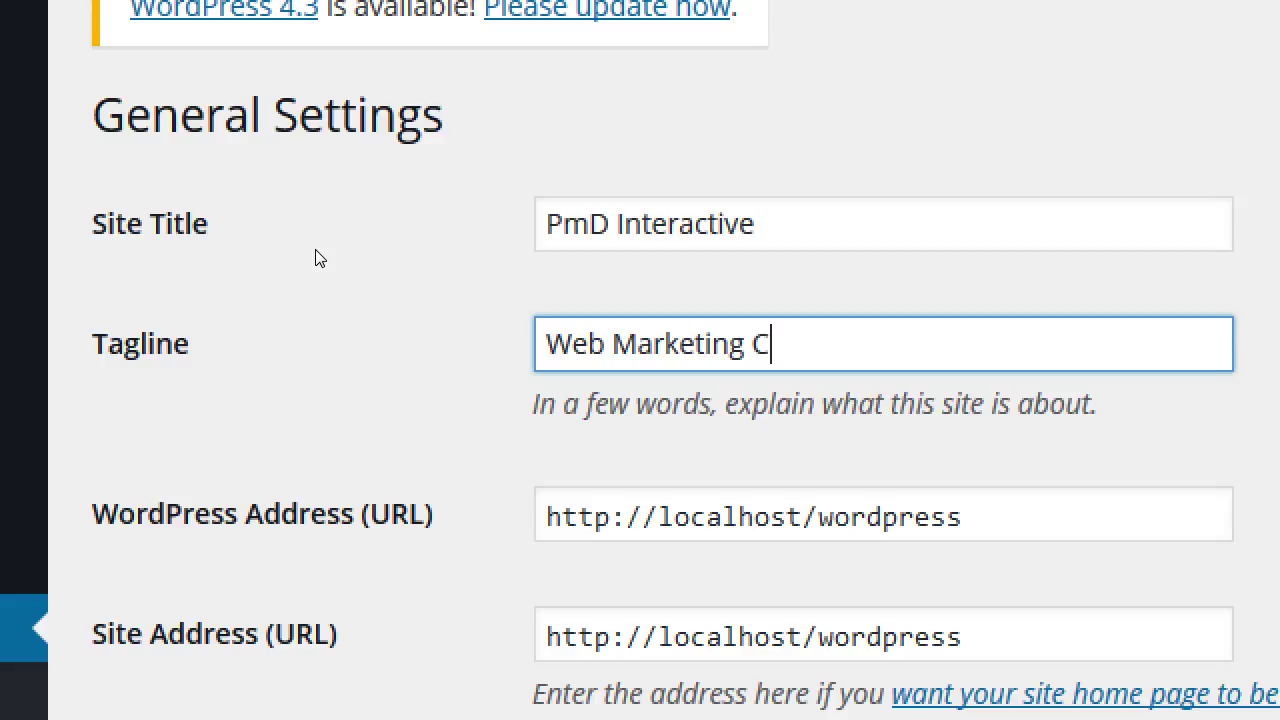
type("ompany in S")
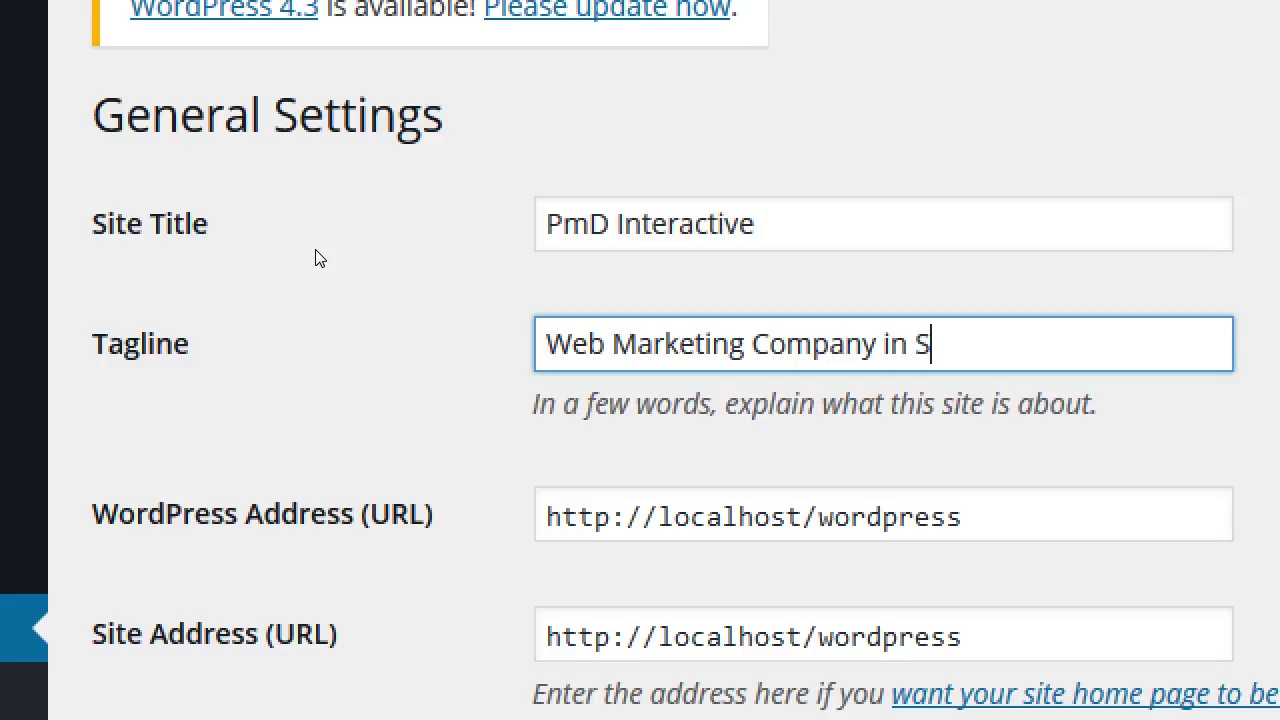
type("an Diego")
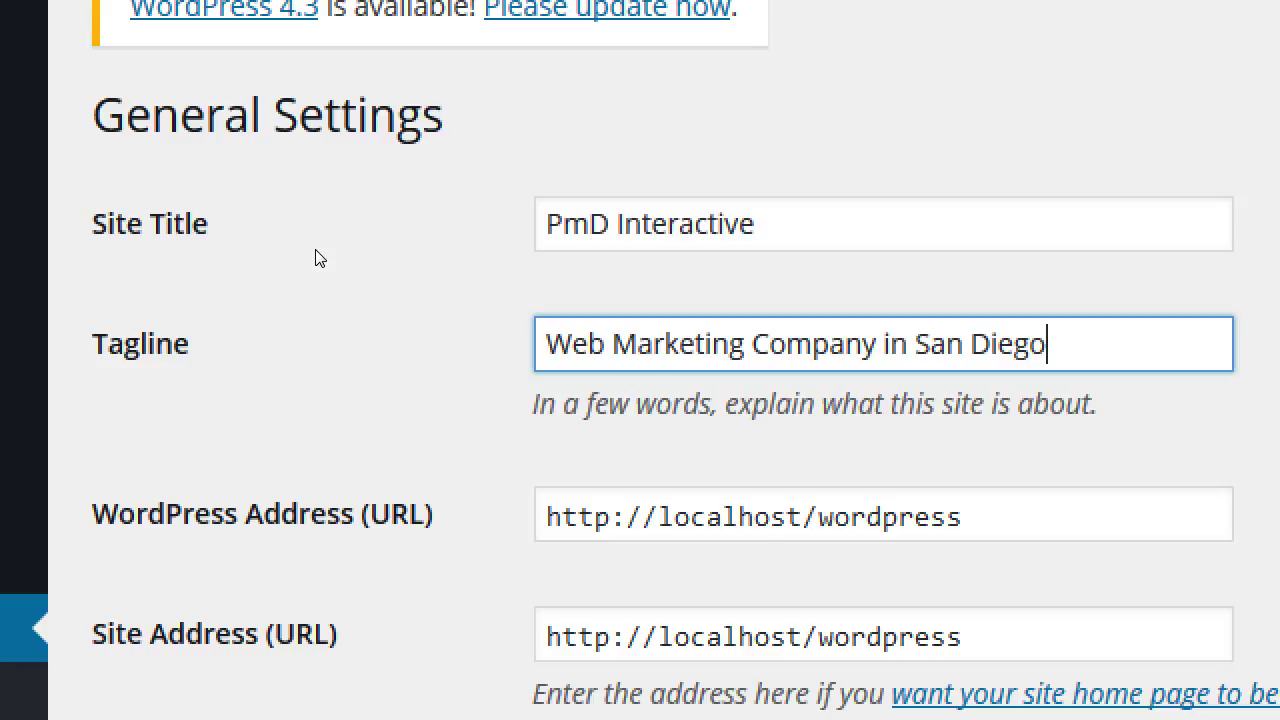
Undo the tagline and title edits, restoring the Victor's Bakery site title.
key("ctrl+a")
type("Family-Owned BAkery")
key("ctrl+z")
key("ctrl+z")
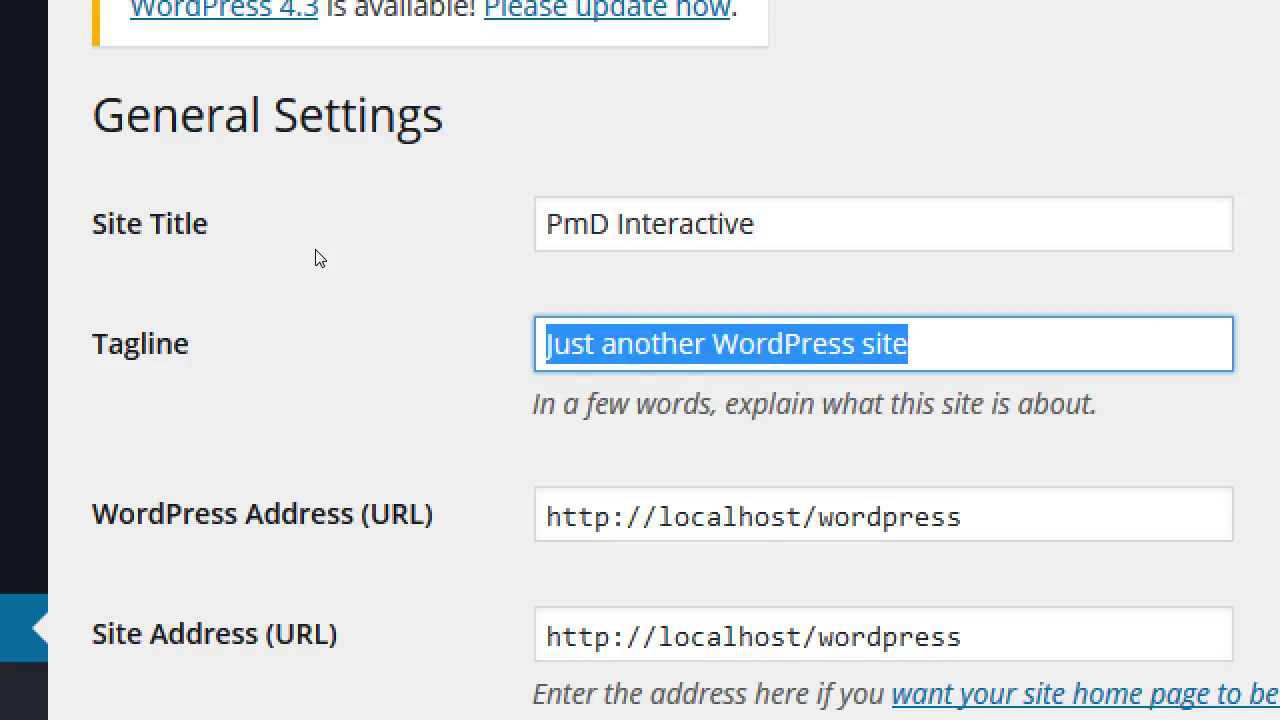
type("~")
key("shift+Tab")
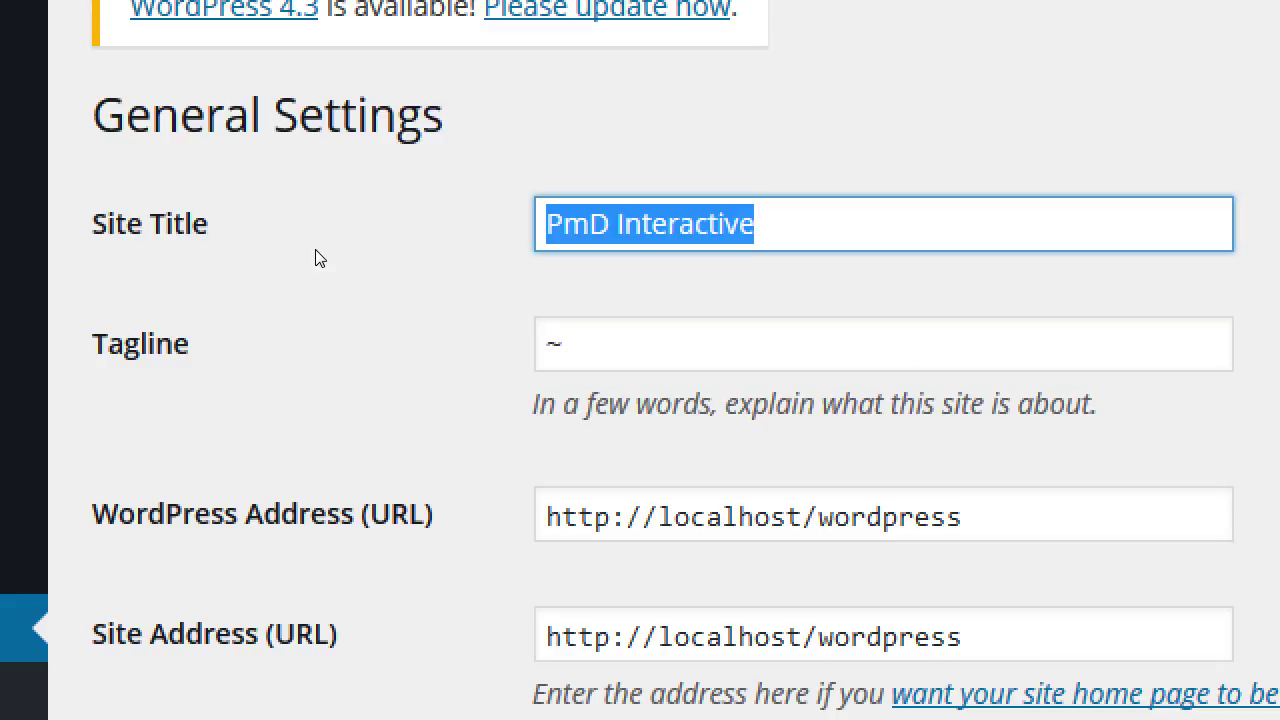
key("ctrl+z")
key("ctrl+z")
key("ctrl+z")
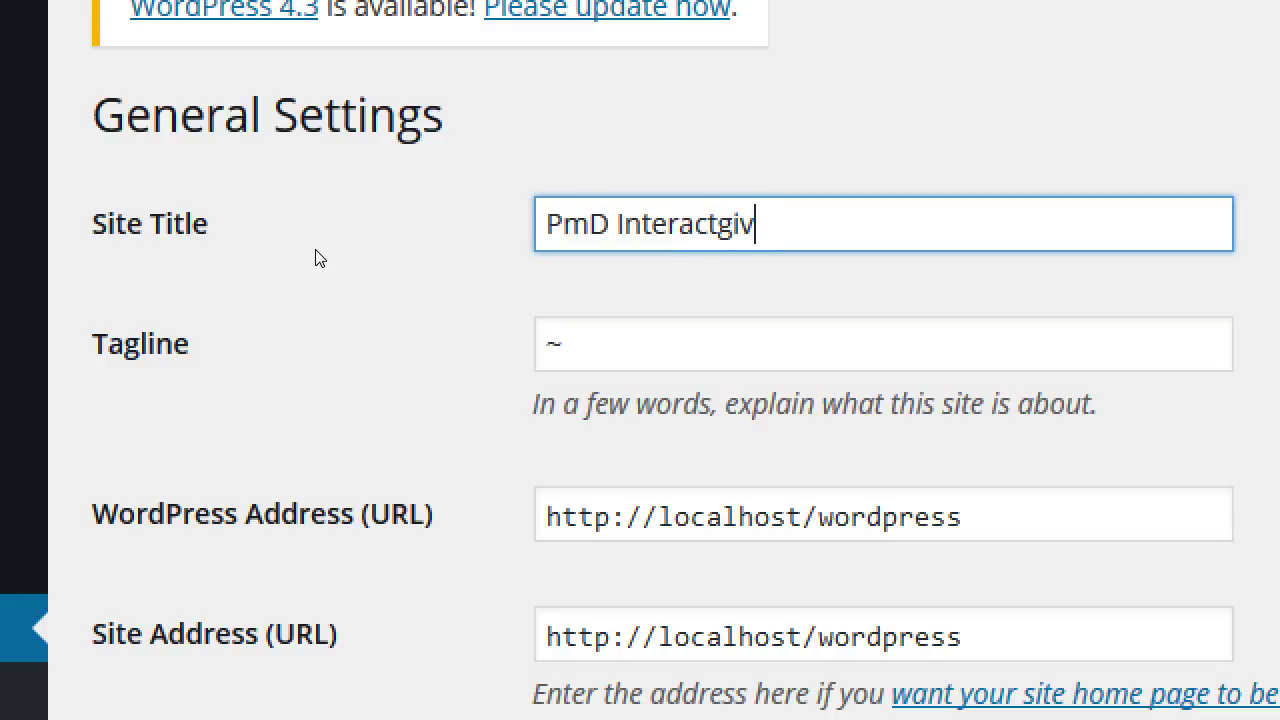
Clear the test text and type the tagline 'Family-Owned Bakery in the Heart of Eastlake'.
key("Tab")
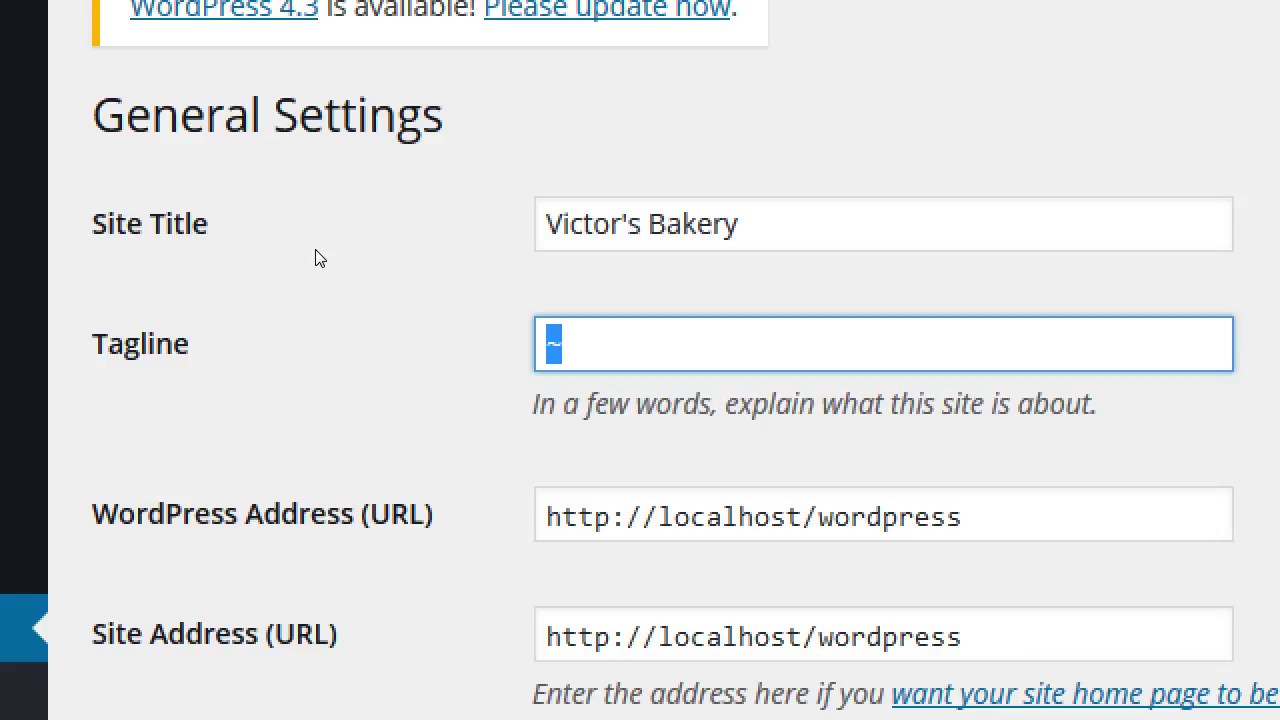
type("lkdjfkl jdkljd fklfdjkdf jkdjk jdfkdfj k")
type("df jkdfdfkdfj kdfjkdf jdfkfdj kdj kdfj fdk")
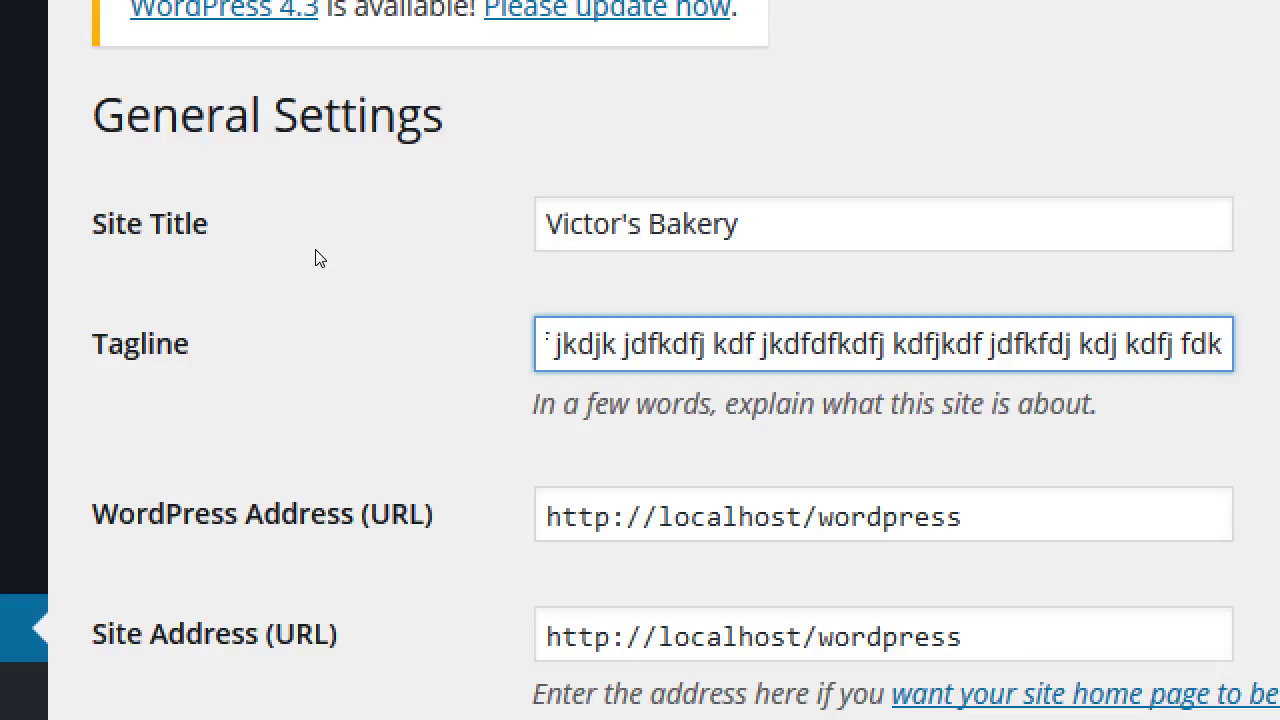
key("ctrl+a")
key("BackSpace")
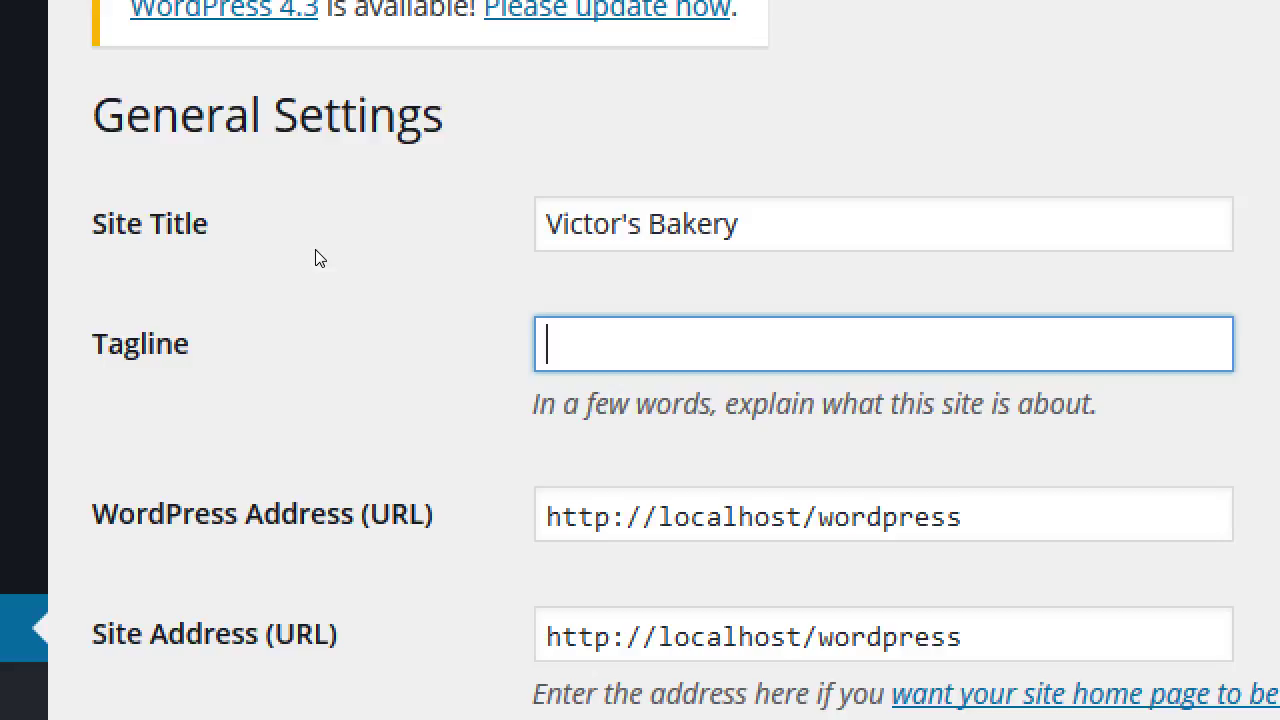
type("Family-Own")
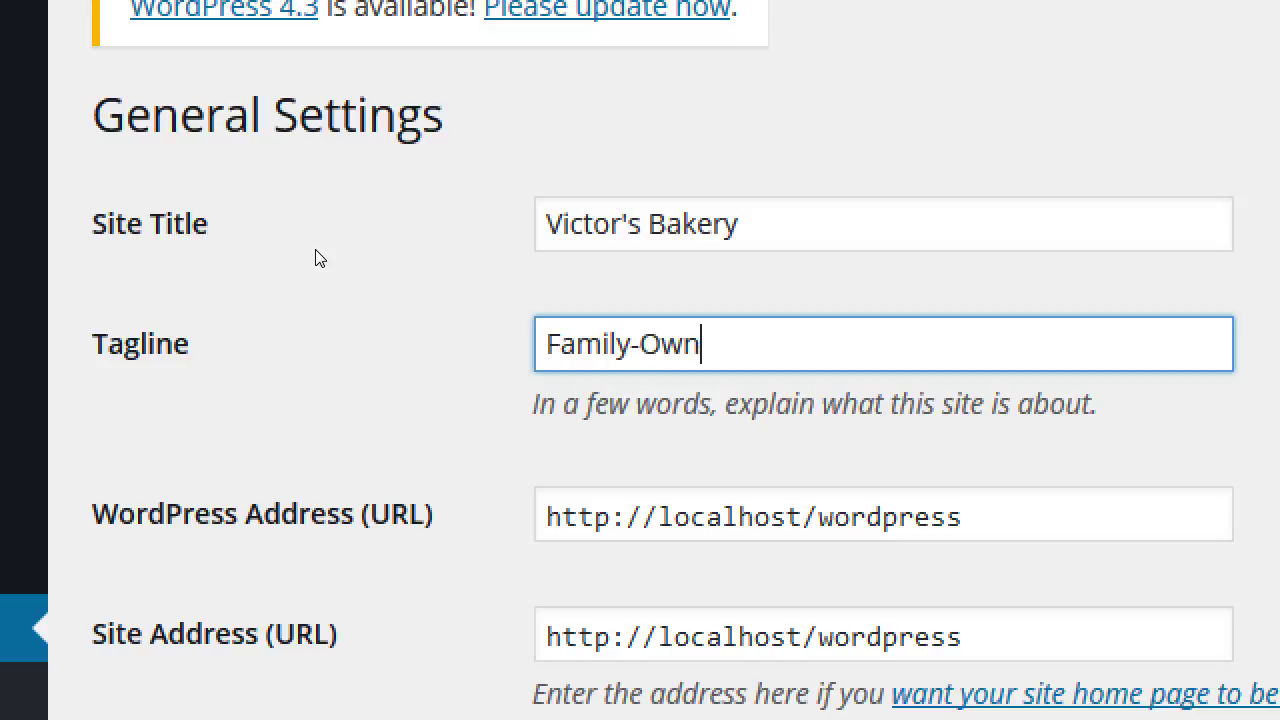
type("ed Bakery in the Heart of Ea")
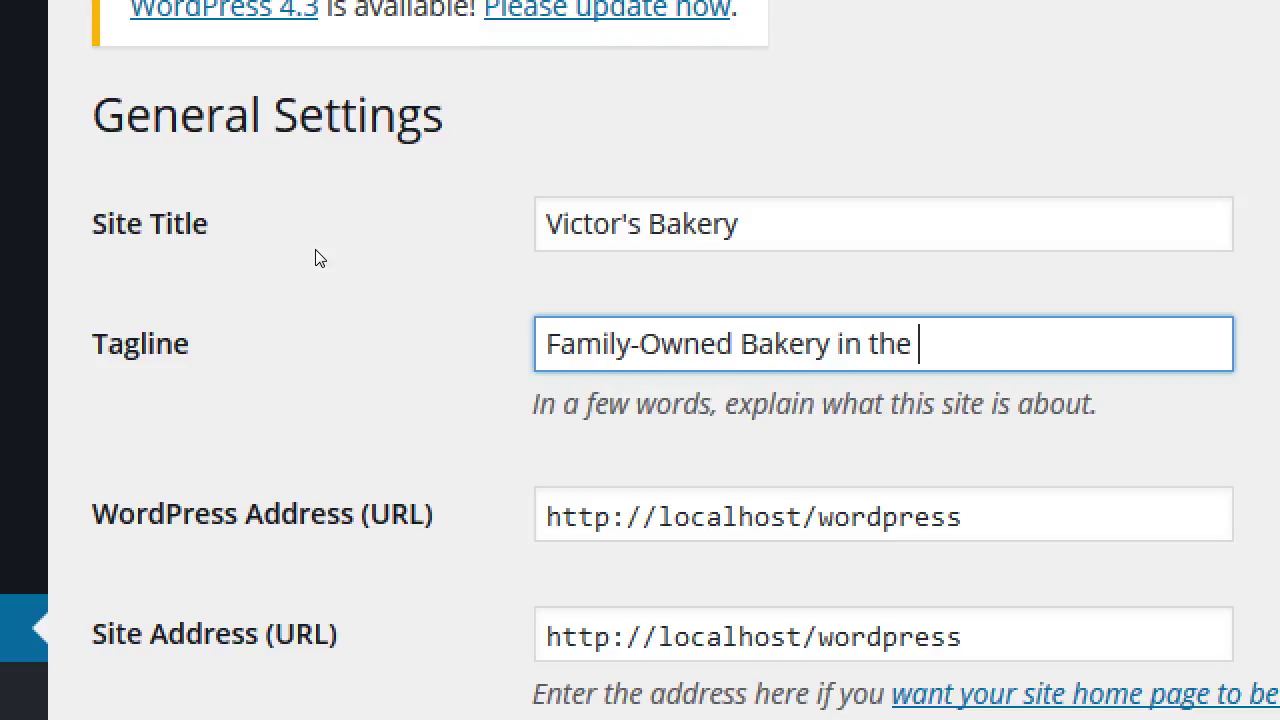
type("stlake")
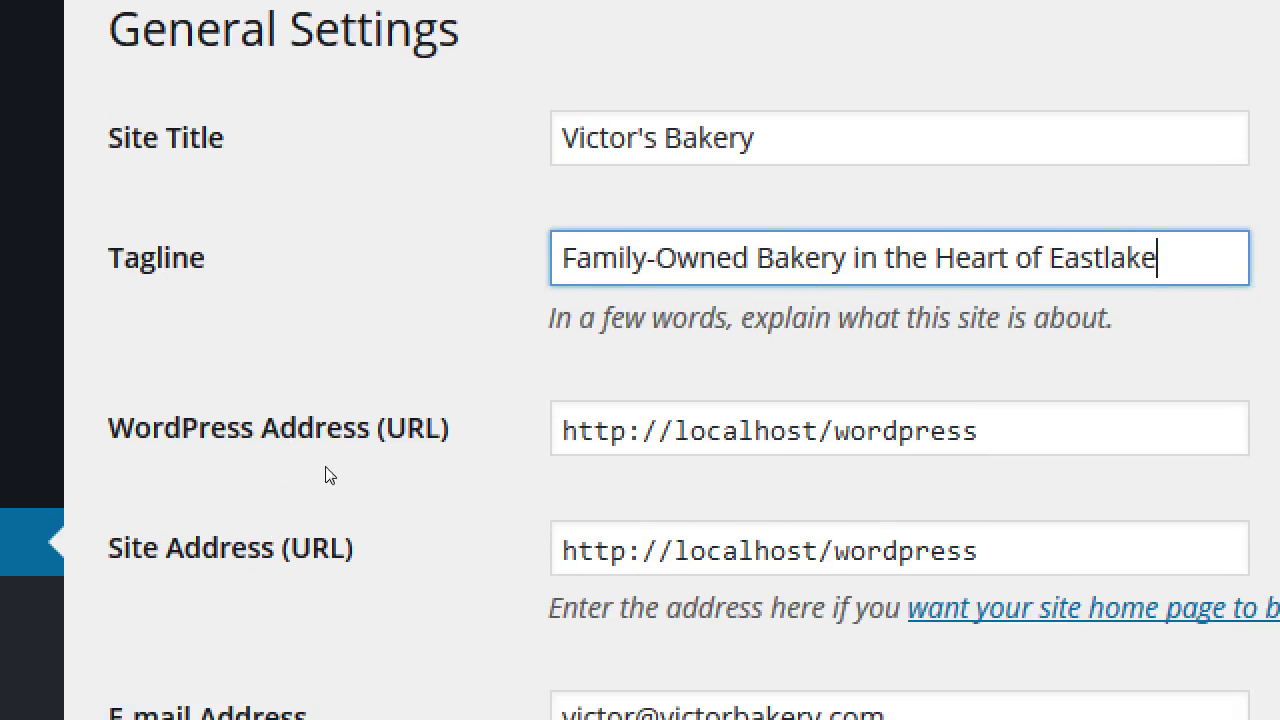
scroll(395, 558, "down", 1)
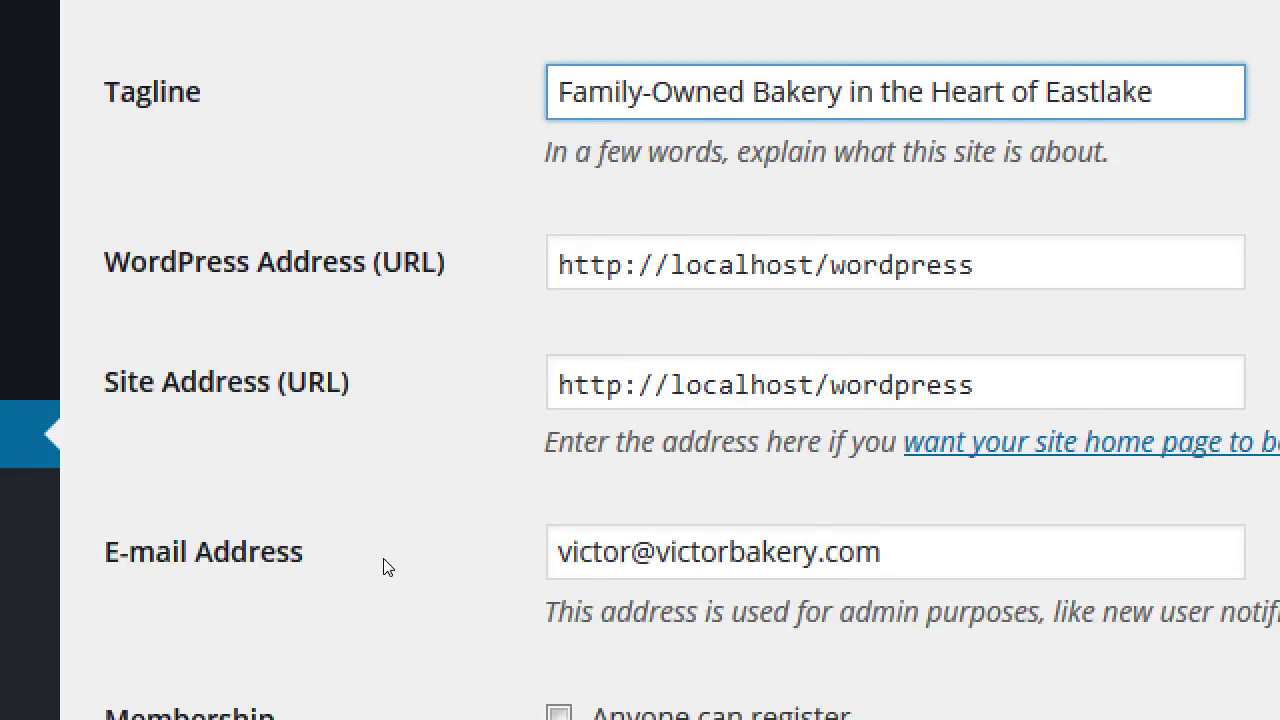
scroll(345, 560, "down", 3)
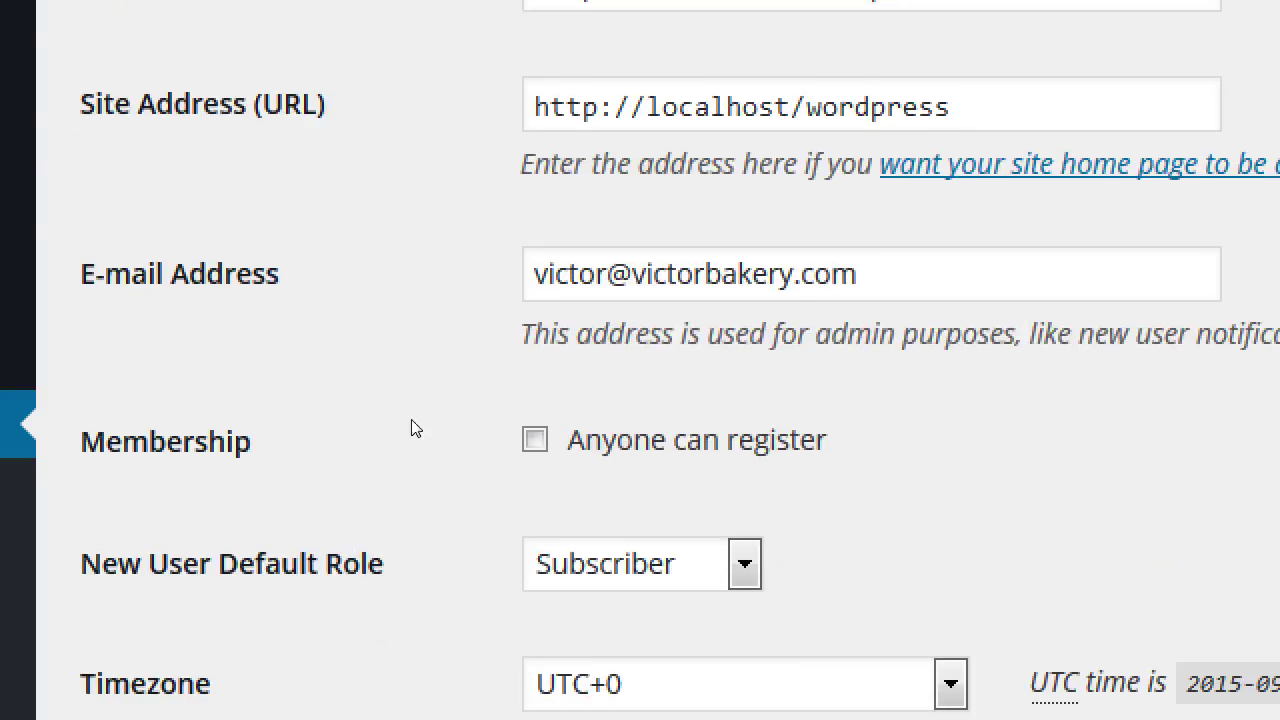
key("Tab")
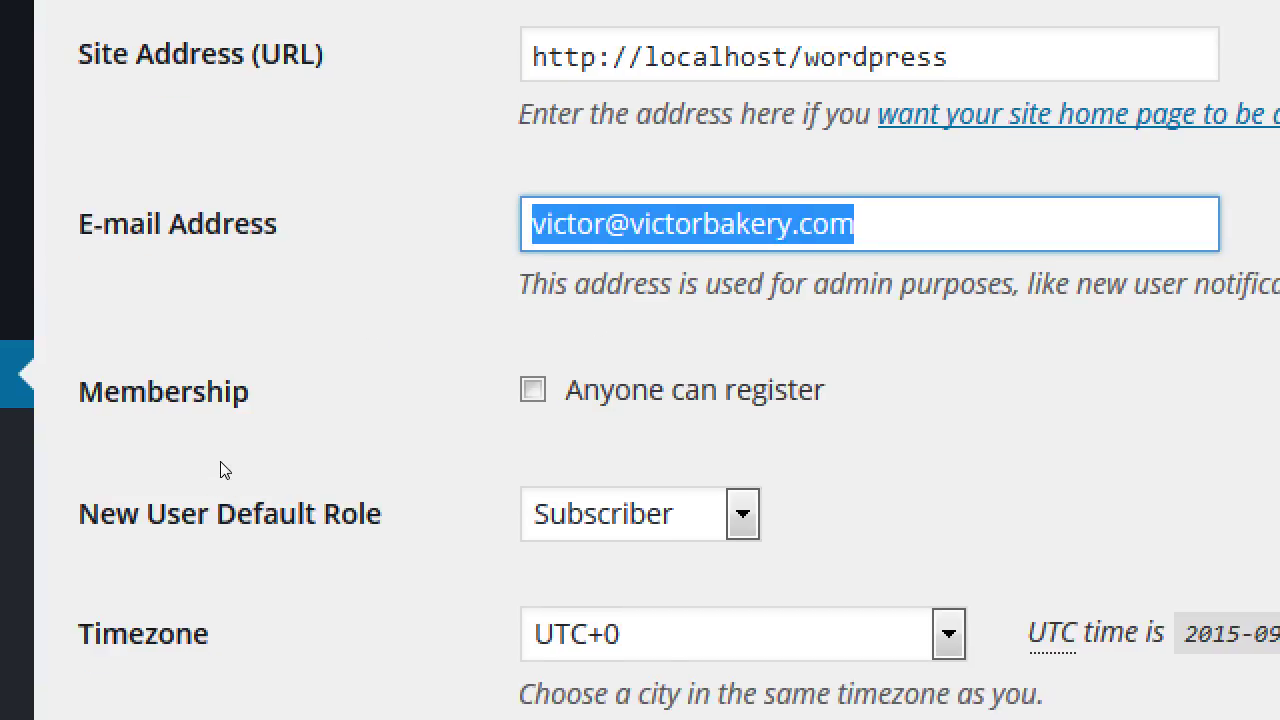
left_click_drag(223, 452, 260, 463)
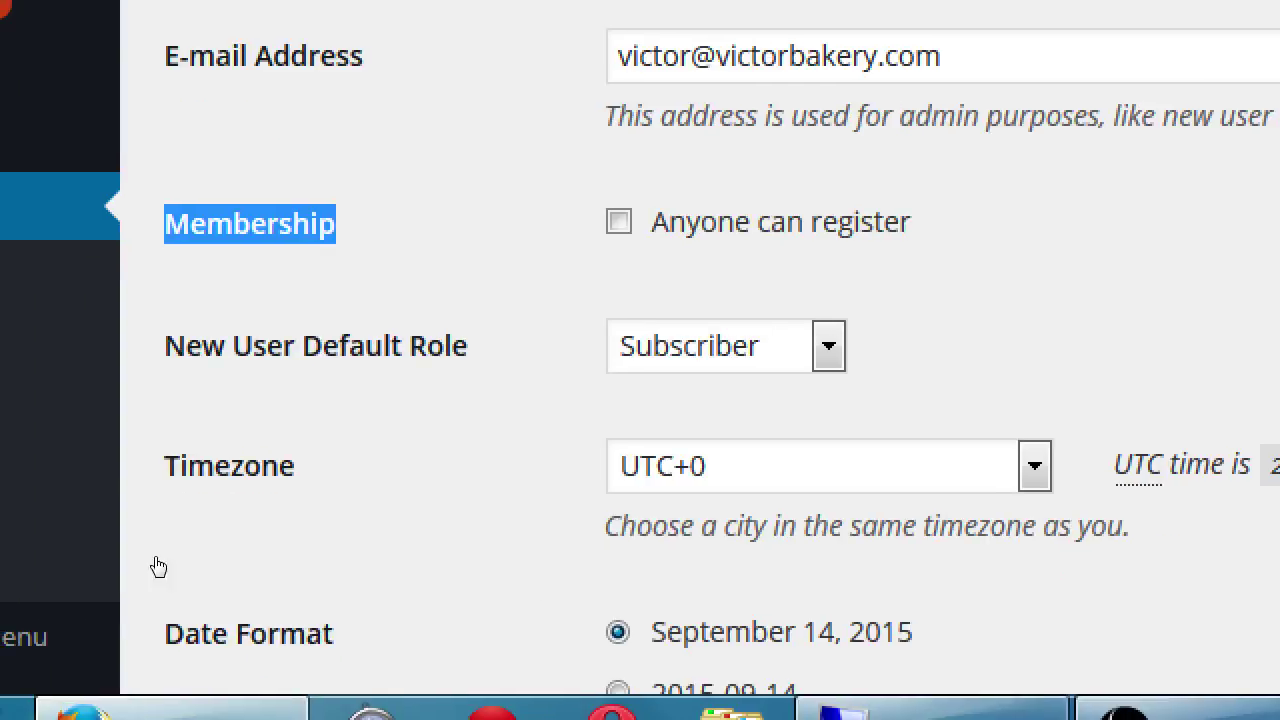
left_click(186, 480)
scroll(193, 483, "up", 2)
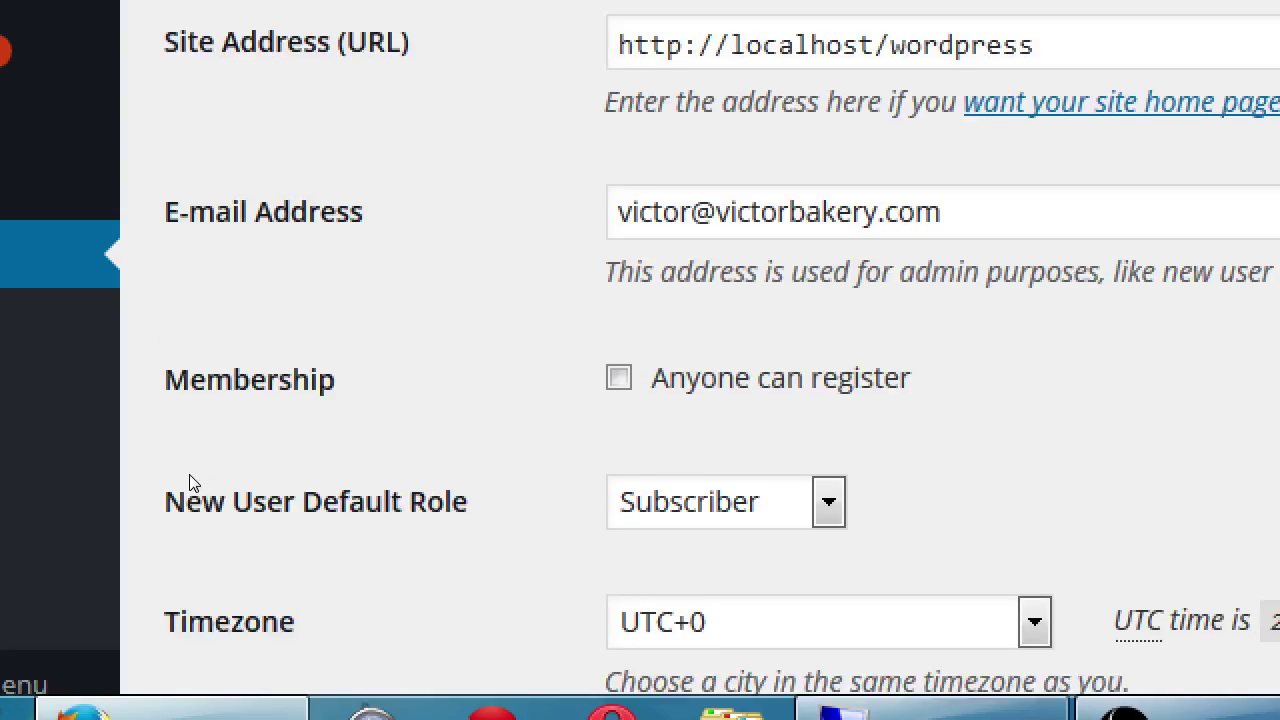
scroll(193, 483, "down", 1)
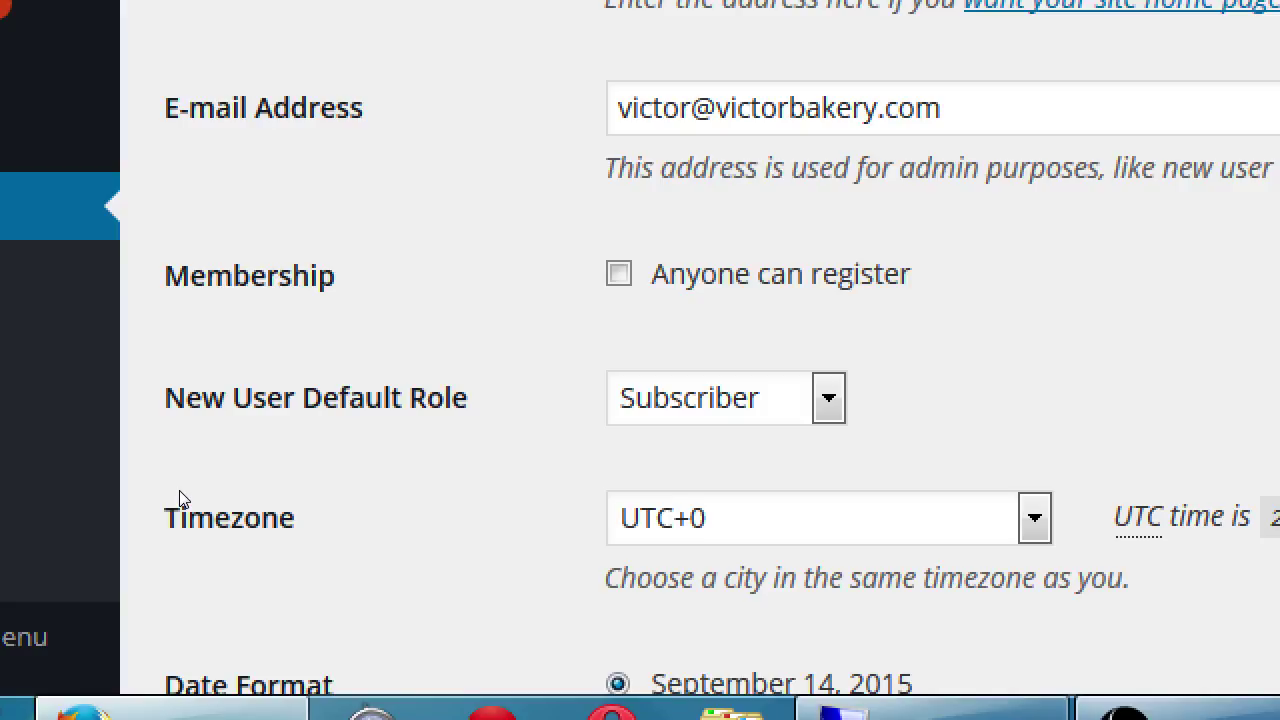
scroll(180, 491, "down", 1)
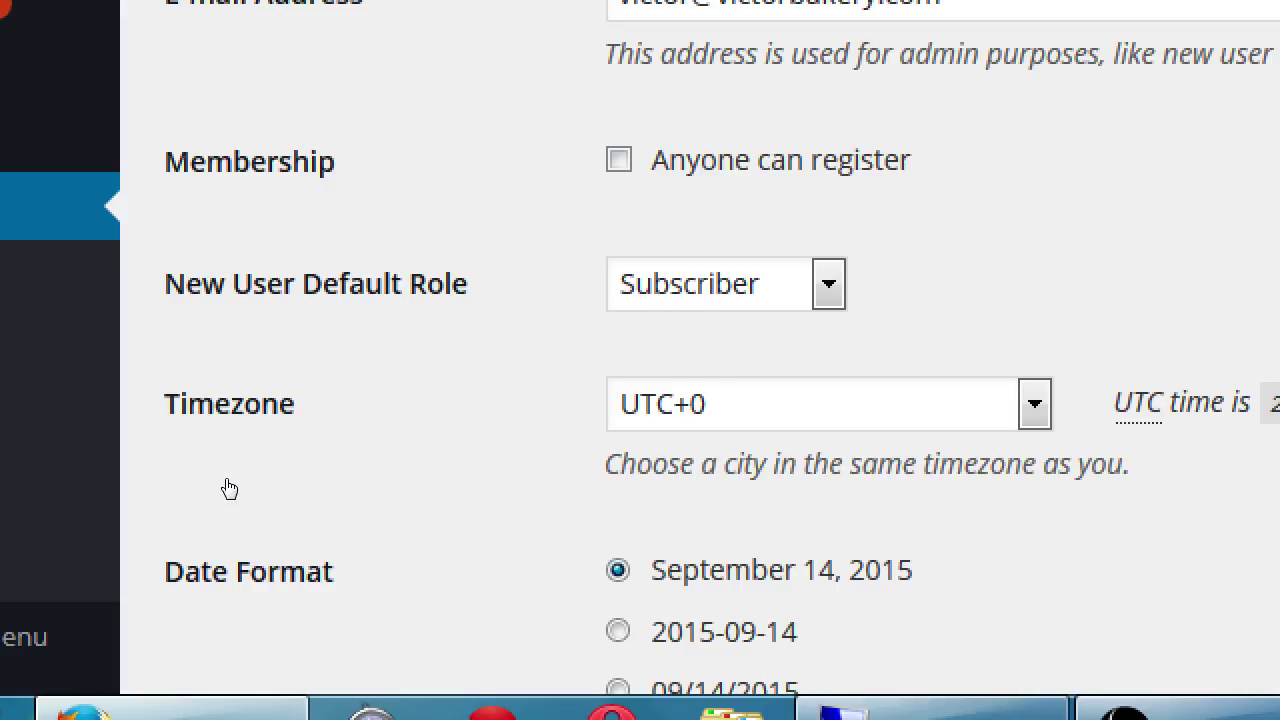
key("alt+Down")
key("Down")
key("Down")
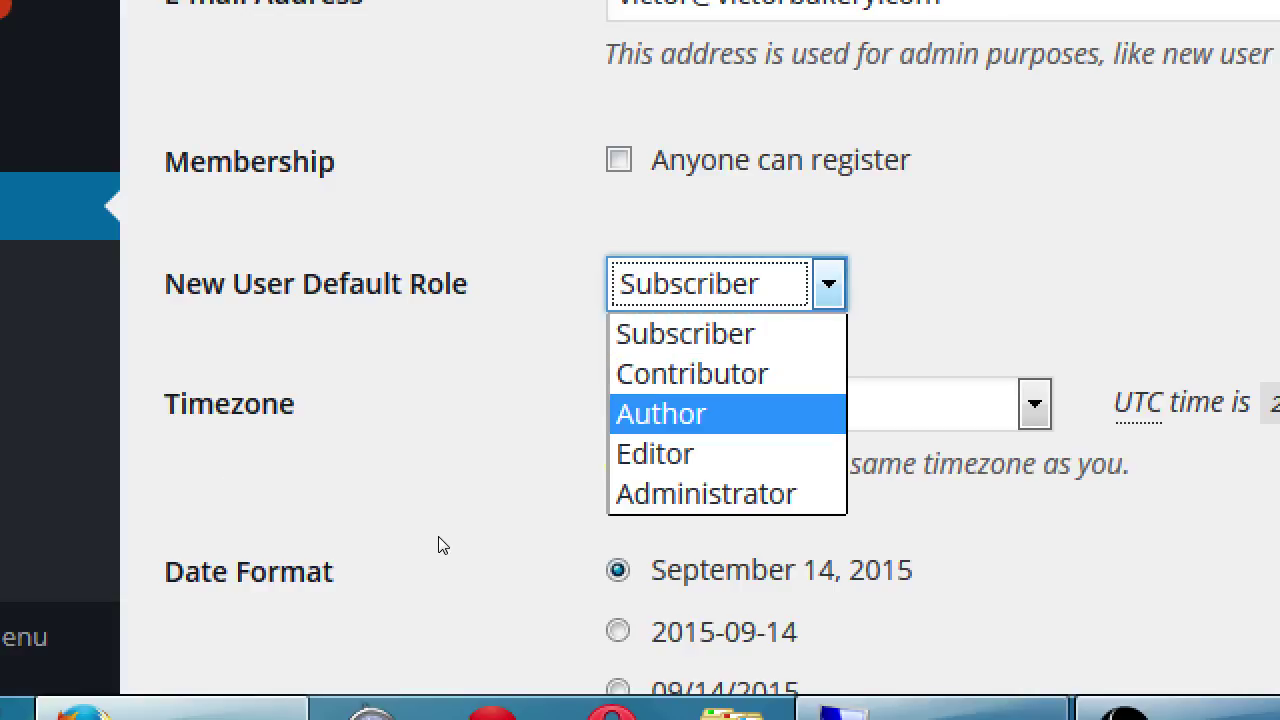
key("Down")
key("Down")
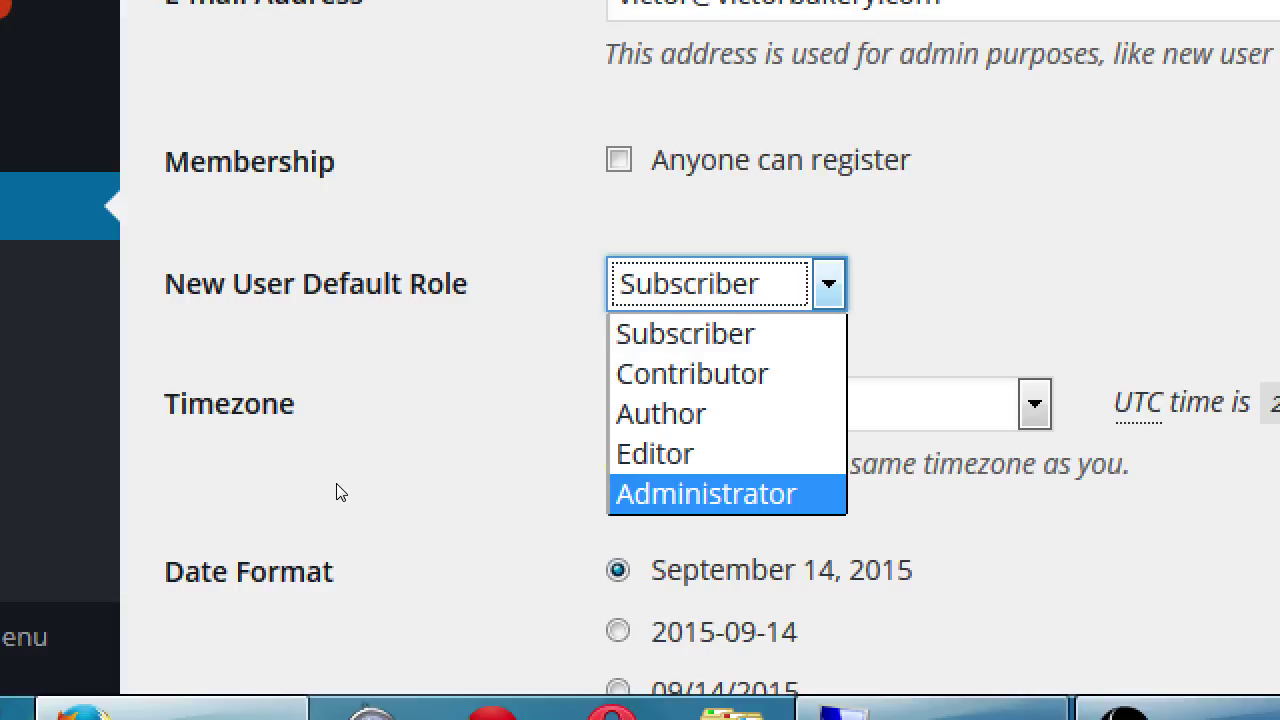
key("Escape")
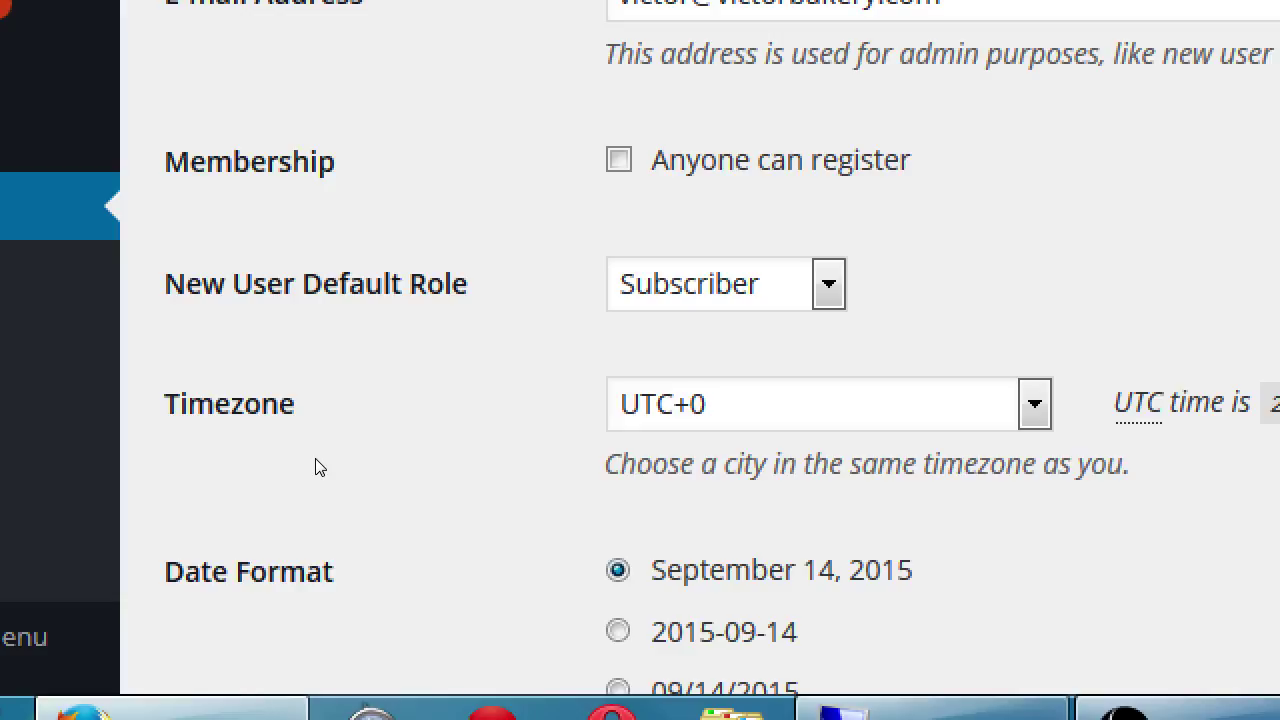
key("super+minus")
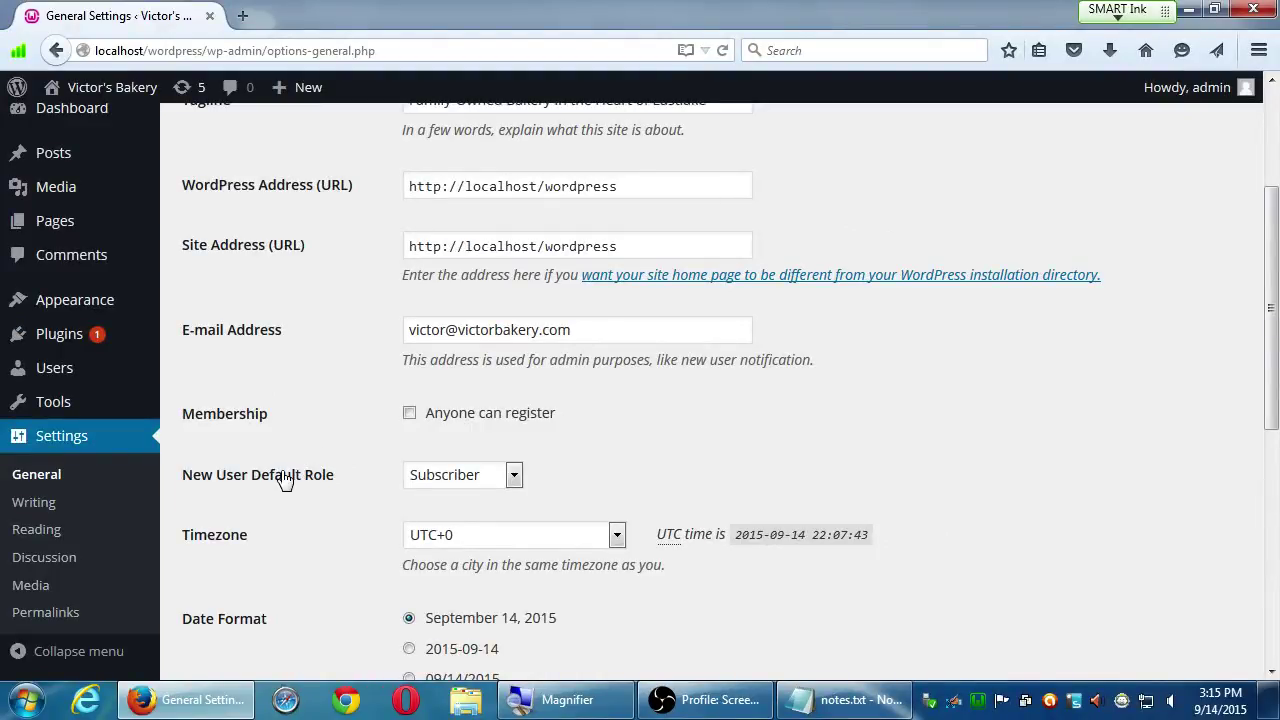
scroll(285, 480, "down", 5)
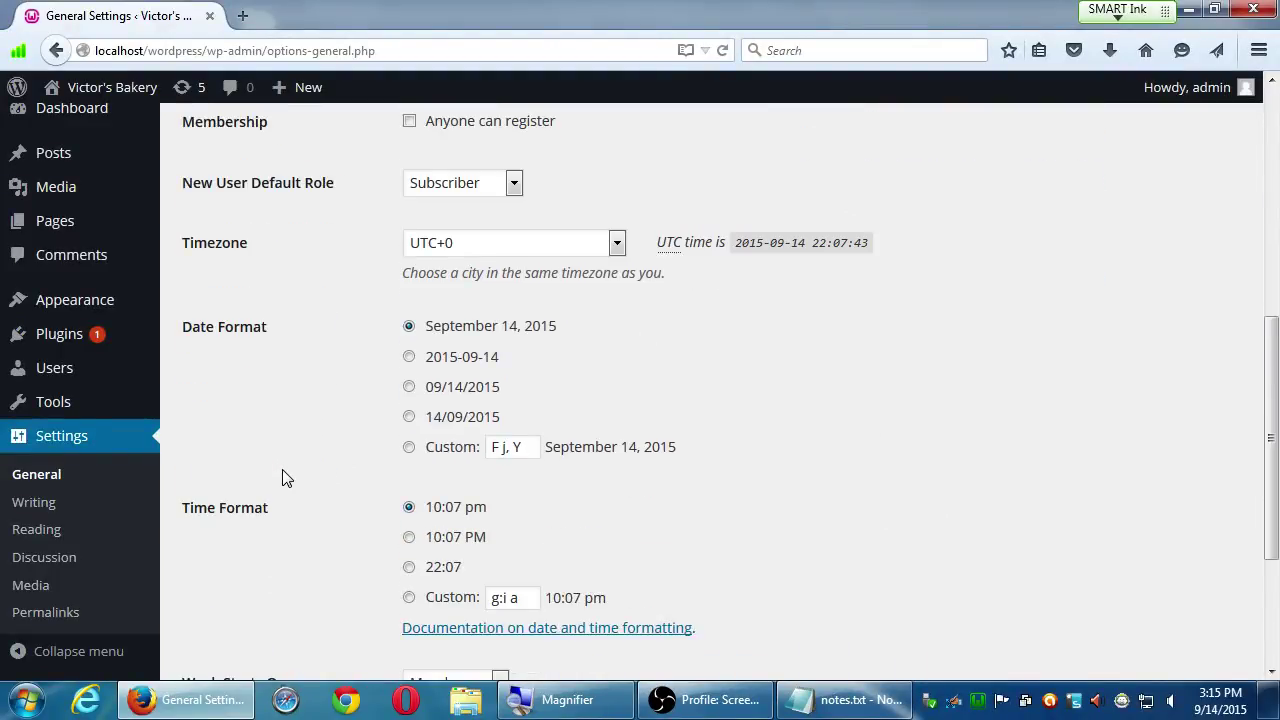
Pick Los Angeles in the Timezone dropdown, replacing UTC+0.
key("super+plus")
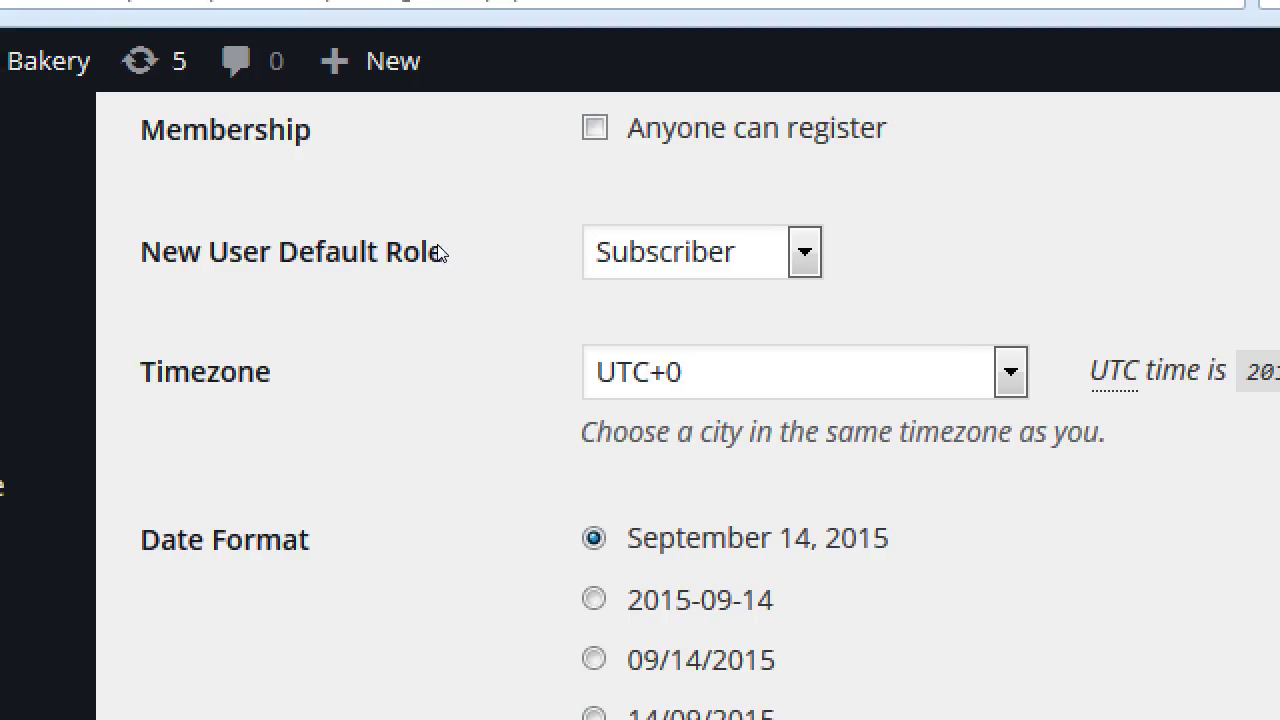
key("alt+Down")
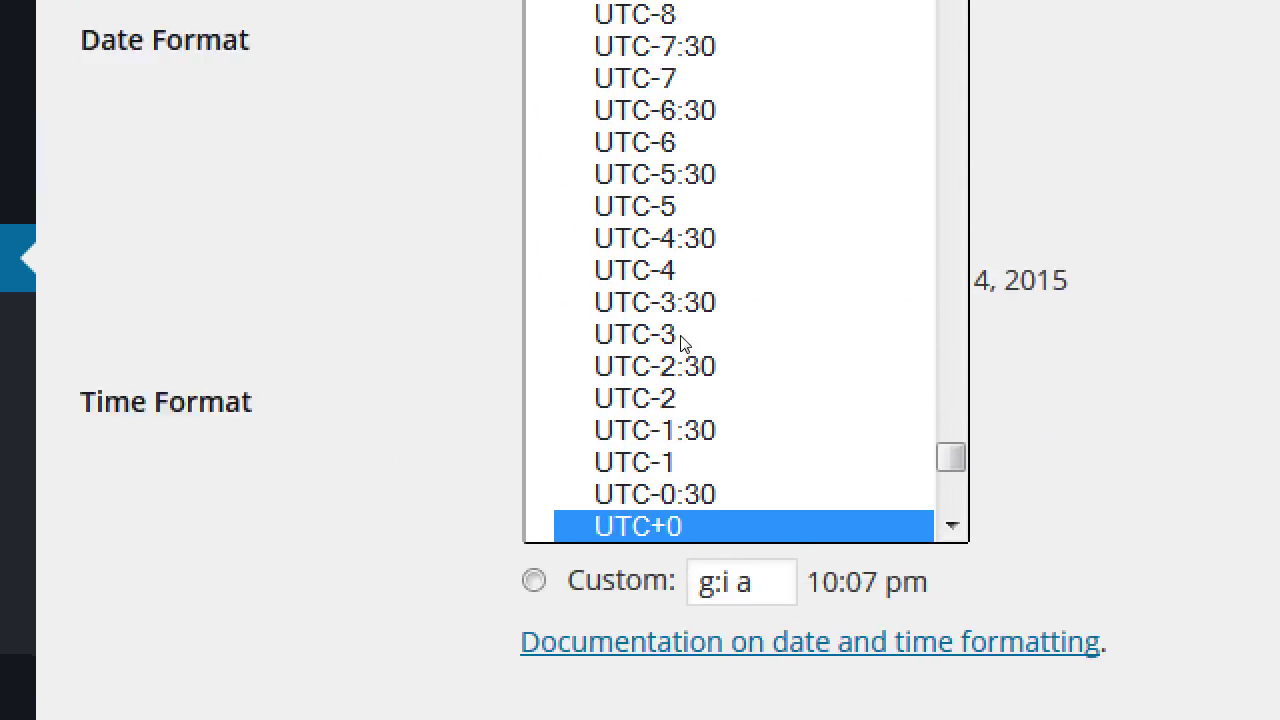
key("Page_Up")
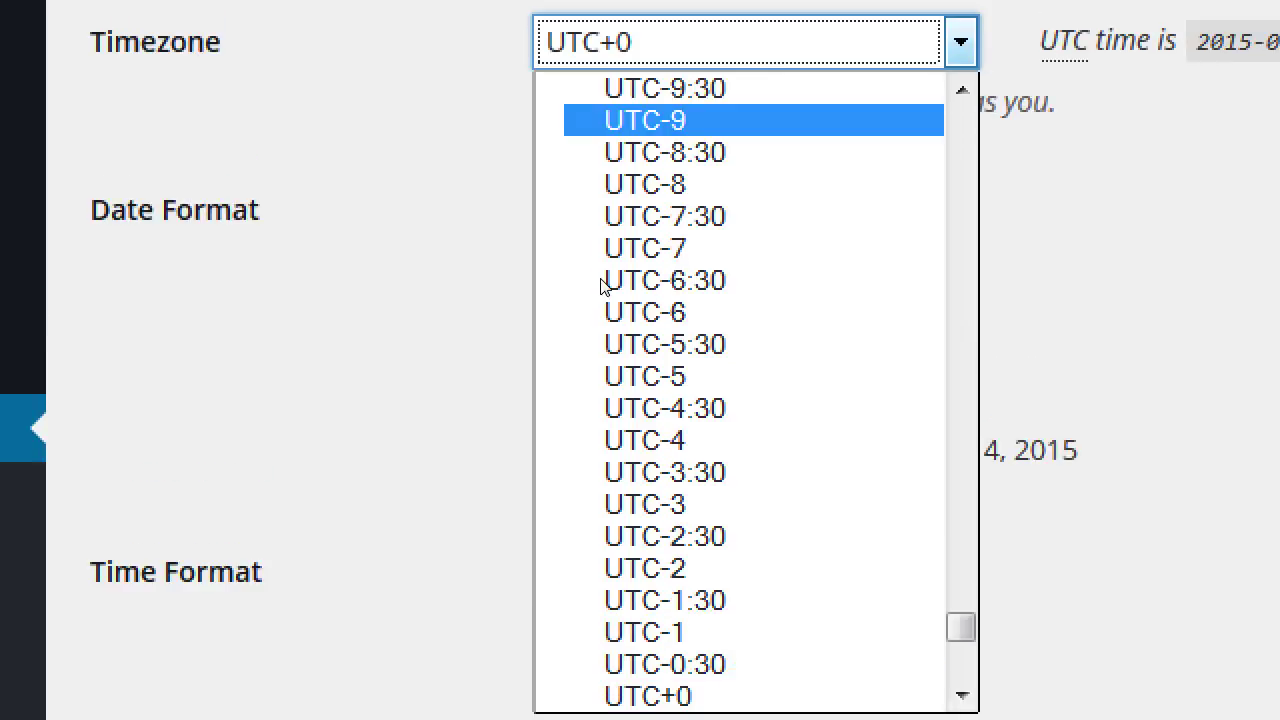
type("los")
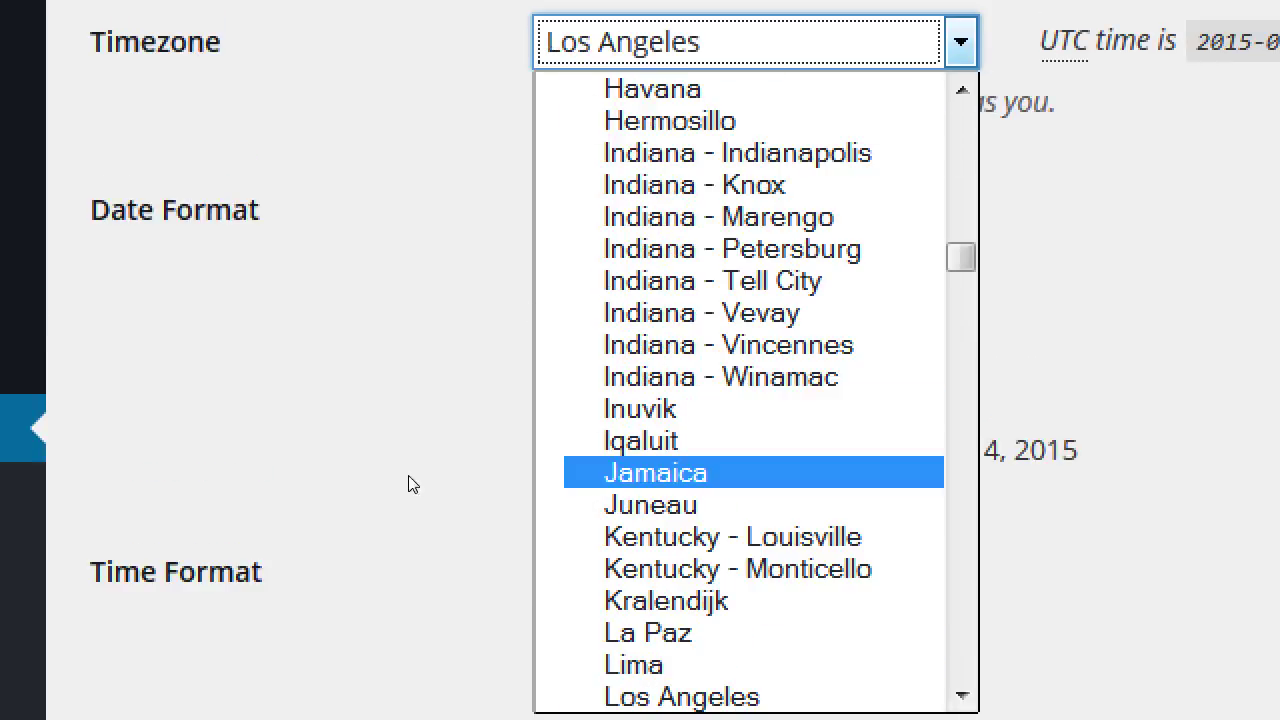
left_click(457, 571)
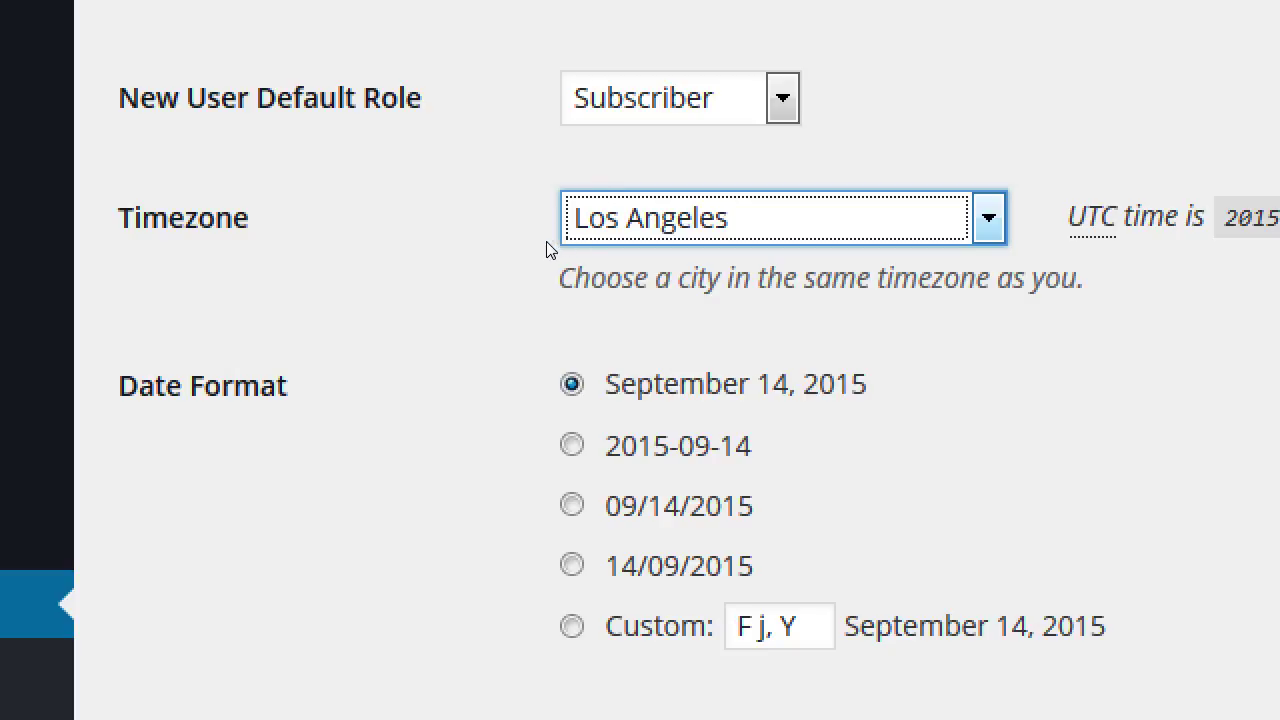
key("alt+Down")
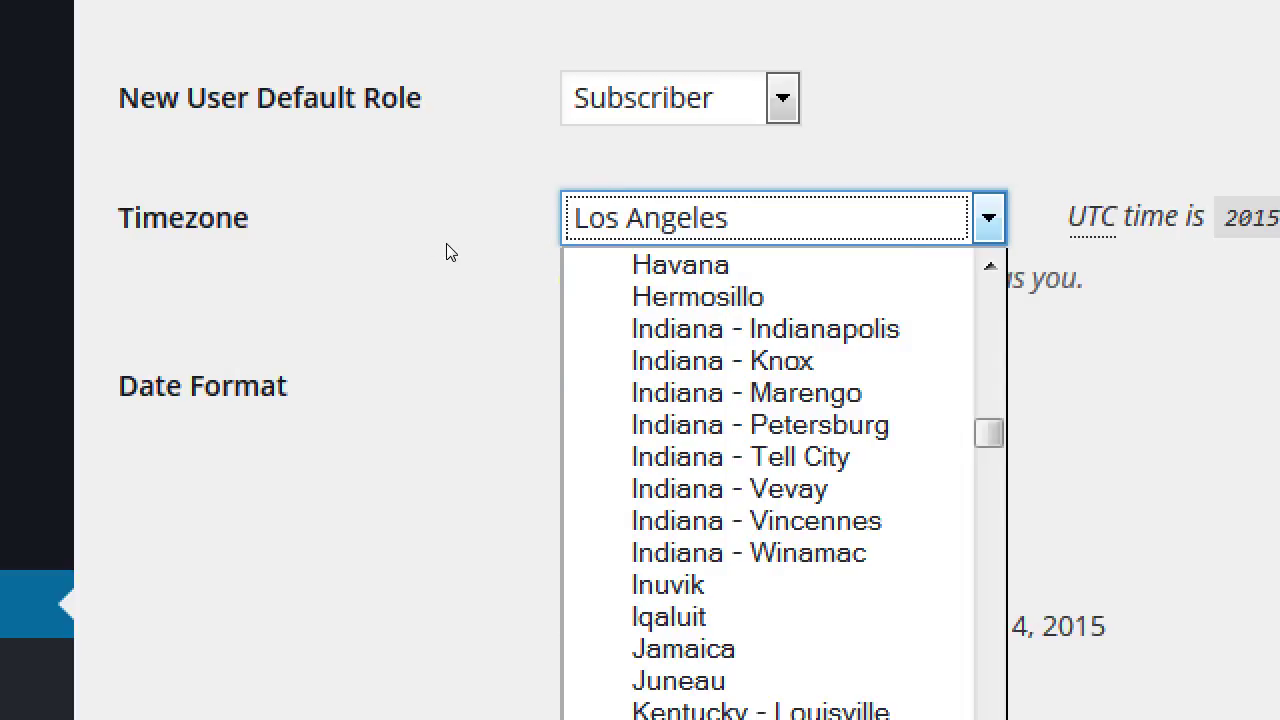
scroll(445, 250, "down", 1)
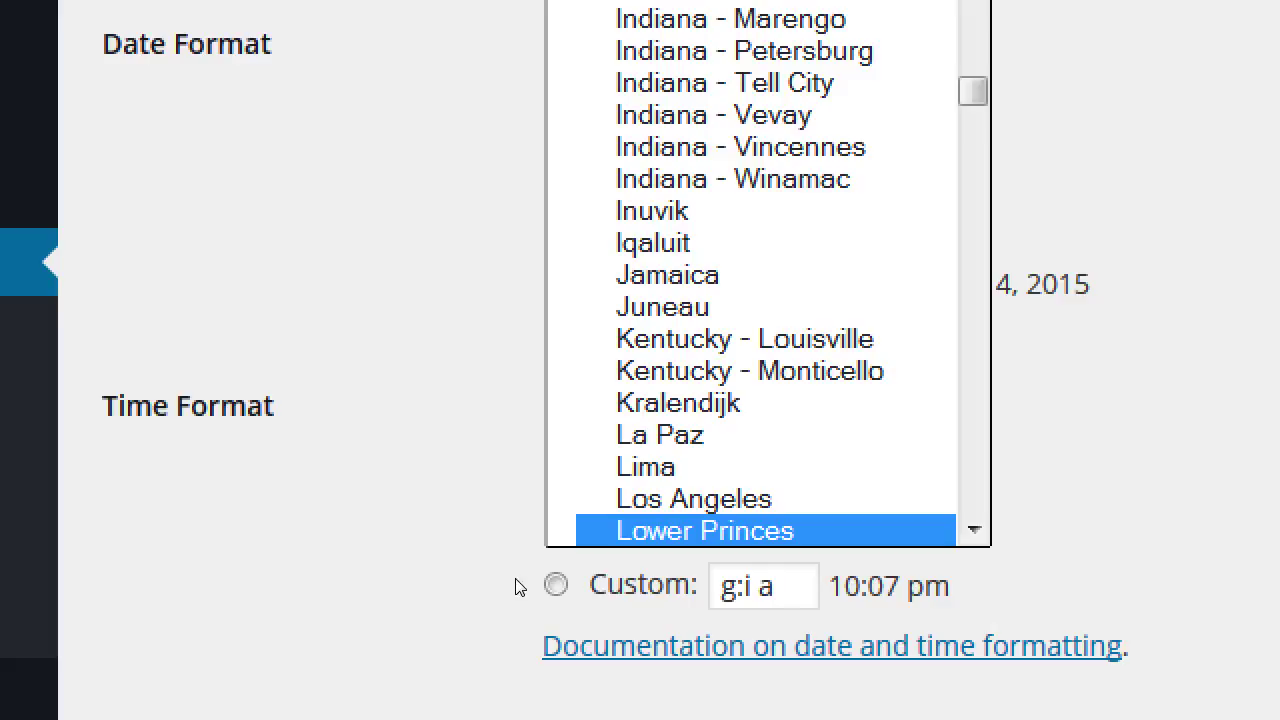
key("Up")
key("Return")
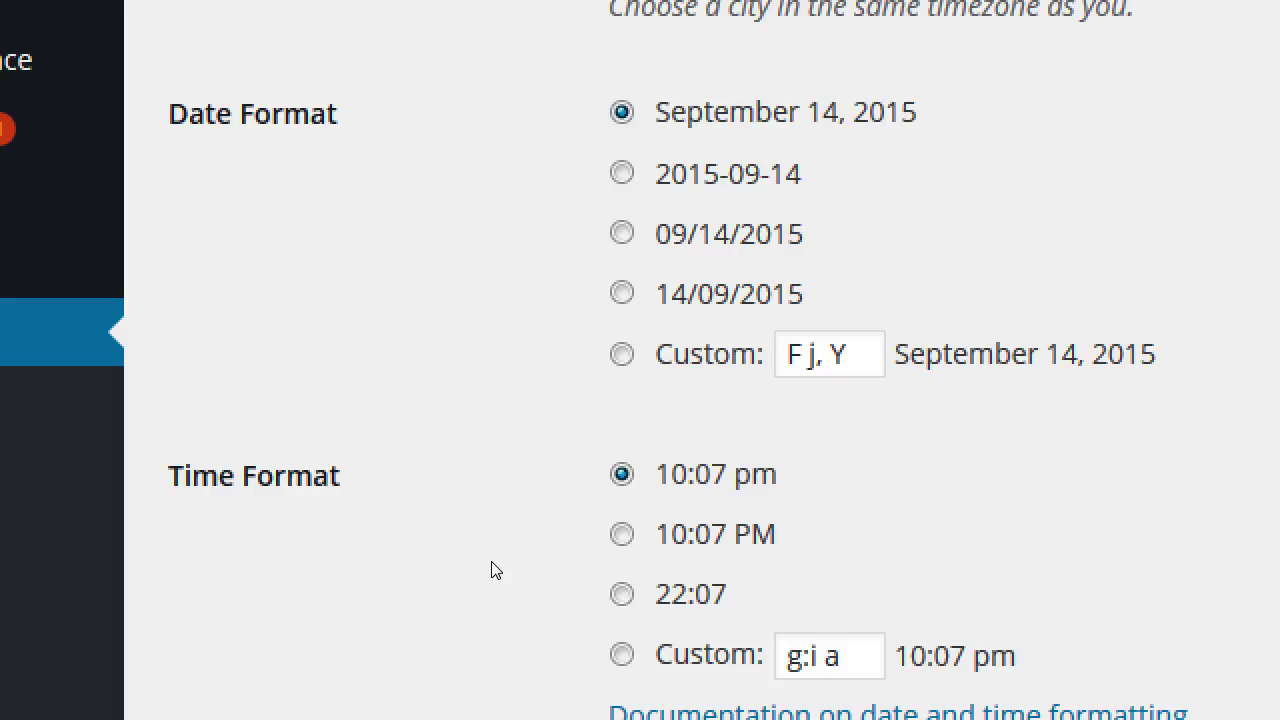
Compare the time format options and settle on lowercase '10:07 pm' (g:i a).
scroll(293, 568, "down", 2)
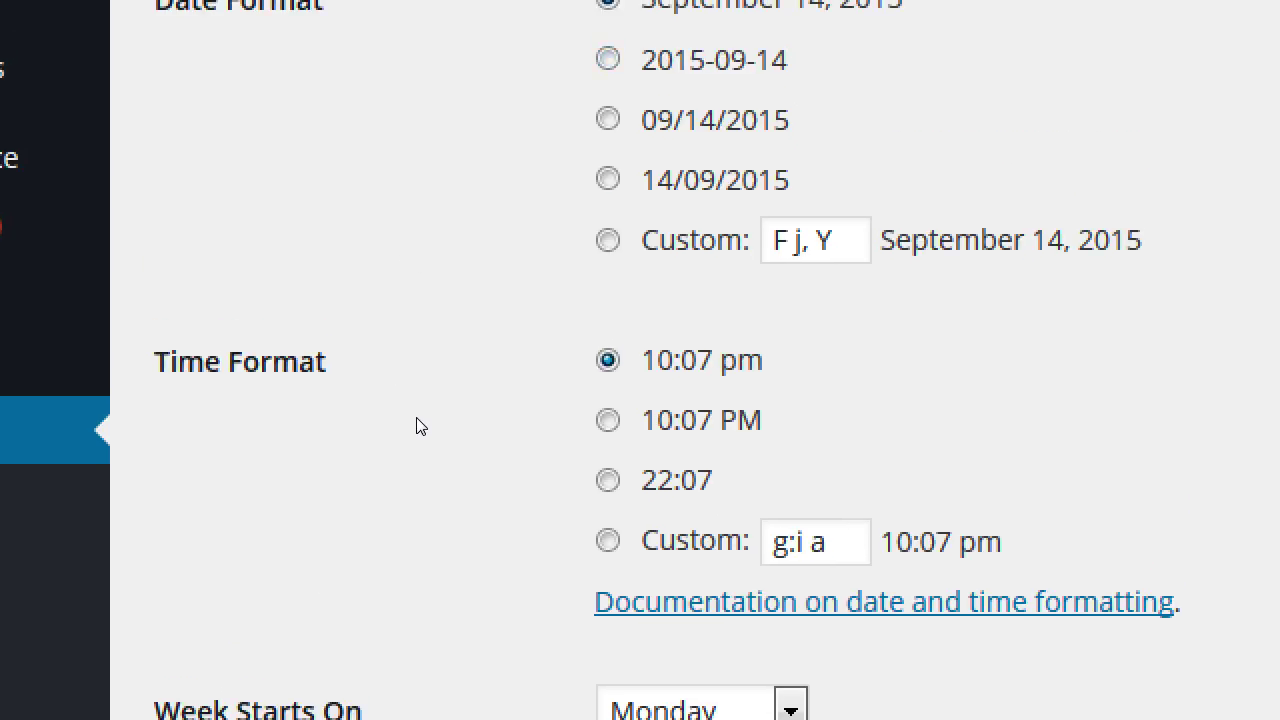
key("Down")
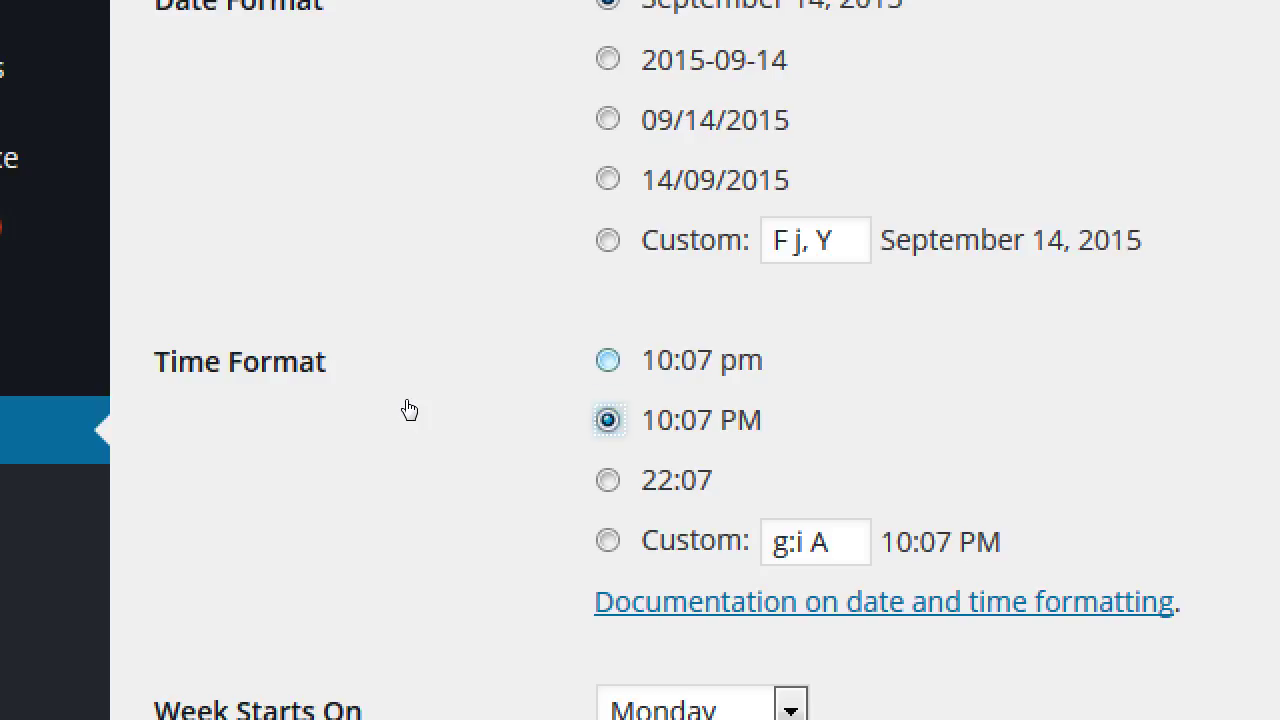
key("Up")
key("Down")
key("Up")
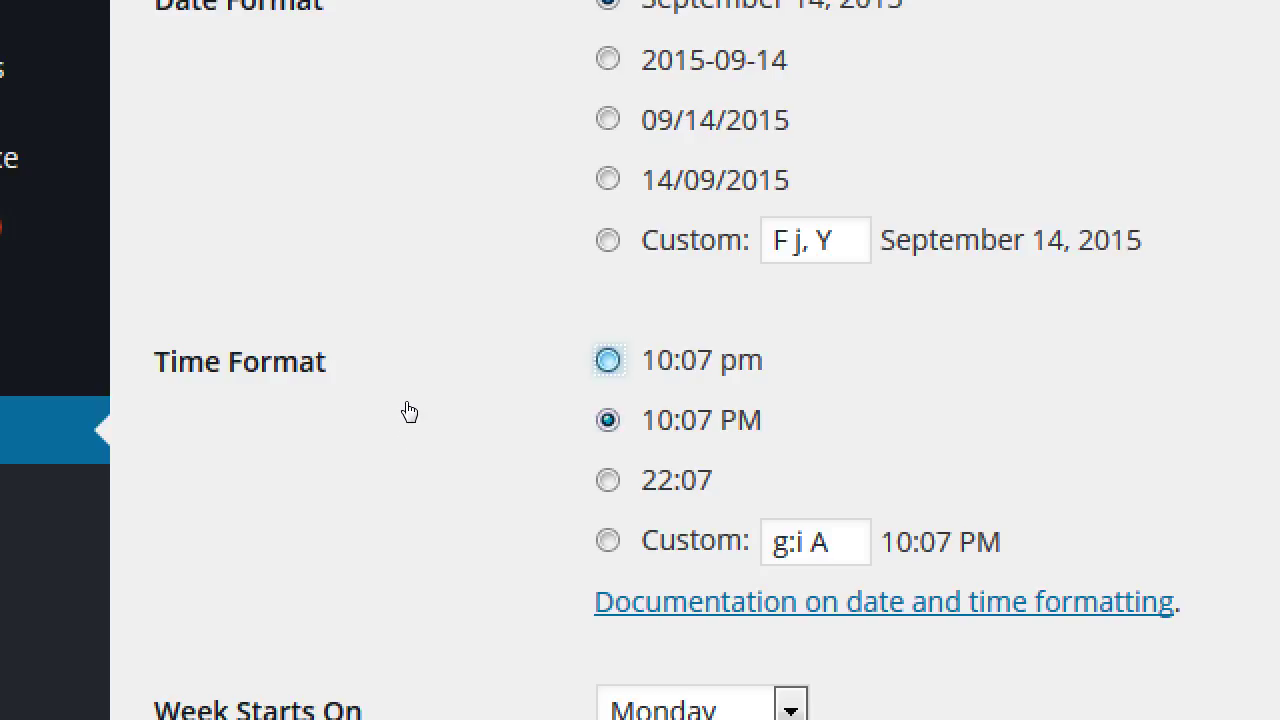
key("Down")
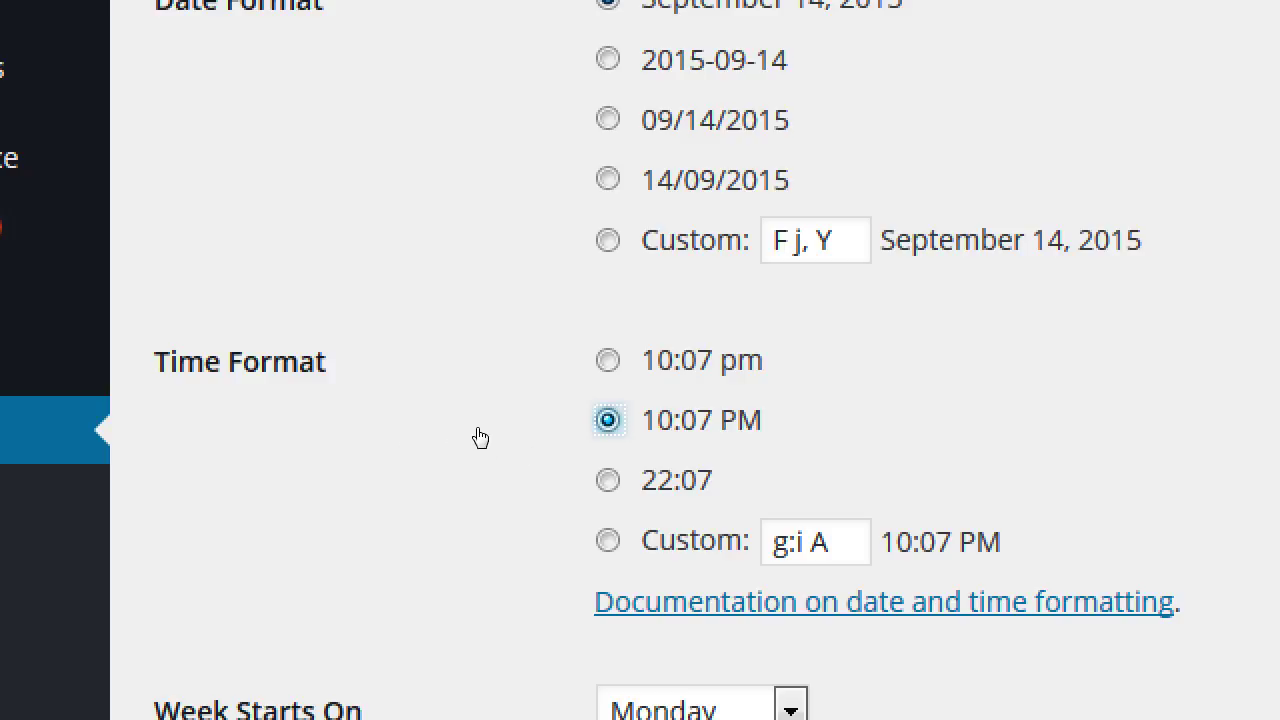
key("Up")
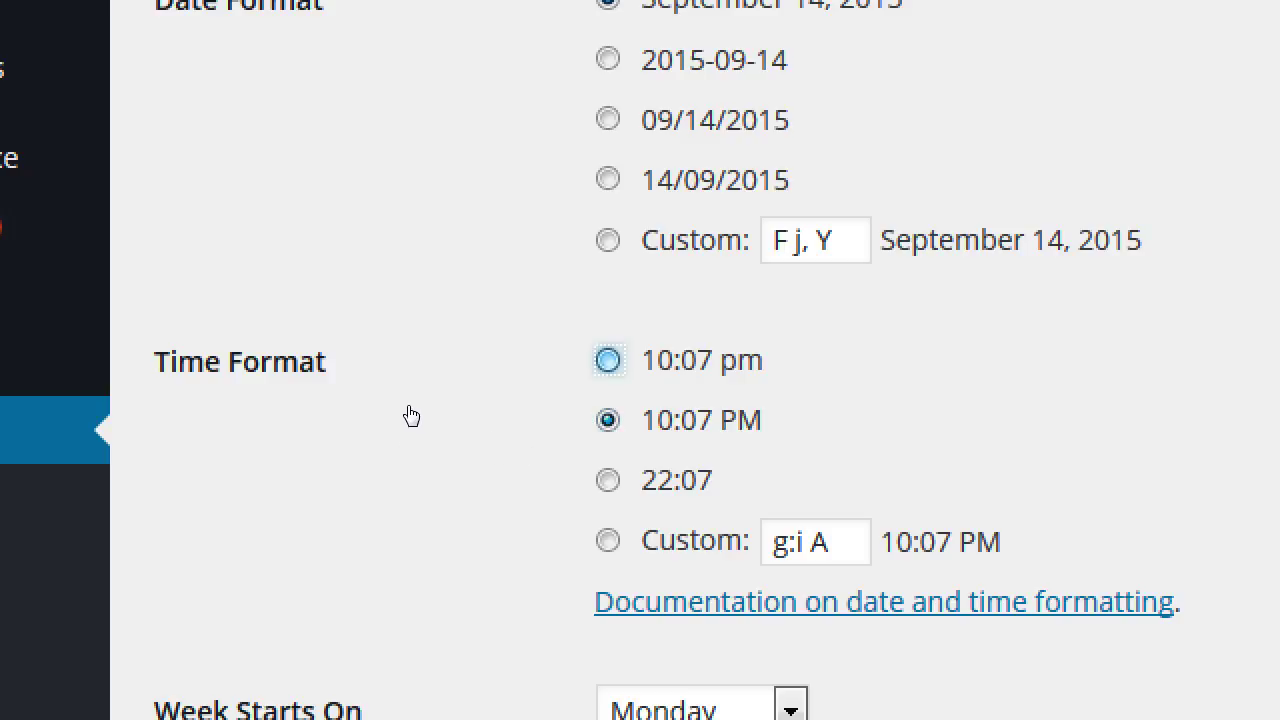
key("space")
key("Down")
key("Up")
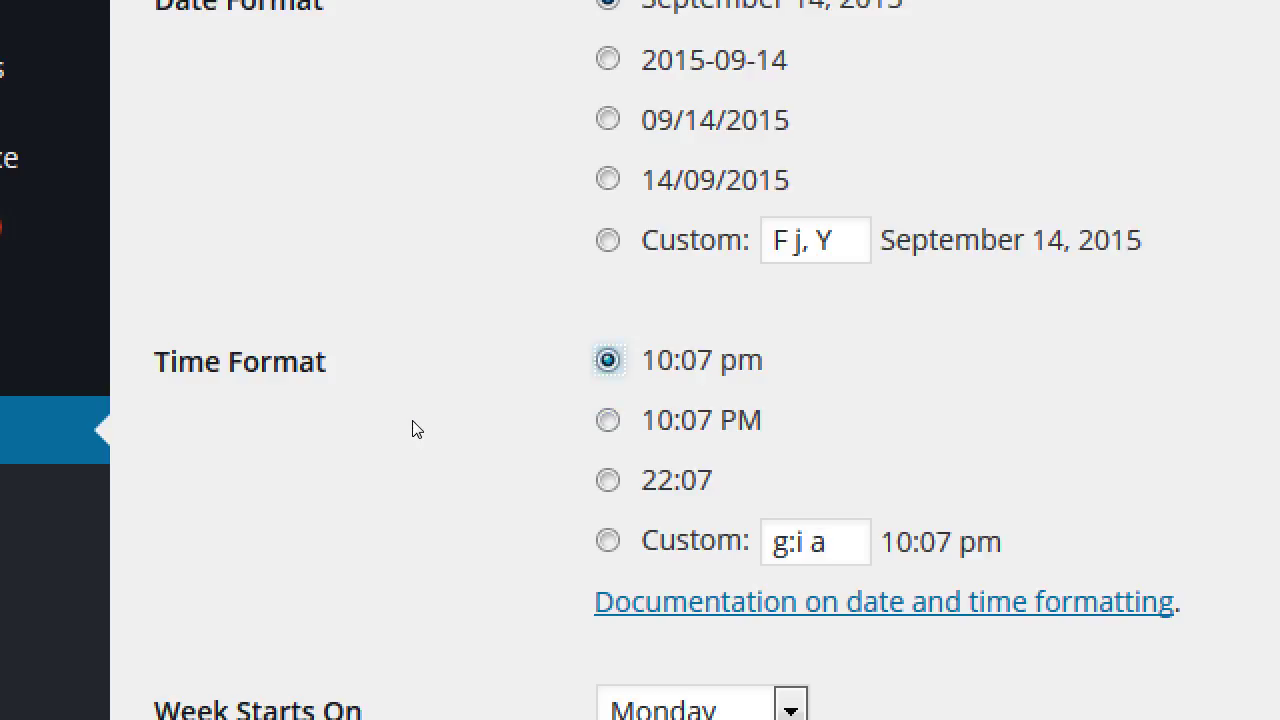
key("Down")
key("space")
key("Down")
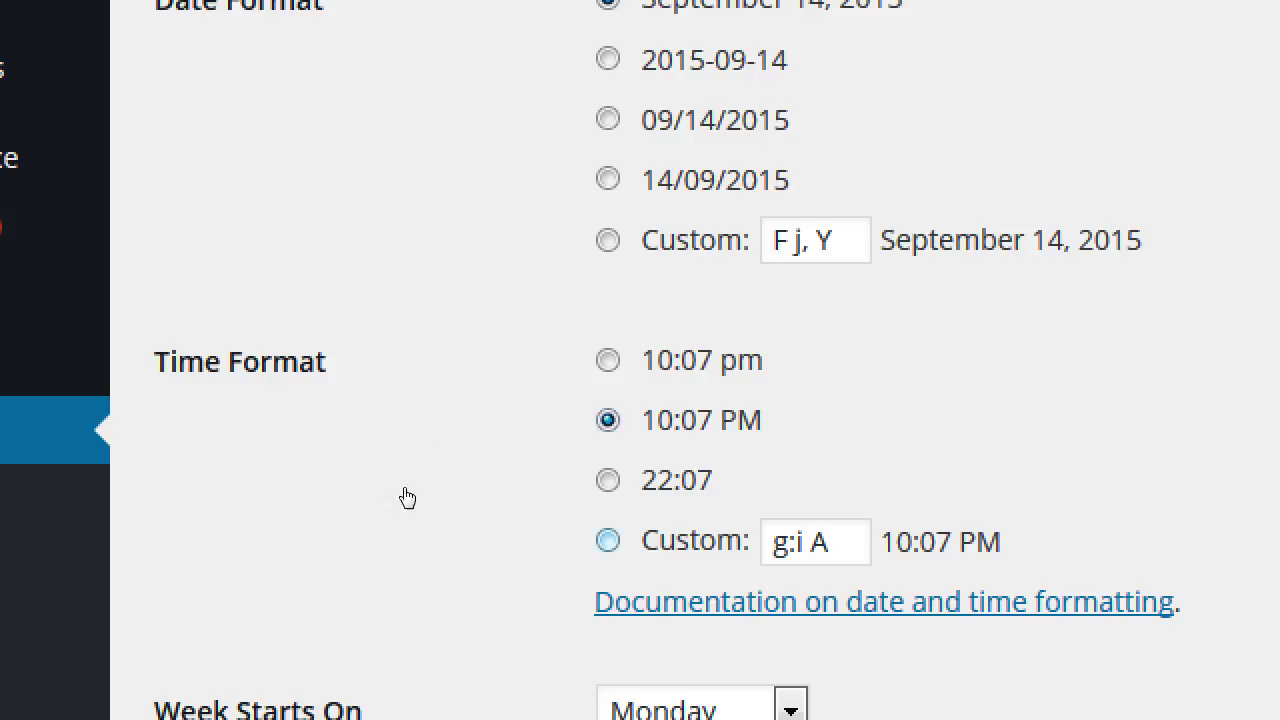
key("Up")
key("Up")
key("Up")
key("space")
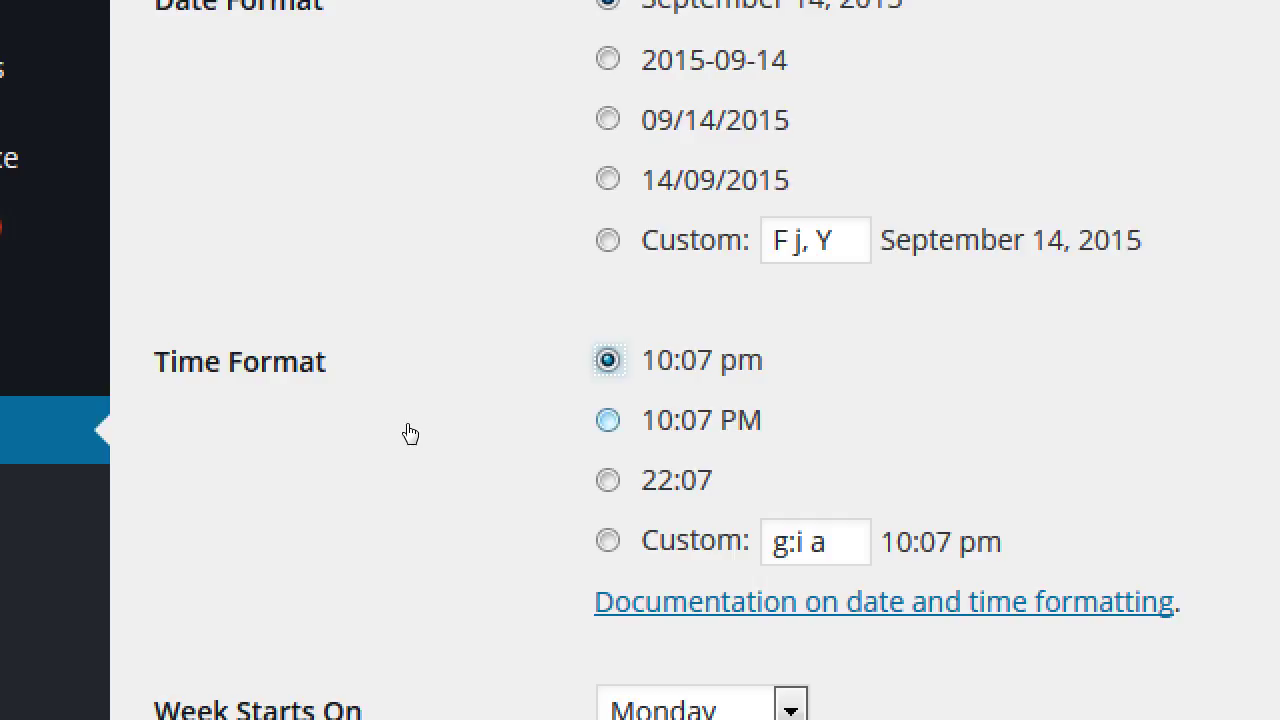
scroll(364, 432, "down", 2)
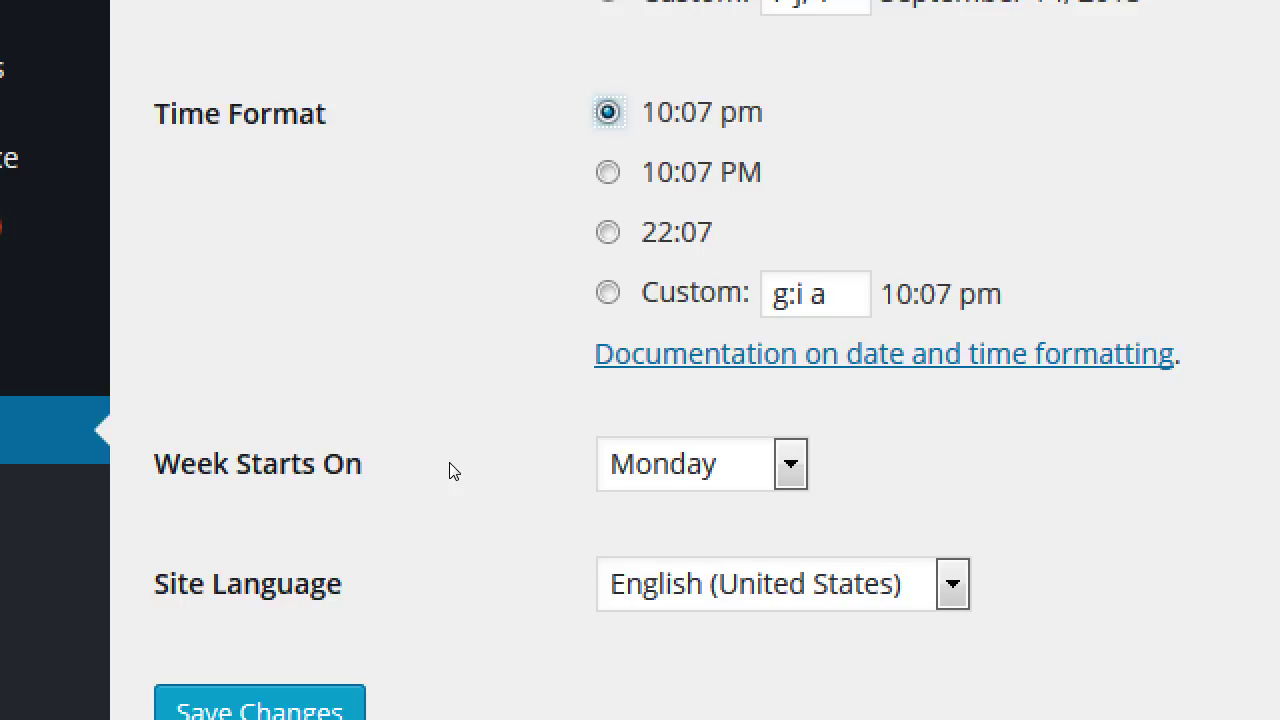
Keep Monday as week start and English (United States) as language, then save General Settings.
key("Tab")
key("Tab")
key("Tab")
key("alt+Down")
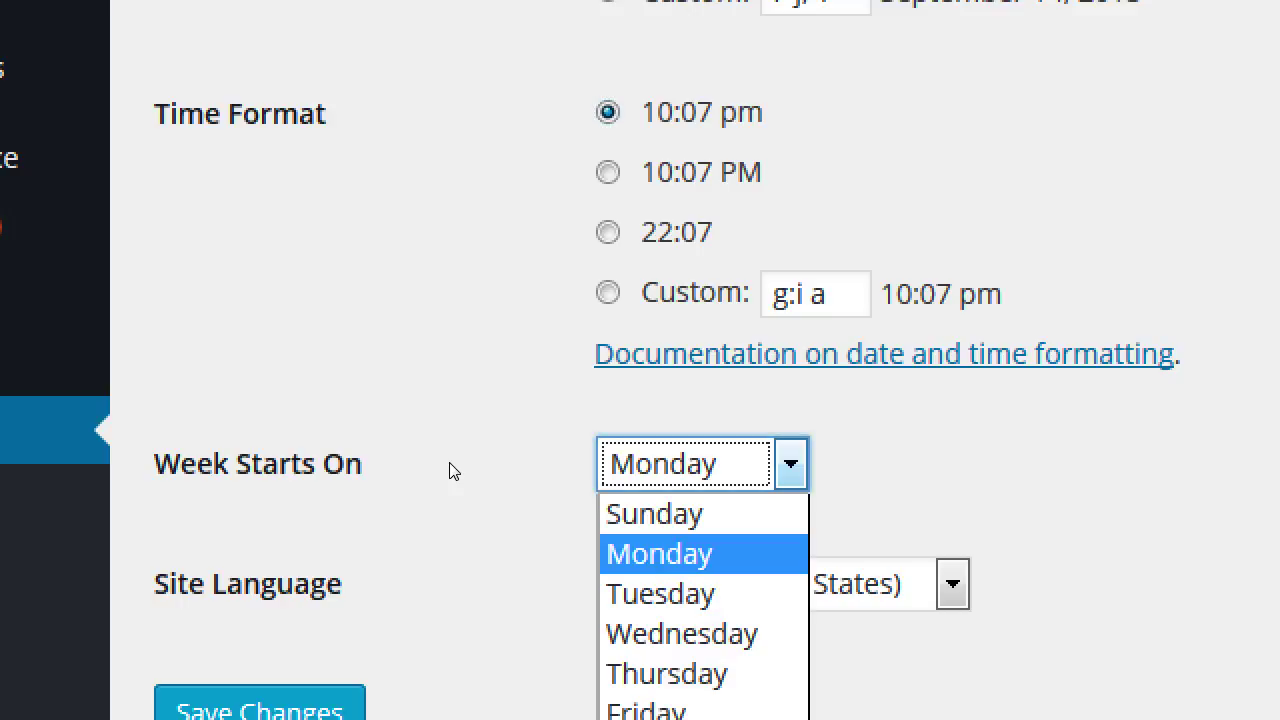
left_click(324, 622)
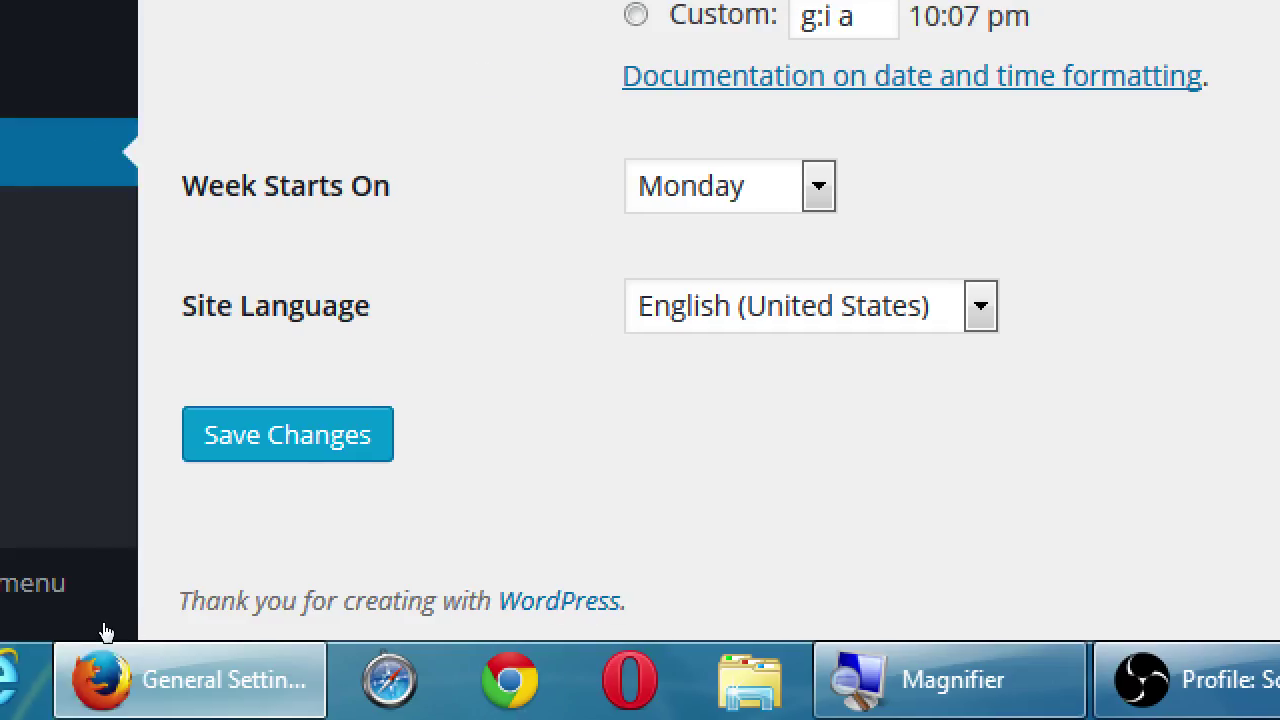
key("Tab")
key("alt+Down")
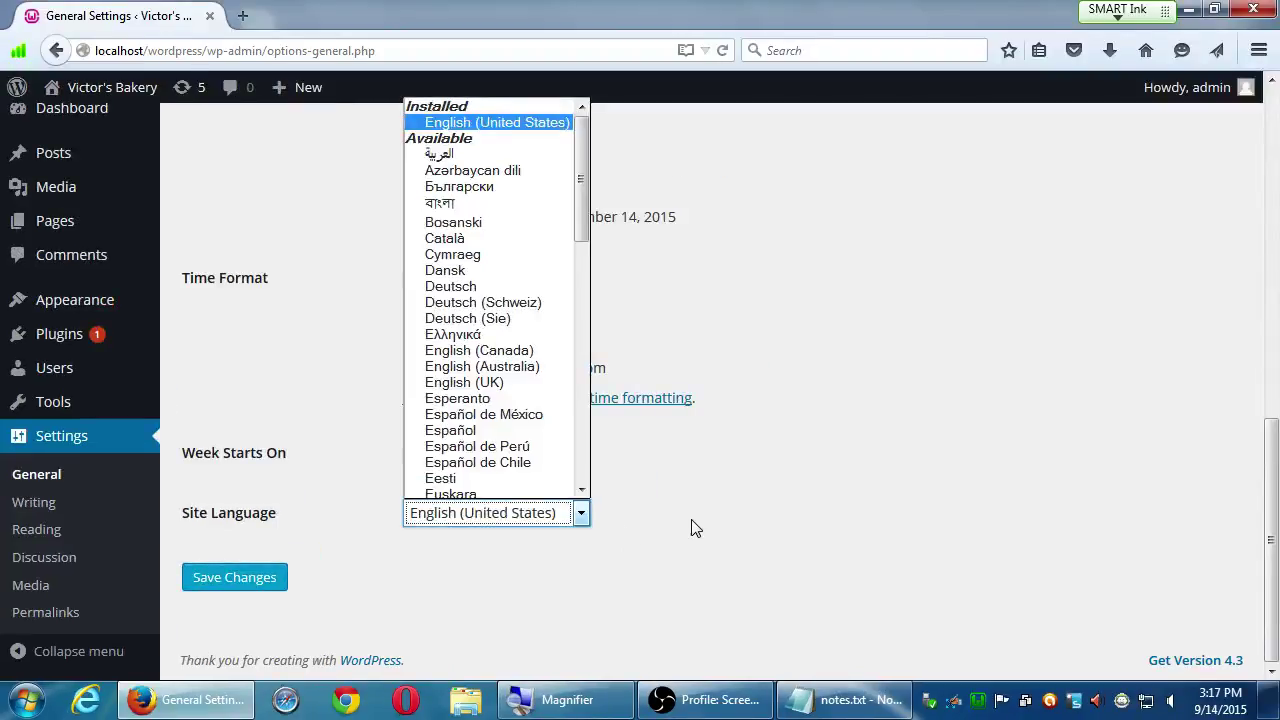
left_click(695, 527)
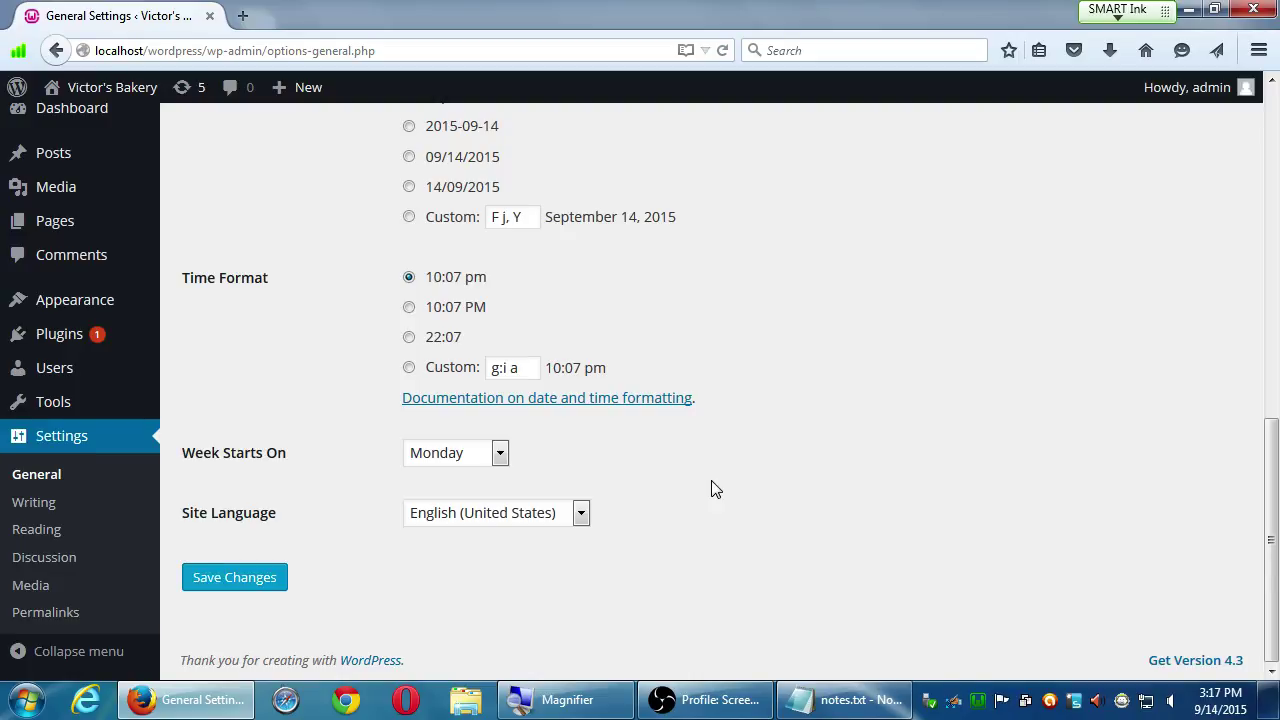
scroll(690, 521, "up", 10)
scroll(720, 515, "down", 10)
left_click(237, 578)
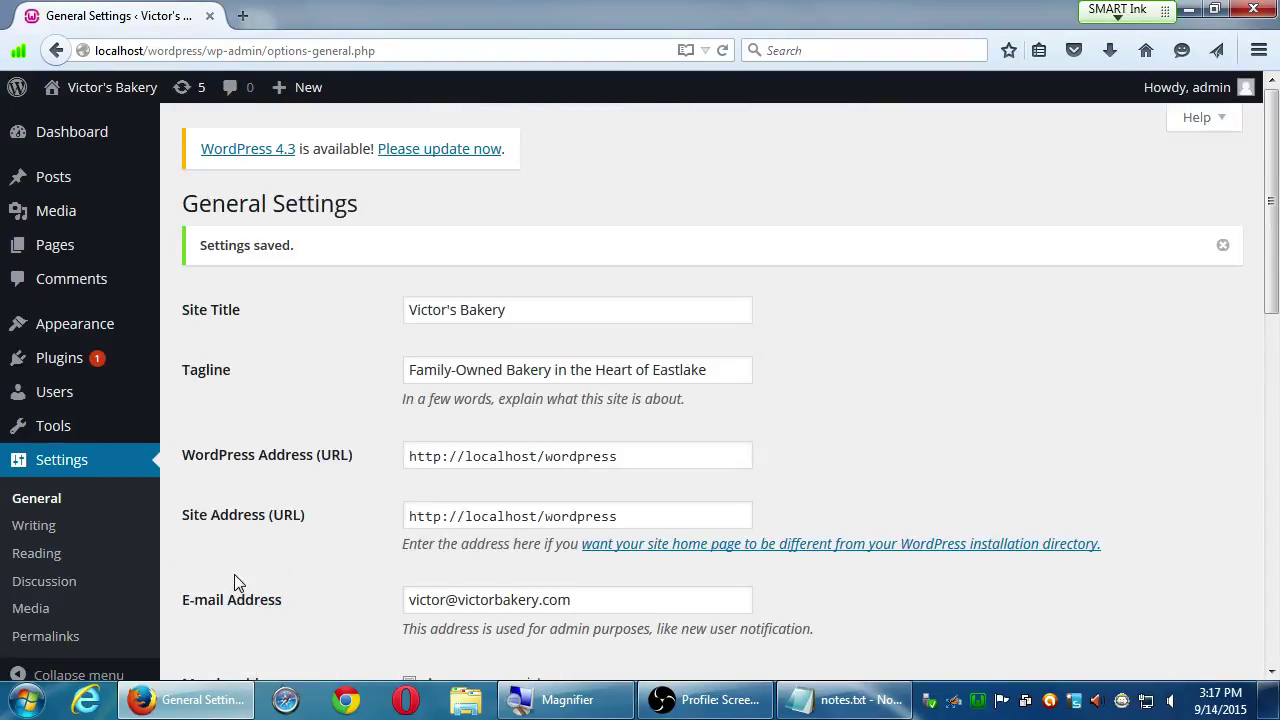
Go to the Reading Settings page.
scroll(303, 566, "down", 10)
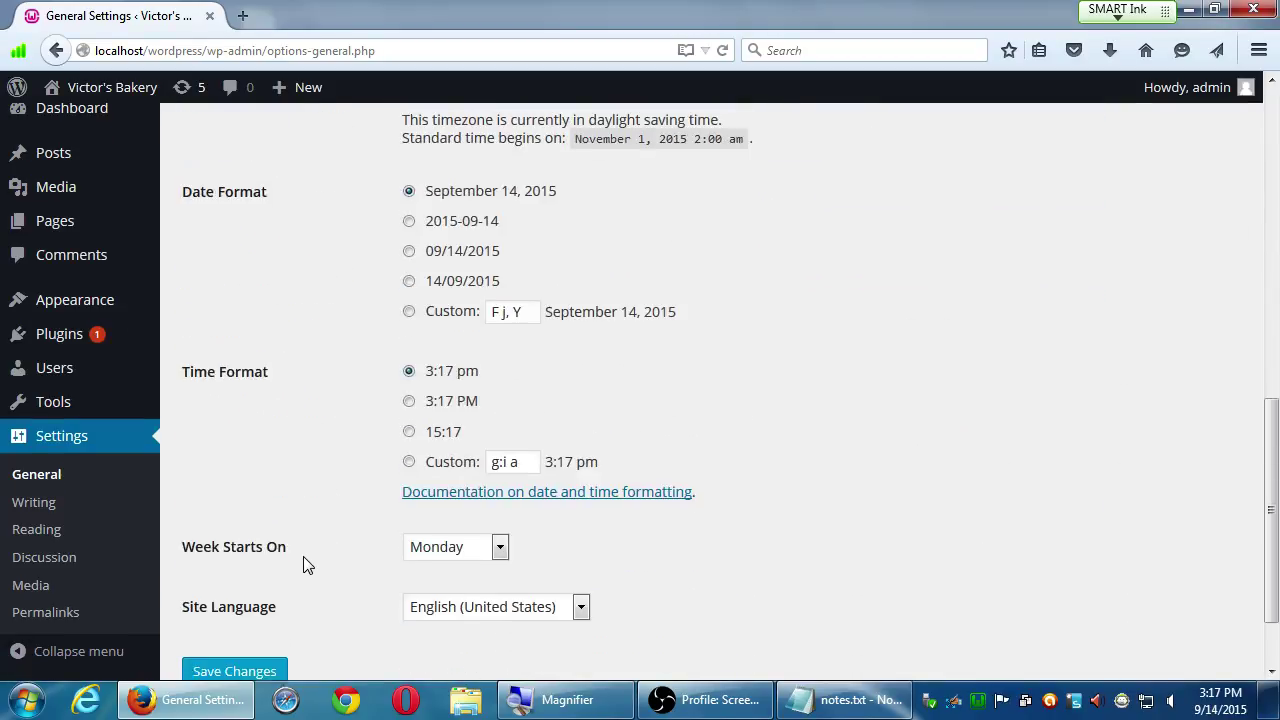
scroll(305, 545, "up", 6)
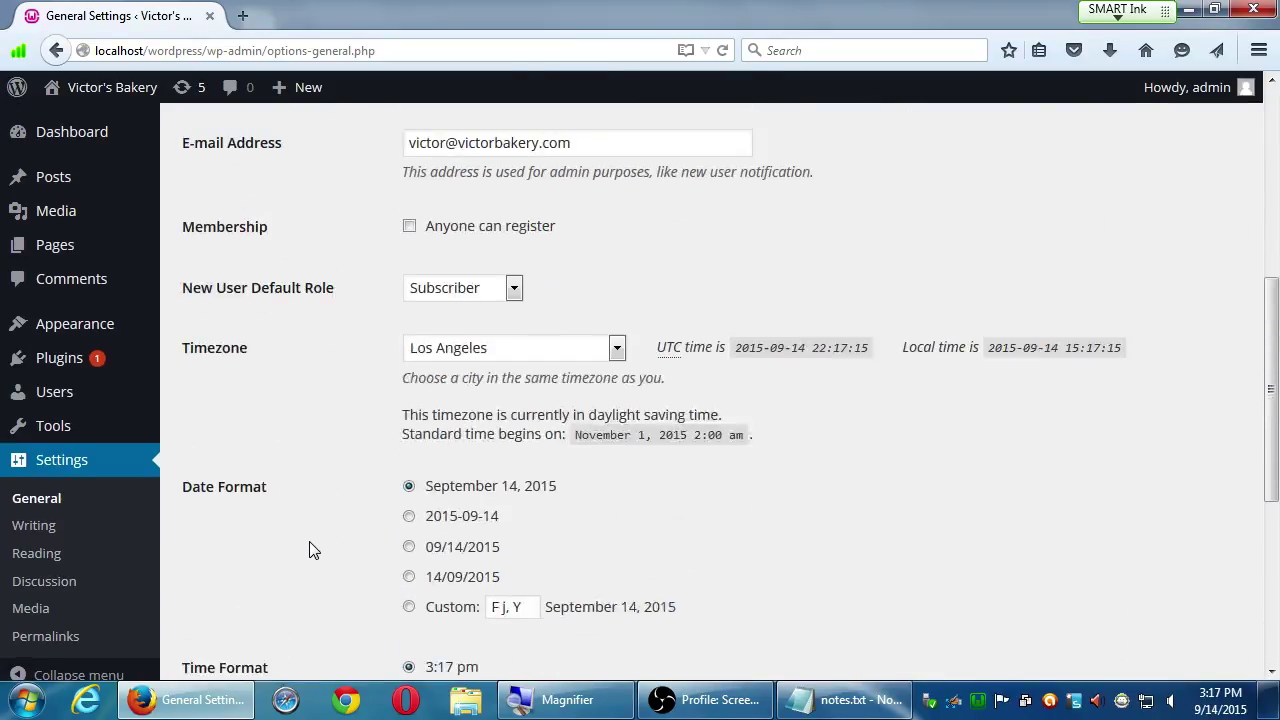
scroll(309, 541, "up", 5)
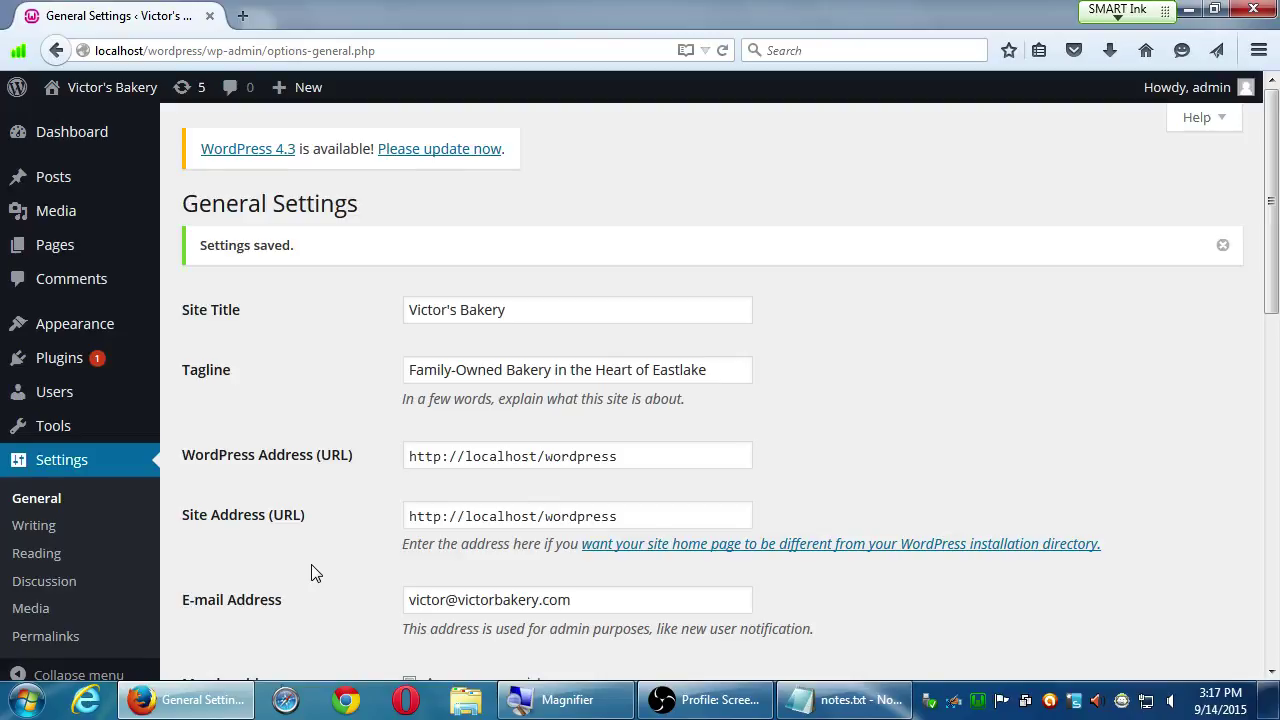
key("super+plus")
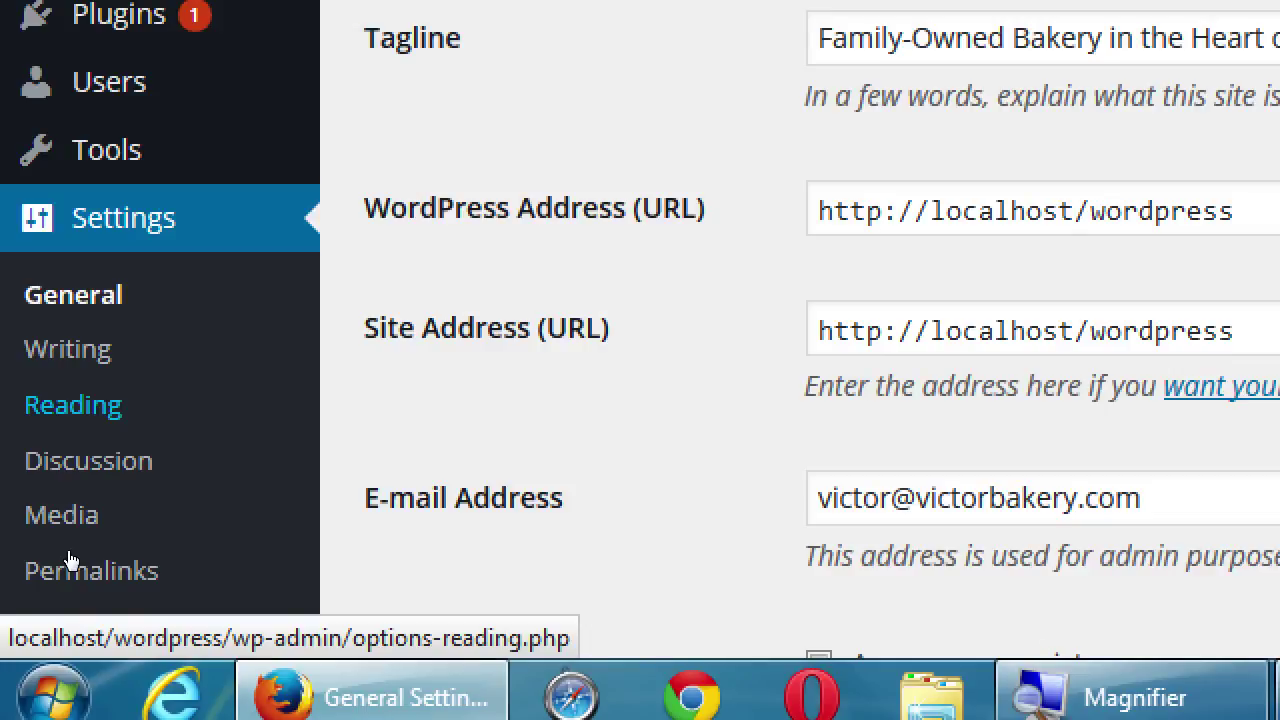
left_click(66, 560)
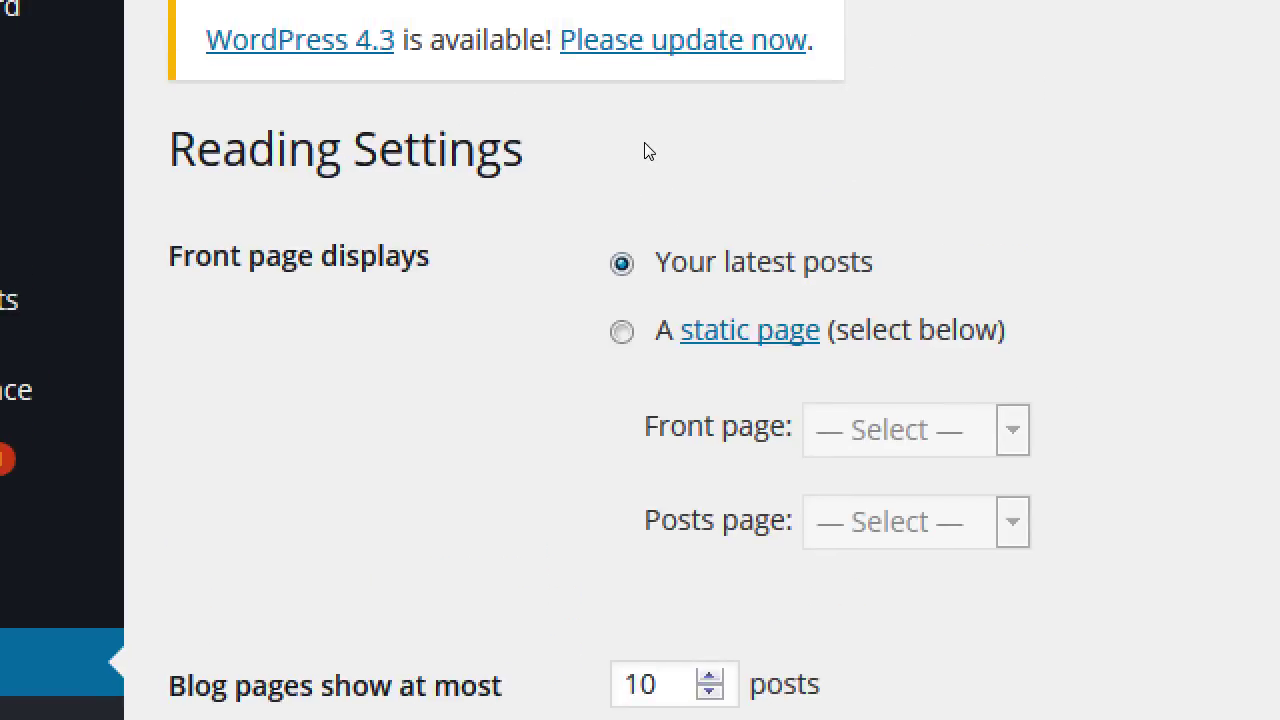
key("super+minus")
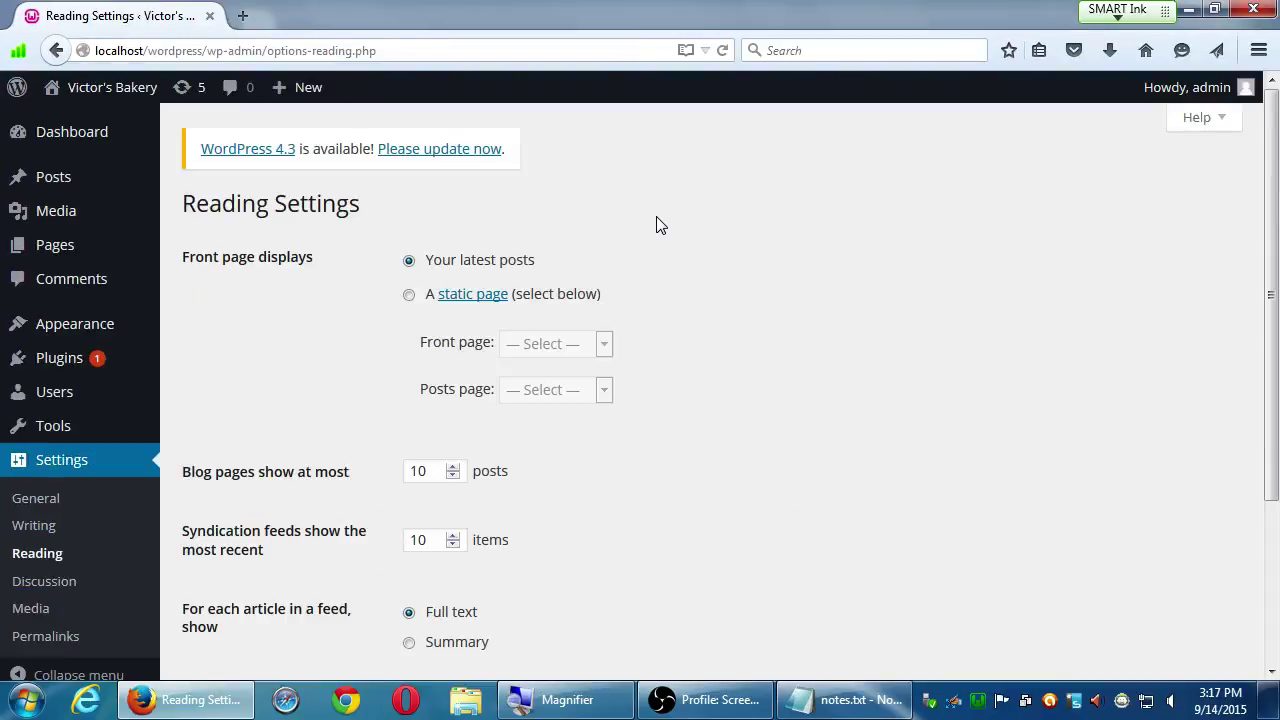
Open aquiestexcoco.com, italianissimotrattoria.com and vmcampos.com/blog in three new tabs.
key("ctrl+t")
type("a")
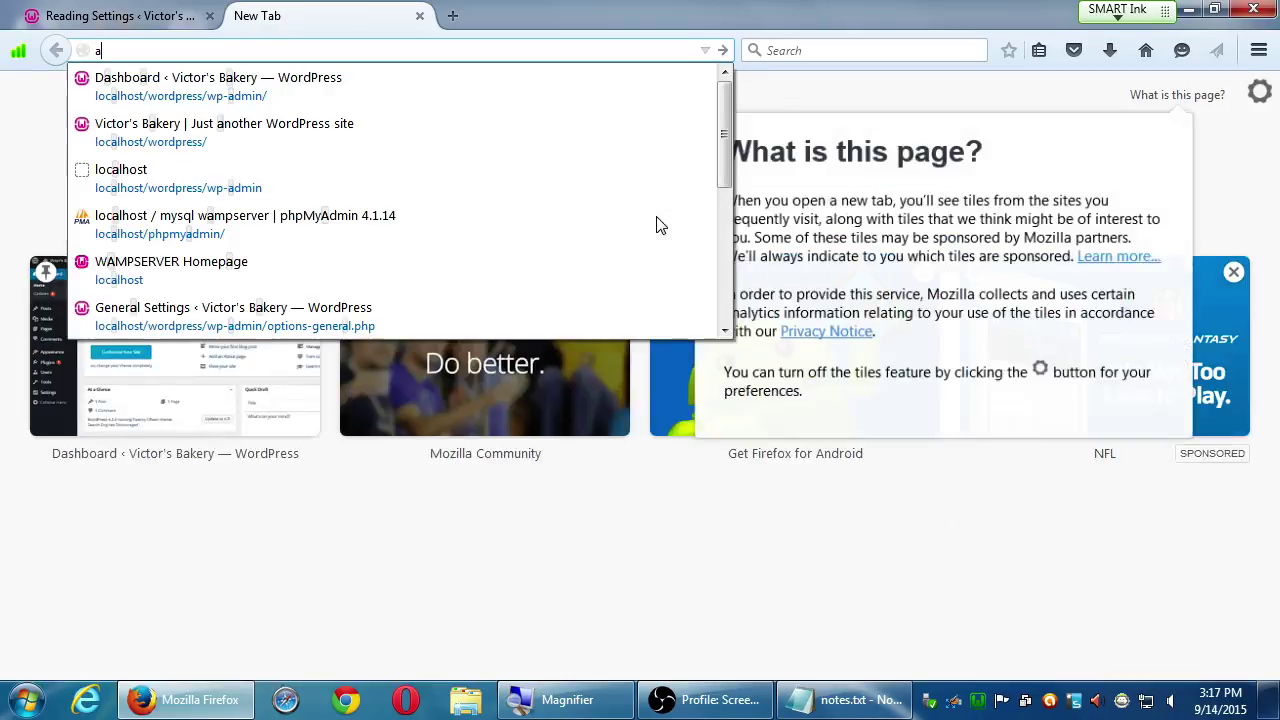
type("quieste")
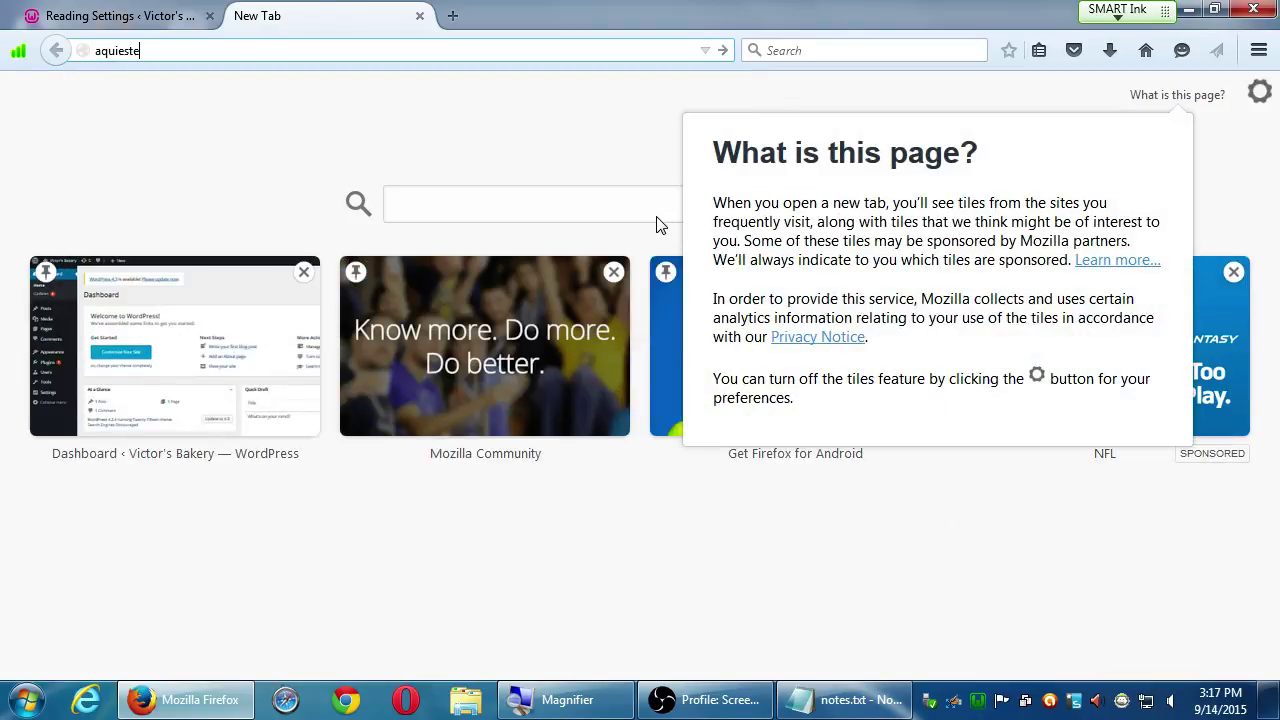
type("xcoco.com")
key("Return")
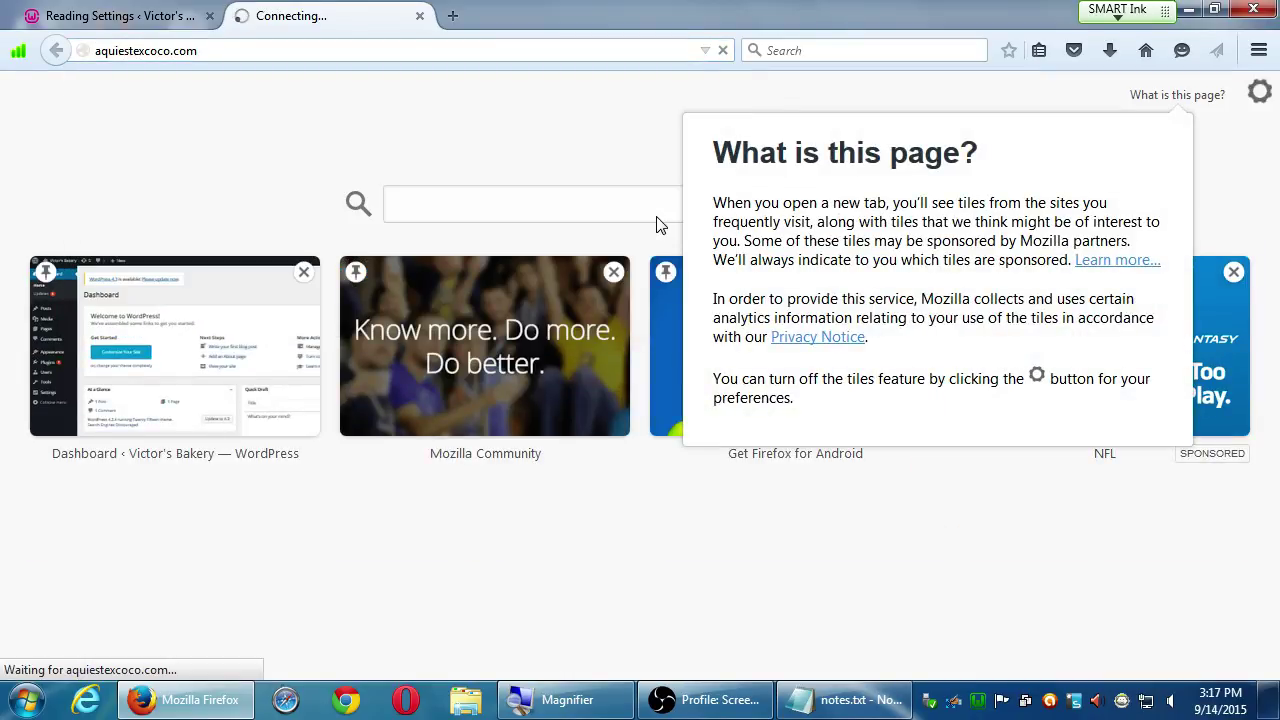
key("ctrl+t")
type("italian")
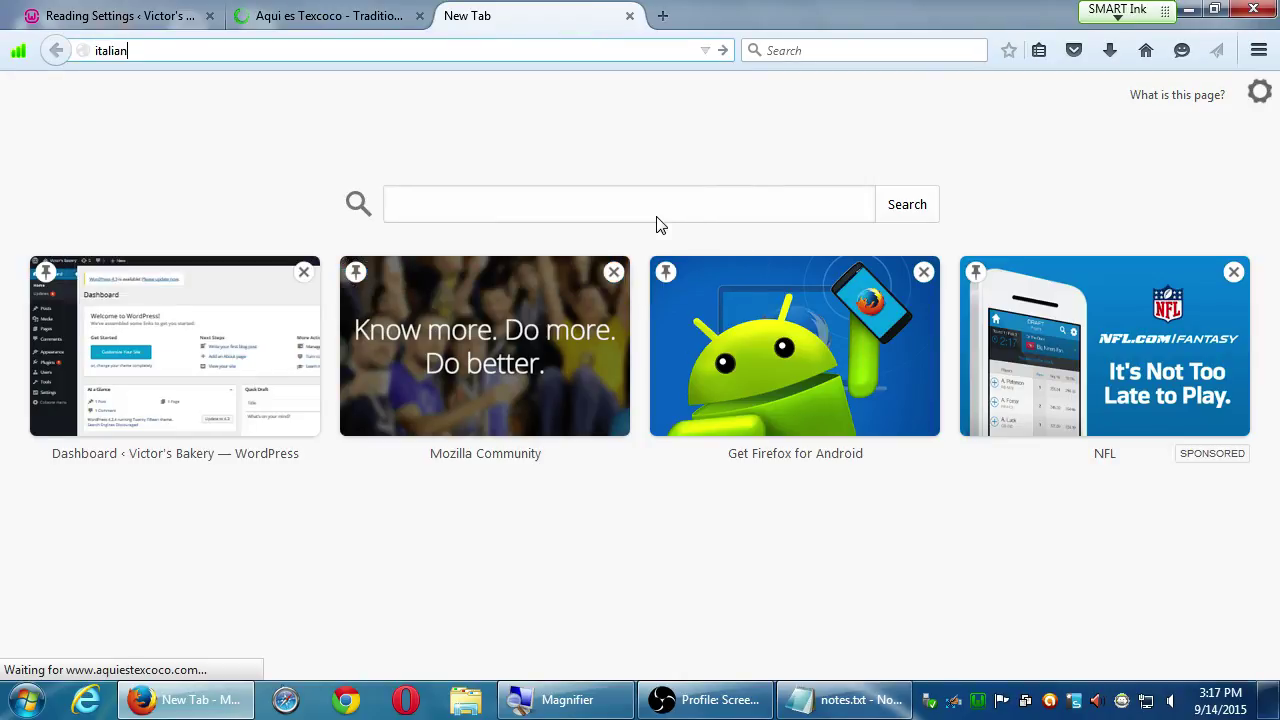
type("issimotrattoria.com")
key("Return")
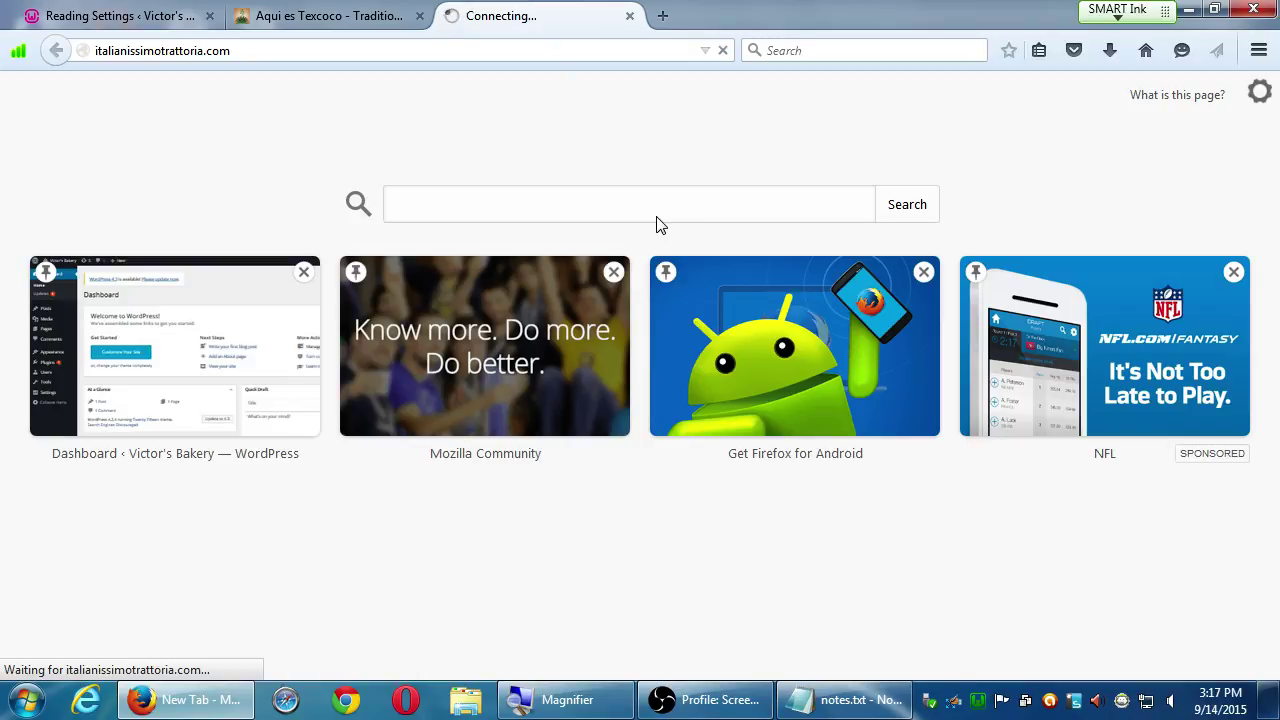
key("ctrl+t")
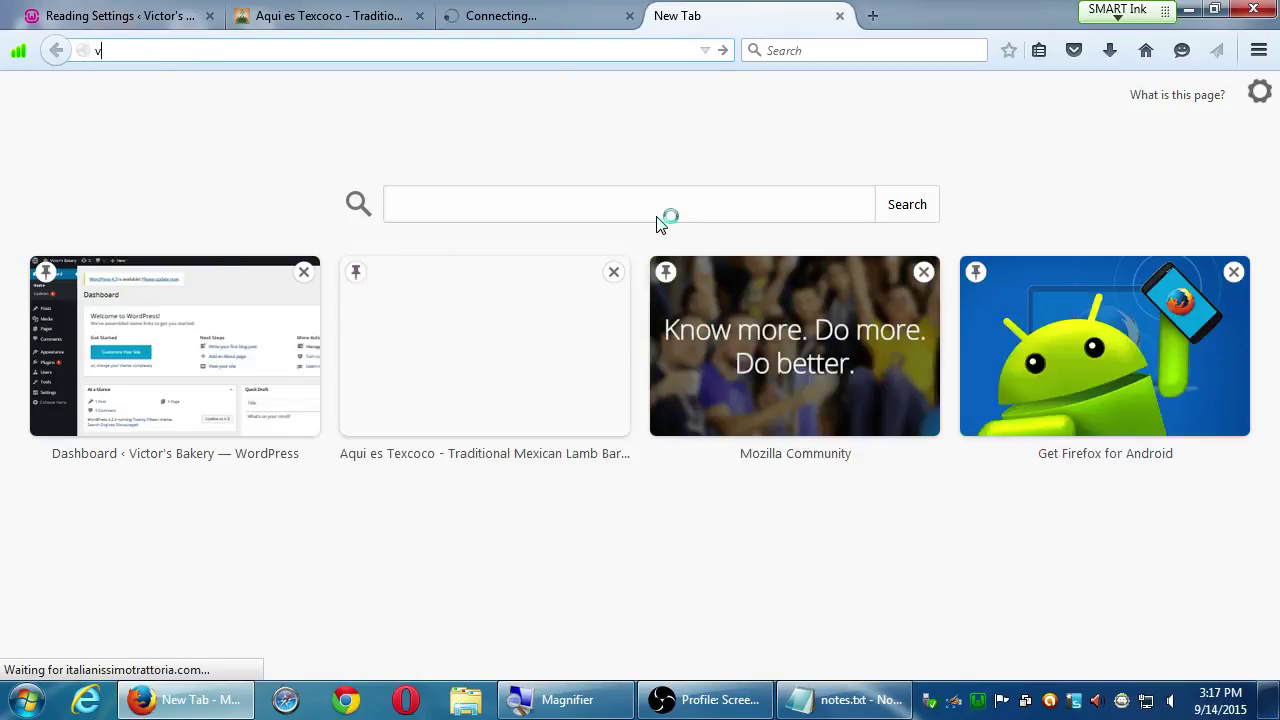
type("vmcampos.com/blog")
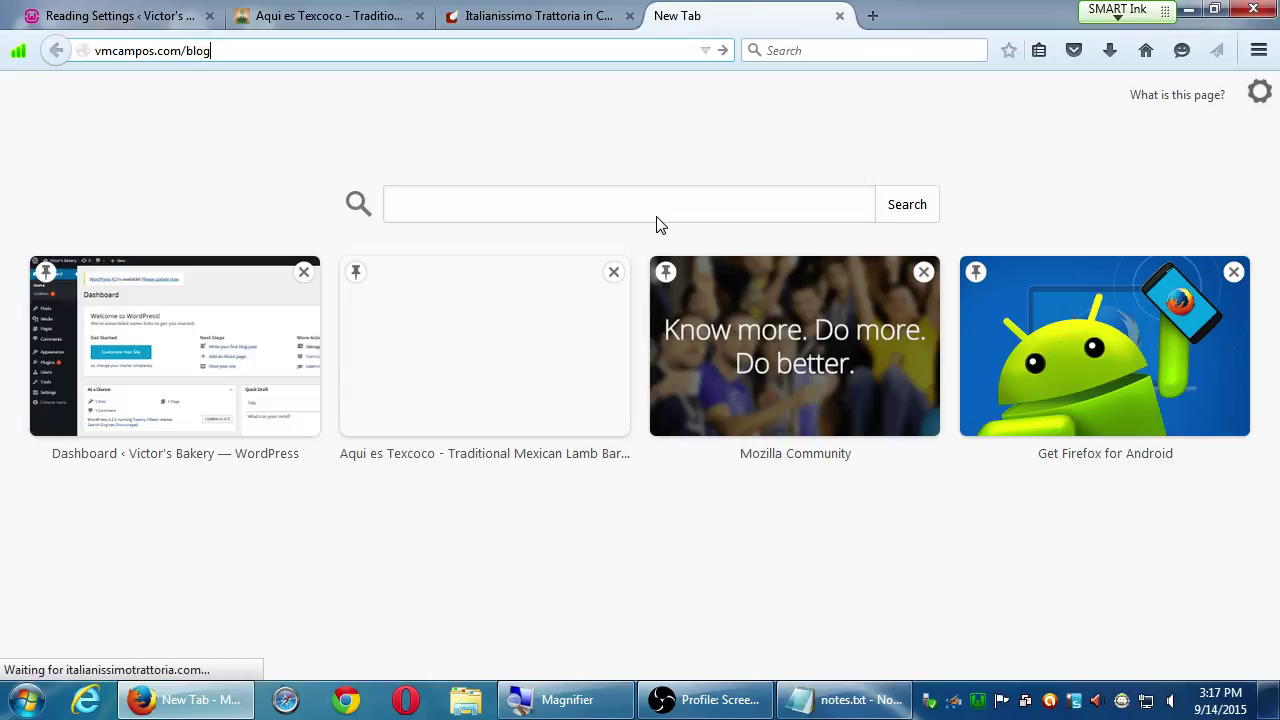
key("Return")
Check the newly loaded tabs, then scroll down the vmcampos blog.
left_click(600, 15)
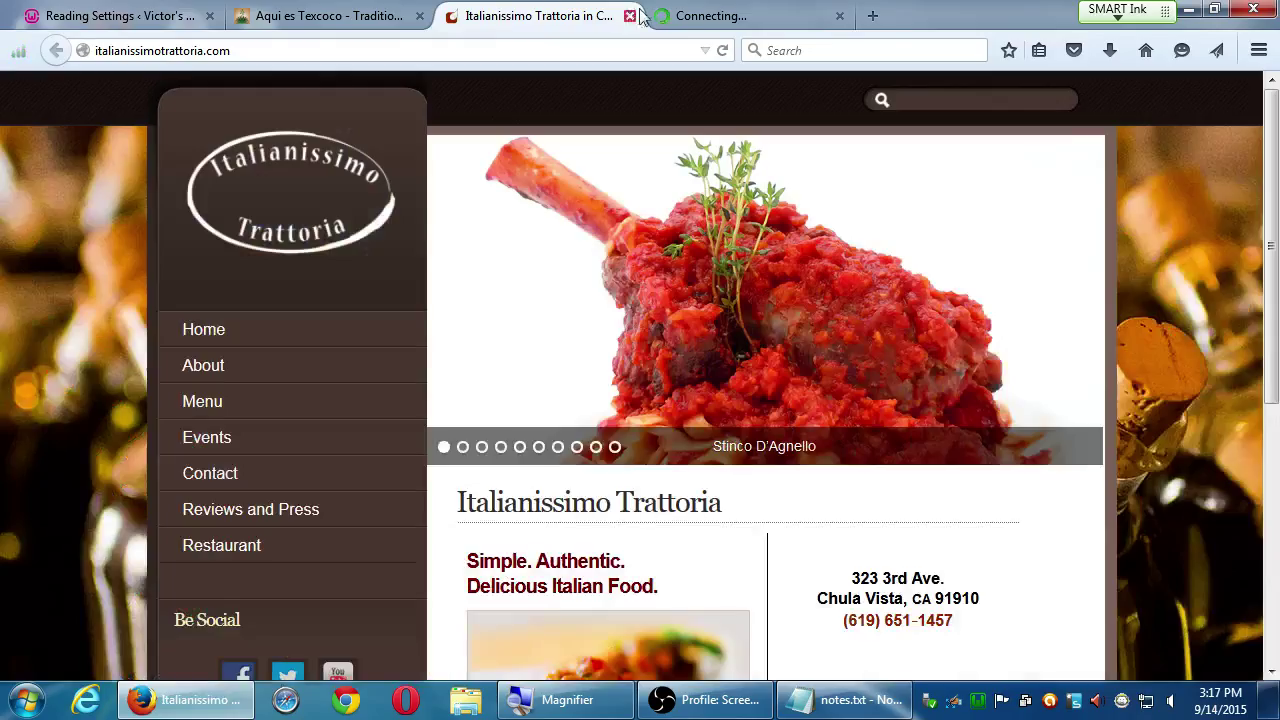
left_click(648, 14)
left_click(114, 14)
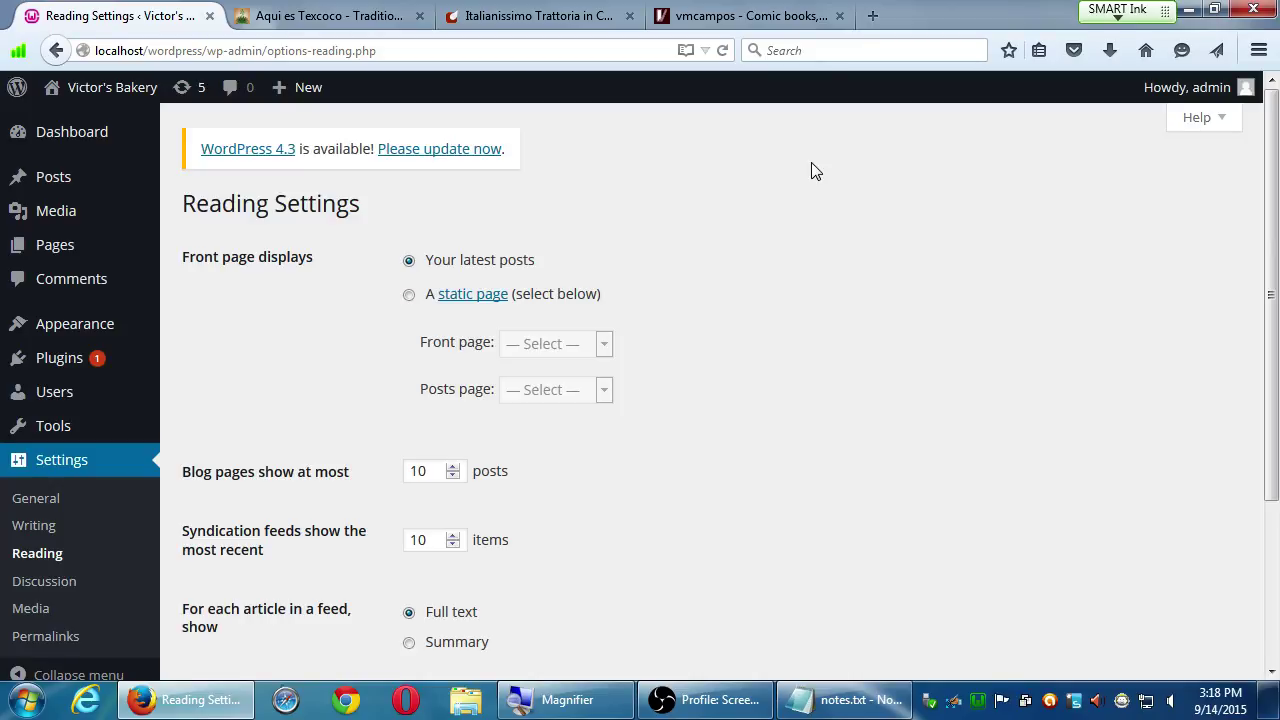
left_click(781, 27)
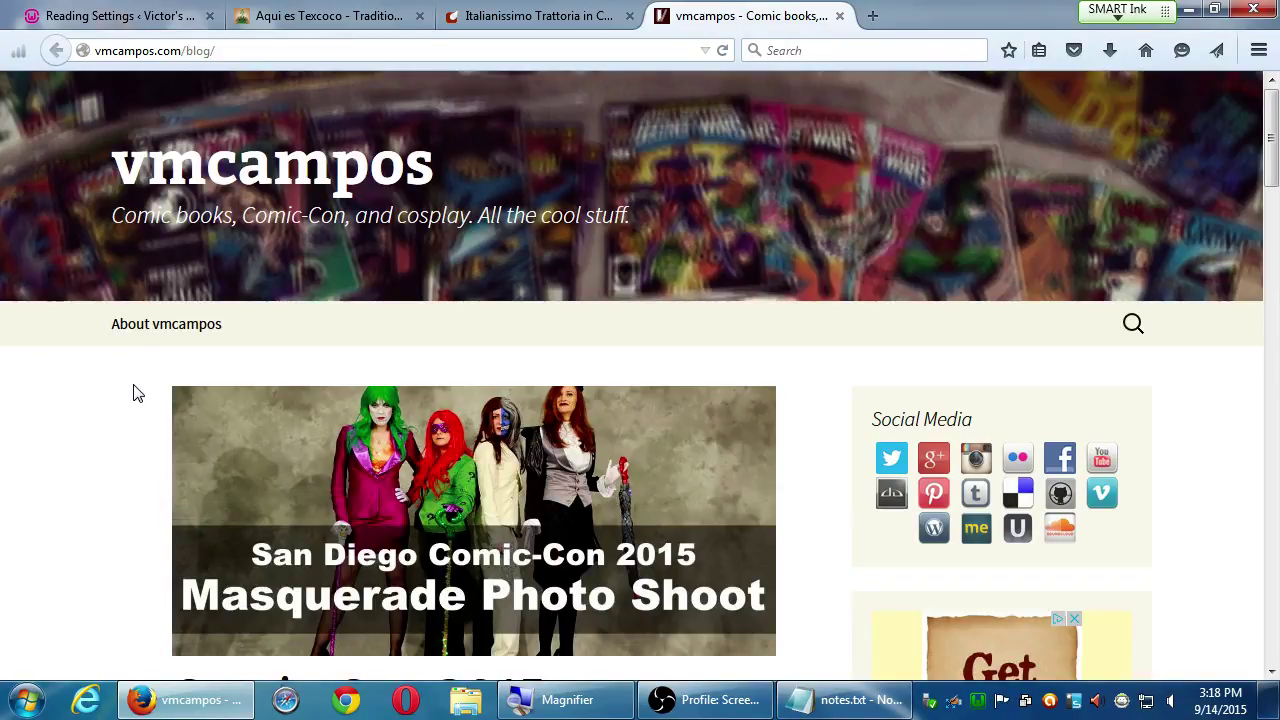
scroll(135, 388, "down", 2)
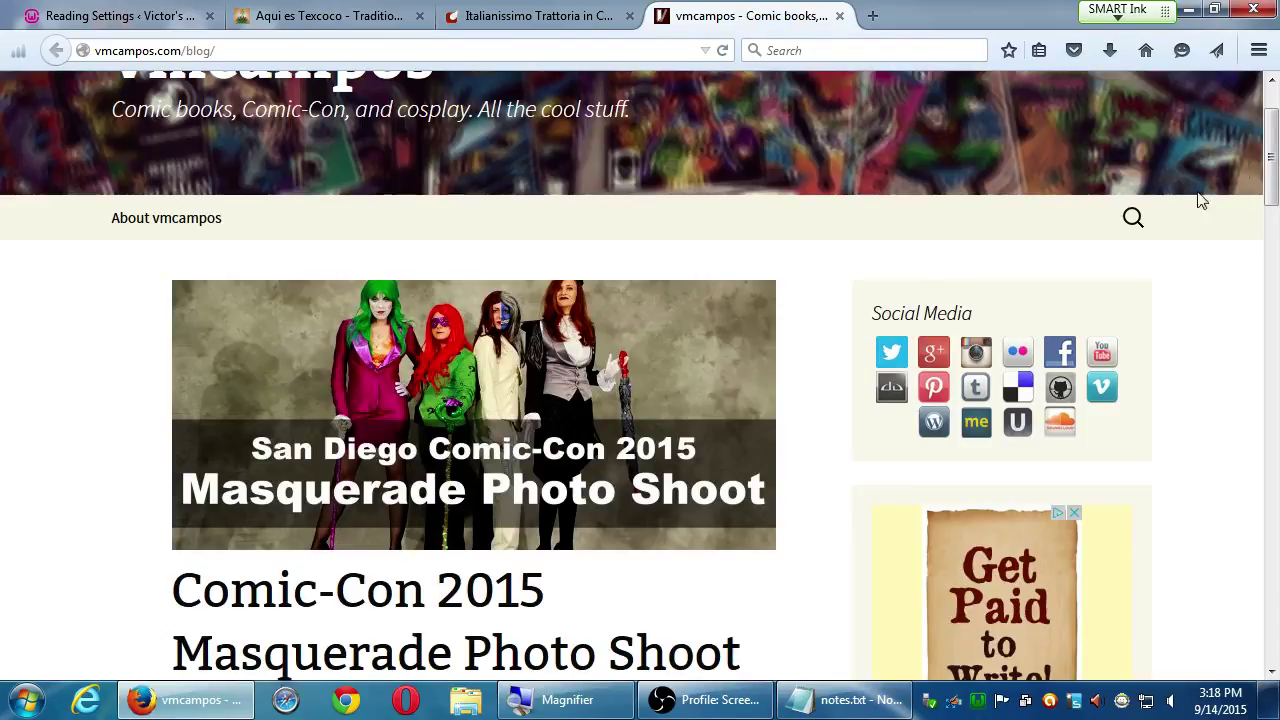
left_click_drag(1270, 156, 1215, 210)
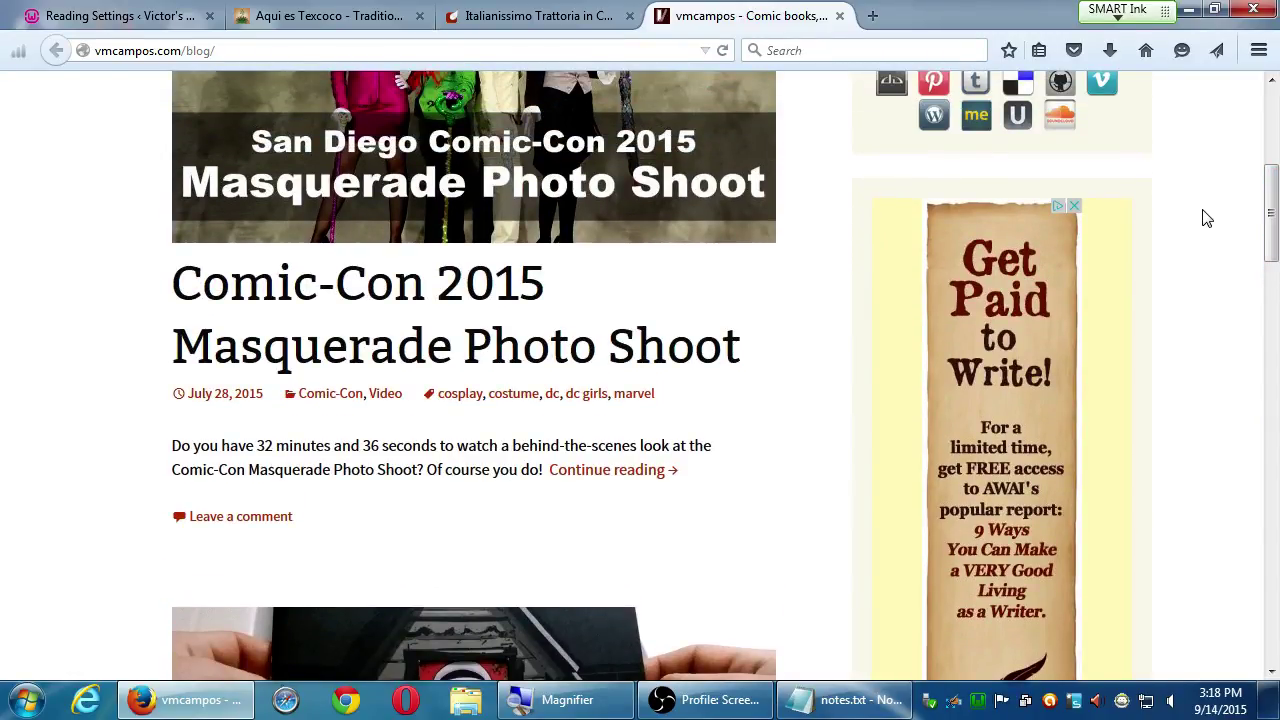
left_click_drag(1268, 218, 1177, 503)
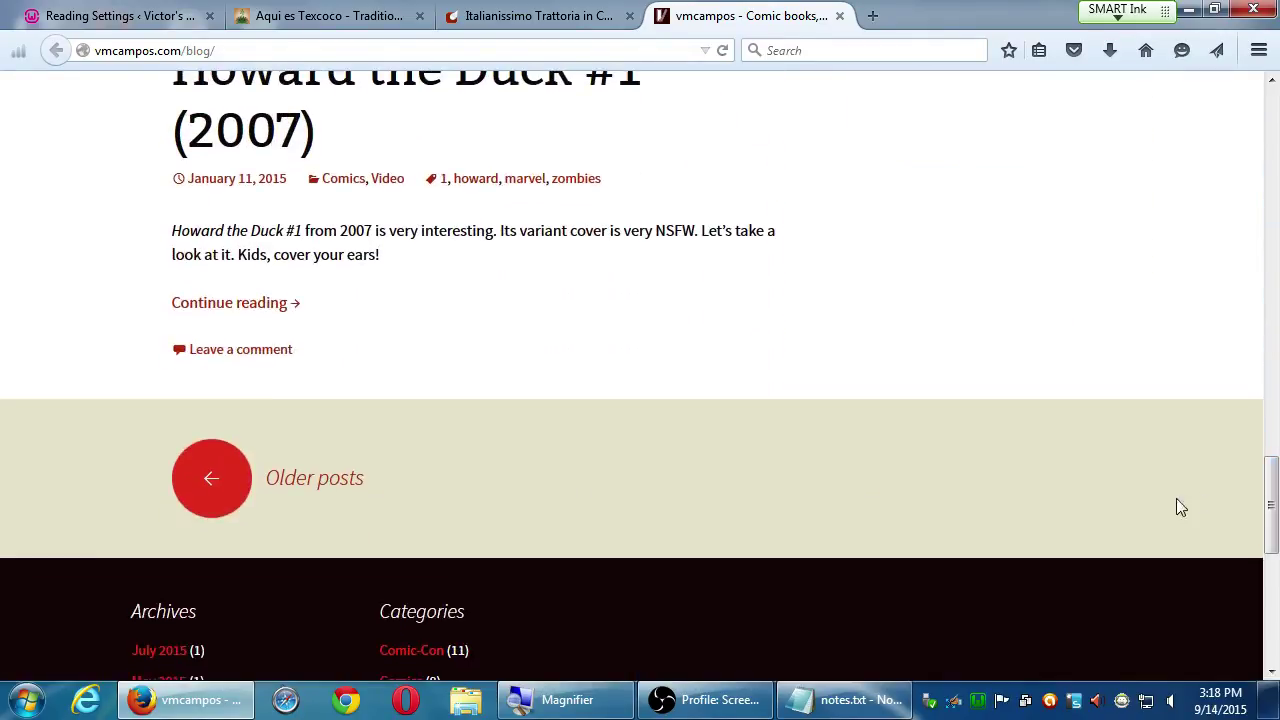
Load page 2 of older blog posts, skim it, then bring up Italianissimo Trattoria.
left_click(213, 479)
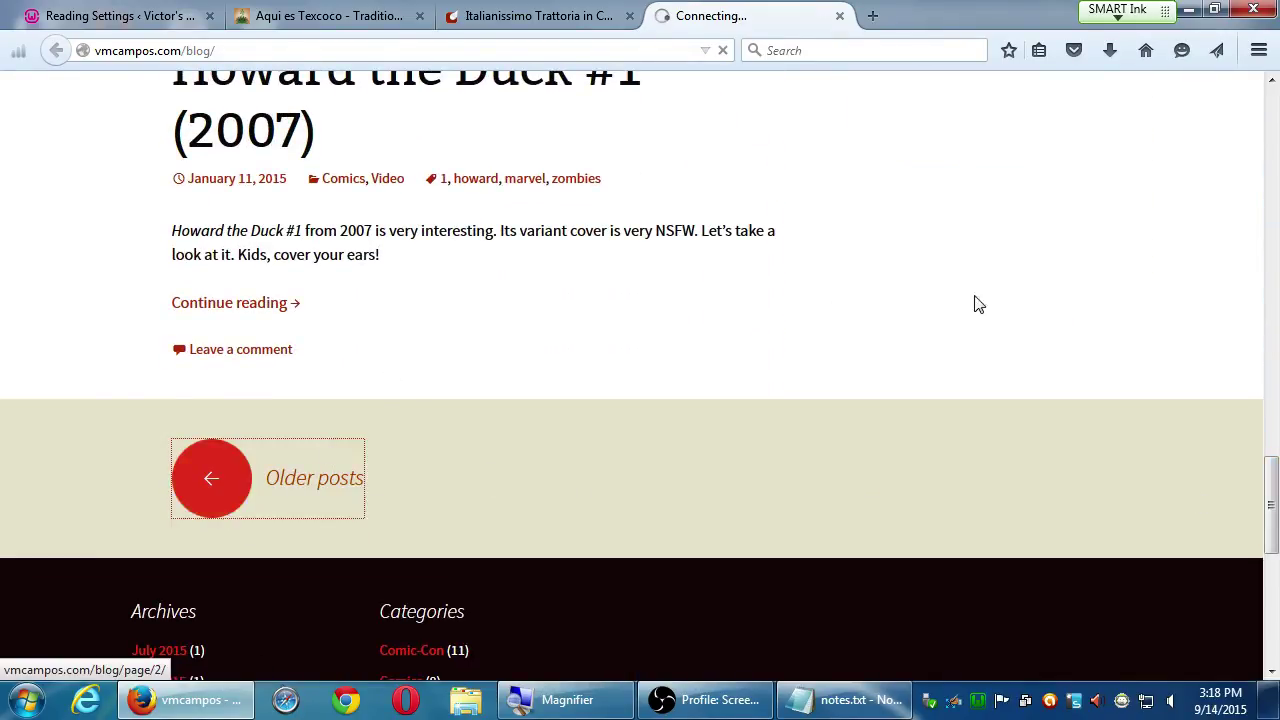
scroll(1020, 369, "up", 5)
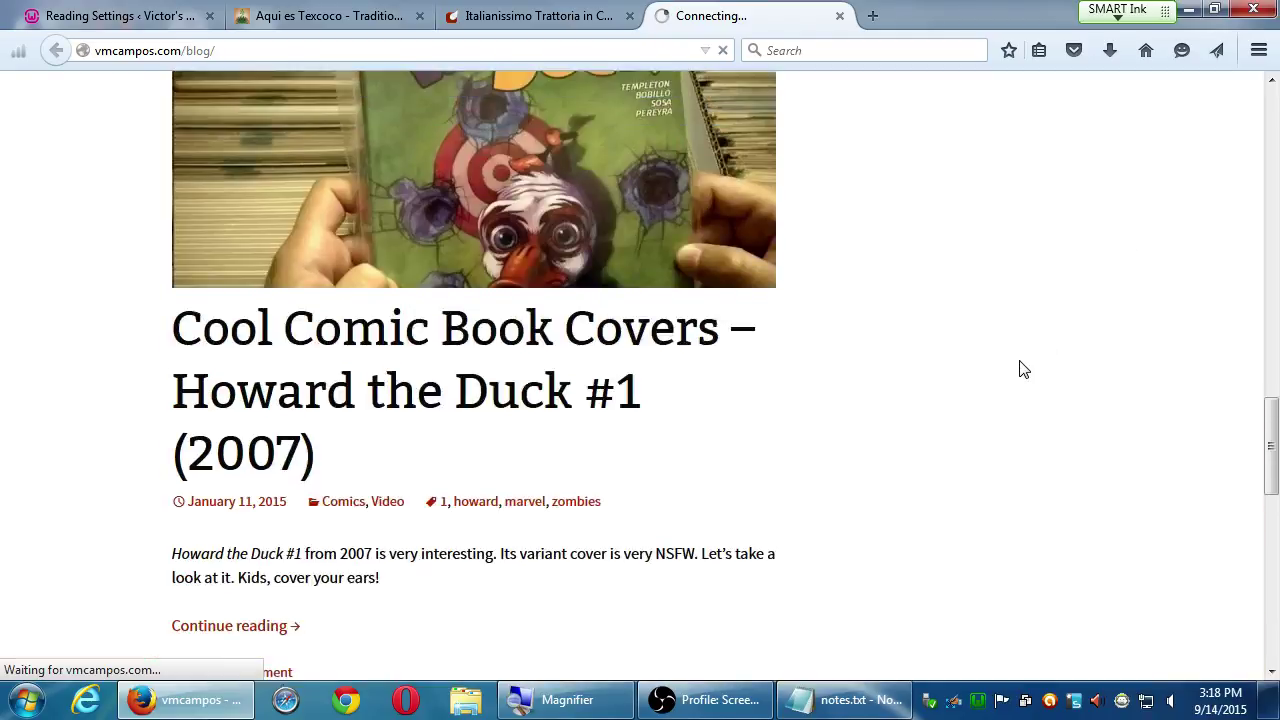
scroll(1020, 368, "down", 4)
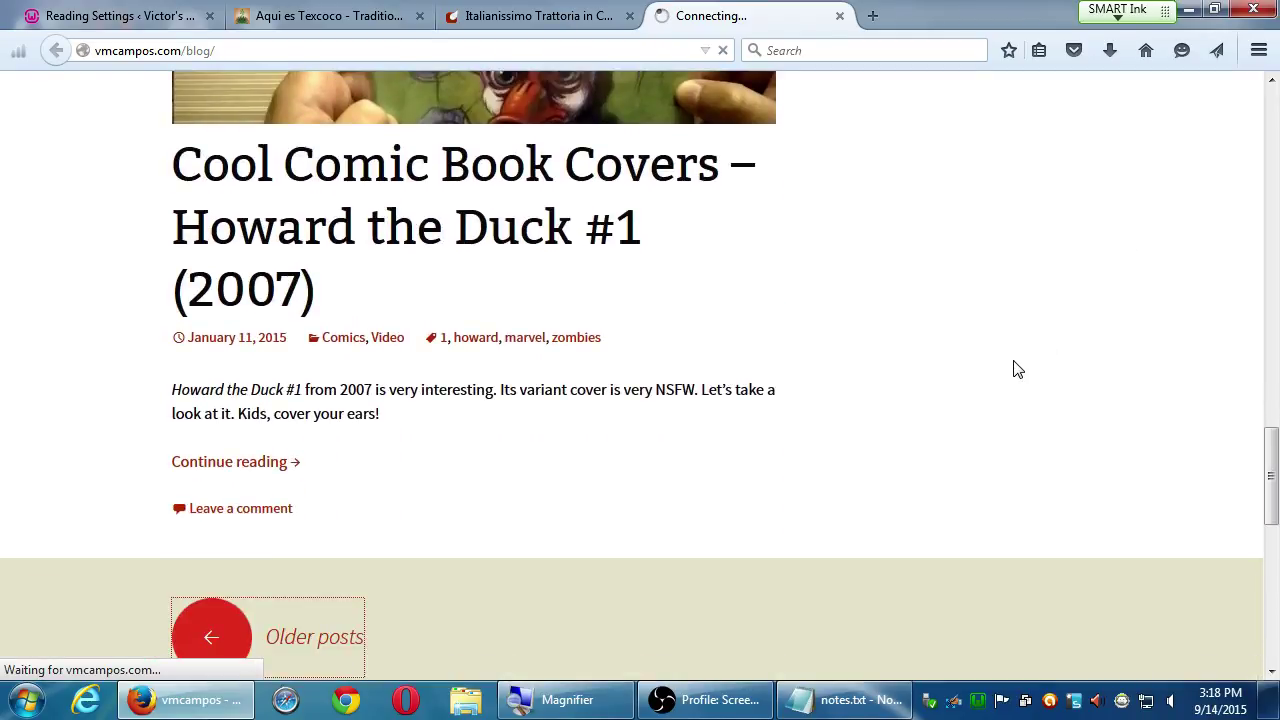
scroll(1015, 369, "up", 4)
scroll(1015, 368, "up", 2)
scroll(994, 386, "down", 3)
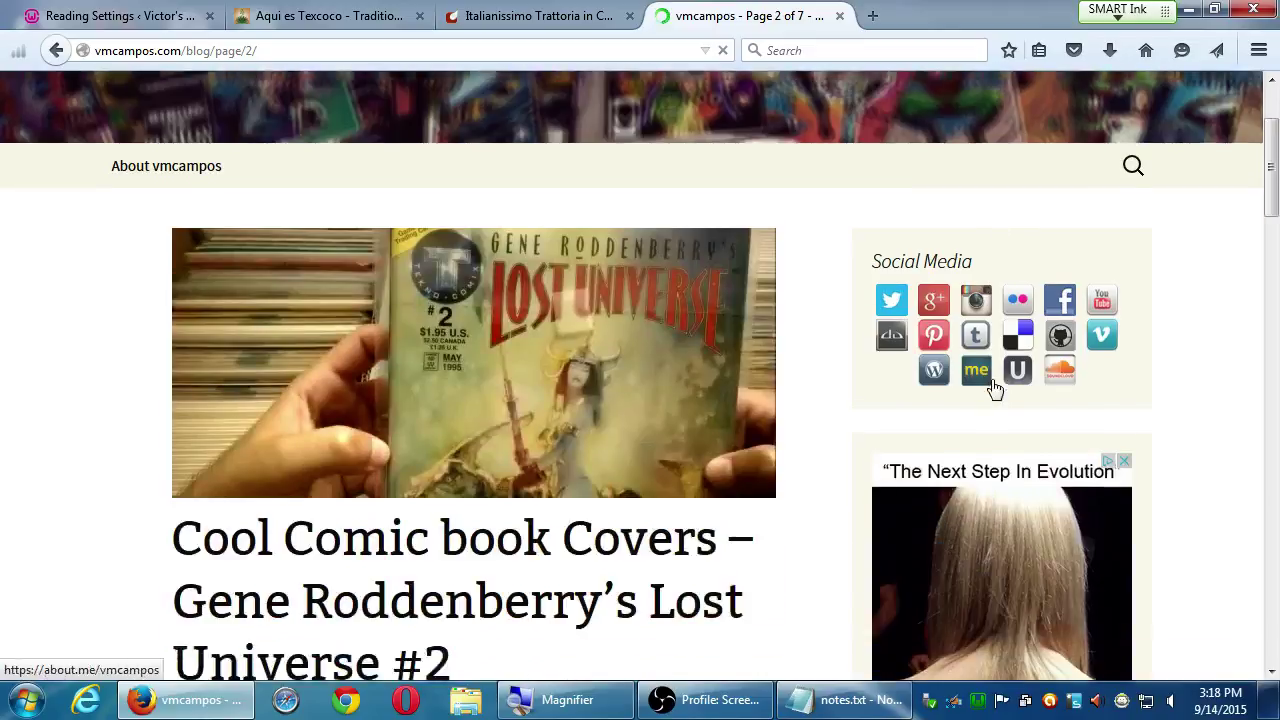
left_click_drag(1271, 195, 1237, 436)
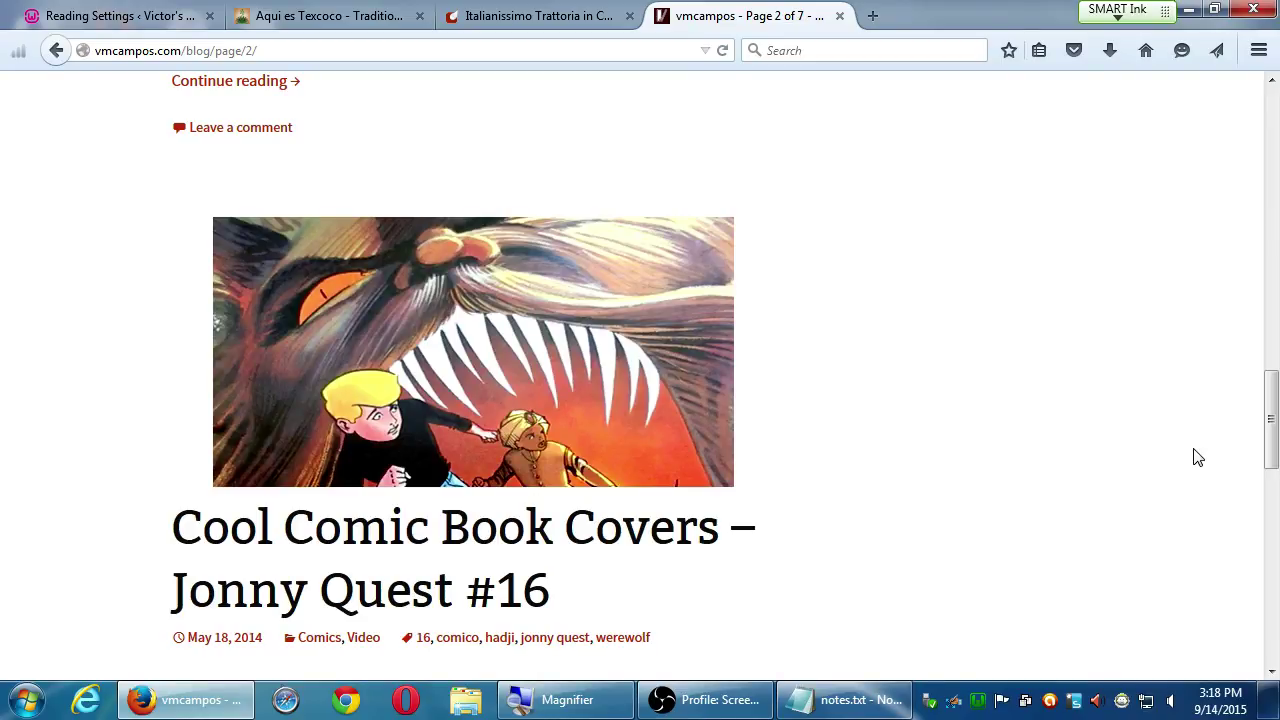
left_click(560, 22)
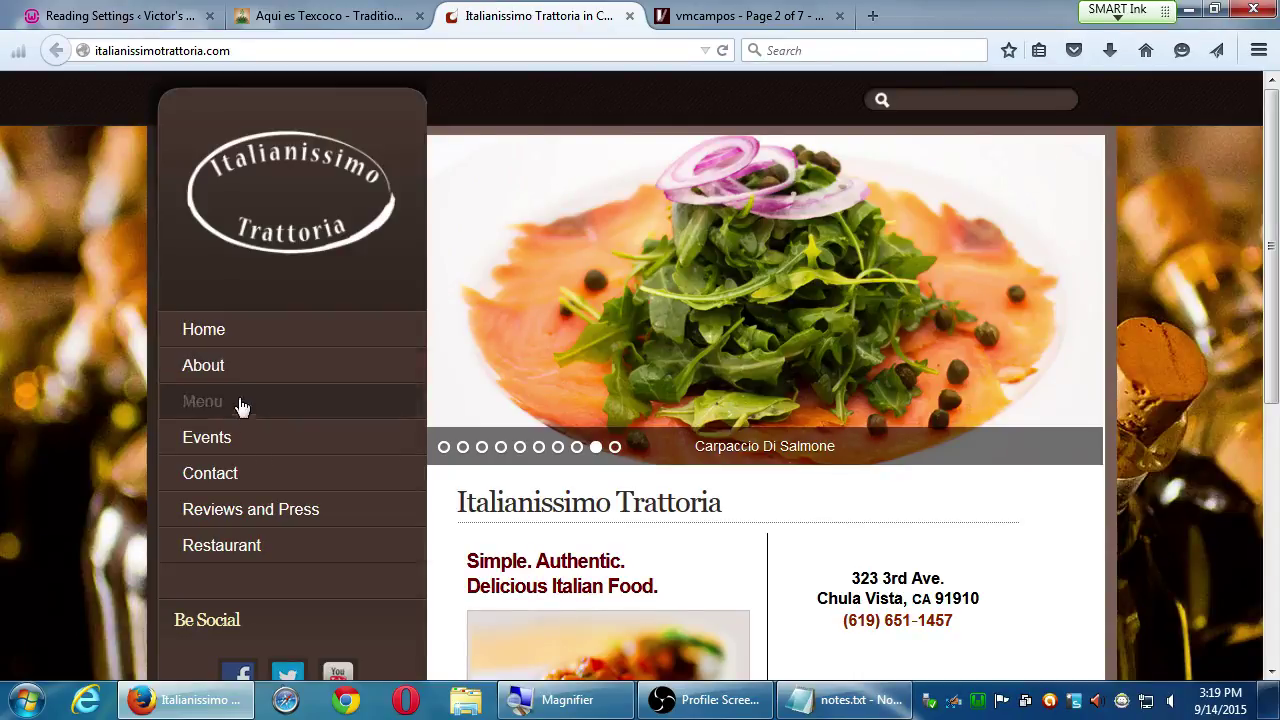
Tour the restaurant's About page and dish slideshow, then return to its home page.
scroll(637, 542, "down", 3)
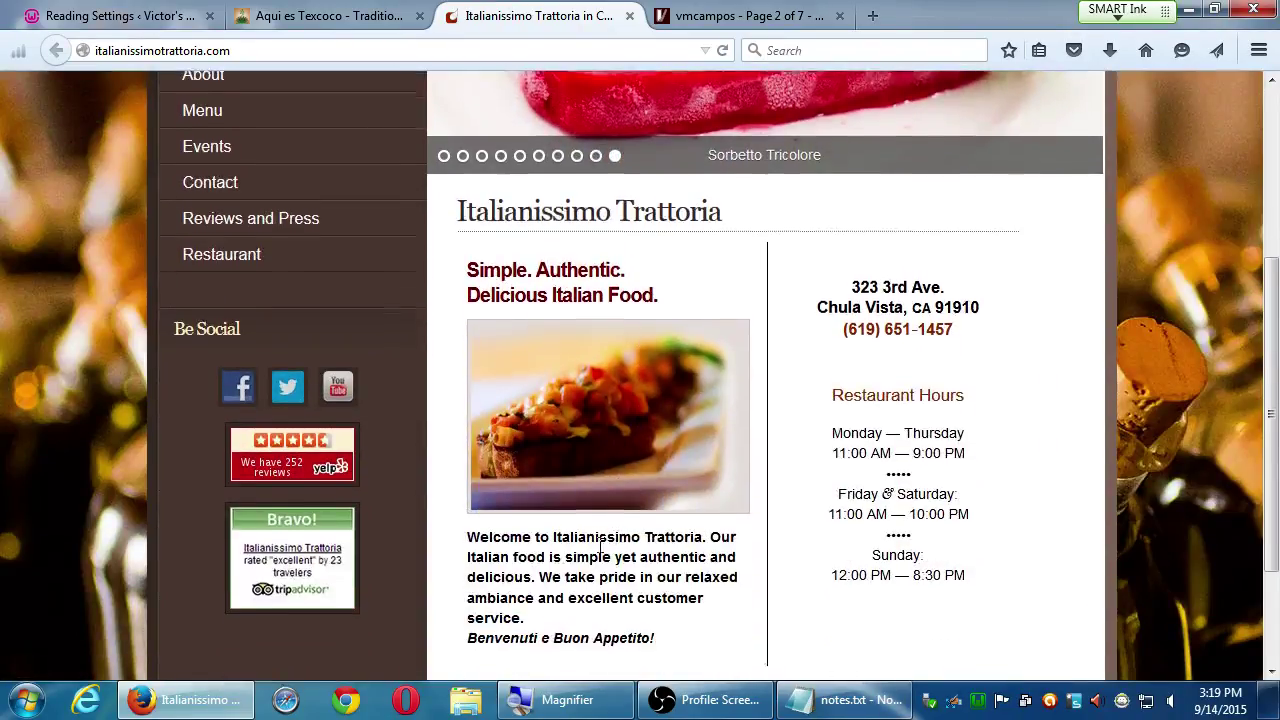
scroll(991, 611, "up", 3)
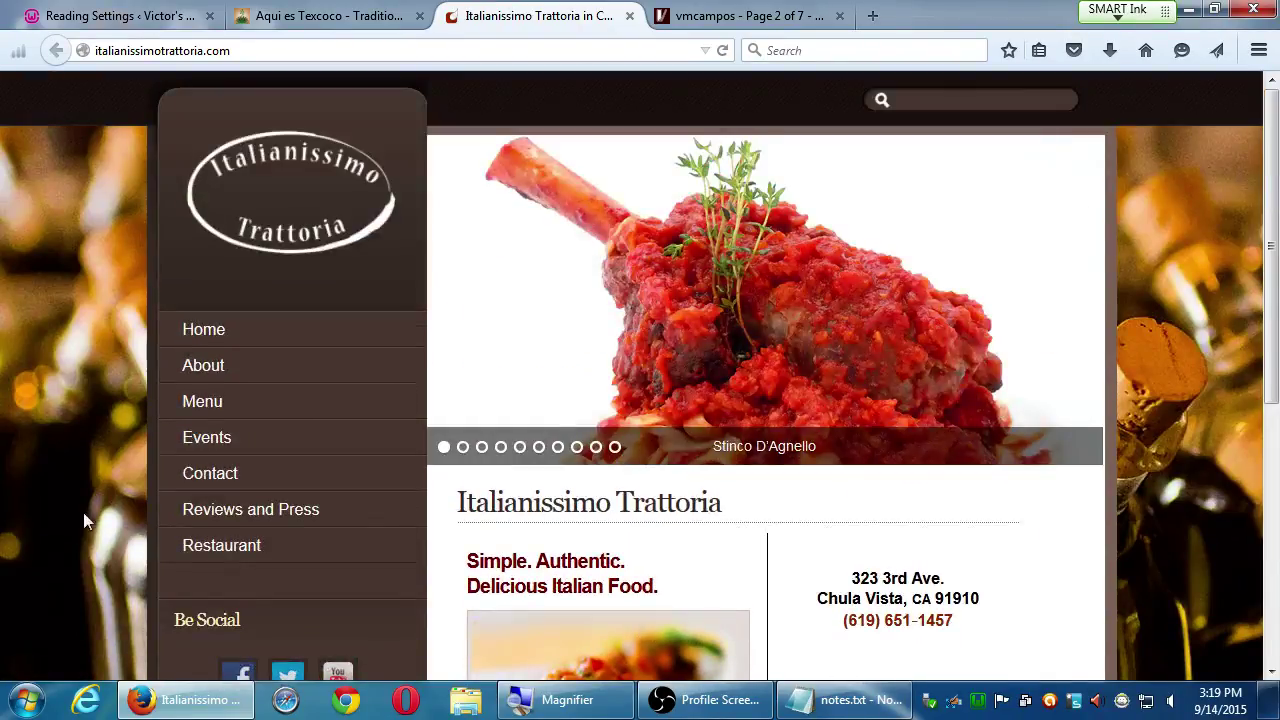
left_click(231, 381)
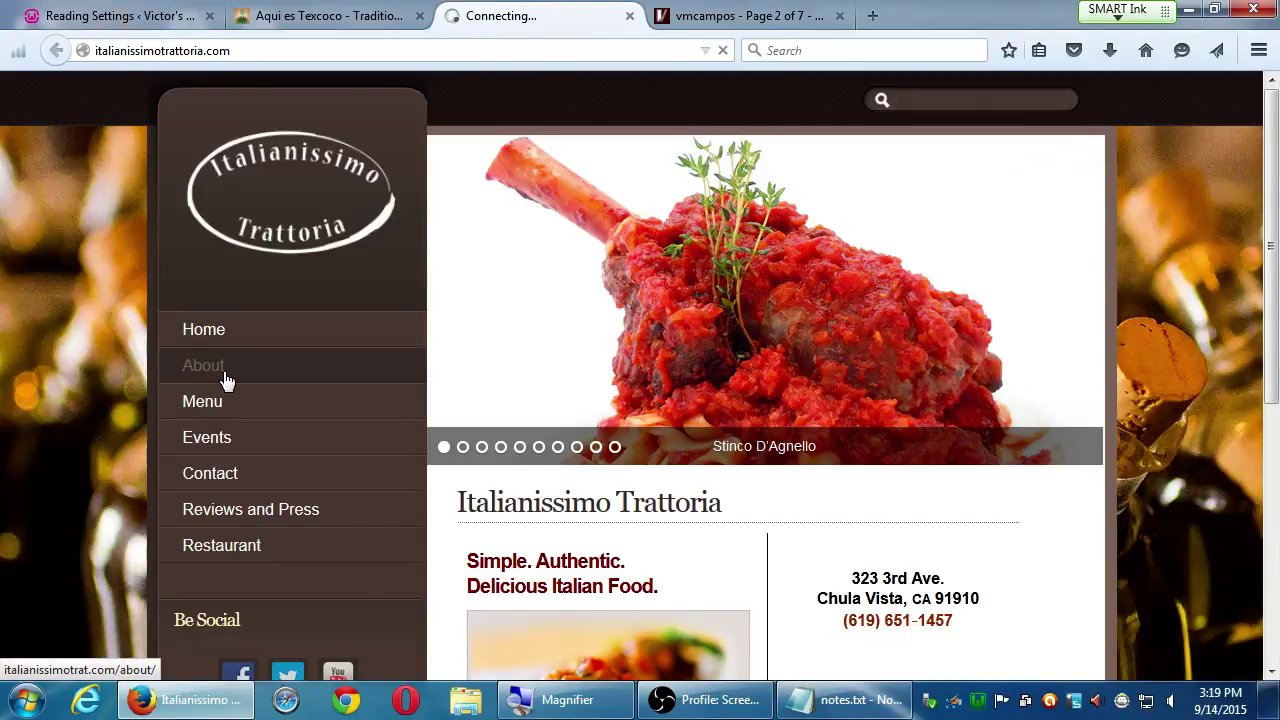
scroll(666, 420, "down", 2)
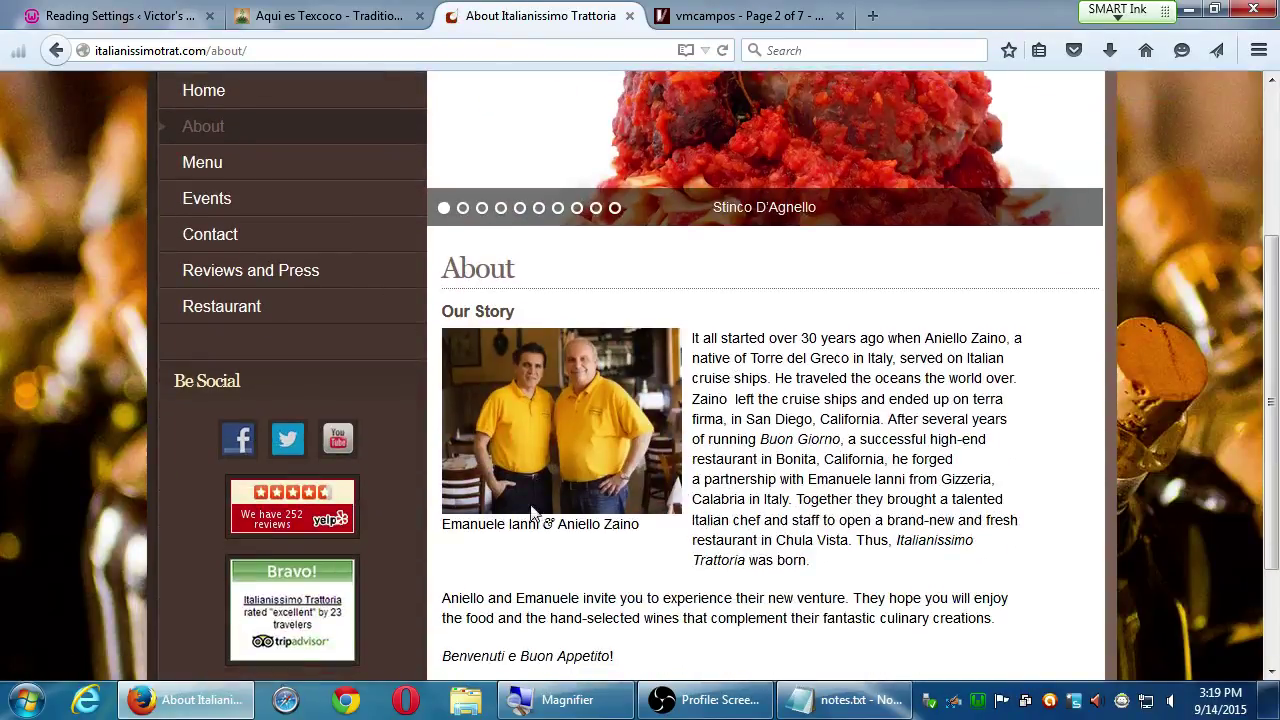
scroll(767, 266, "up", 3)
left_click(558, 447)
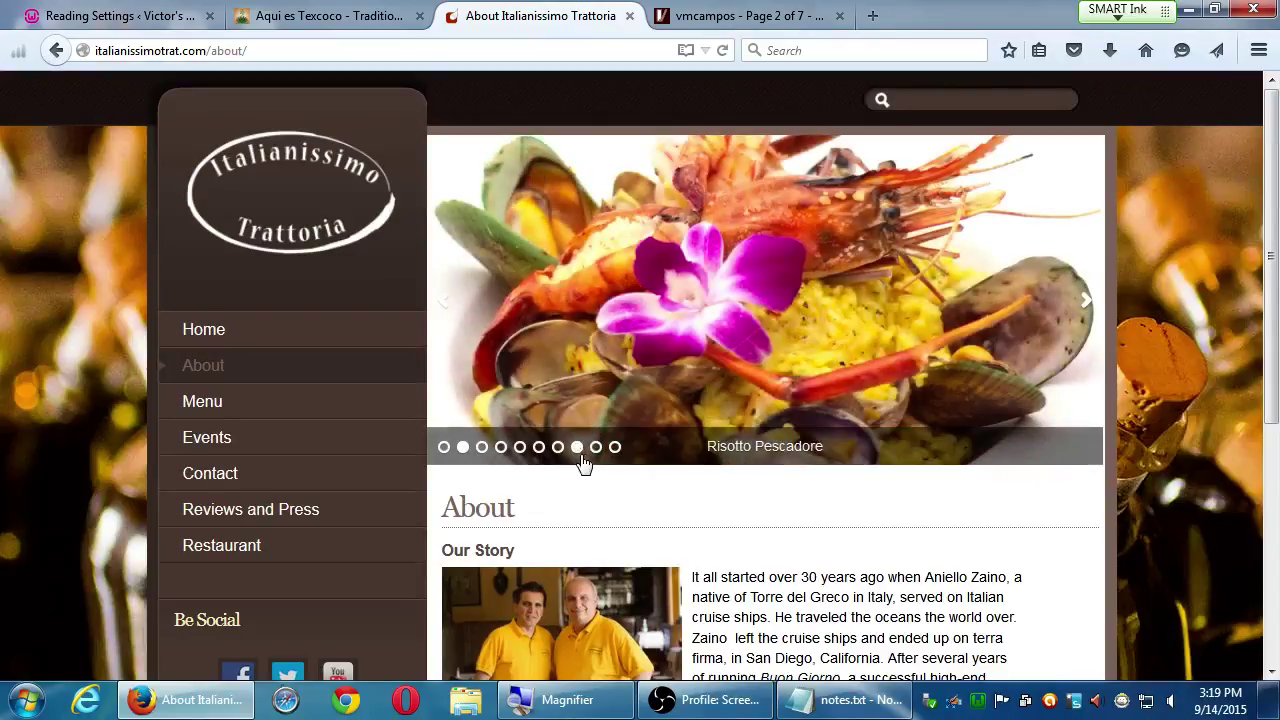
left_click(577, 447)
left_click(243, 334)
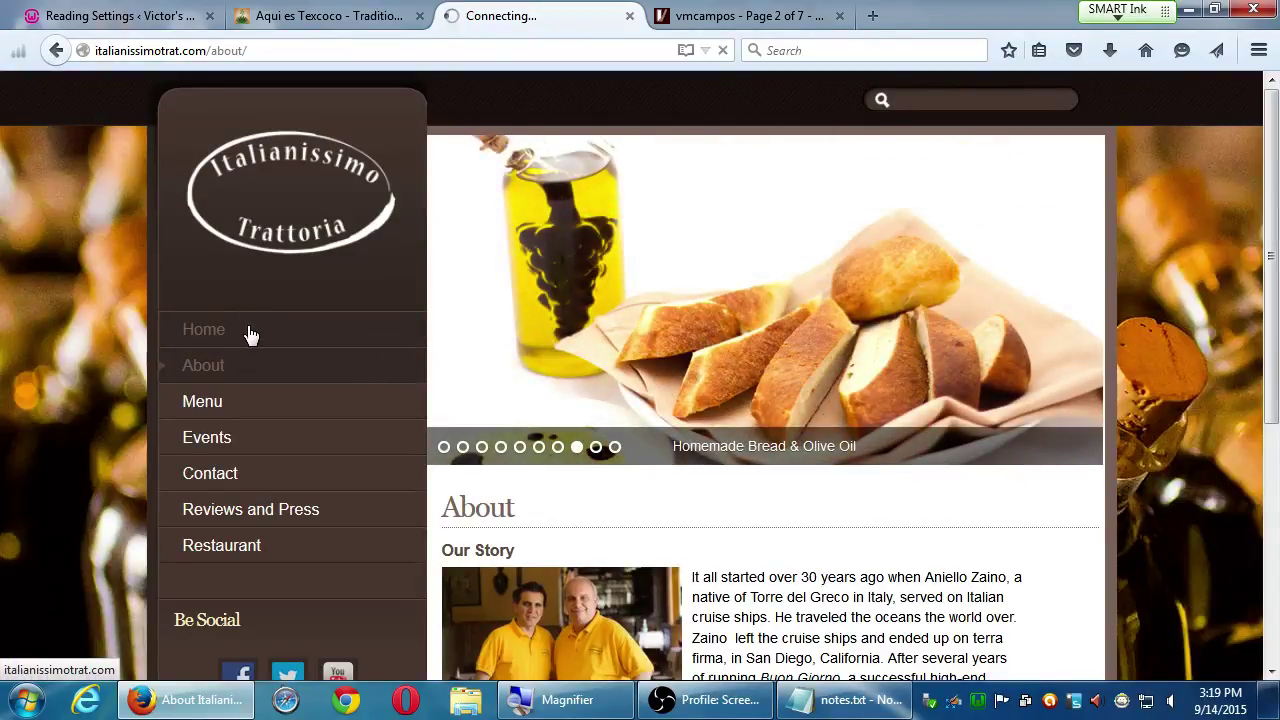
scroll(800, 527, "down", 1)
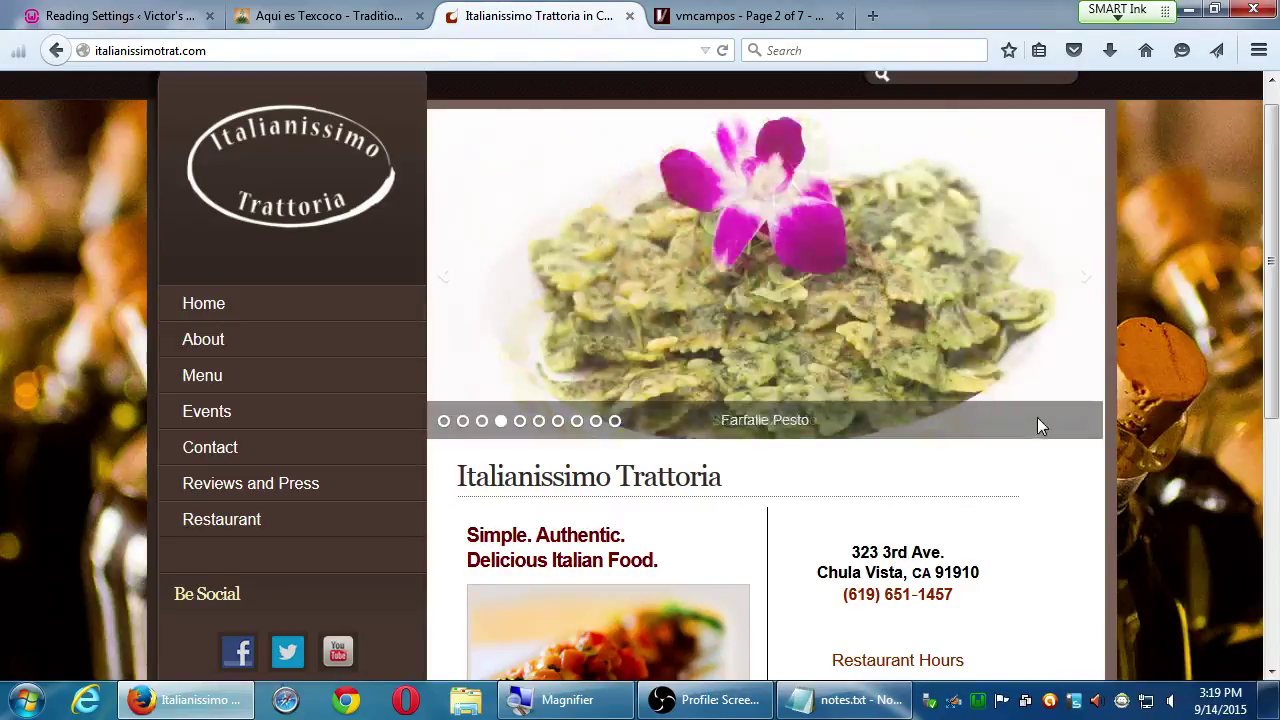
Glance over the vmcampos blog tab, then return to Italianissimo Trattoria.
left_click(745, 16)
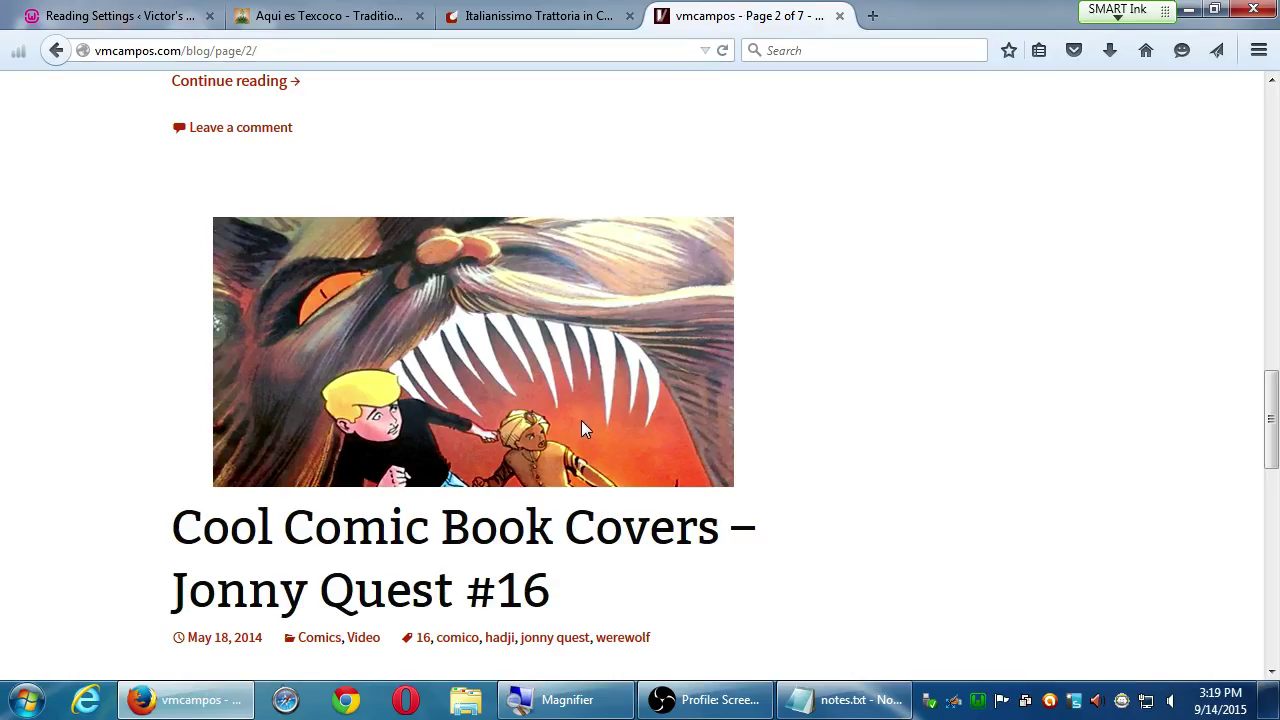
scroll(620, 417, "down", 1)
scroll(627, 437, "up", 3)
scroll(627, 437, "up", 5)
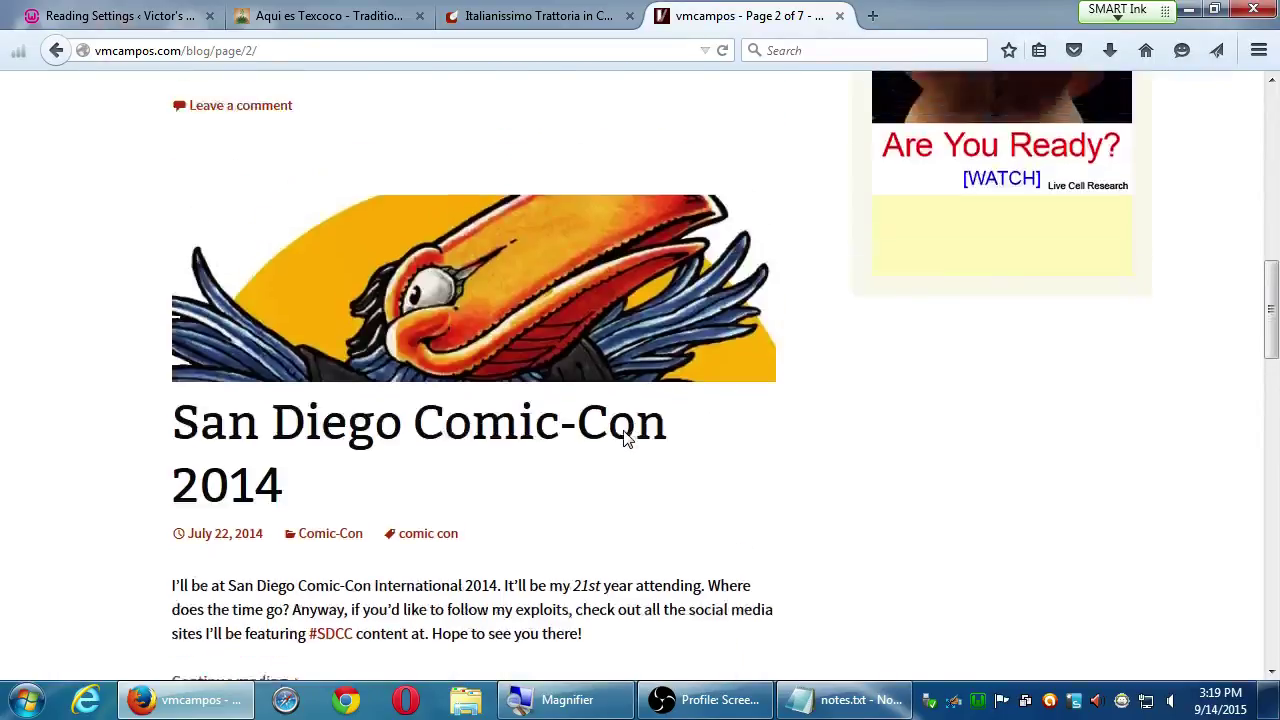
left_click(556, 22)
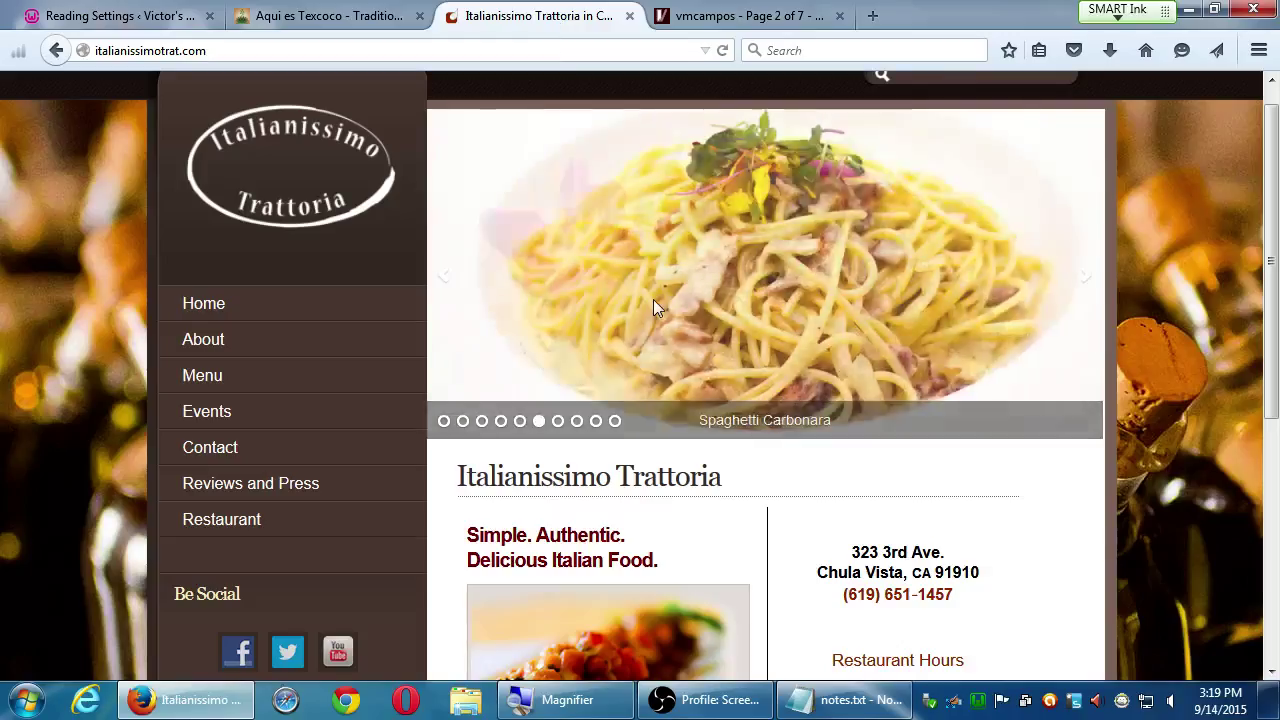
Scroll the restaurant page and drag its tab into second place, after Reading Settings.
scroll(729, 476, "down", 2)
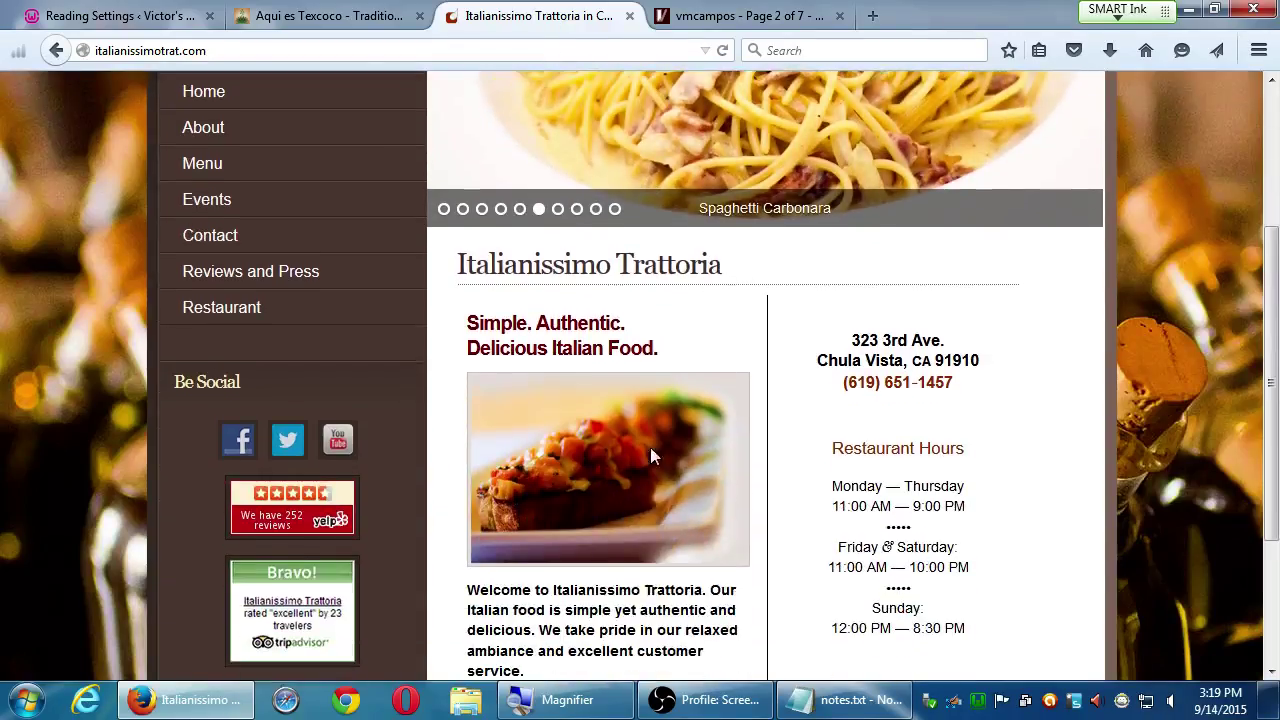
scroll(590, 458, "down", 2)
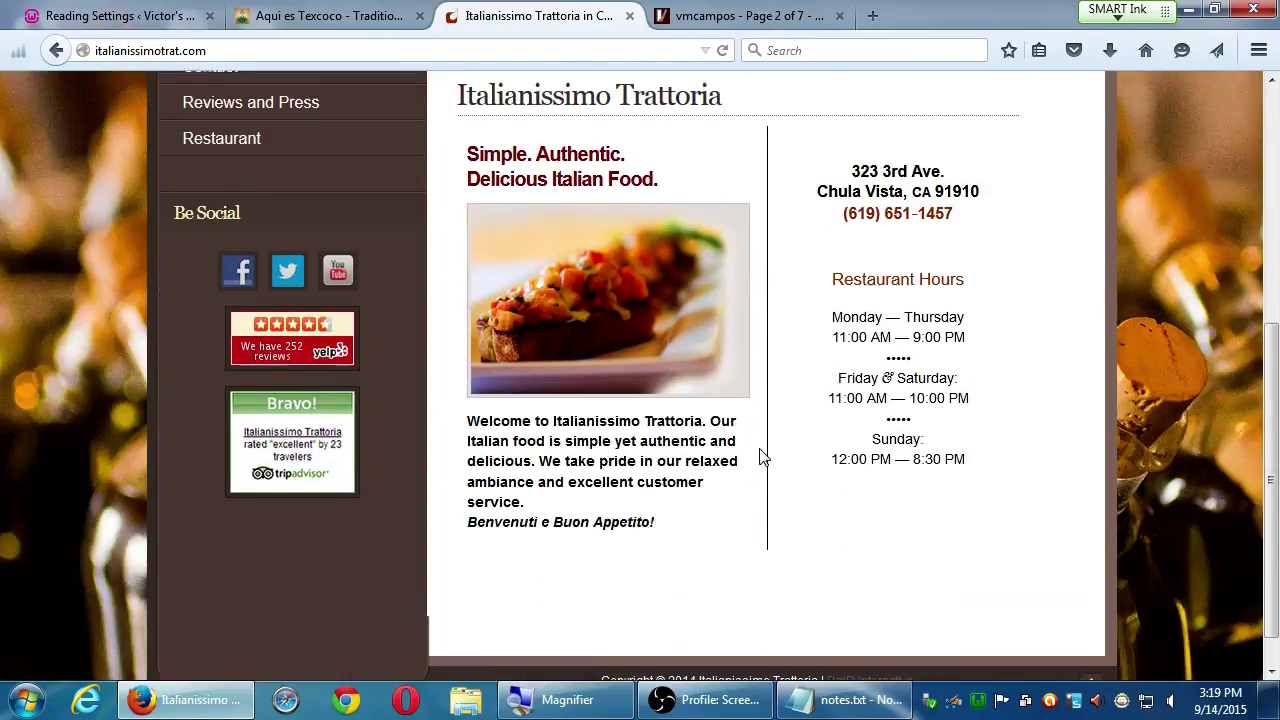
left_click_drag(878, 160, 916, 262)
left_click(915, 355)
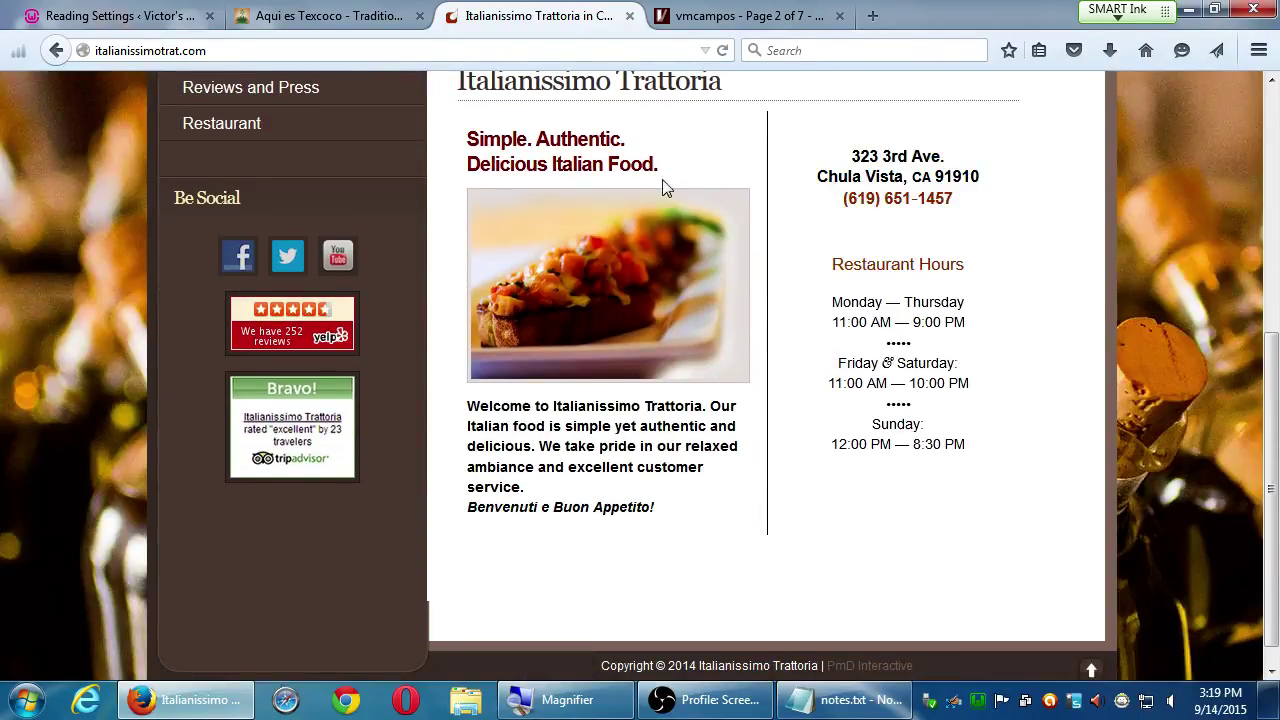
scroll(590, 460, "up", 3)
scroll(590, 465, "up", 1)
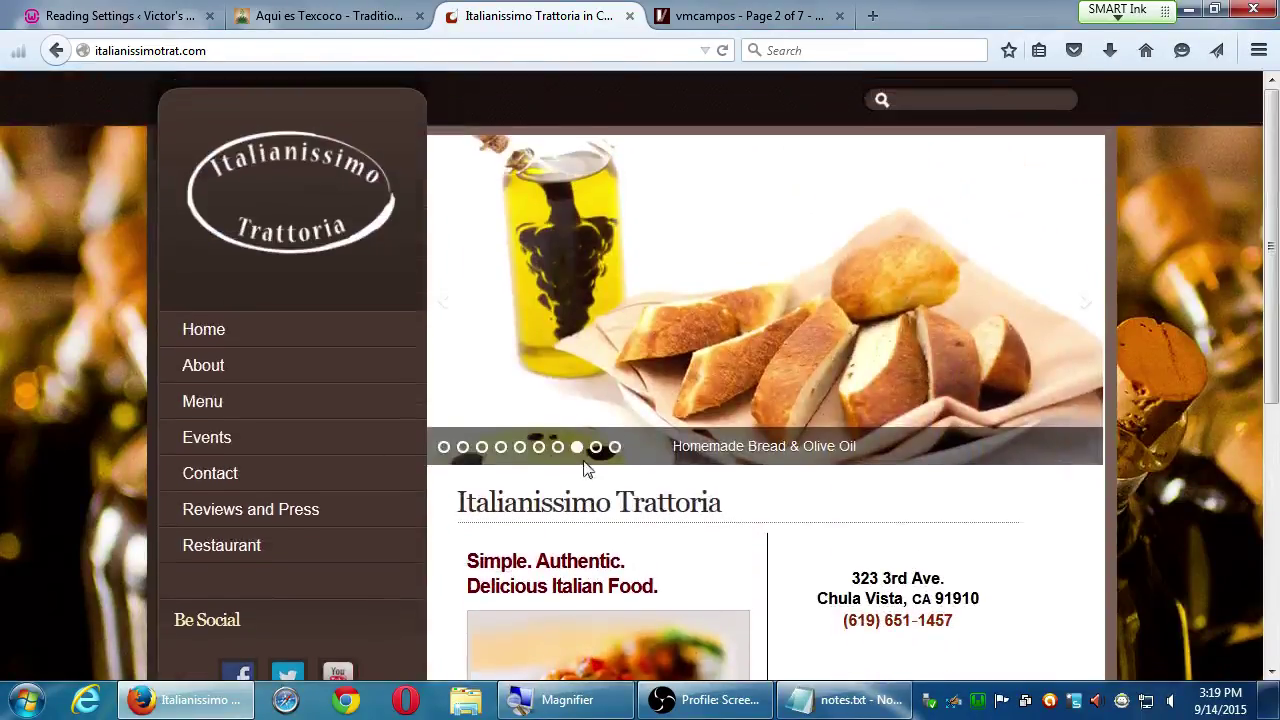
left_click_drag(424, 30, 309, 20)
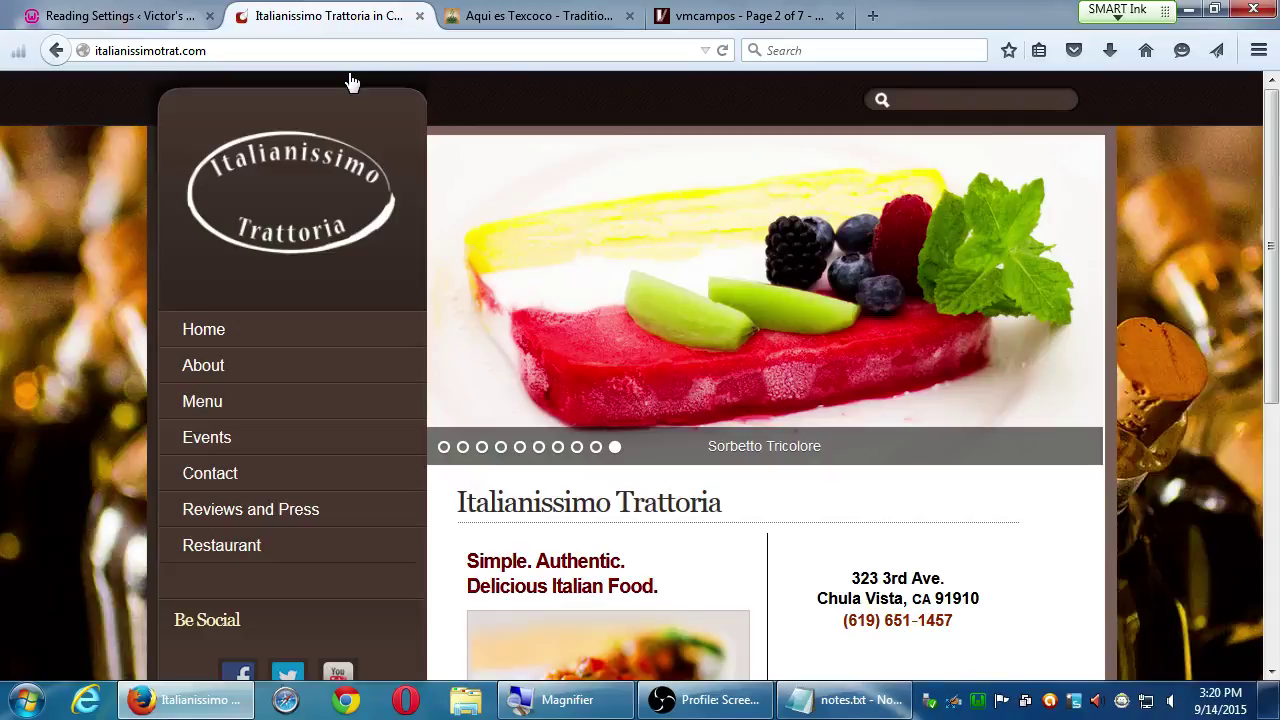
Browse the Aqui es Texcoco homepage, then return to the WordPress Reading Settings tab.
left_click(512, 18)
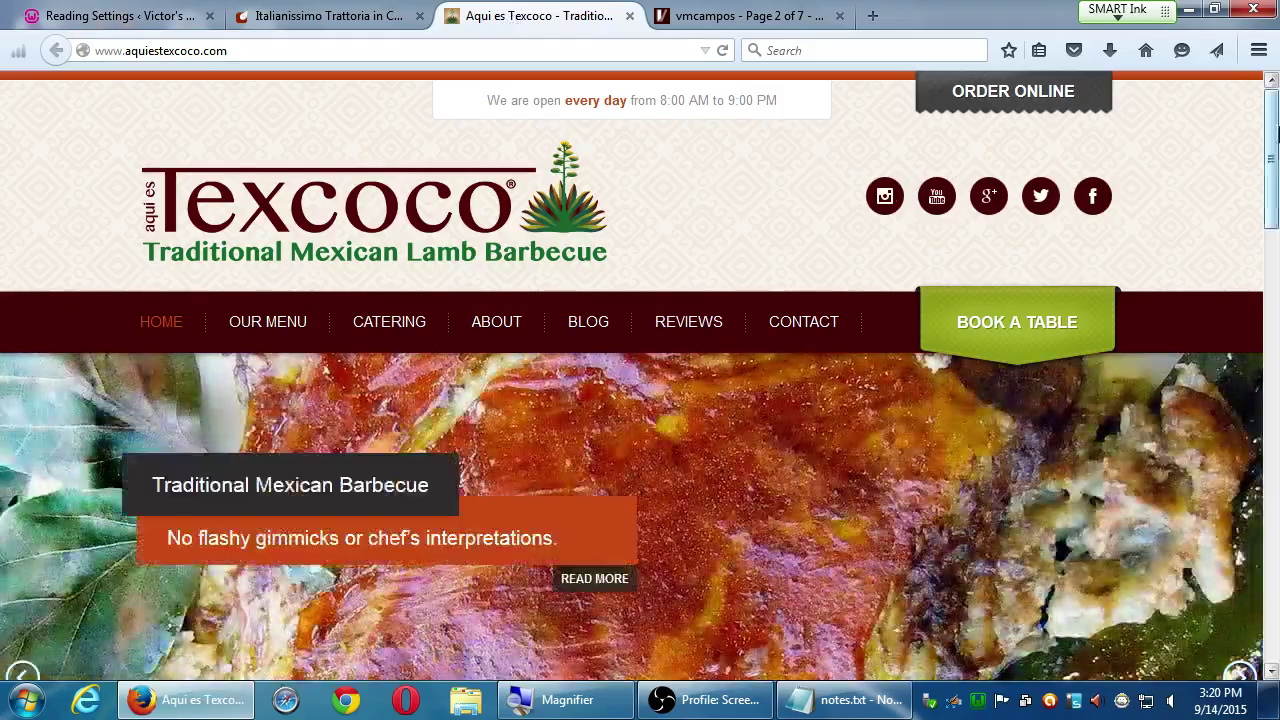
left_click_drag(1274, 135, 1237, 409)
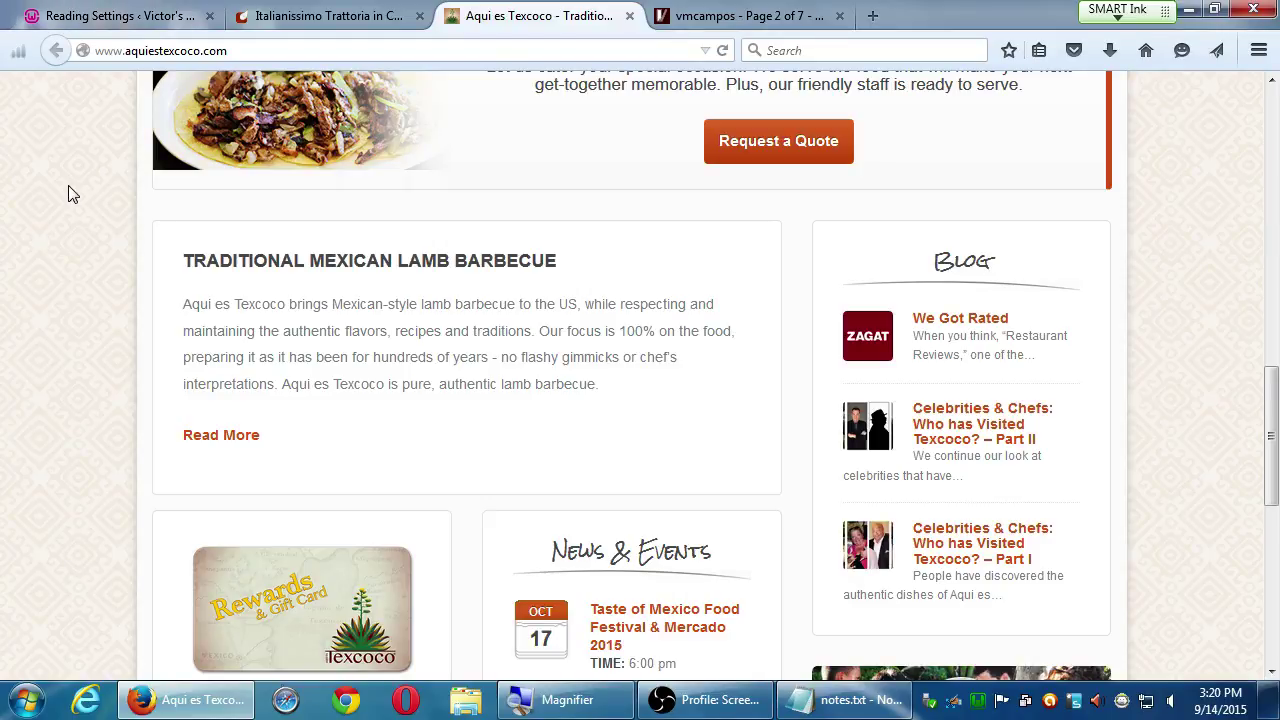
scroll(257, 380, "up", 10)
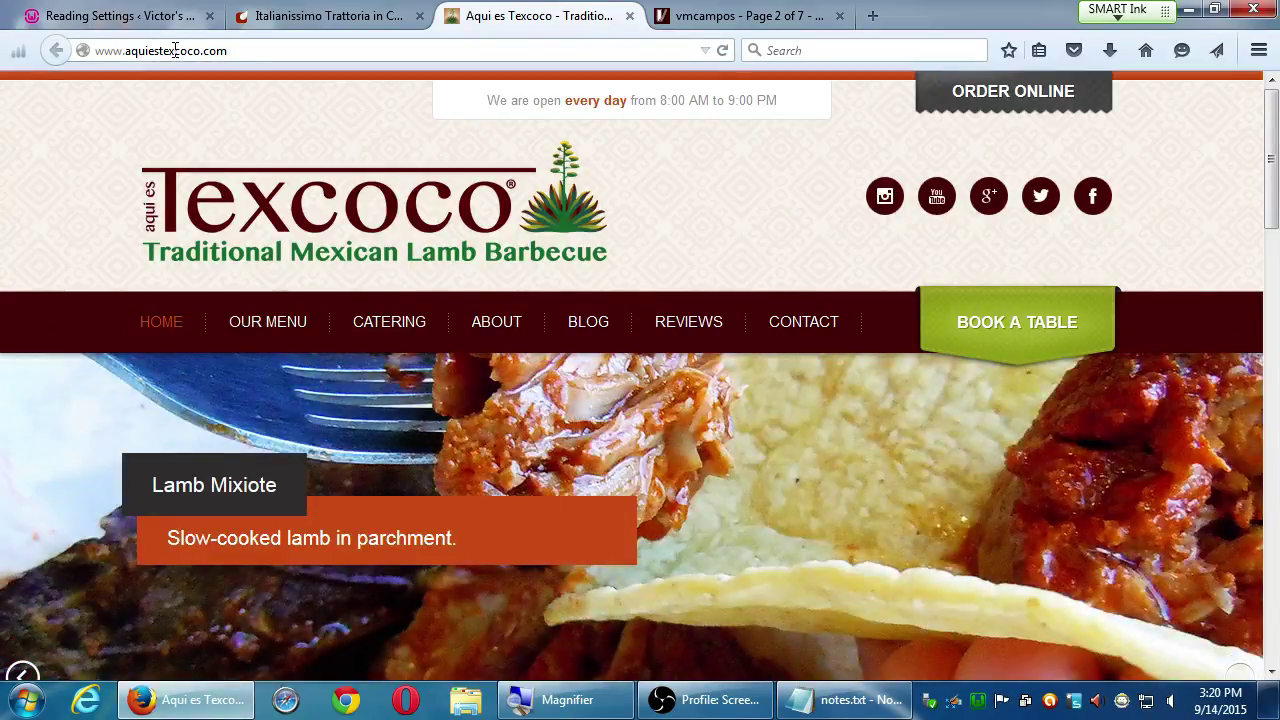
scroll(169, 375, "down", 2)
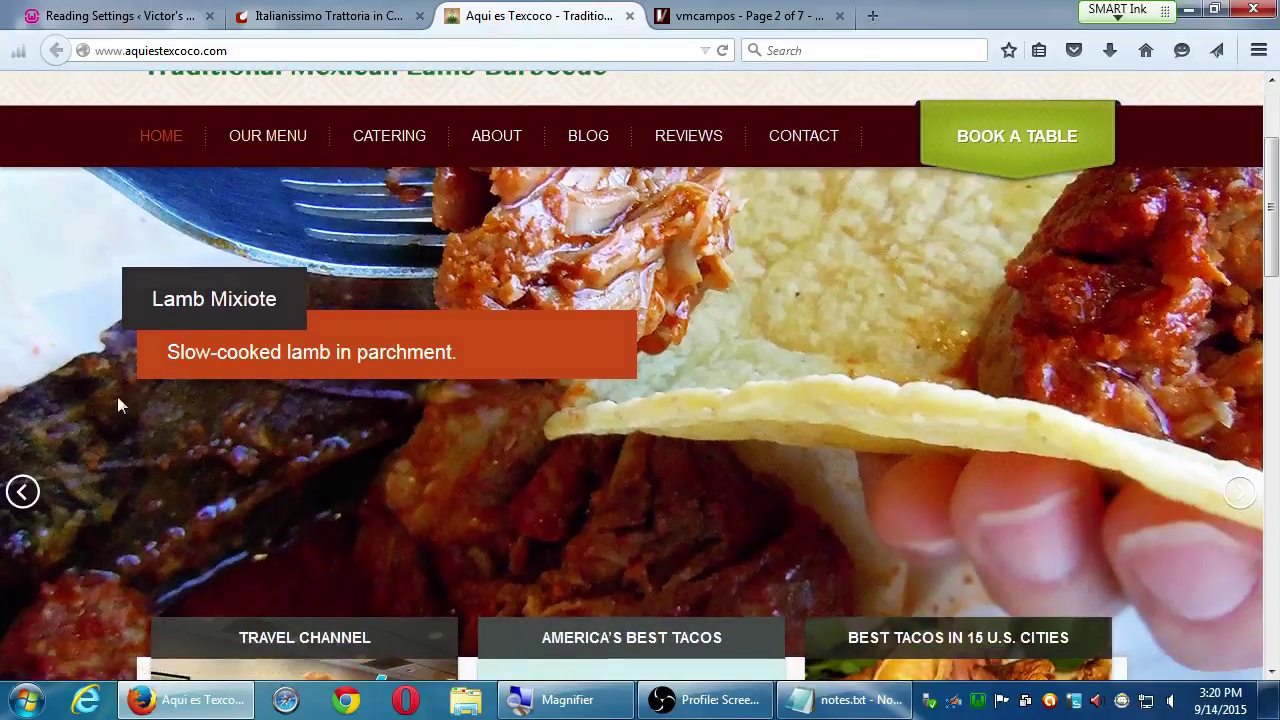
scroll(118, 402, "down", 1)
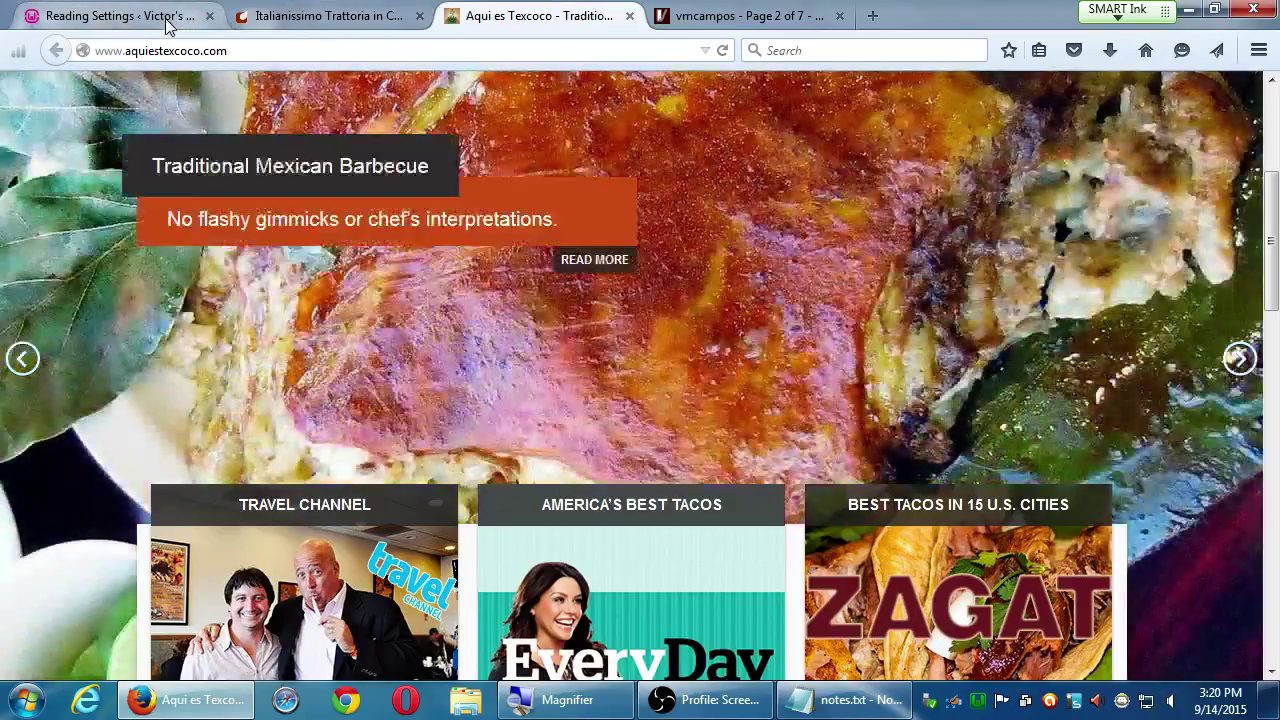
left_click(167, 18)
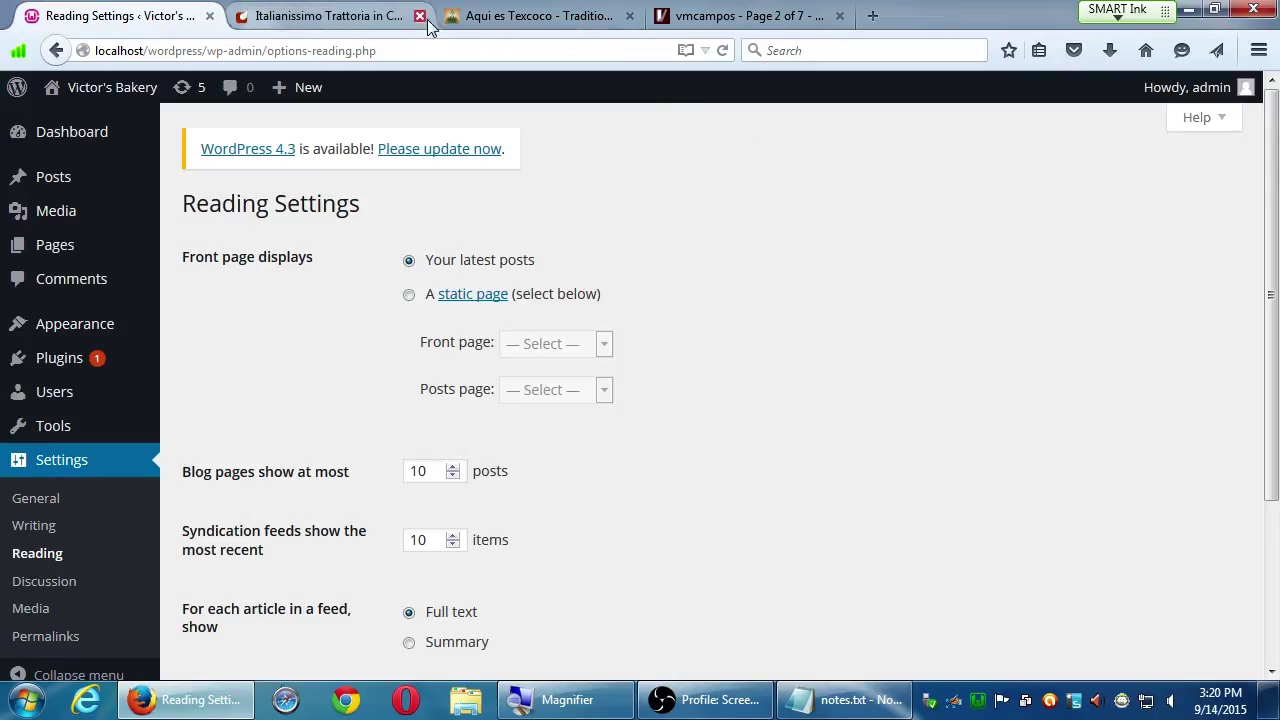
Review Italianissimo Trattoria's address and hours, then switch to the Aqui es Texcoco site.
left_click(375, 18)
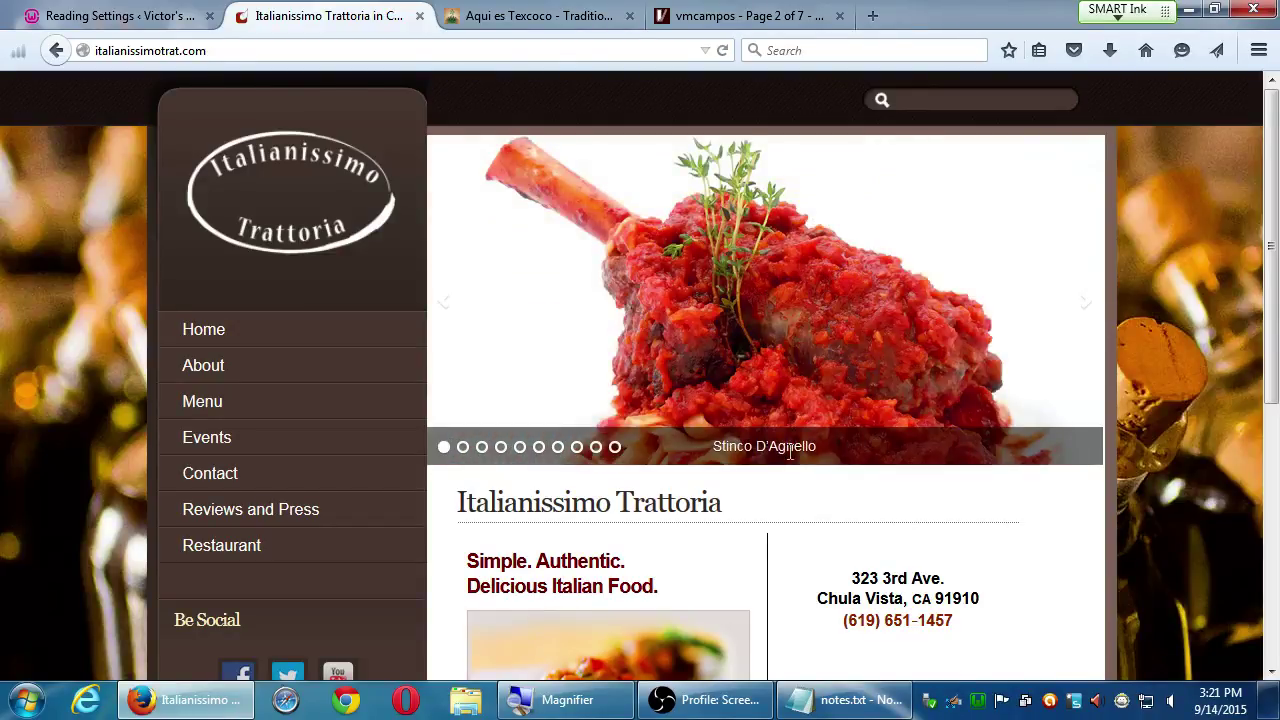
scroll(790, 451, "down", 3)
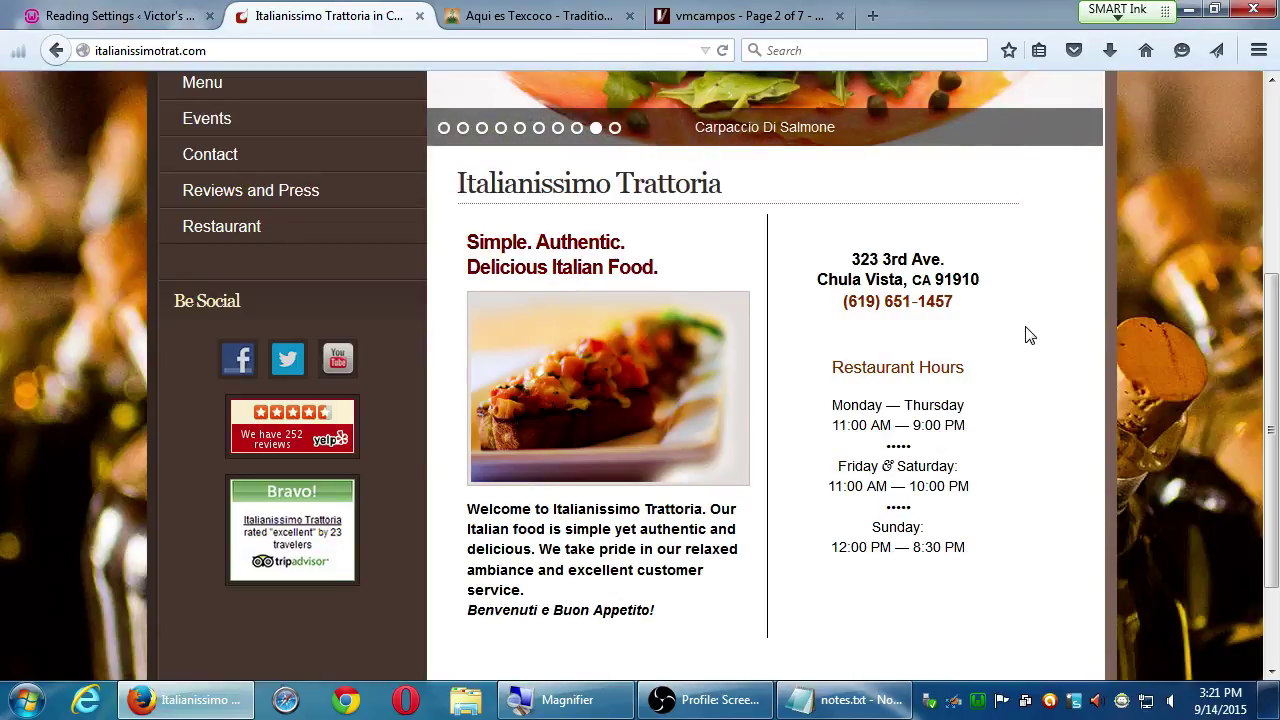
left_click_drag(869, 261, 922, 304)
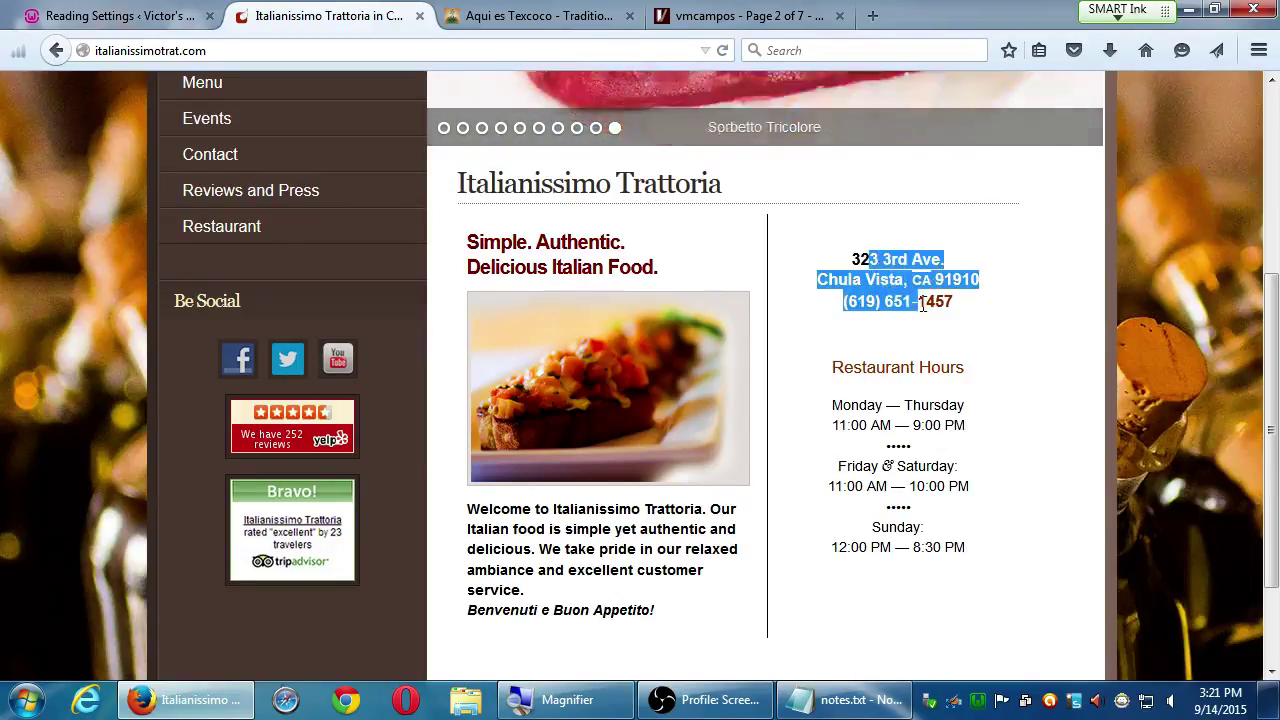
left_click(930, 304)
scroll(884, 458, "up", 3)
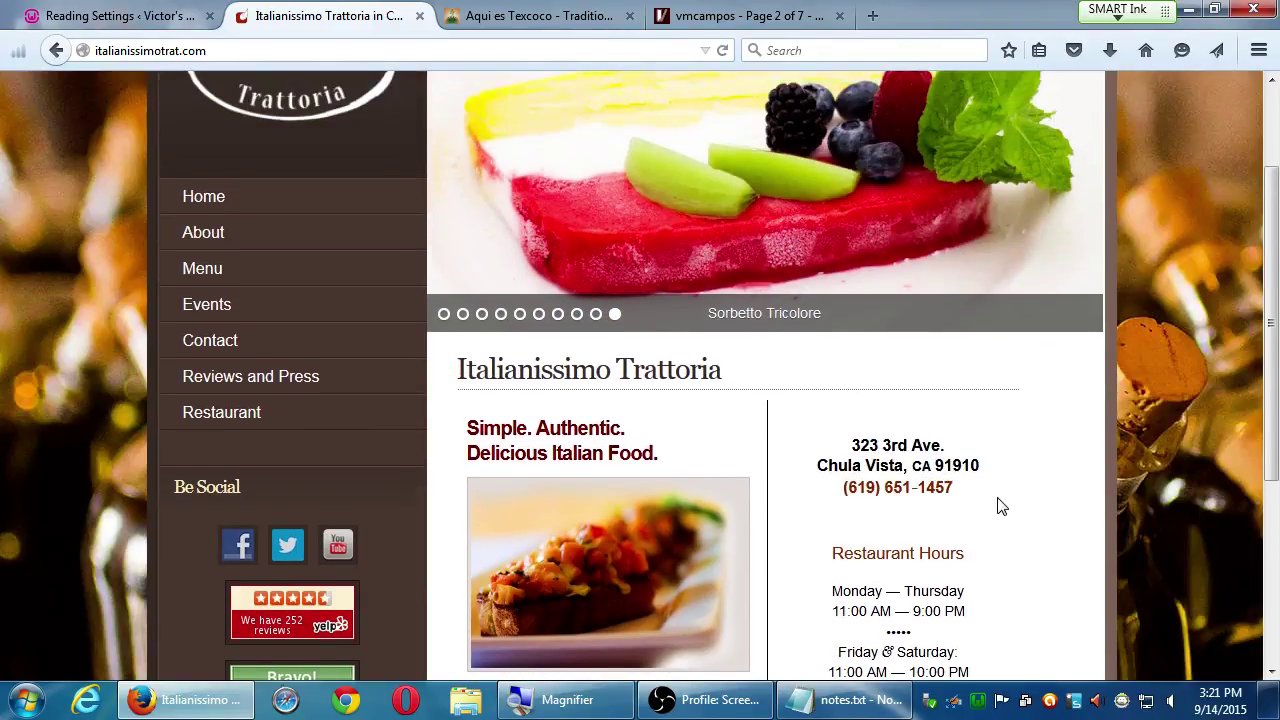
scroll(1001, 507, "up", 2)
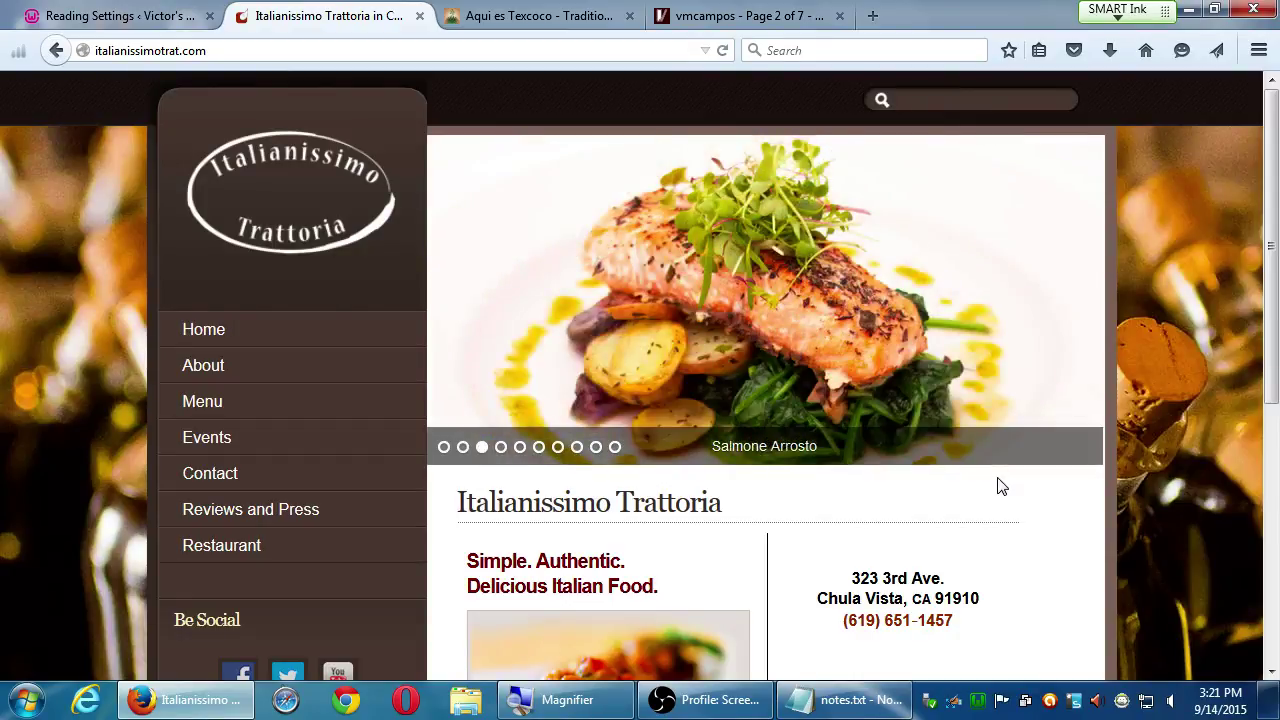
left_click(495, 22)
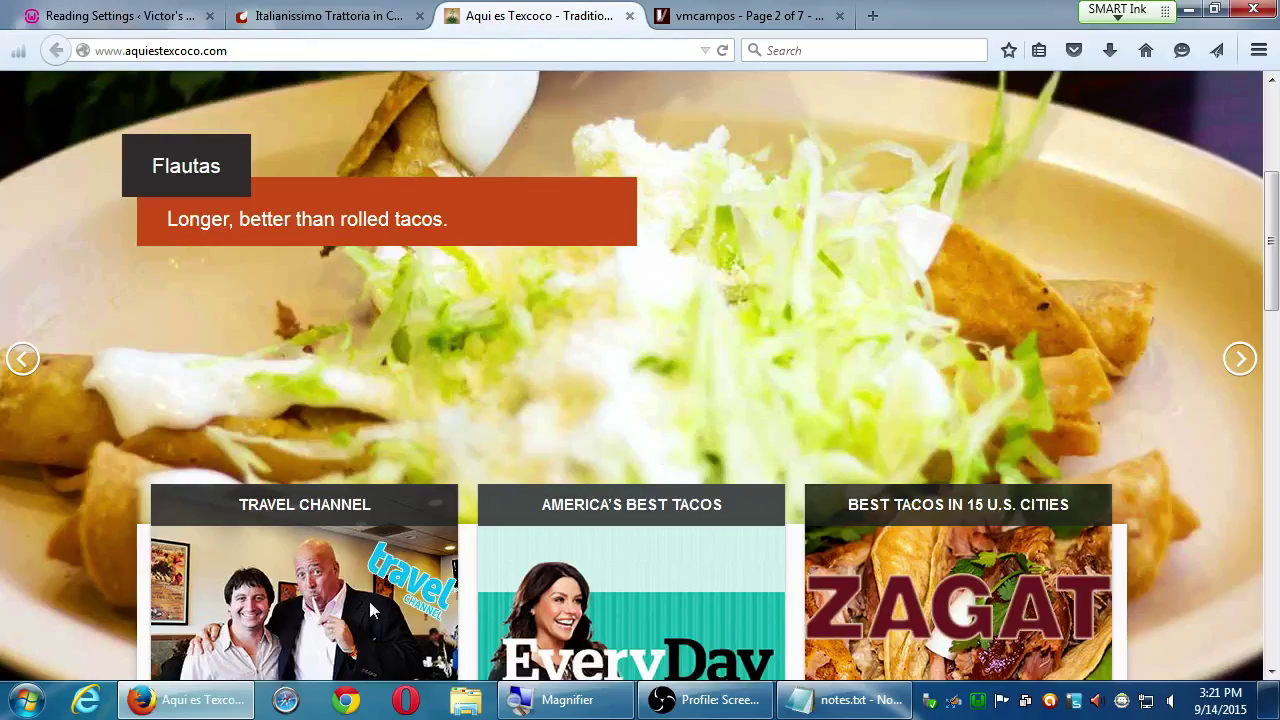
Glance at the Aqui es Texcoco site, then return to Reading Settings to look over the Front page displays label.
scroll(369, 601, "up", 3)
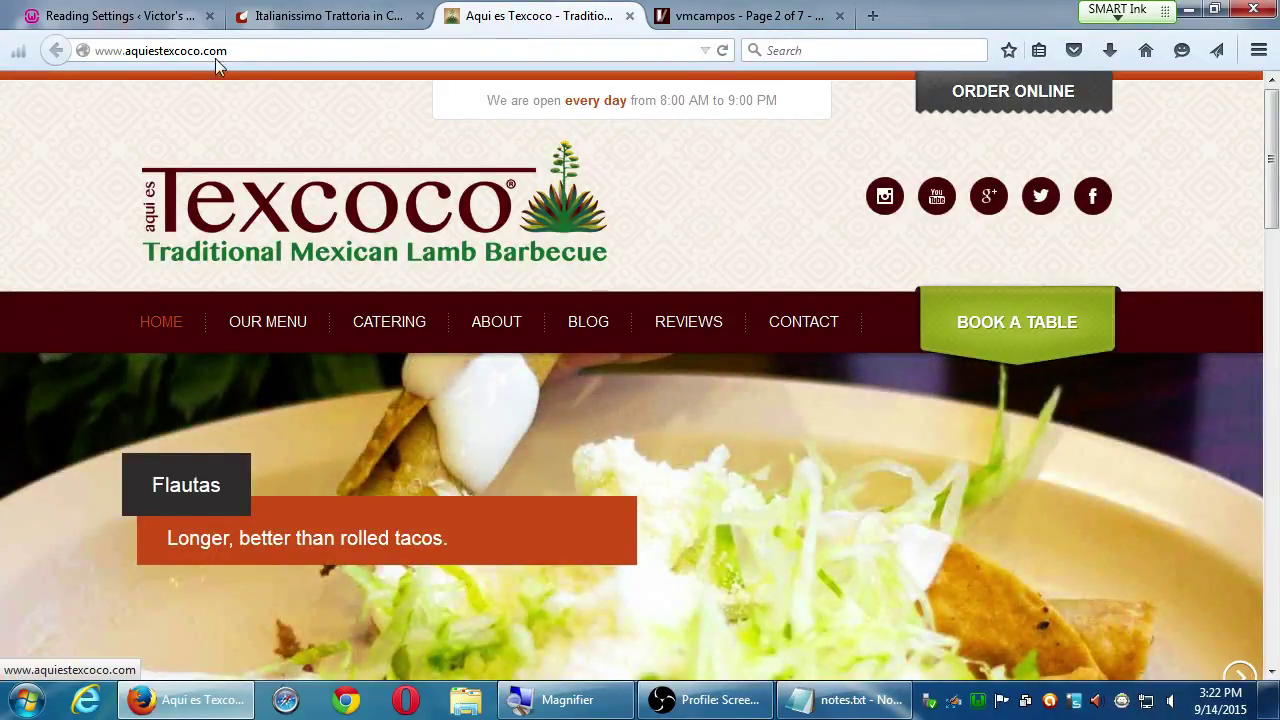
left_click(90, 17)
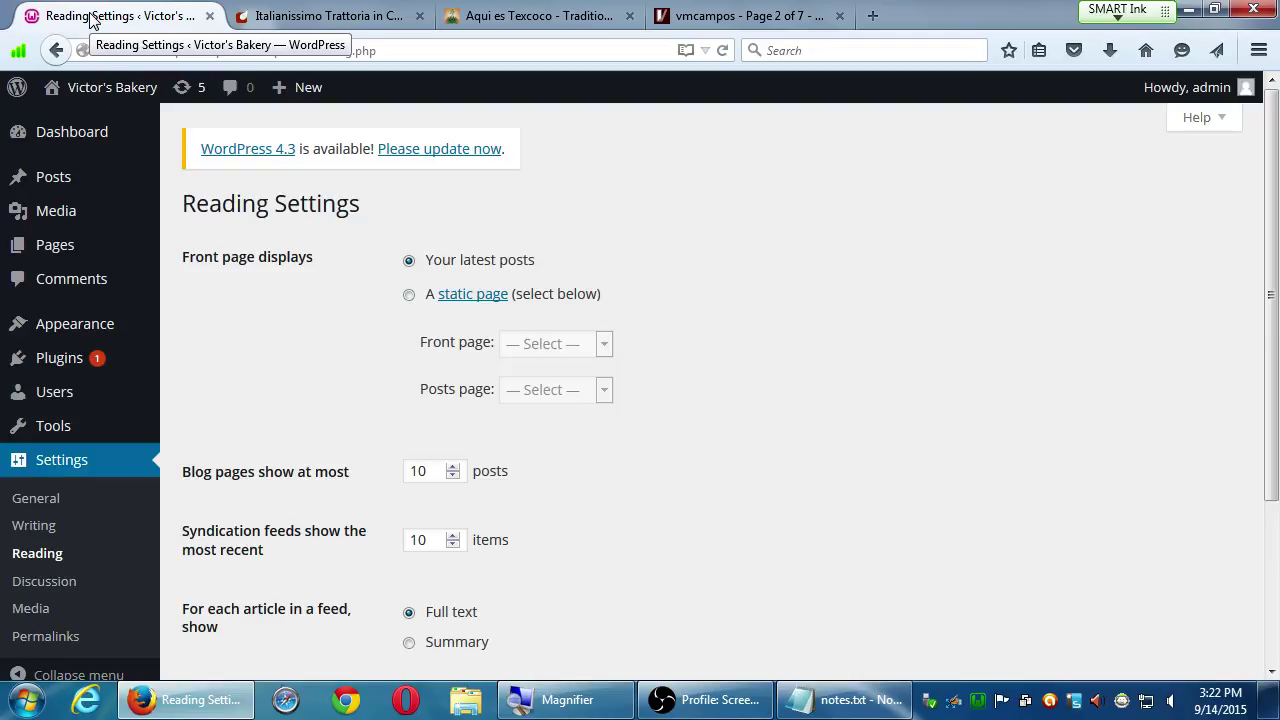
left_click(555, 18)
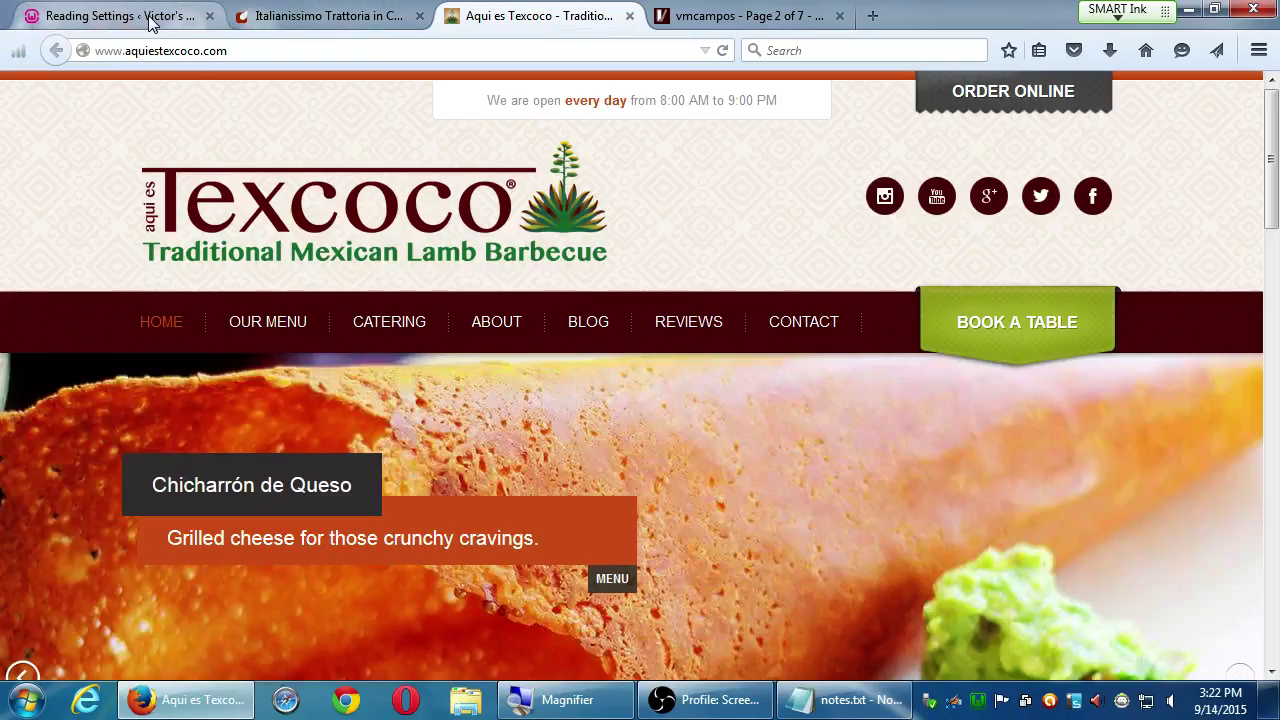
left_click(150, 22)
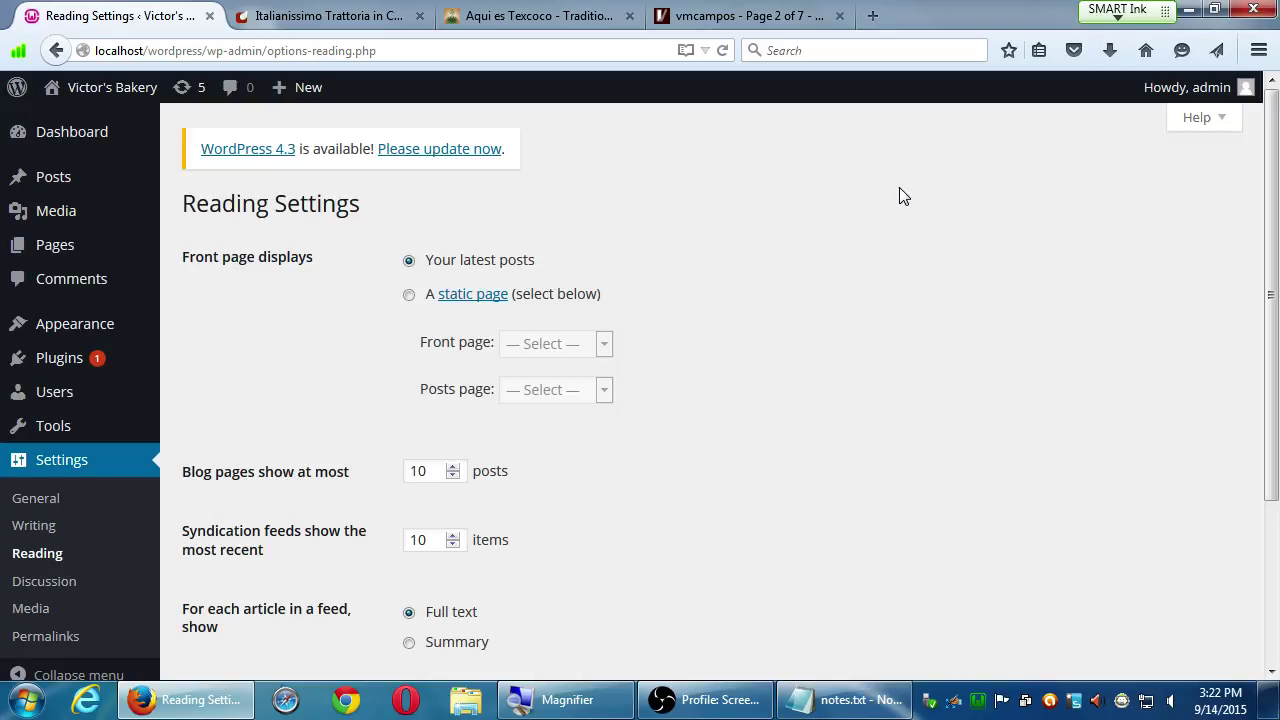
scroll(840, 98, "down", 2)
scroll(833, 98, "up", 3)
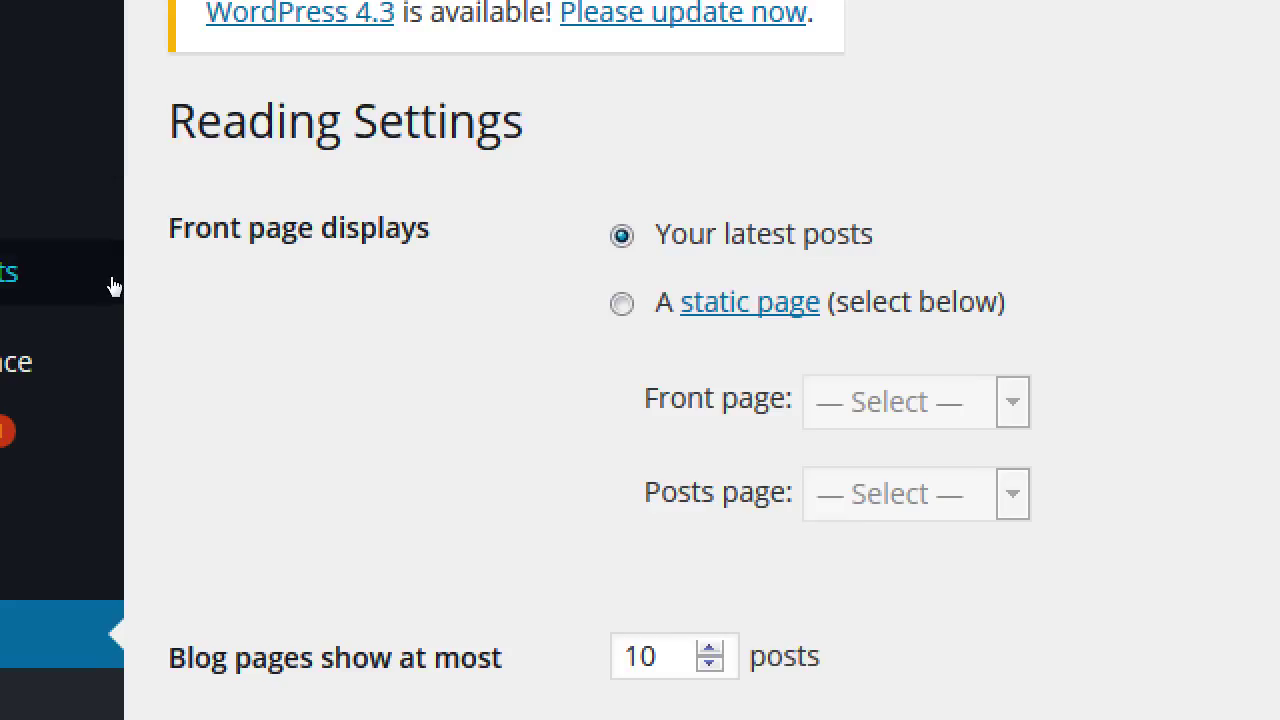
left_click_drag(201, 268, 269, 266)
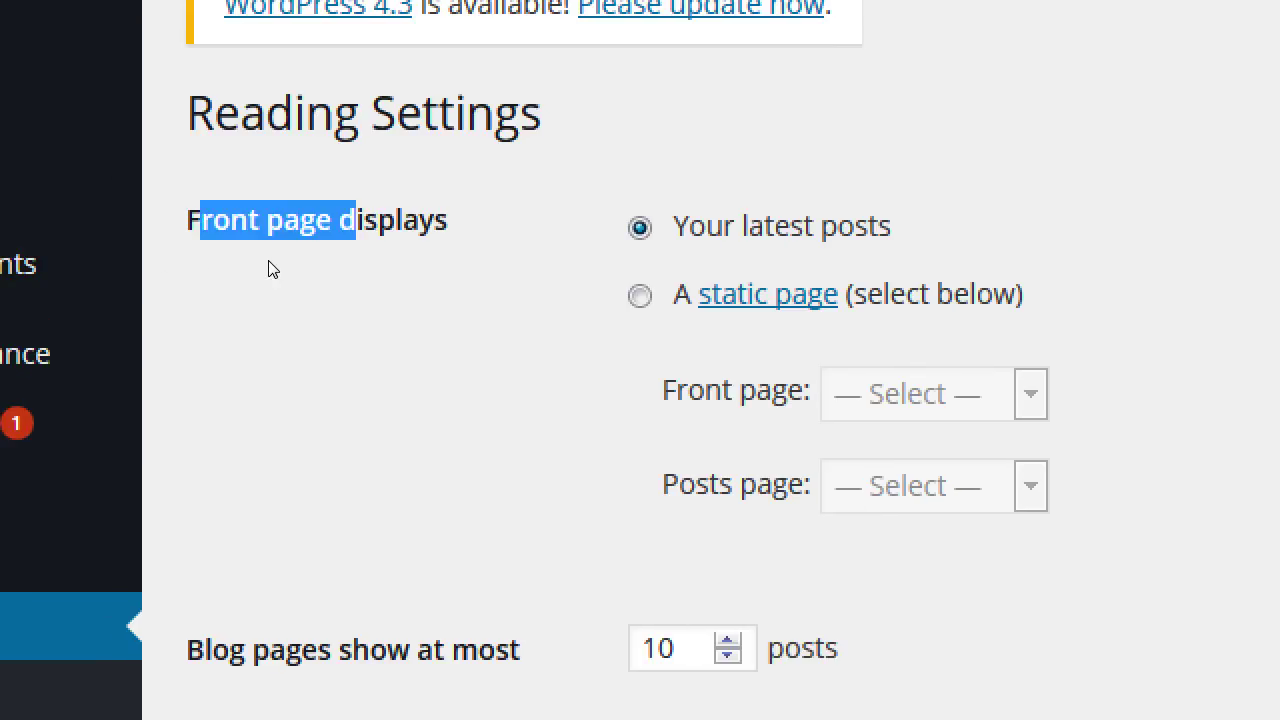
left_click(309, 266)
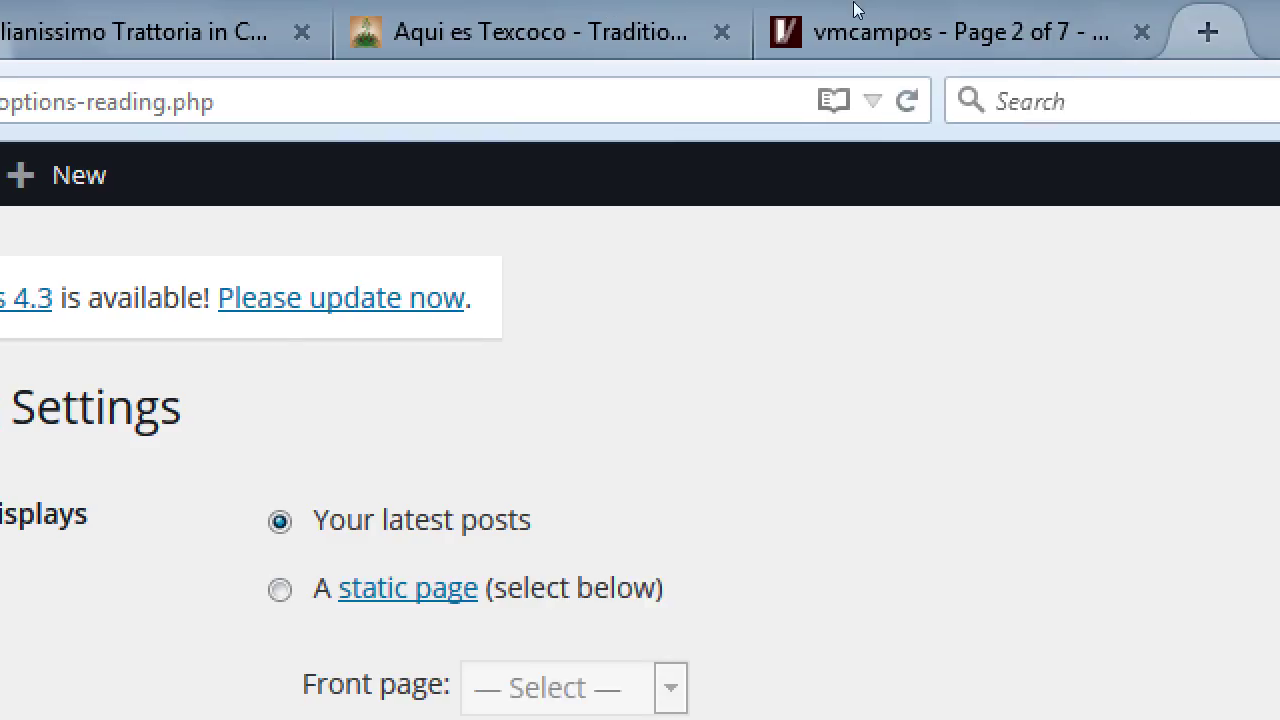
Look briefly at the vmcampos blog and Italianissimo Trattoria sites, then go back to Reading Settings.
left_click(852, 20)
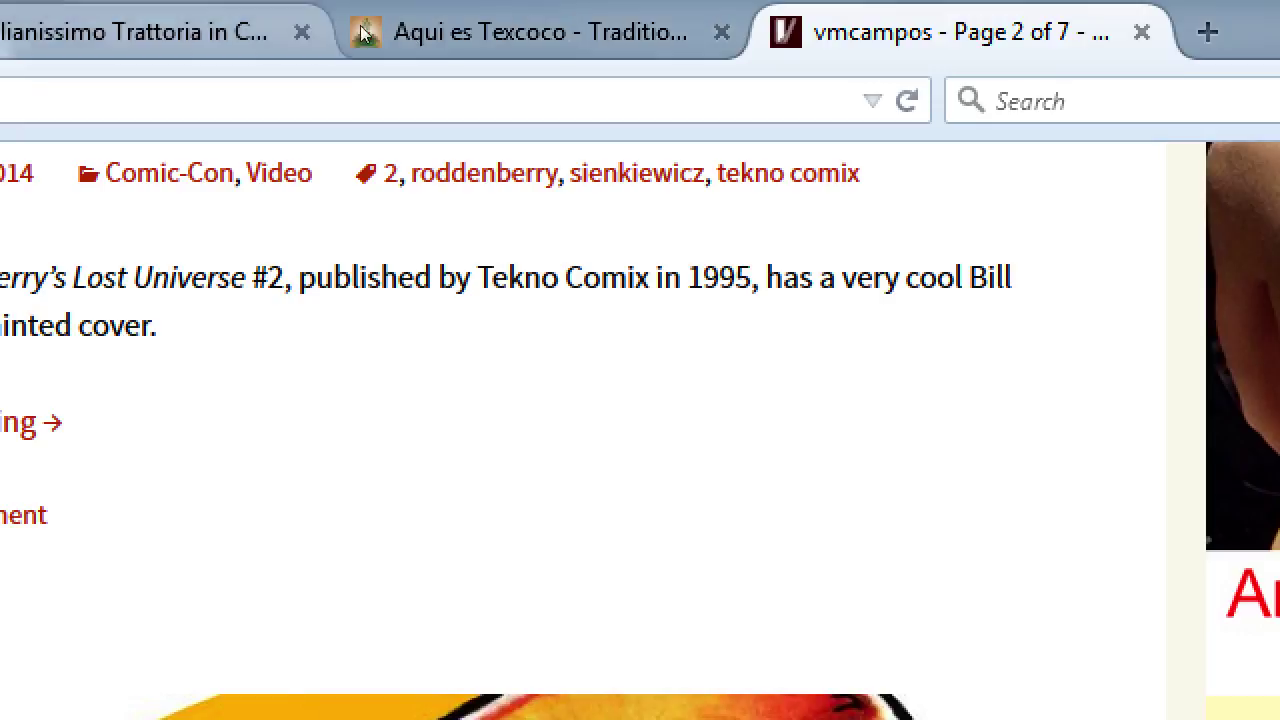
left_click(250, 32)
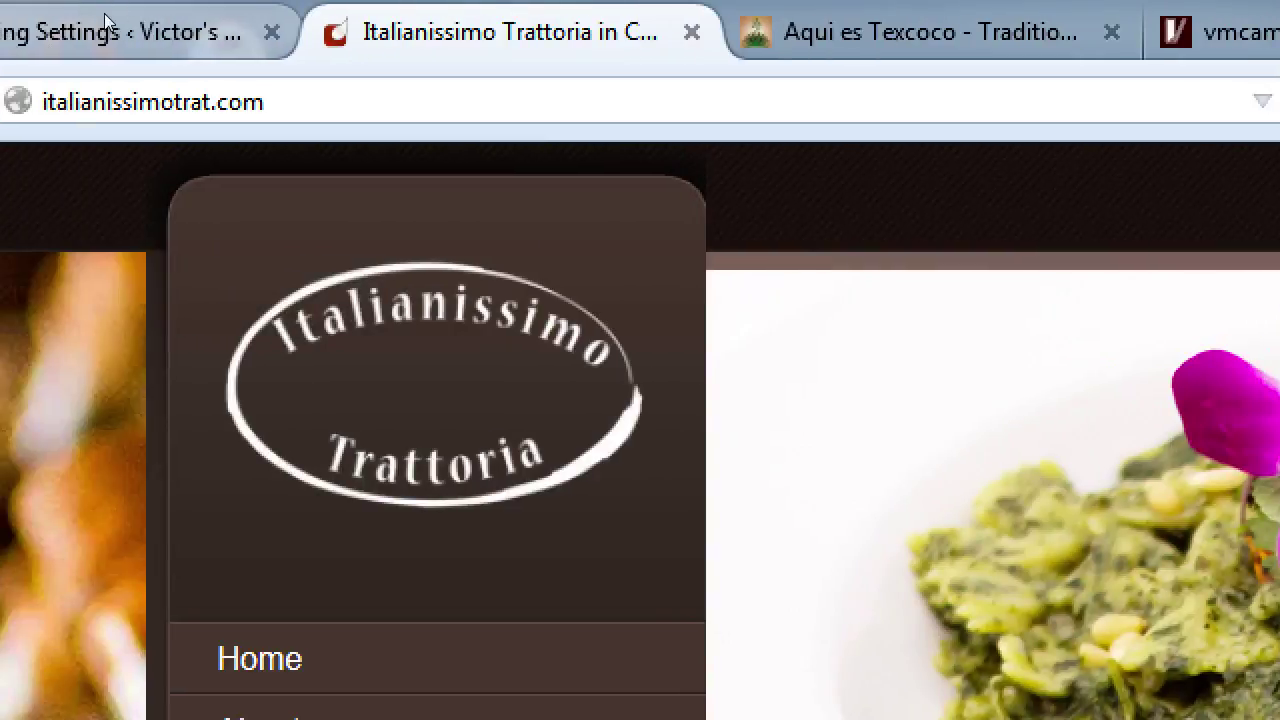
left_click(106, 26)
Try 'A static page', leave the Homepage and Posts page lists unset, then revert to 'Your latest posts'.
key("Down")
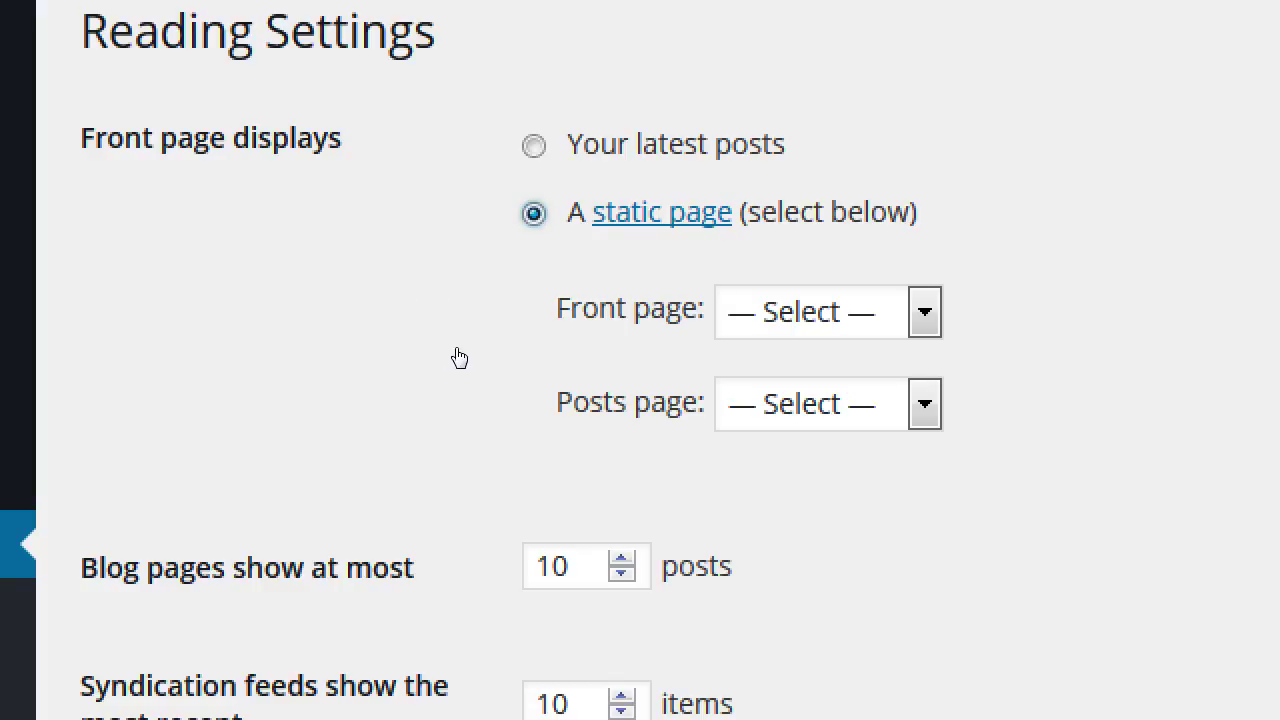
key("Tab")
key("alt+Down")
key("Down")
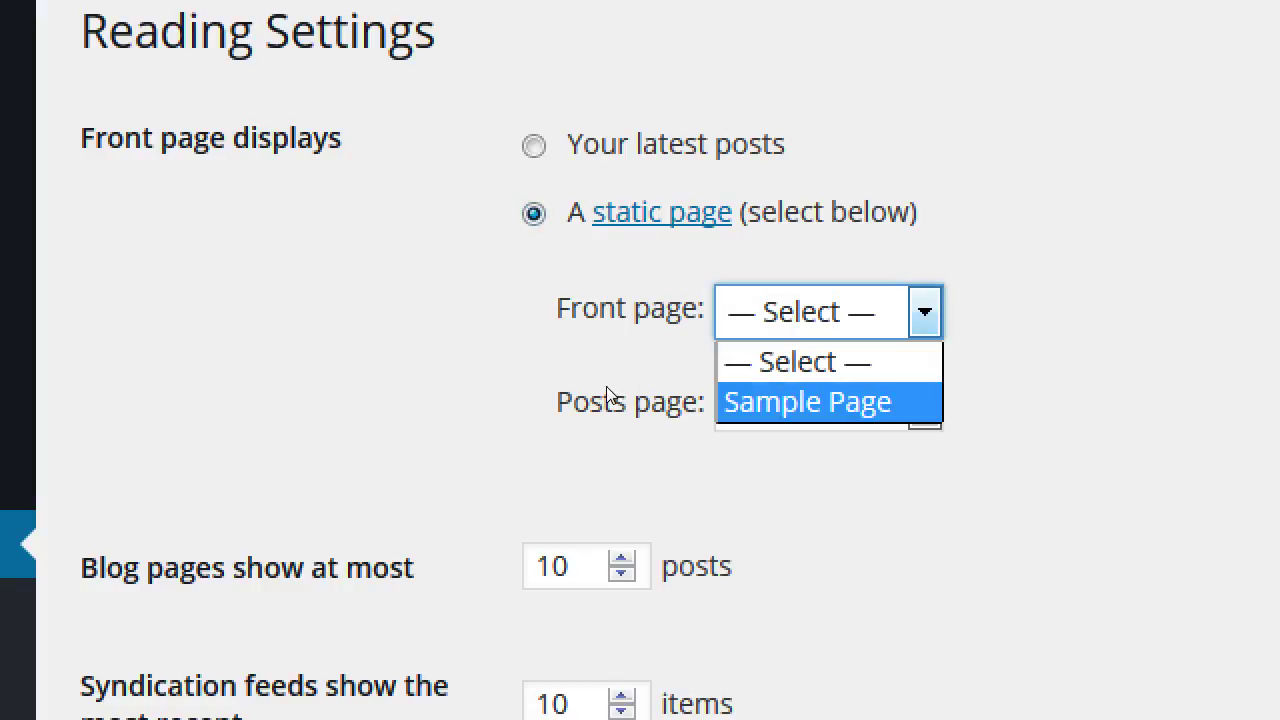
key("Up")
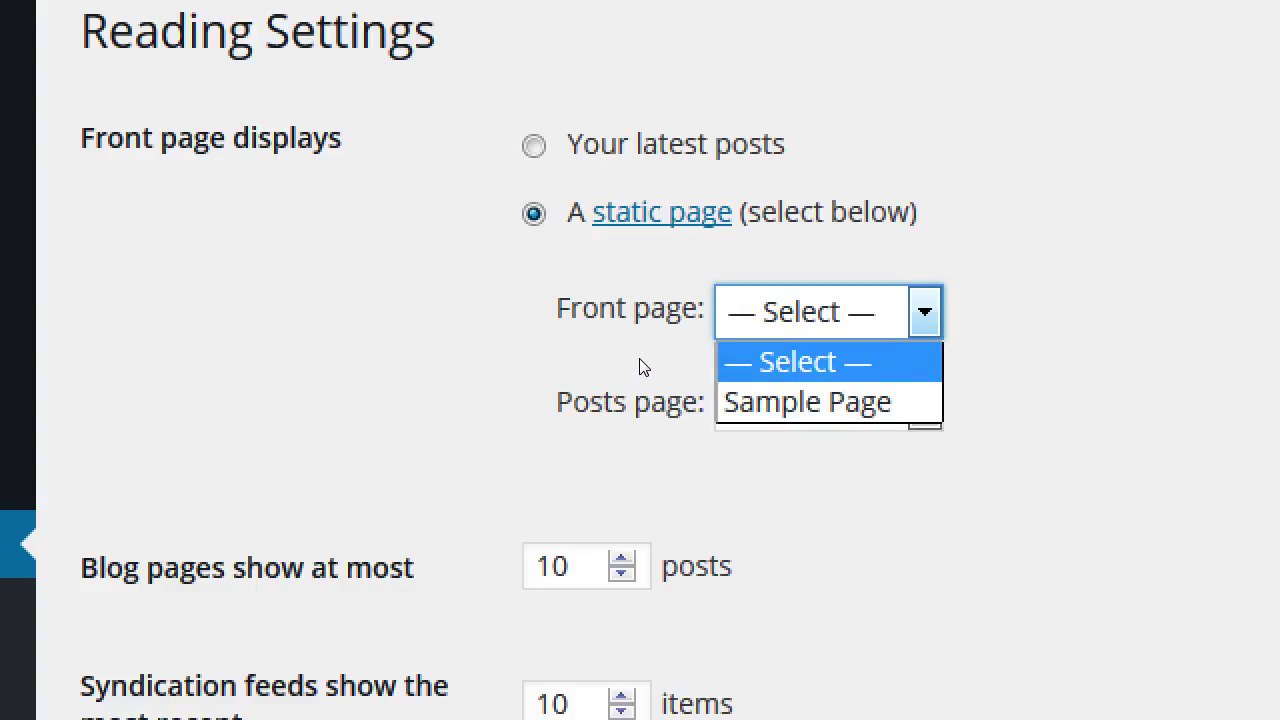
left_click(640, 367)
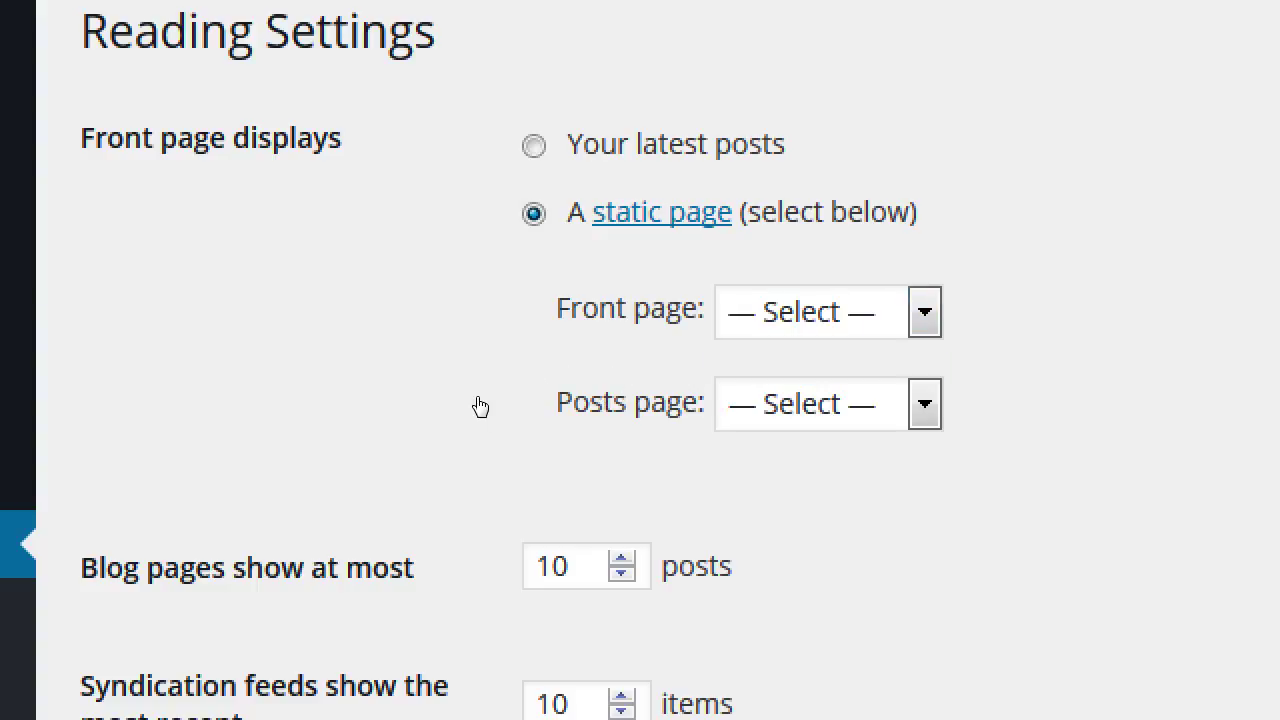
key("Tab")
key("alt+Down")
key("Down")
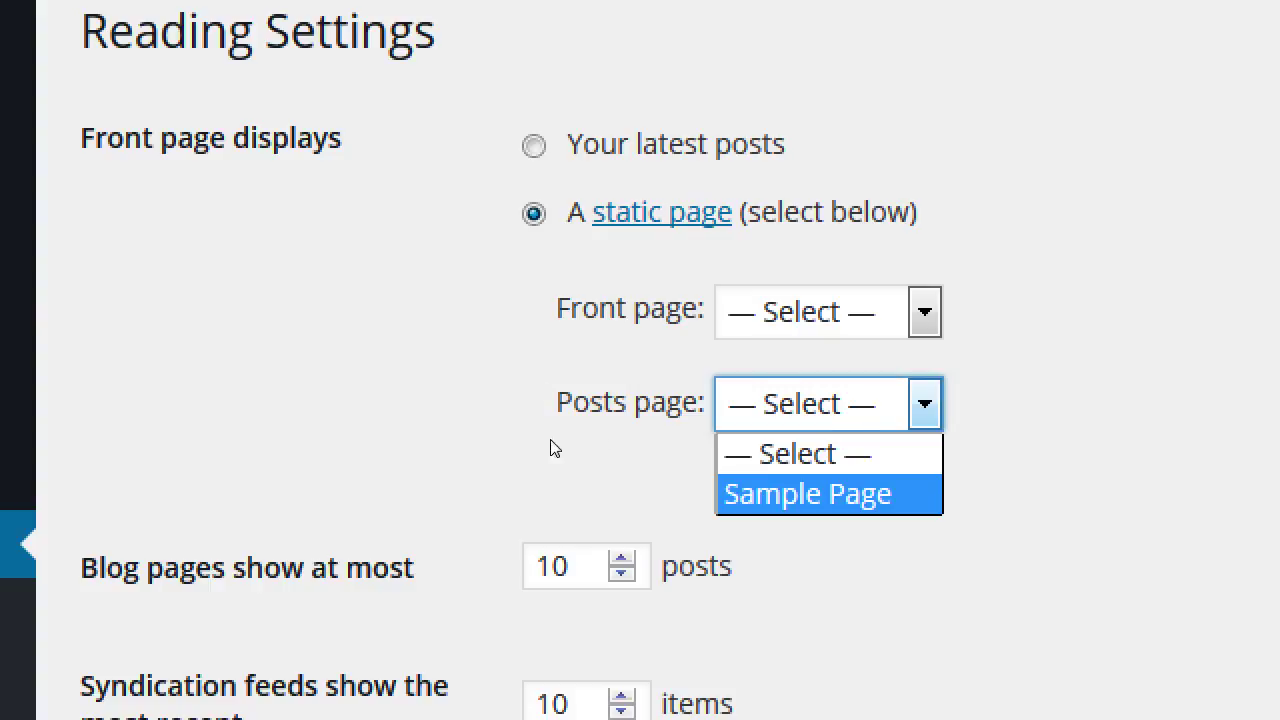
key("Up")
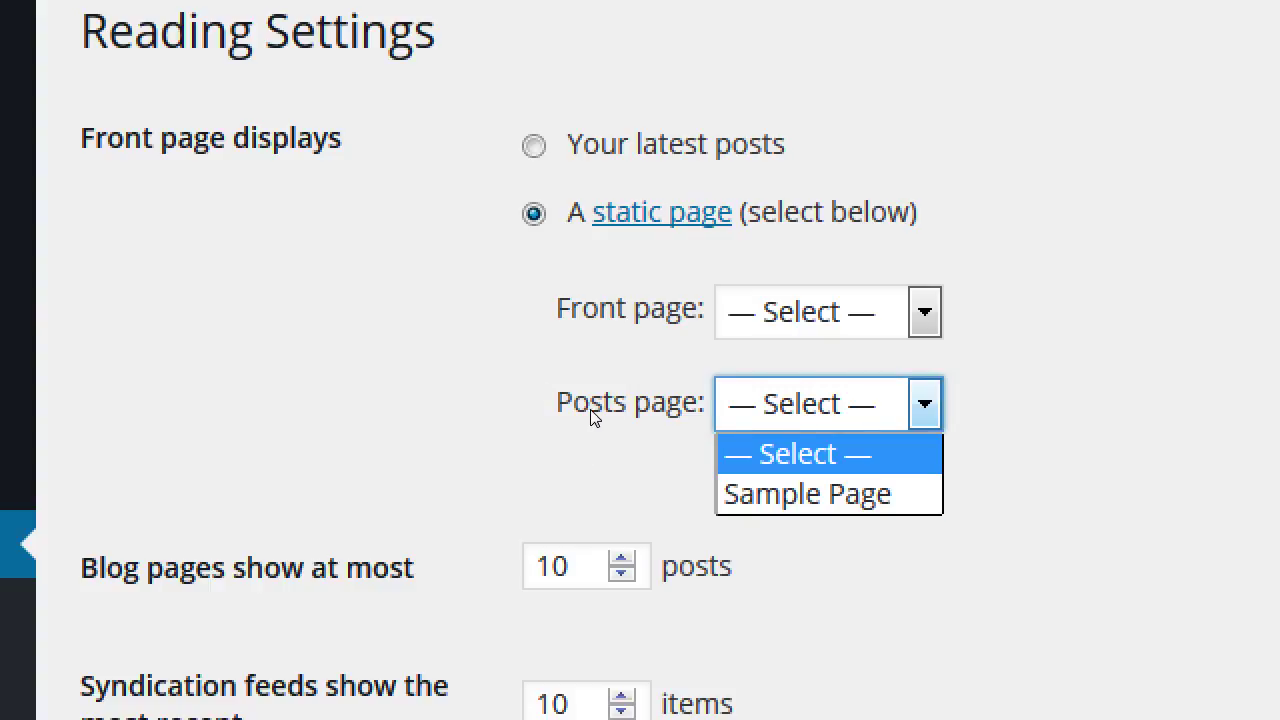
left_click(700, 410)
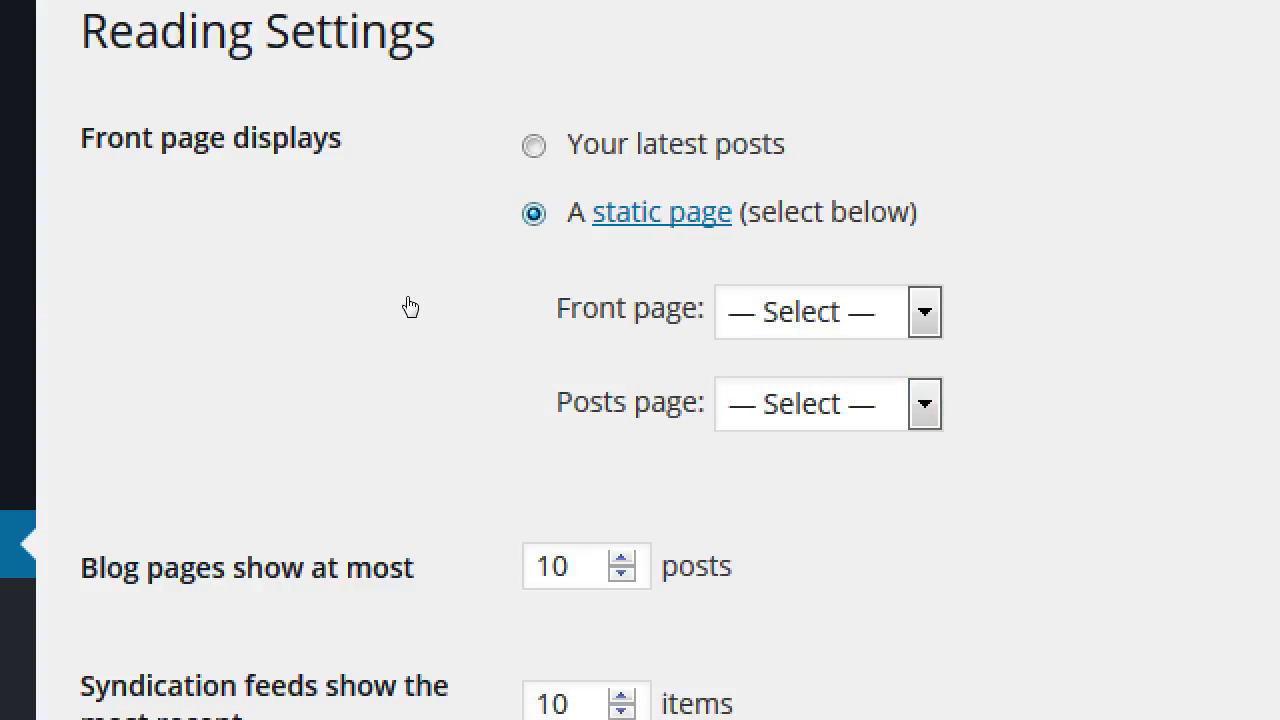
key("Up")
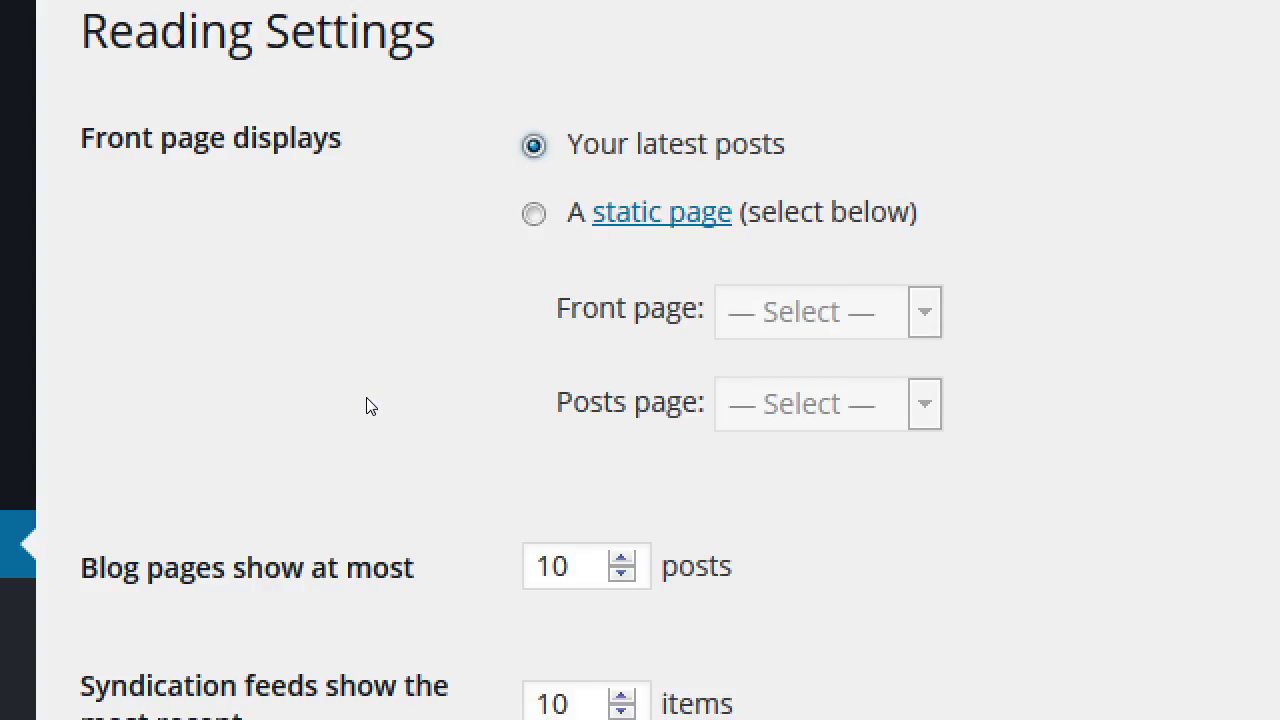
Toggle between static page and latest posts again, keep 'Your latest posts', and bring up Aqui es Texcoco.
key("Down")
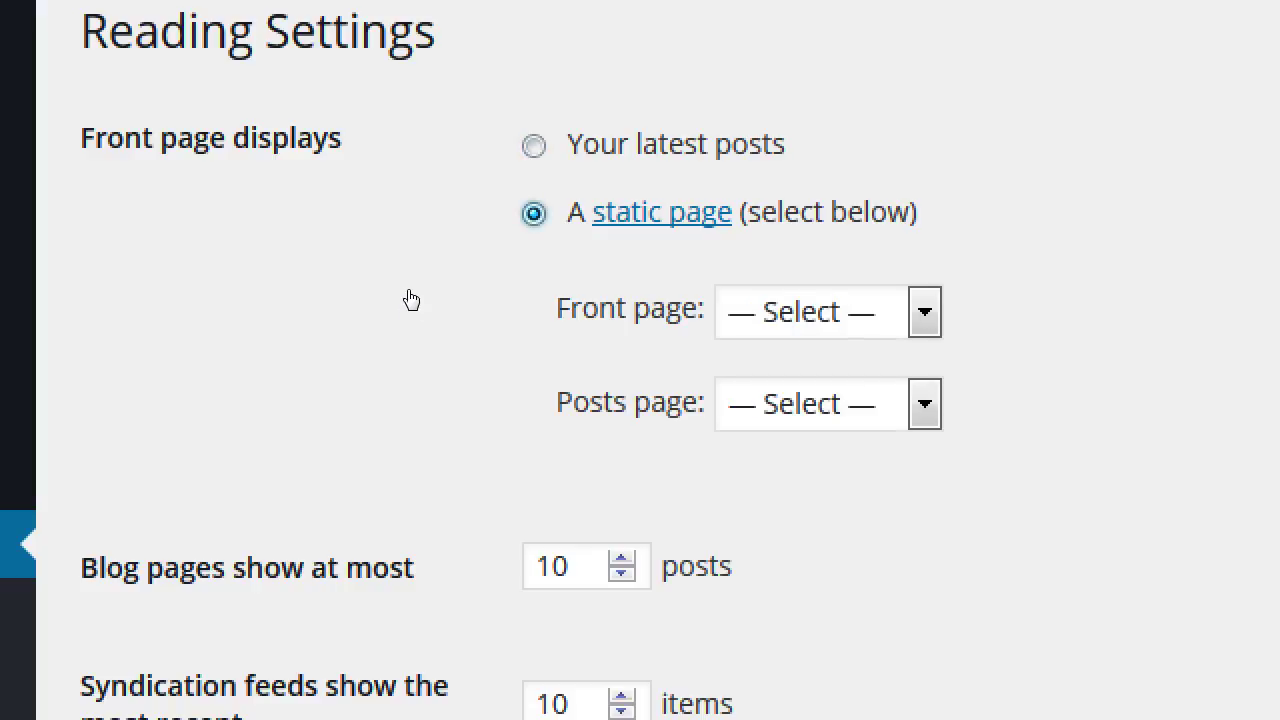
key("Up")
key("Down")
key("Up")
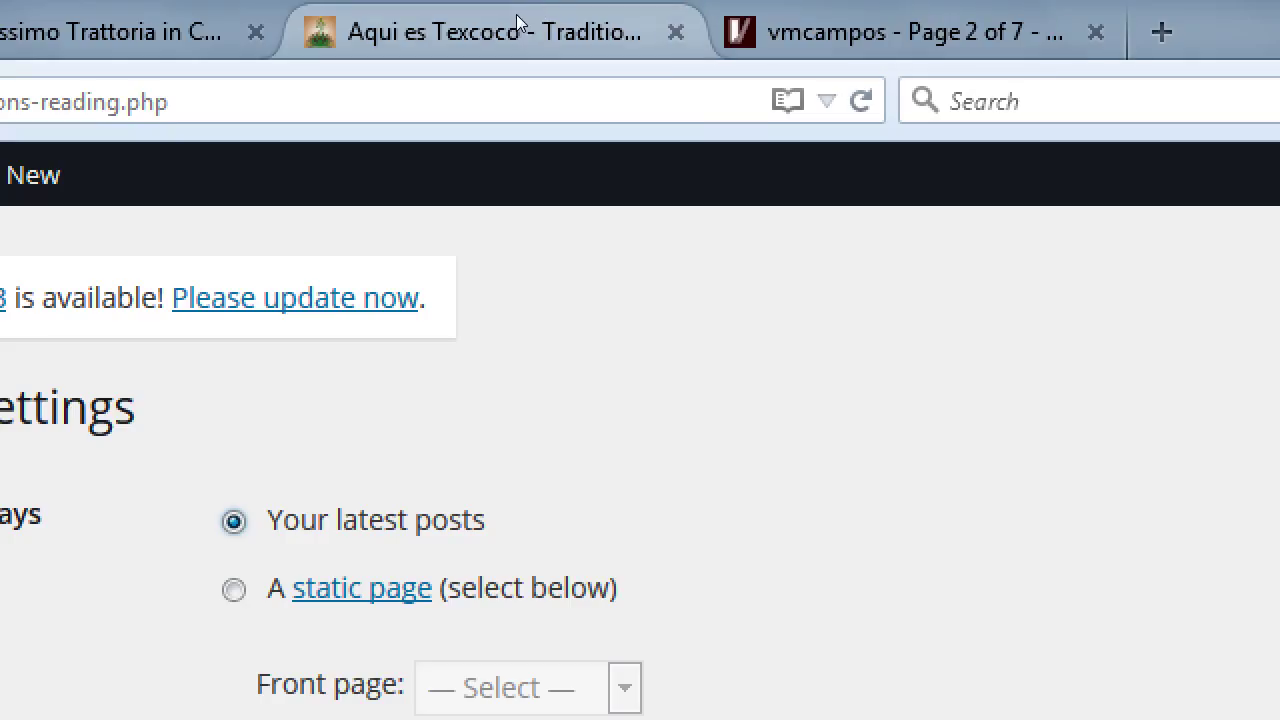
left_click(516, 22)
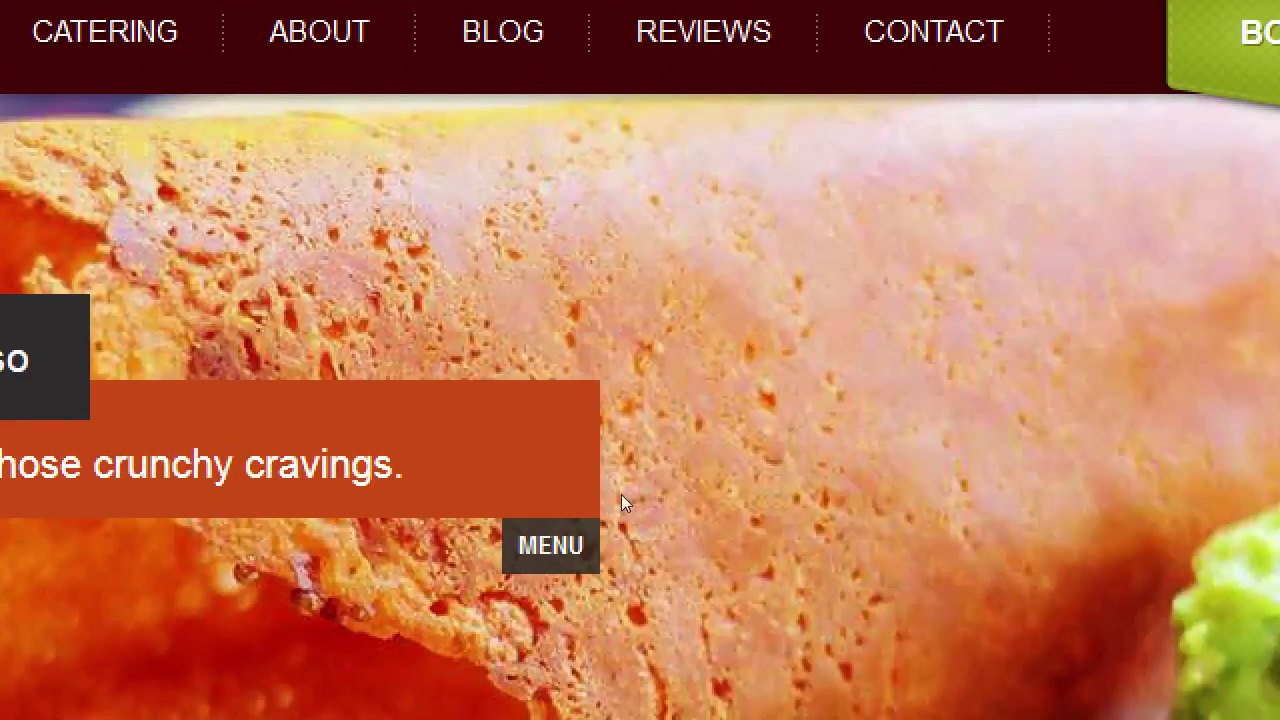
Scroll through the vmcampos blog and Italianissimo Trattoria pages, then return to WordPress Reading Settings.
scroll(434, 416, "down", 10)
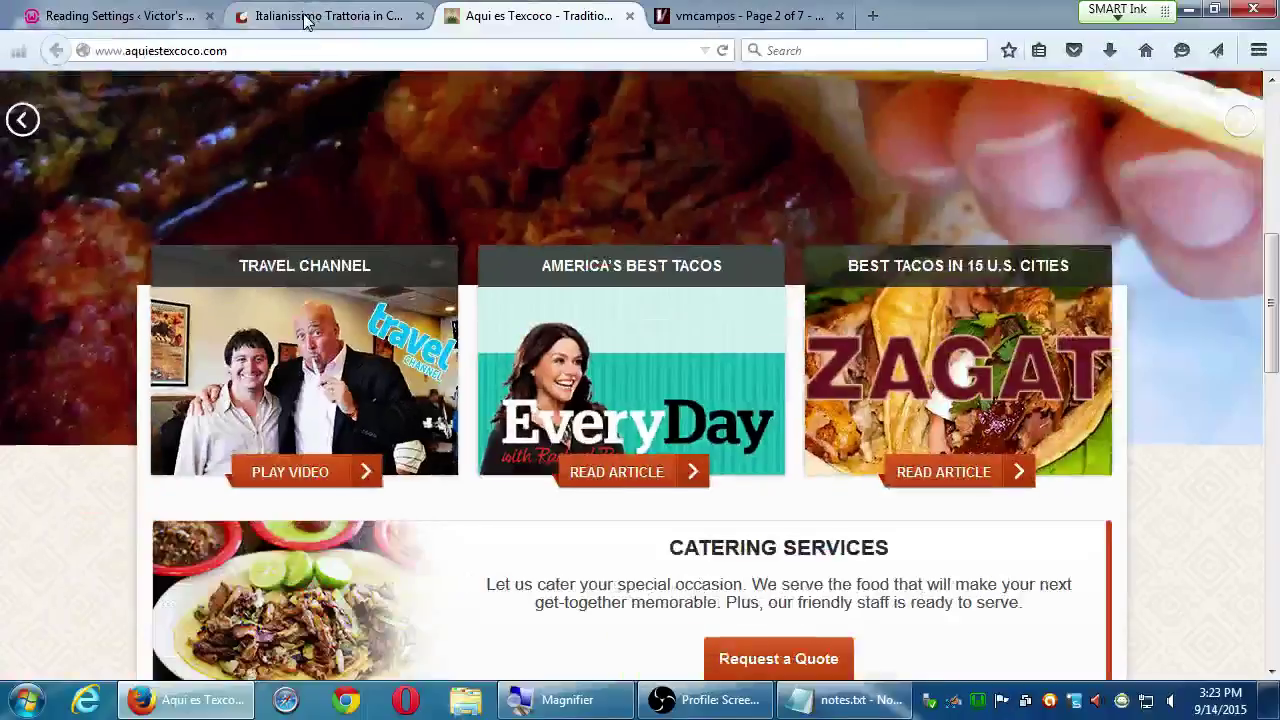
left_click(700, 20)
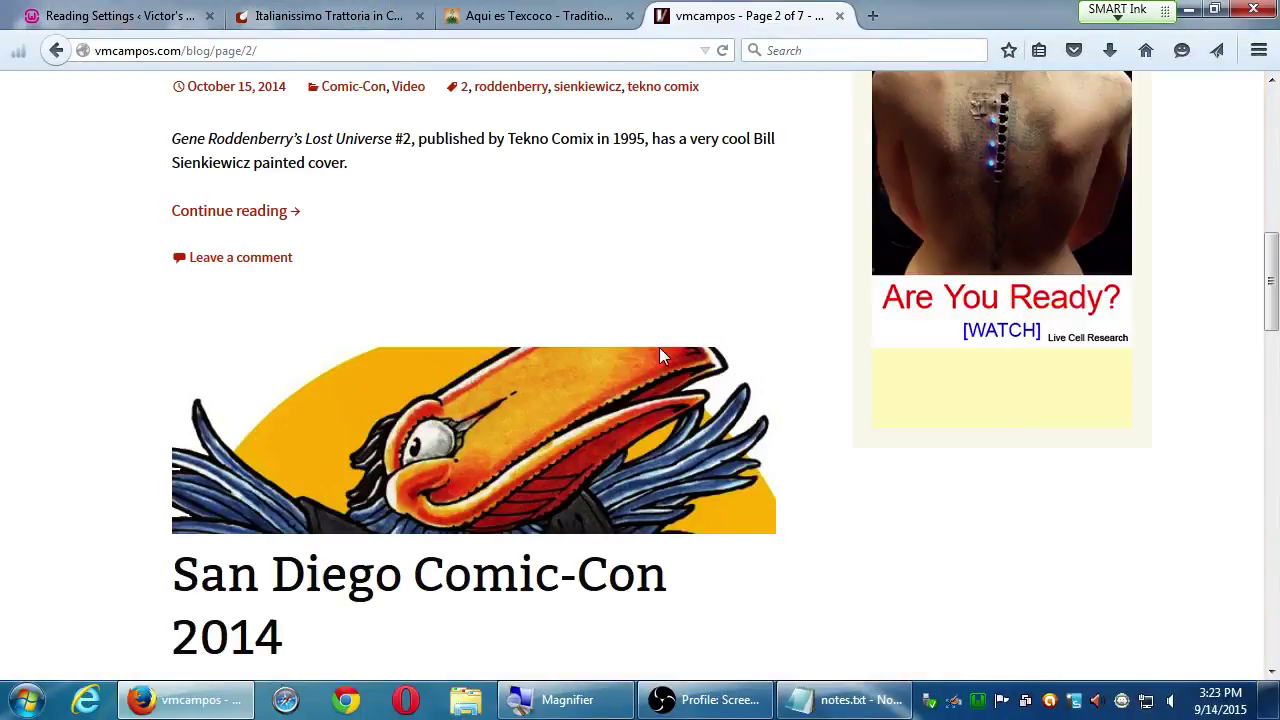
scroll(659, 350, "up", 4)
scroll(659, 350, "up", 5)
scroll(659, 350, "down", 1)
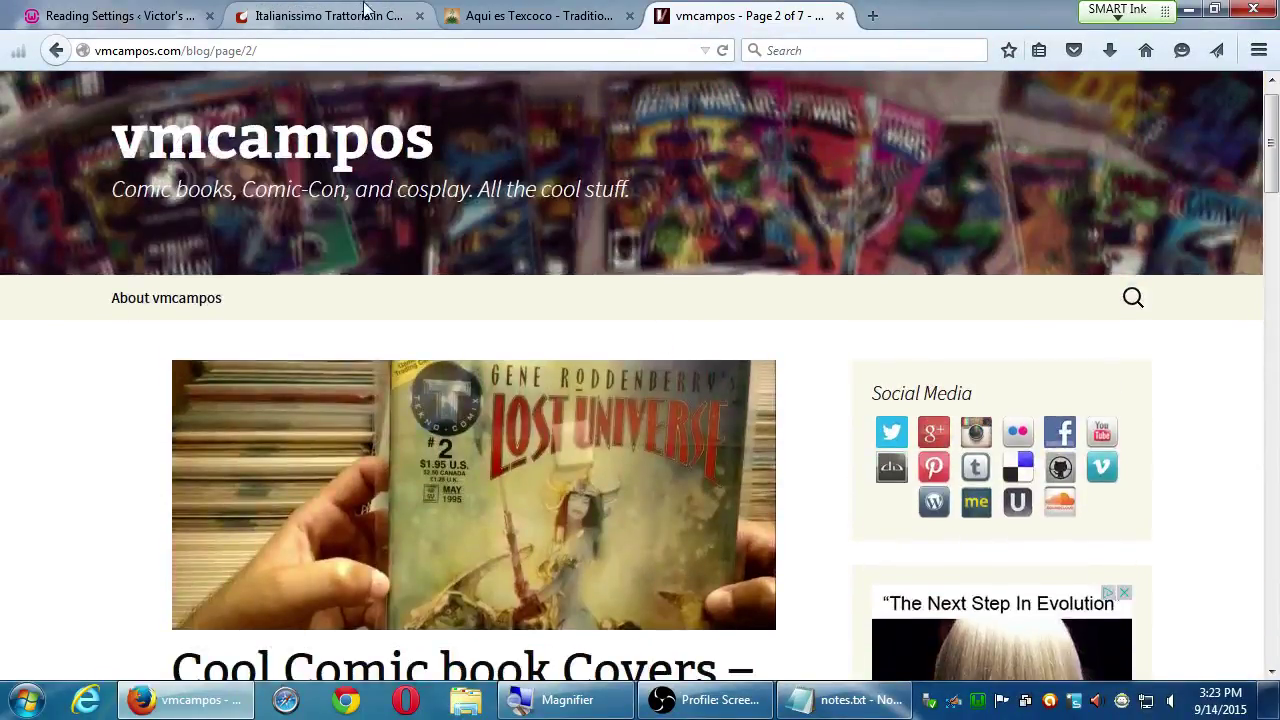
left_click(297, 20)
scroll(437, 334, "down", 3)
scroll(437, 334, "up", 3)
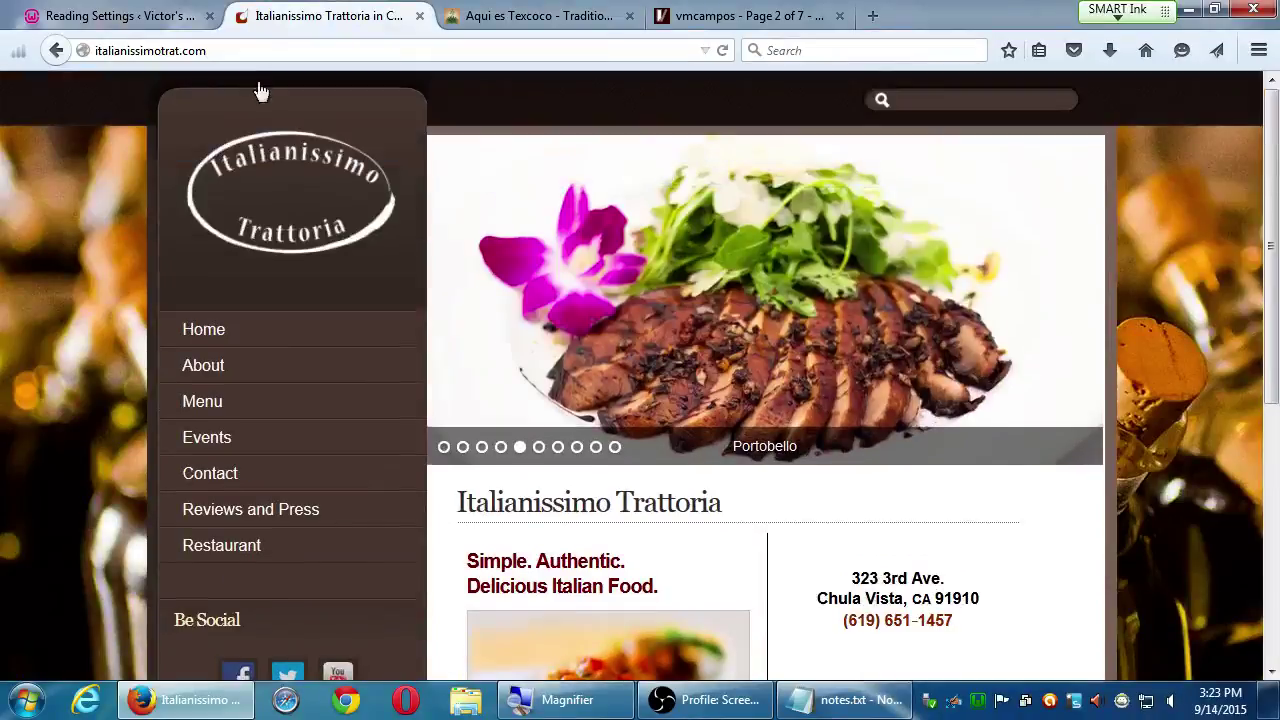
left_click(125, 18)
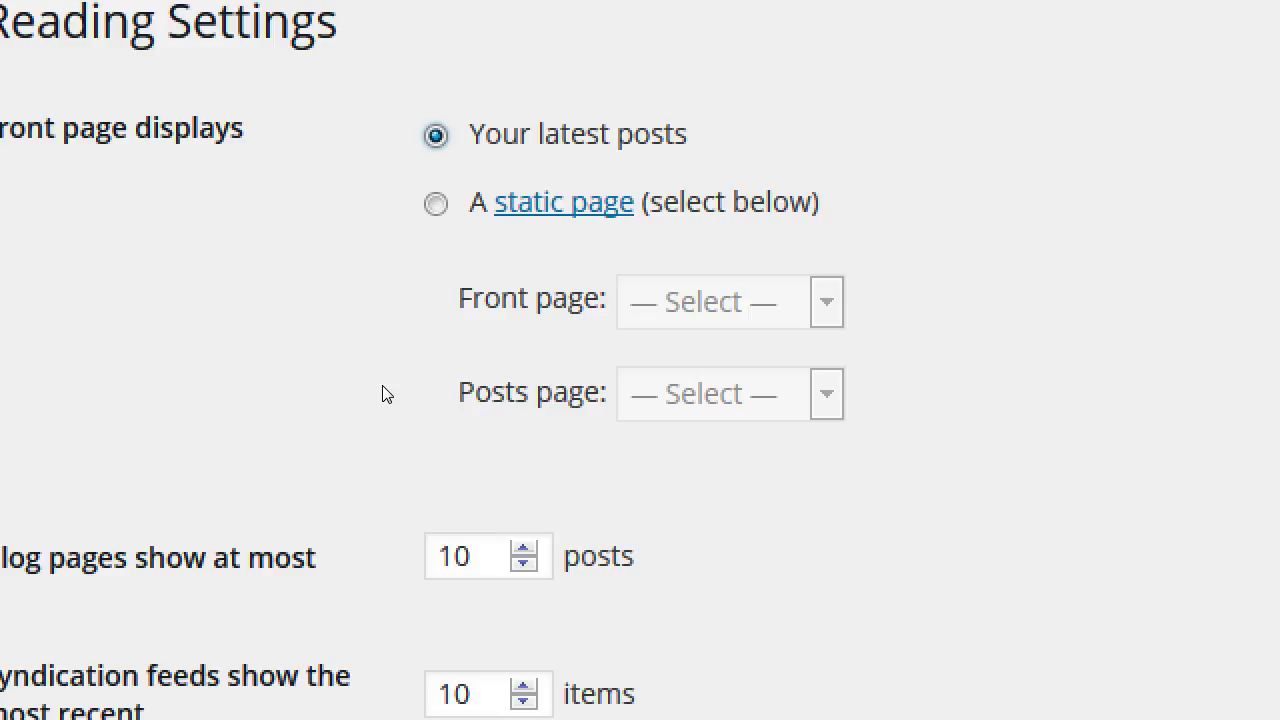
mouse_move(3, 419)
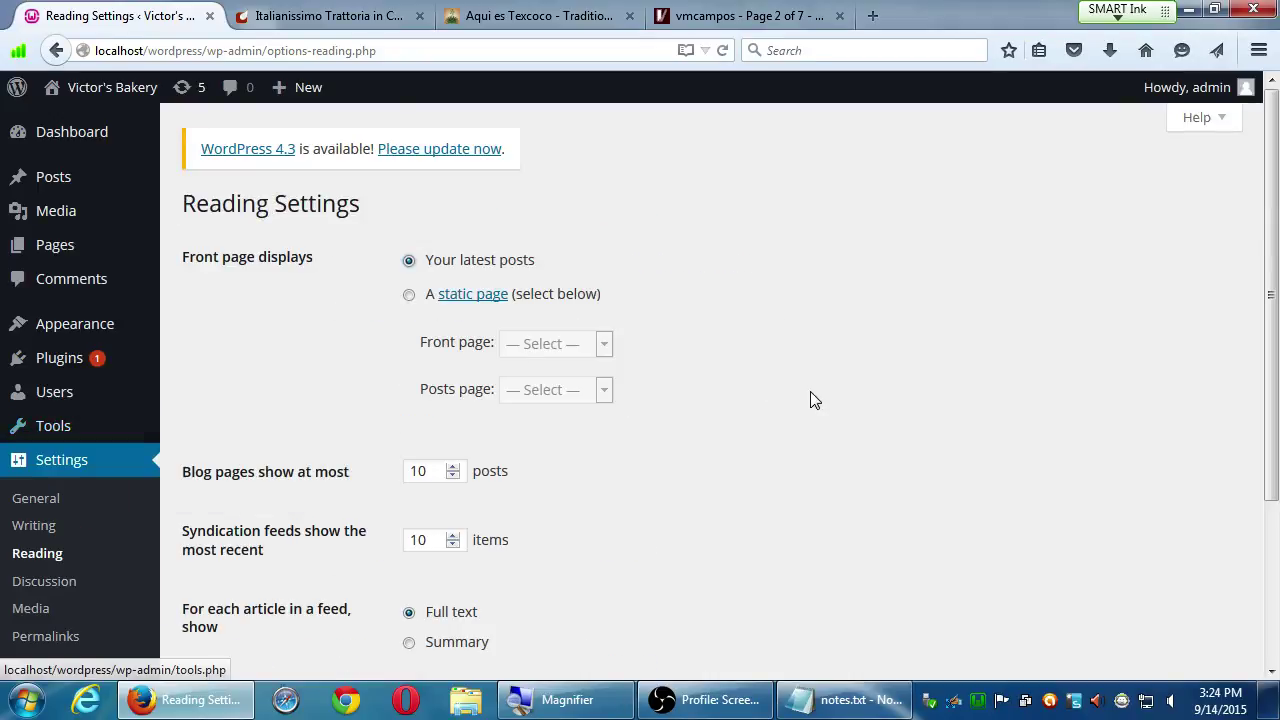
scroll(866, 489, "down", 1)
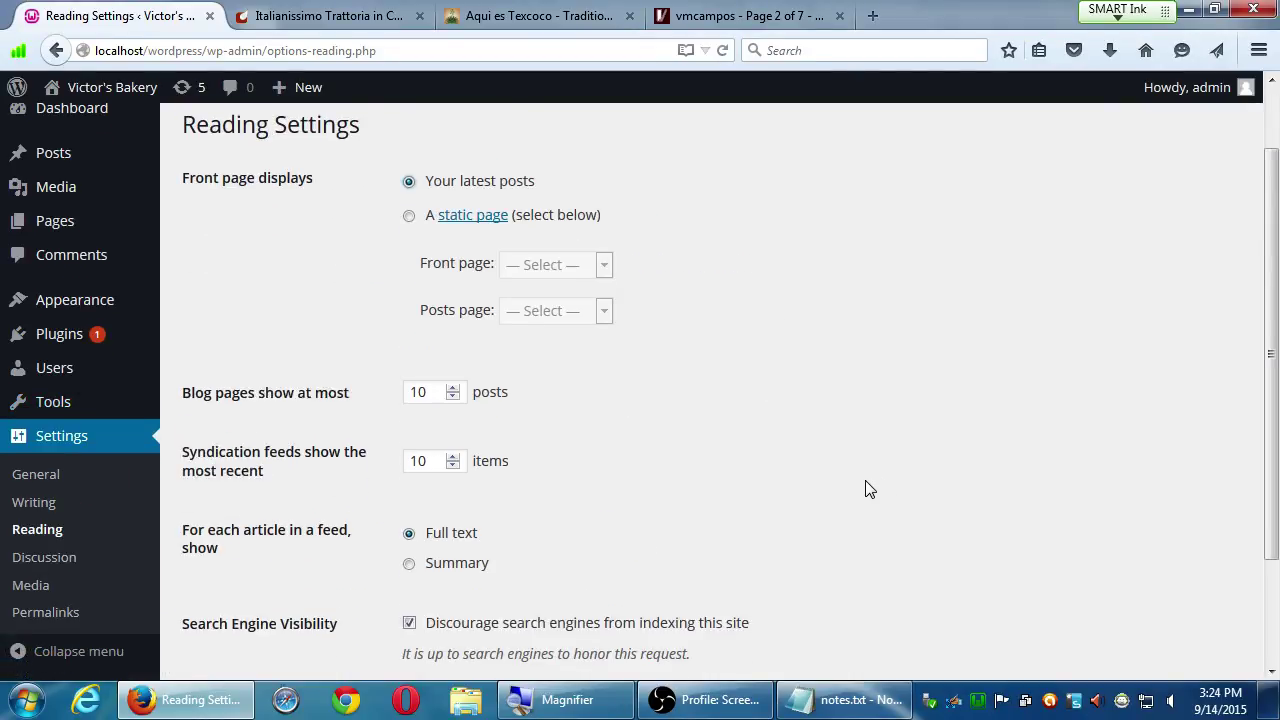
scroll(480, 440, "down", 1)
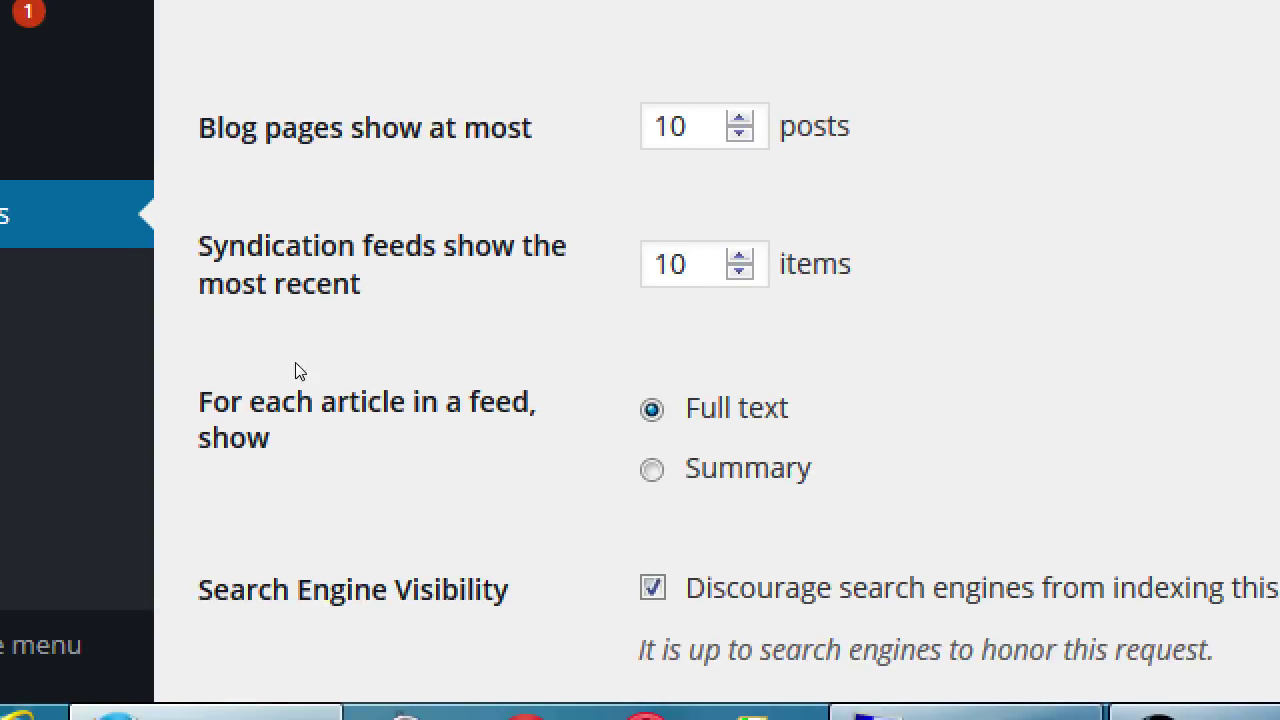
left_click_drag(530, 578, 314, 443)
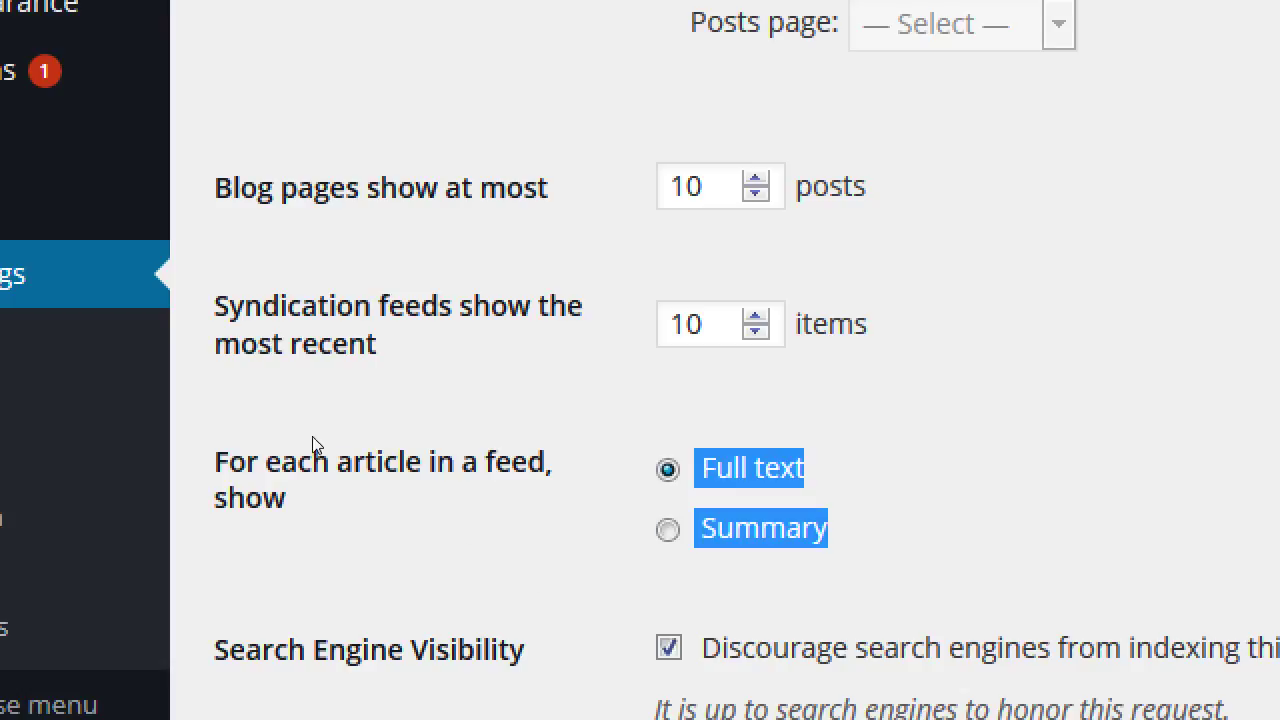
left_click_drag(940, 648, 549, 623)
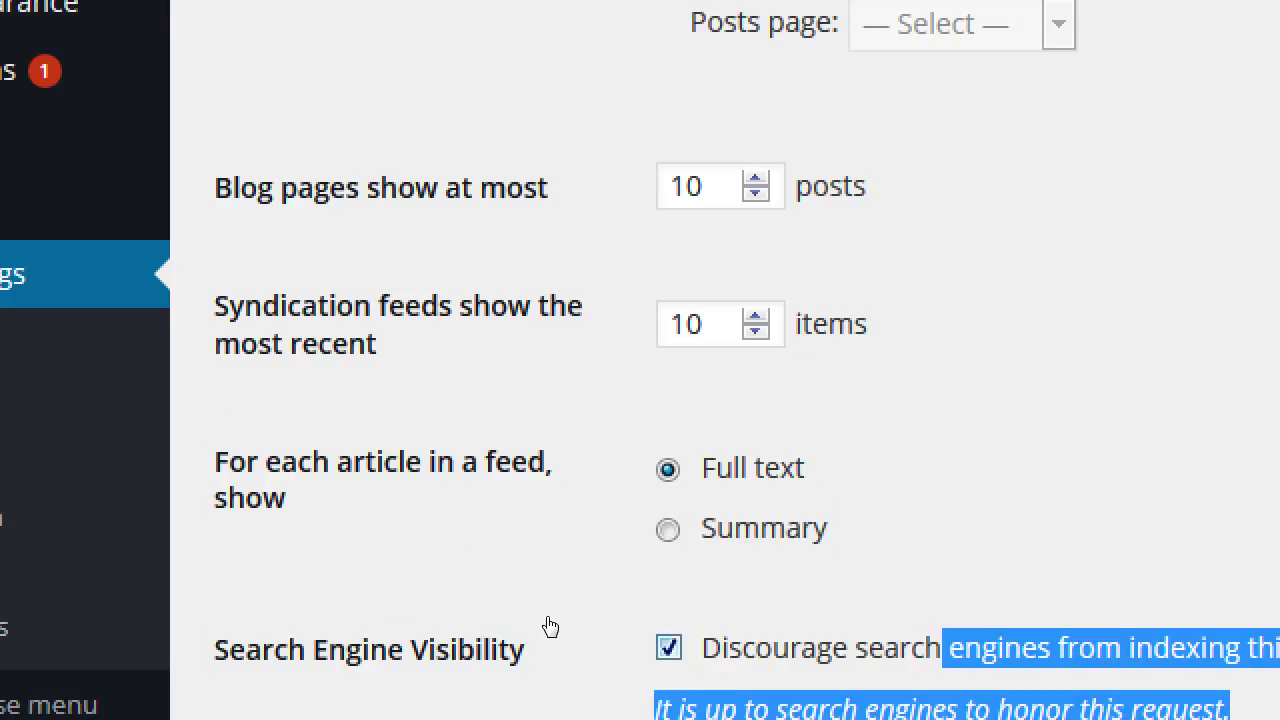
left_click(549, 583)
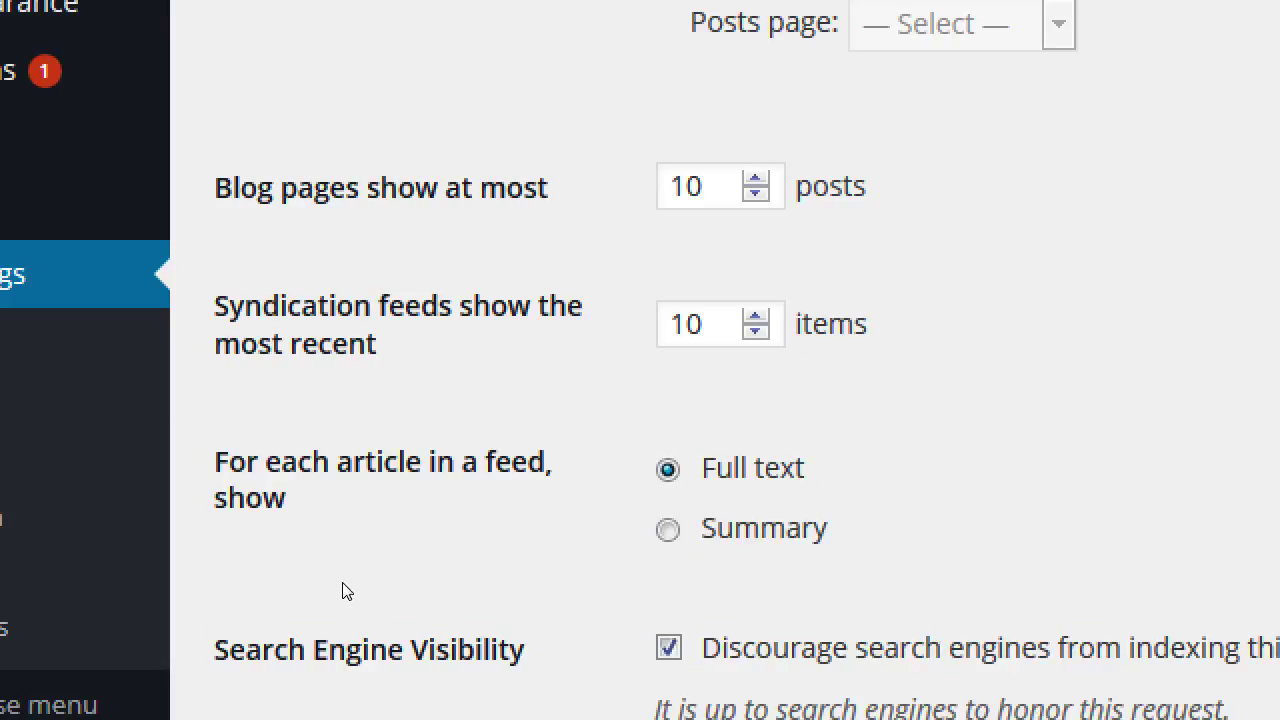
scroll(330, 595, "down", 3)
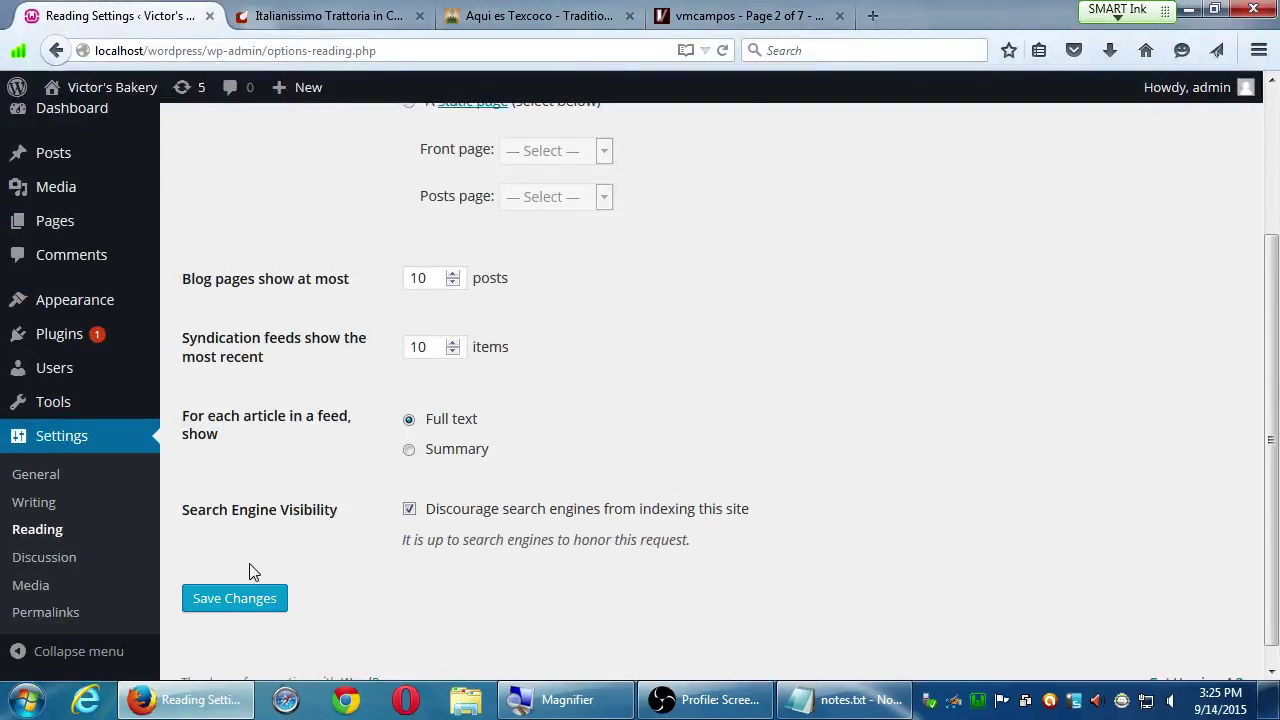
scroll(257, 572, "up", 3)
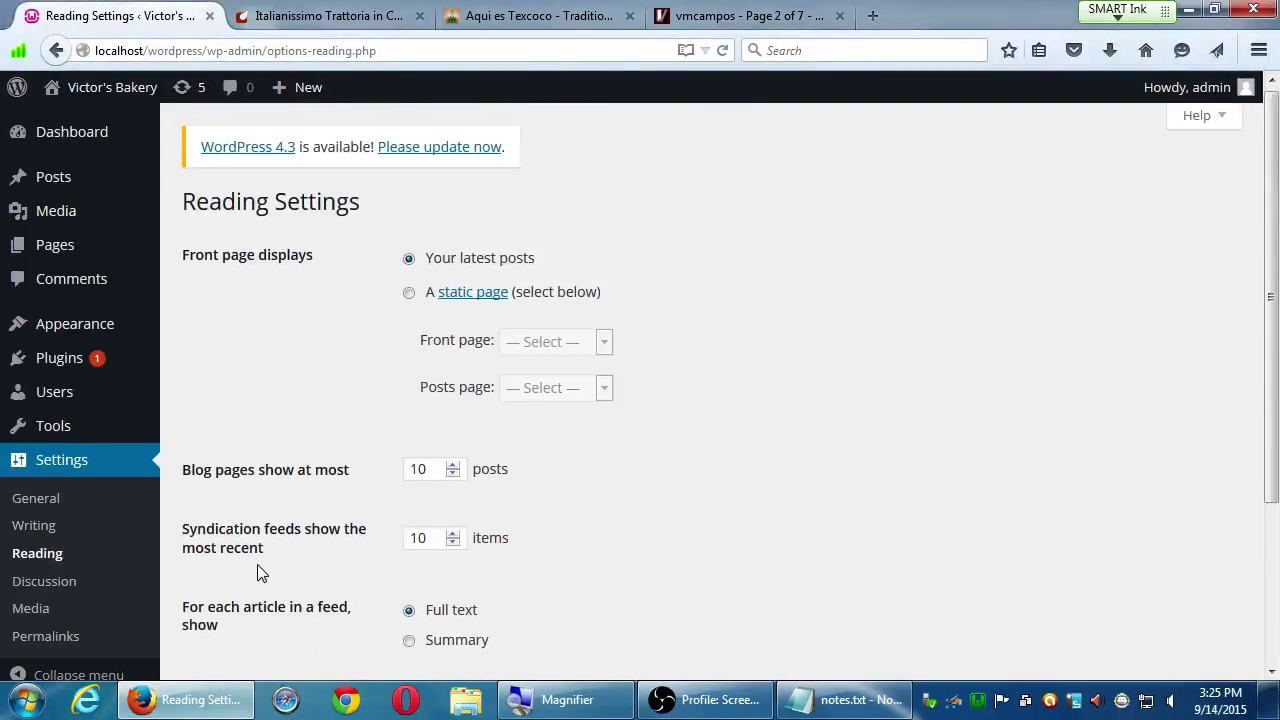
scroll(257, 572, "down", 3)
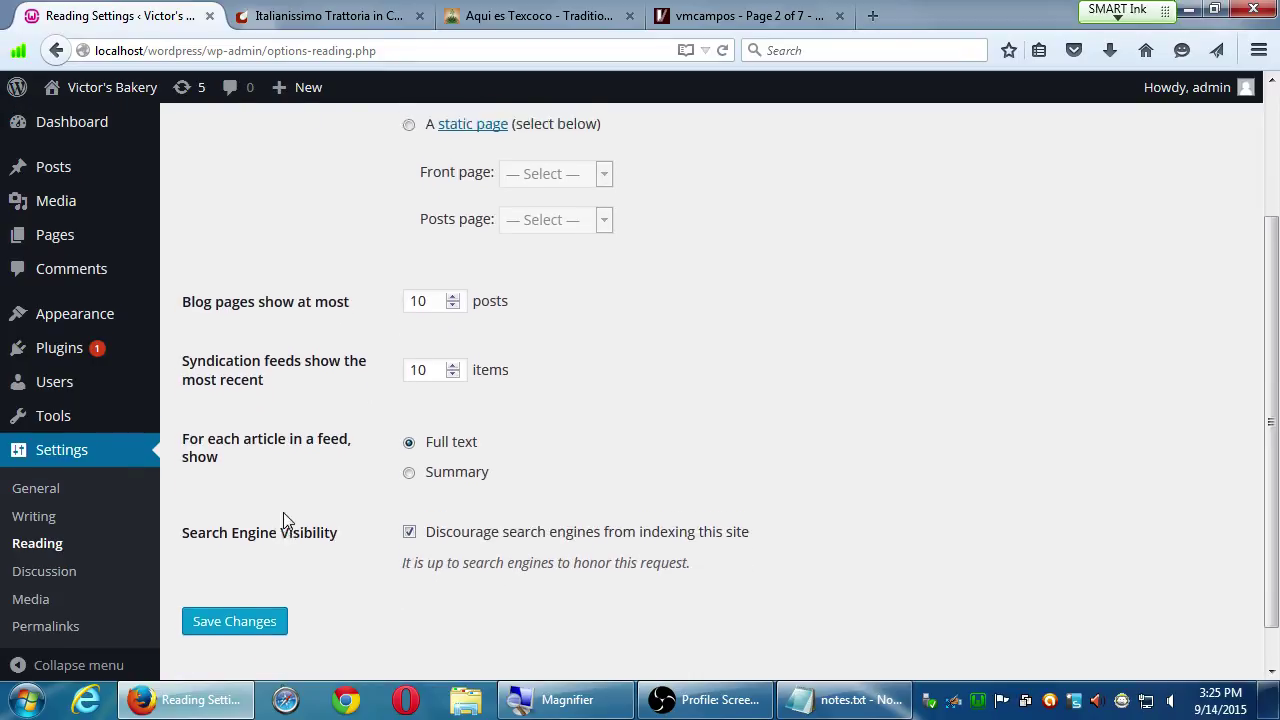
scroll(283, 512, "up", 3)
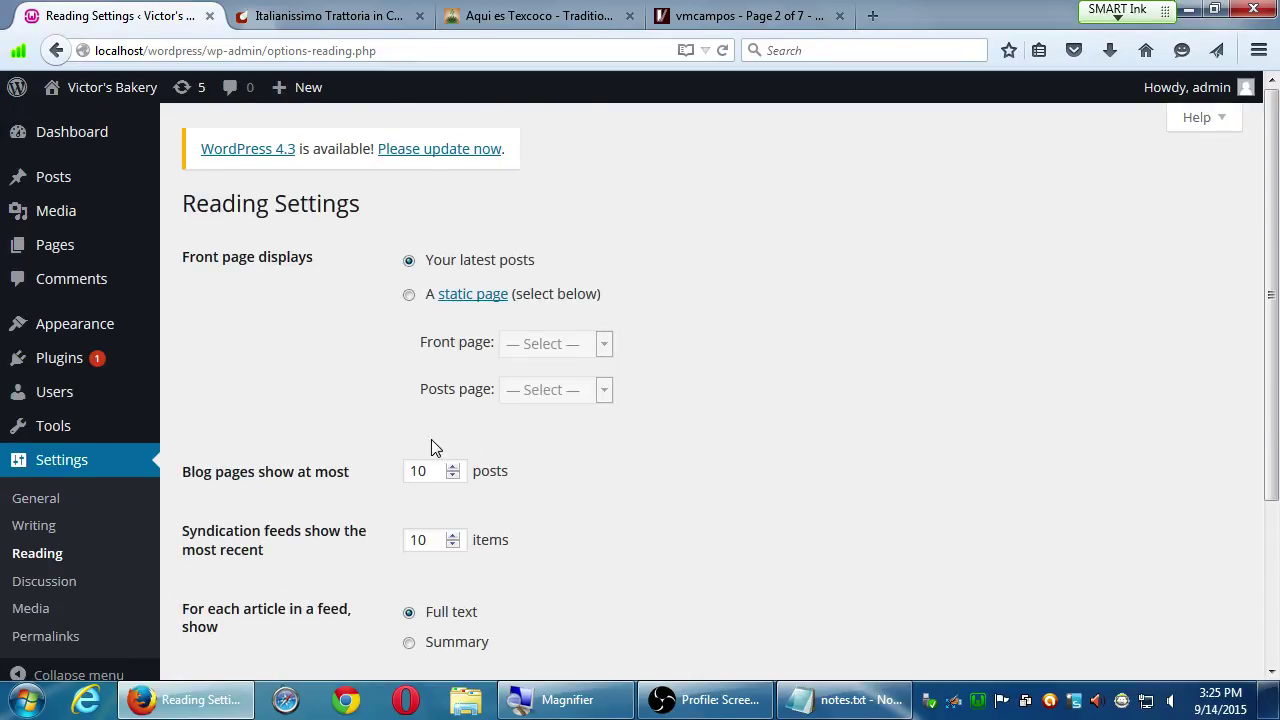
scroll(374, 414, "down", 2)
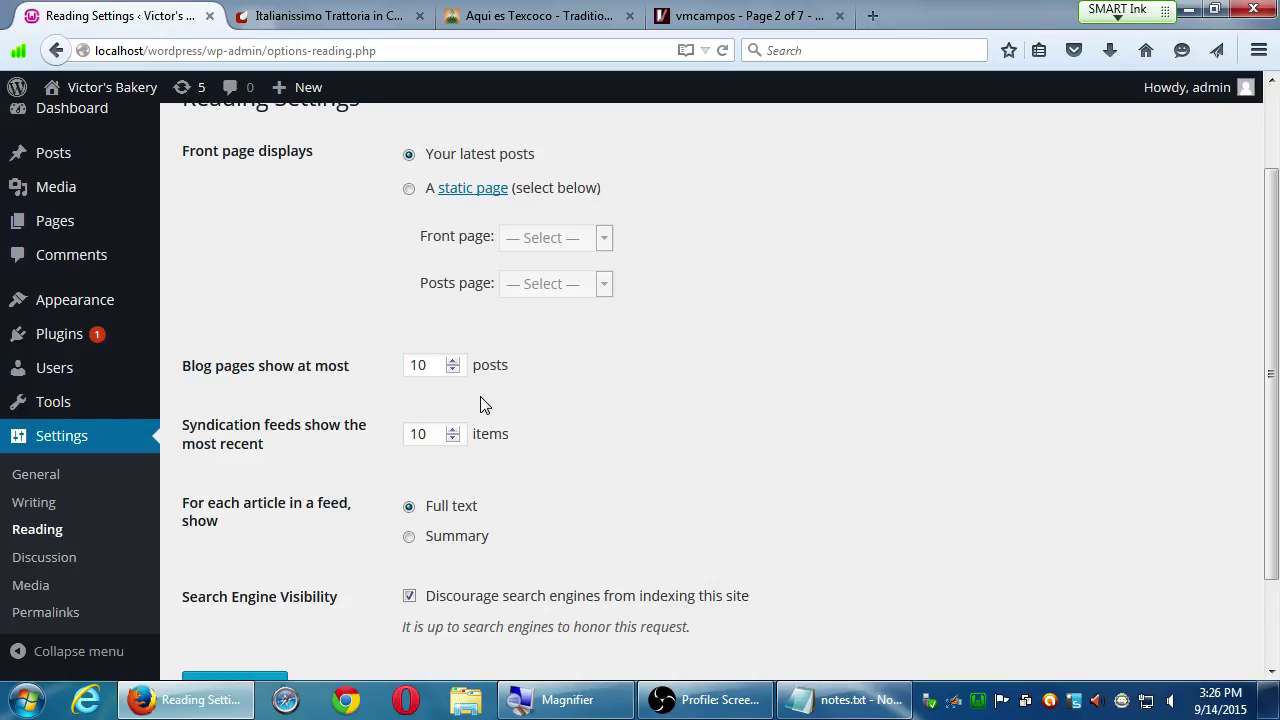
scroll(507, 395, "down", 2)
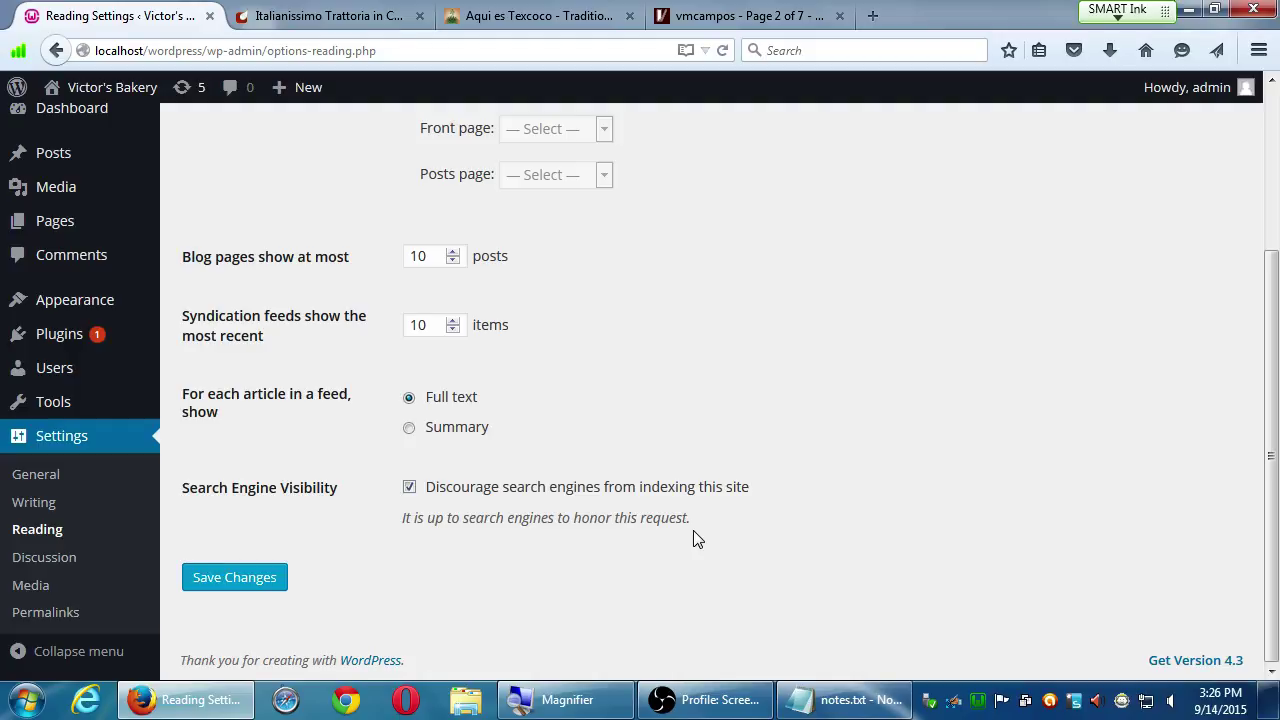
In Settings > Discussion, tick 'Attempt to notify any blogs linked to from the article'.
left_click(62, 568)
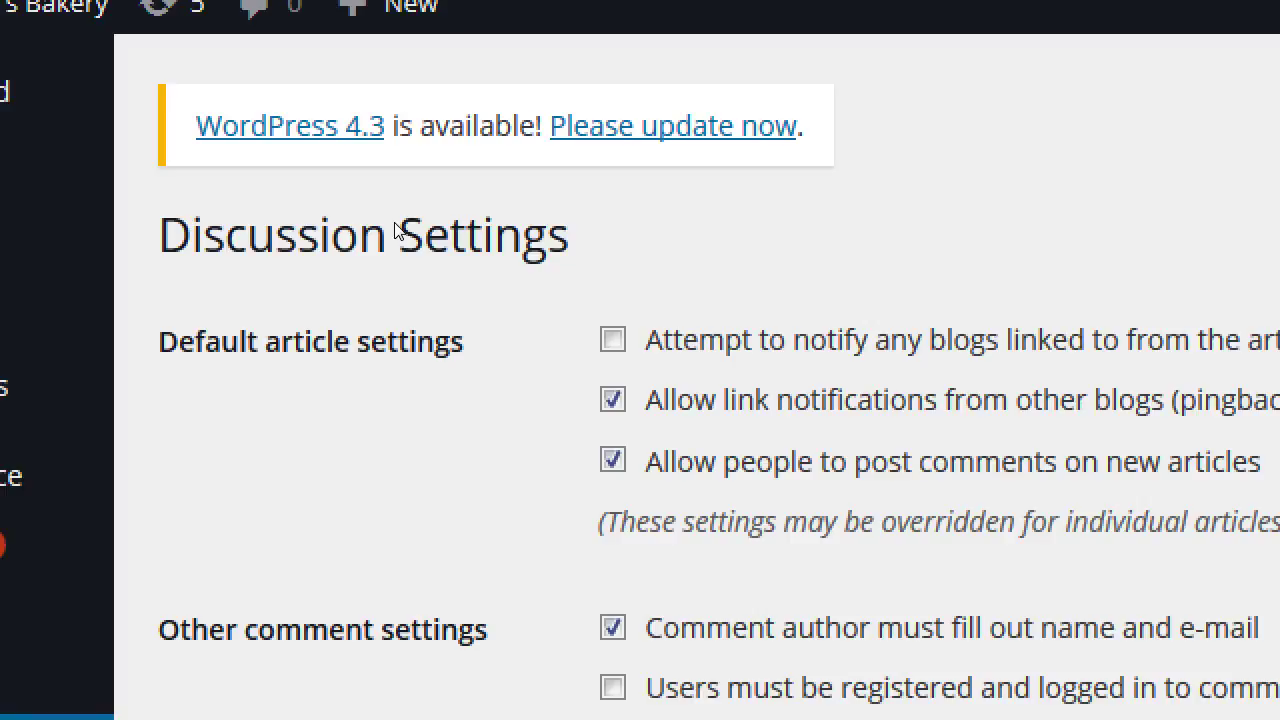
key("Tab")
key("space")
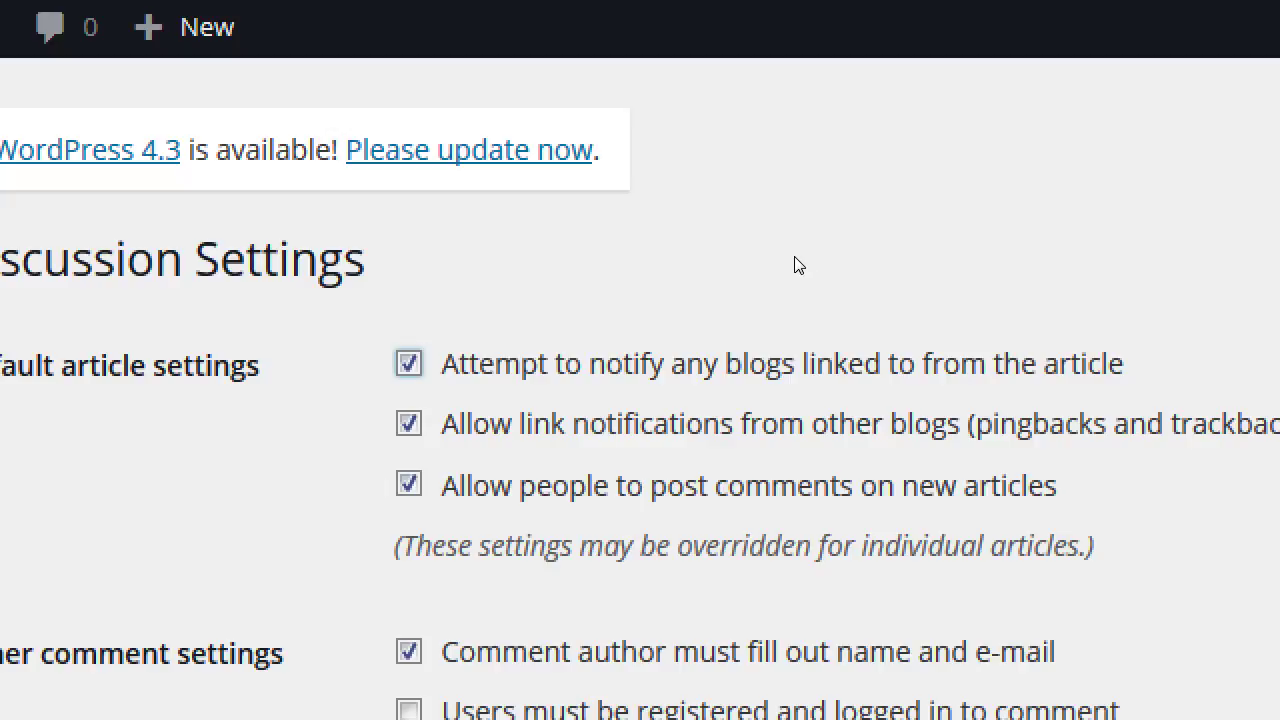
Toggle notifying linked blogs, and switch comments on new articles off and back on.
key("space")
key("space")
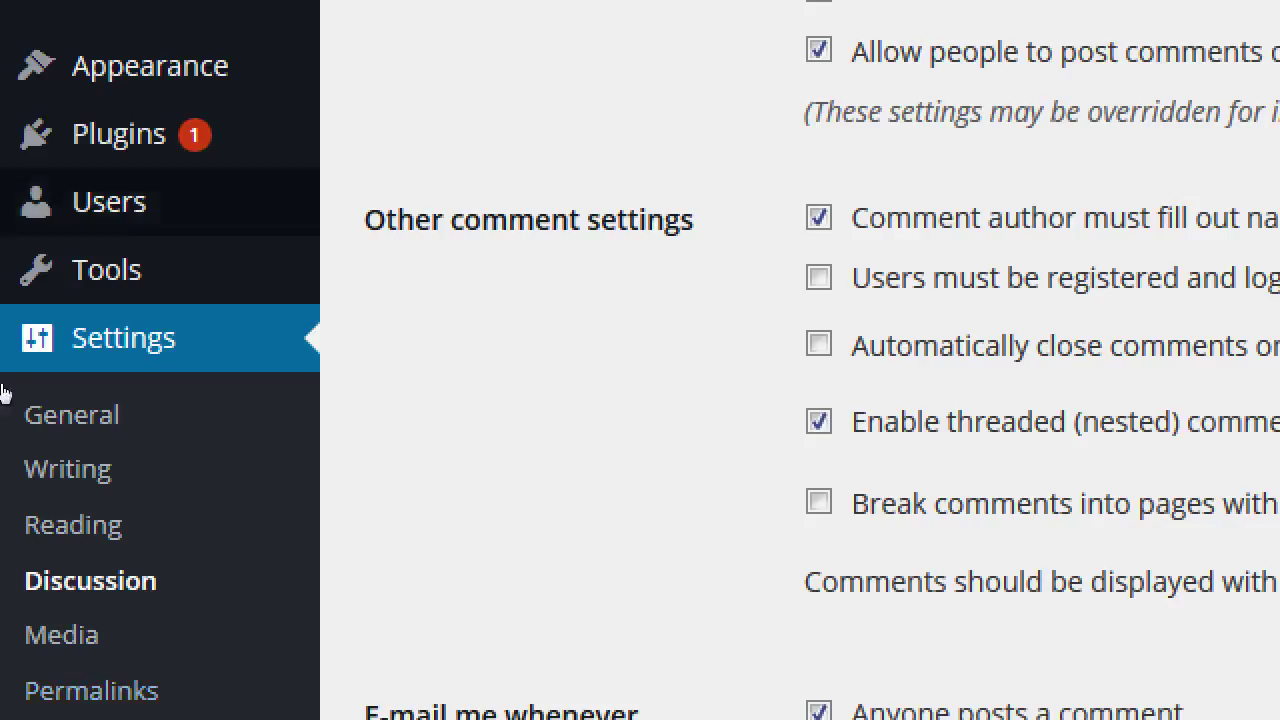
scroll(3, 394, "up", 2)
mouse_move(2, 125)
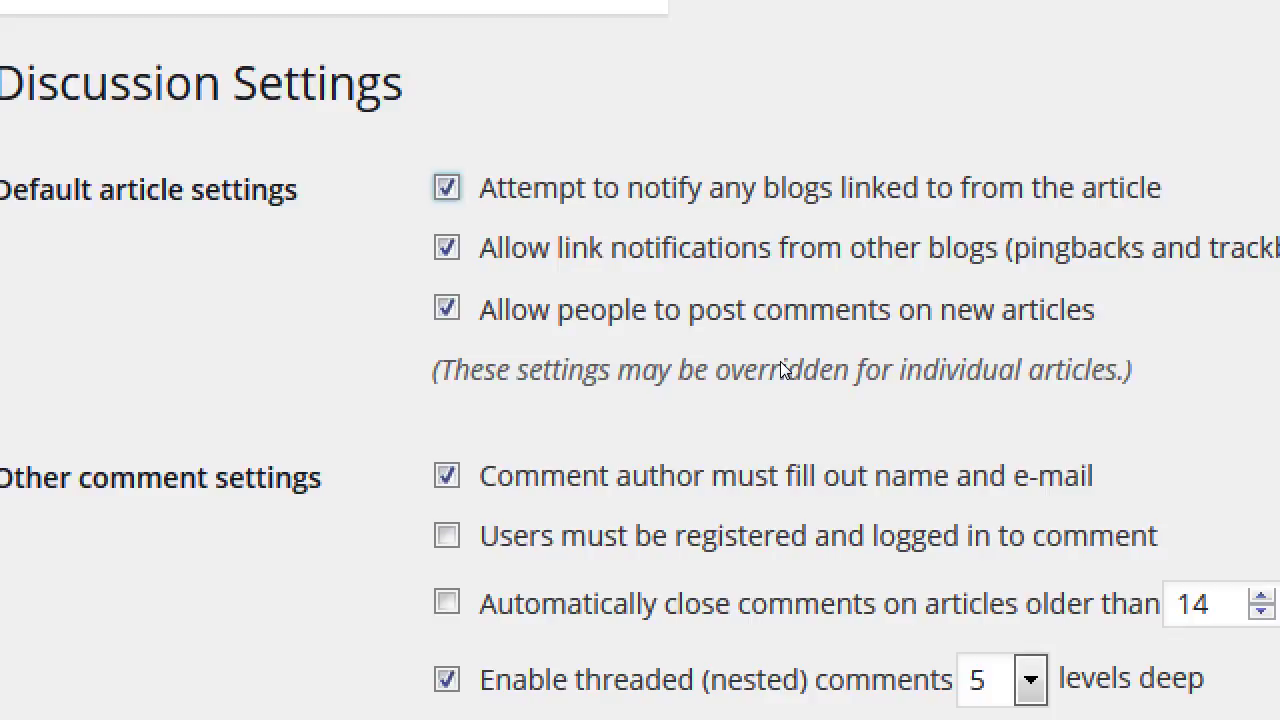
left_click(663, 322)
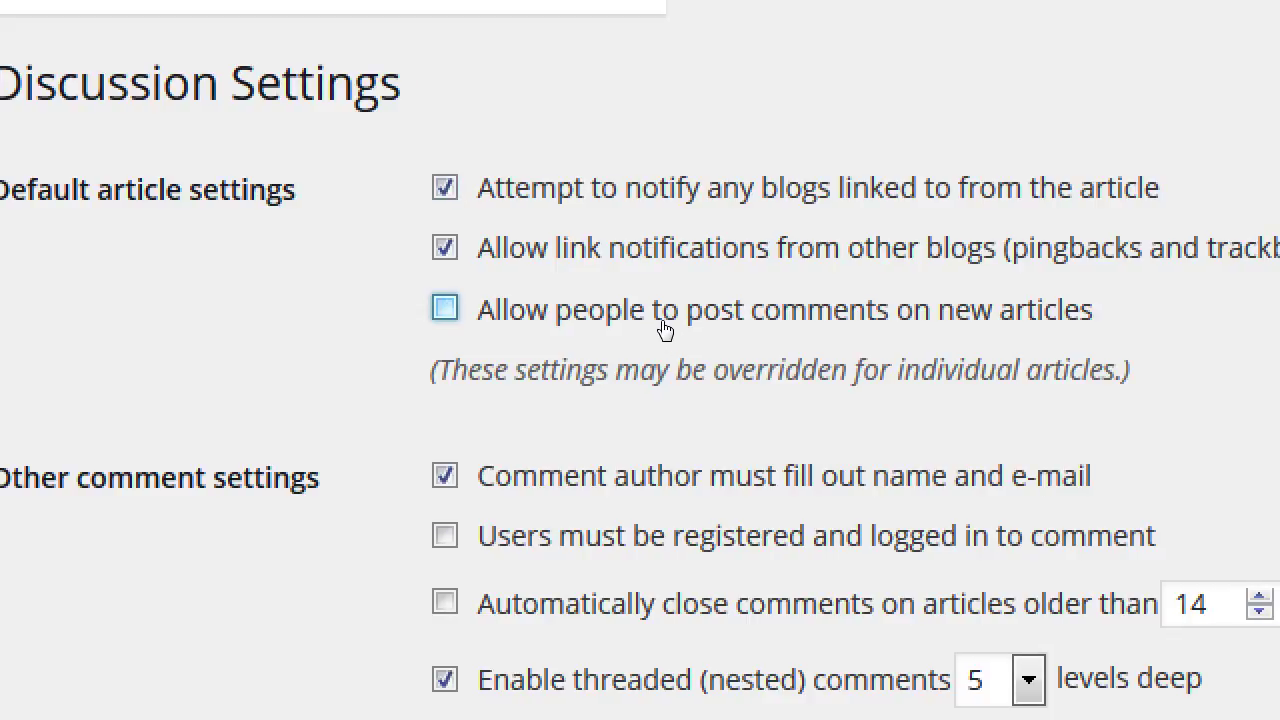
left_click(662, 322)
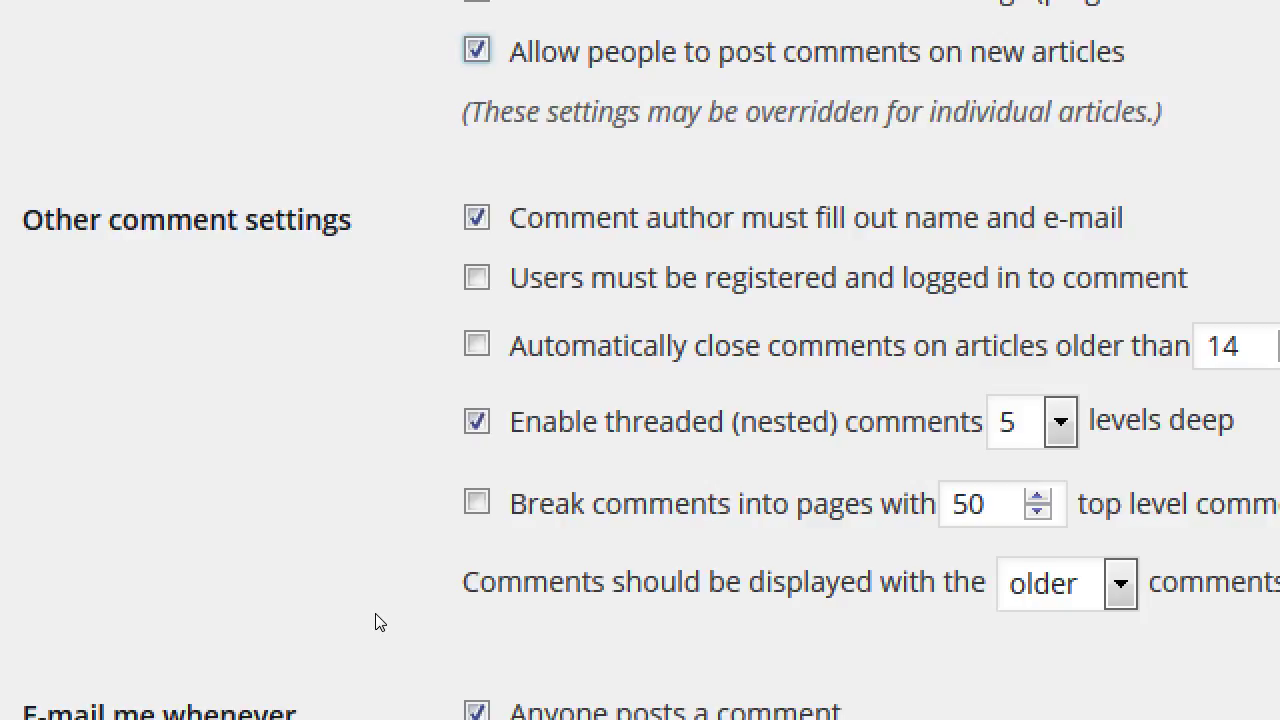
Point out and check 'Comment must be manually approved' under Before a comment appears.
scroll(380, 617, "down", 3)
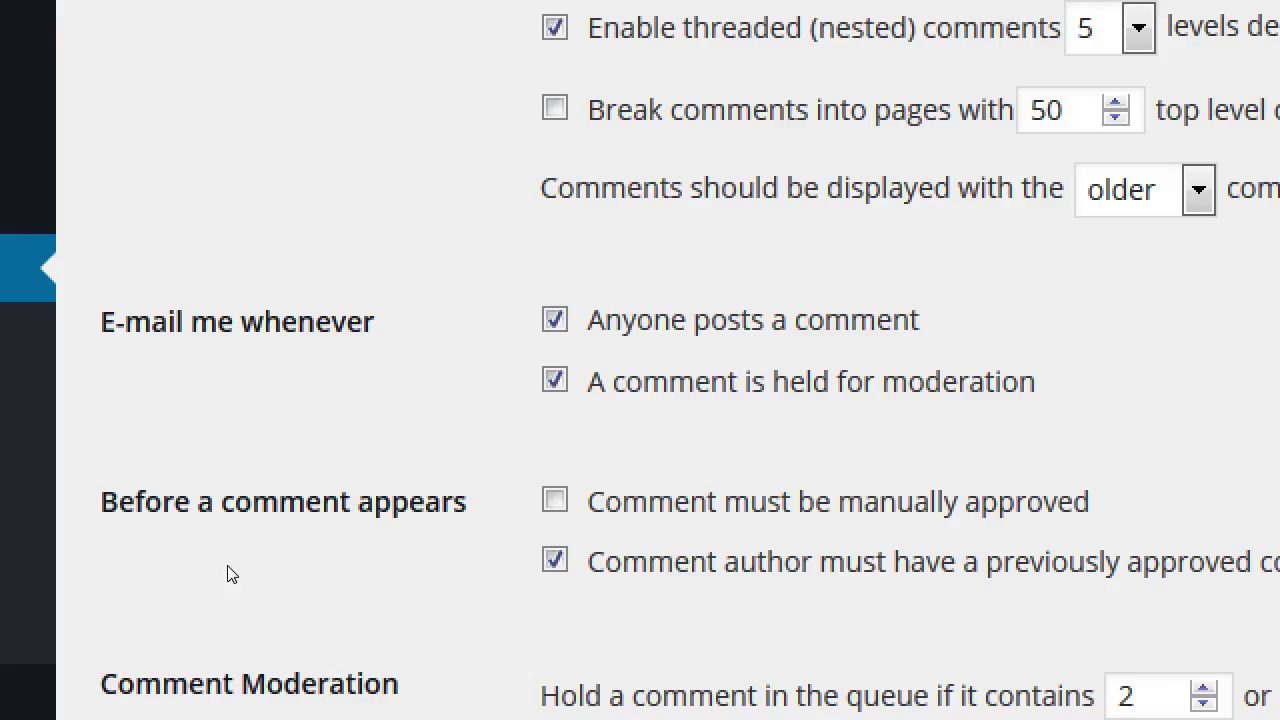
double_click(266, 560)
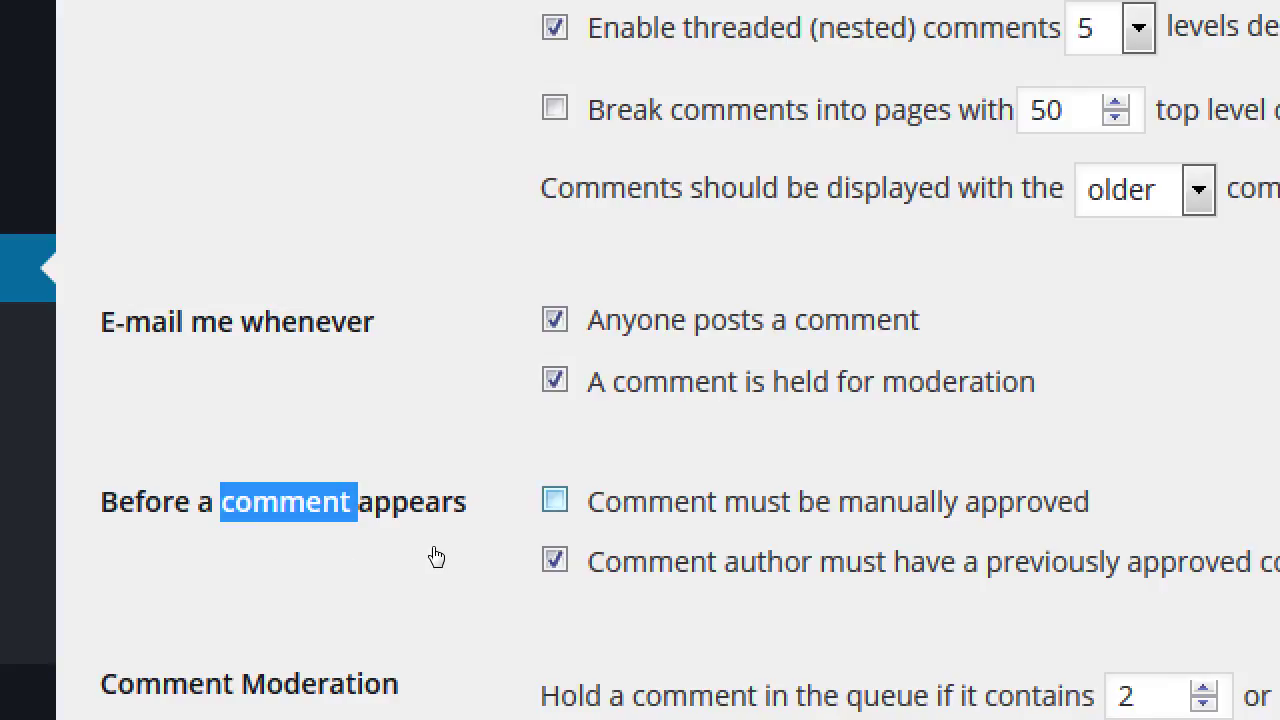
left_click_drag(677, 562, 433, 559)
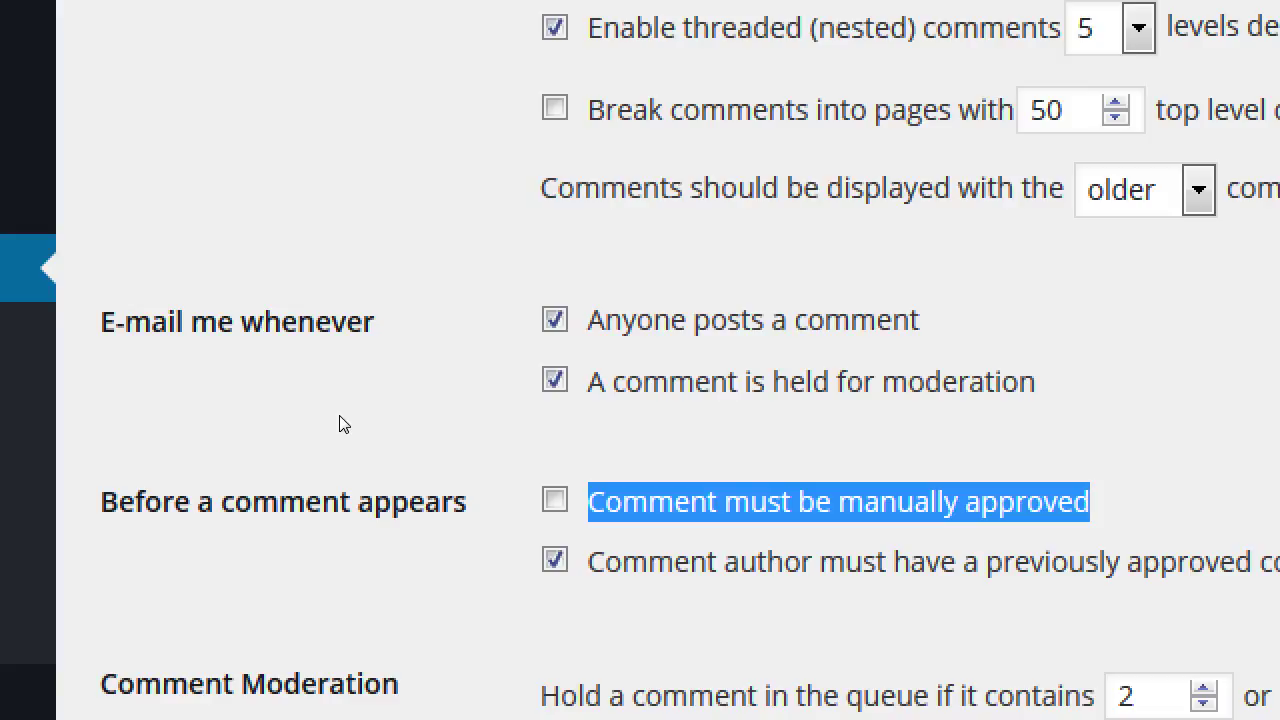
key("space")
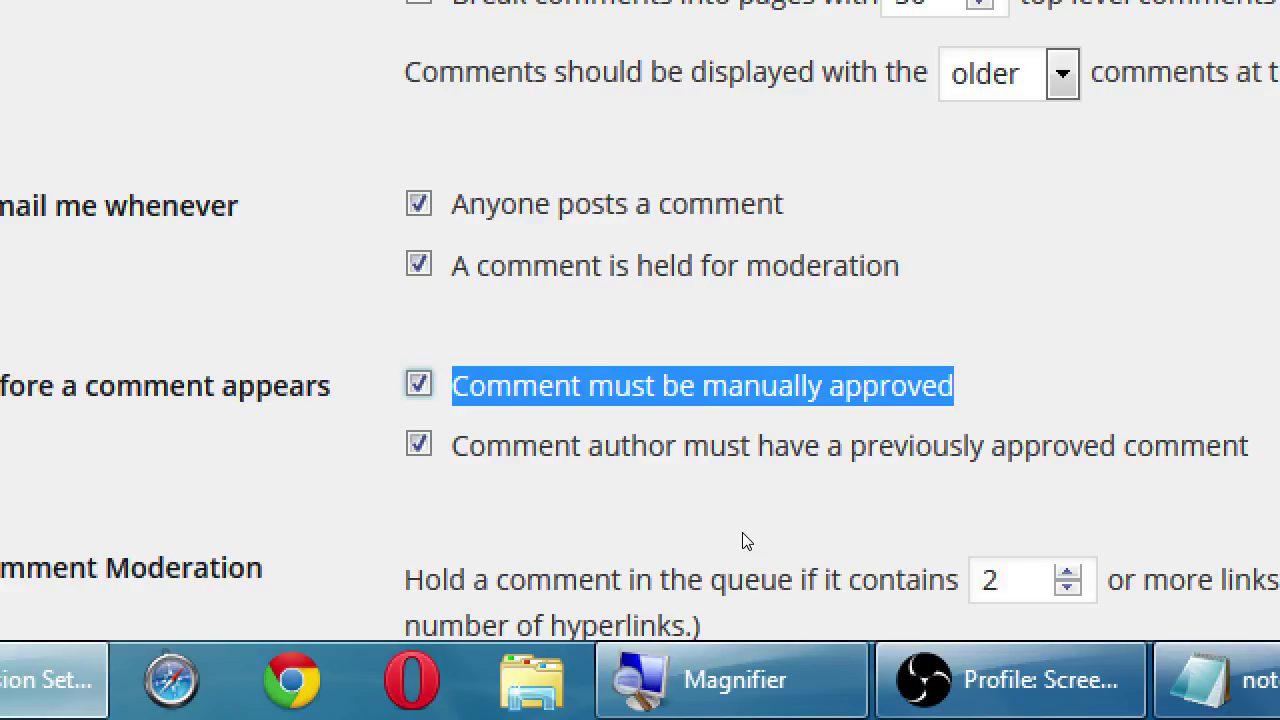
key("super+minus")
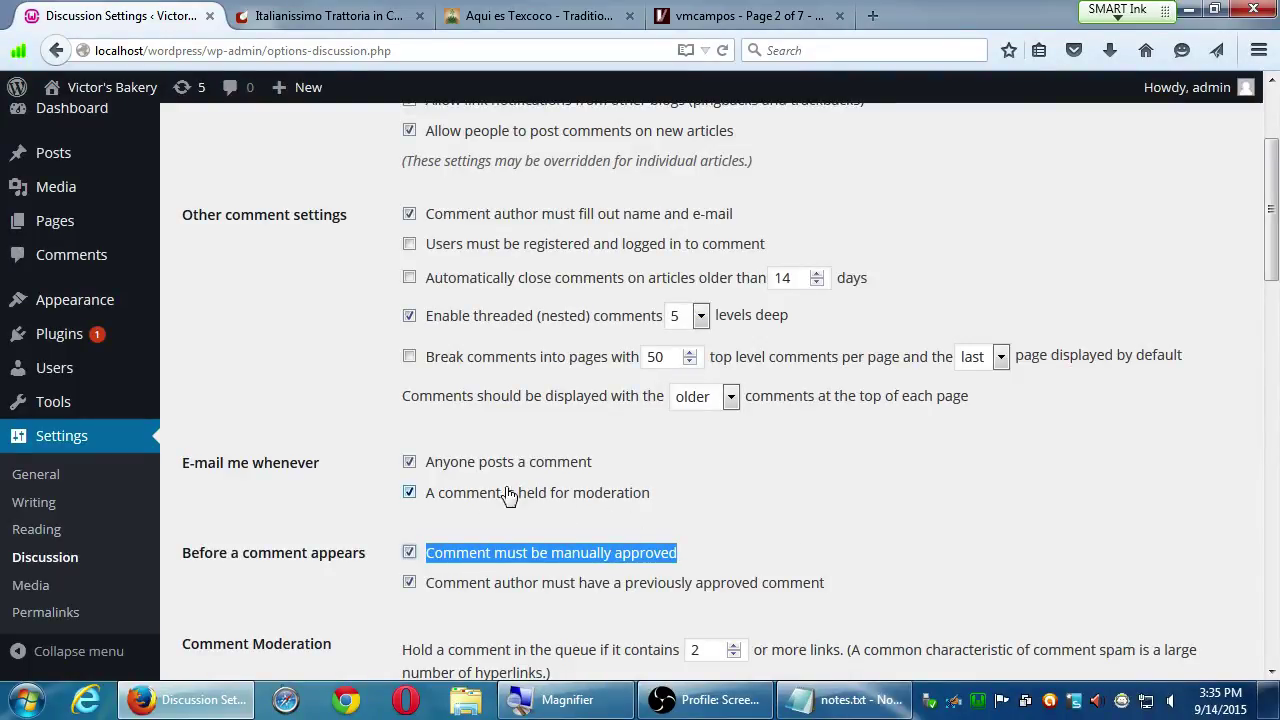
key("super+plus")
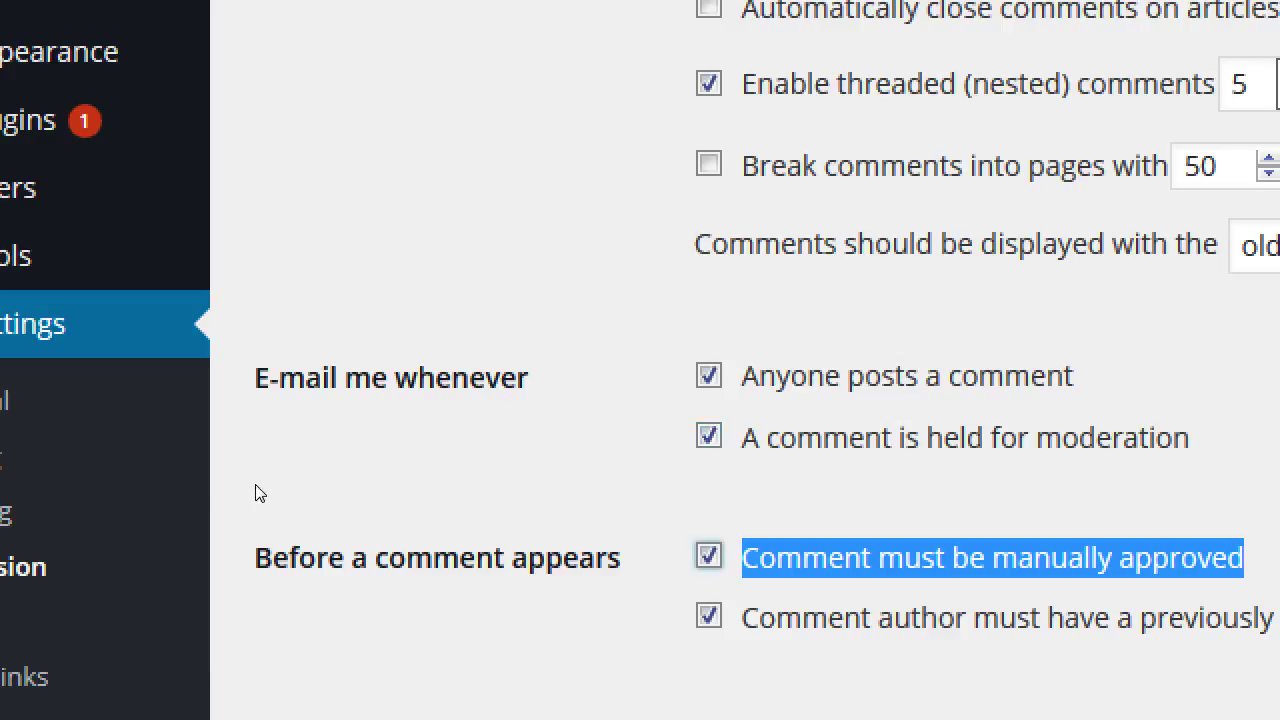
left_click_drag(189, 471, 309, 470)
left_click_drag(212, 570, 319, 546)
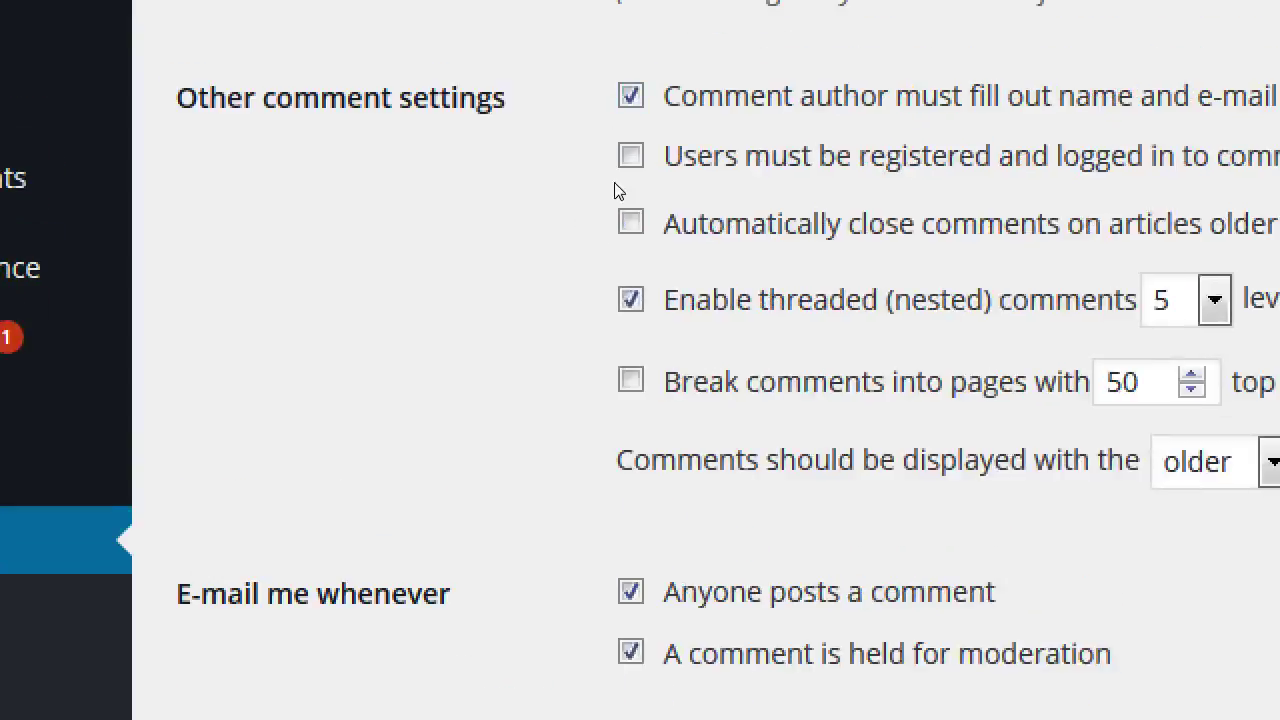
scroll(603, 209, "up", 2)
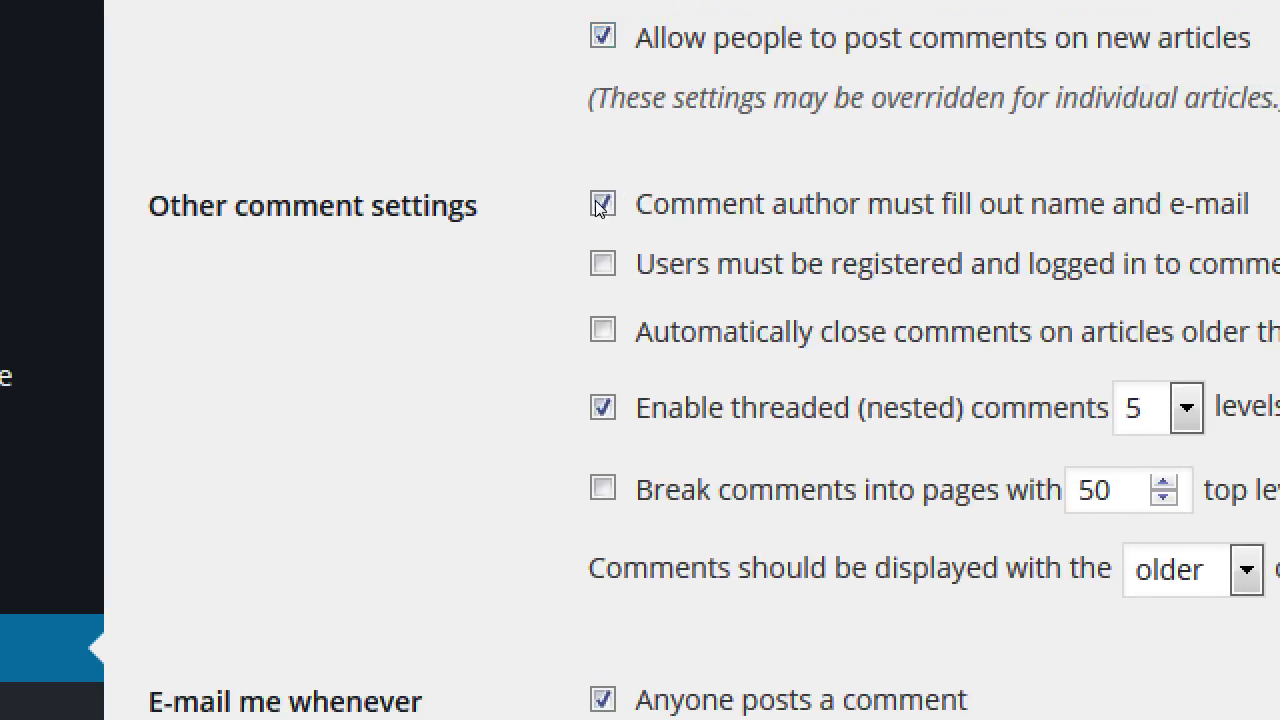
scroll(600, 208, "down", 1)
scroll(600, 206, "up", 3)
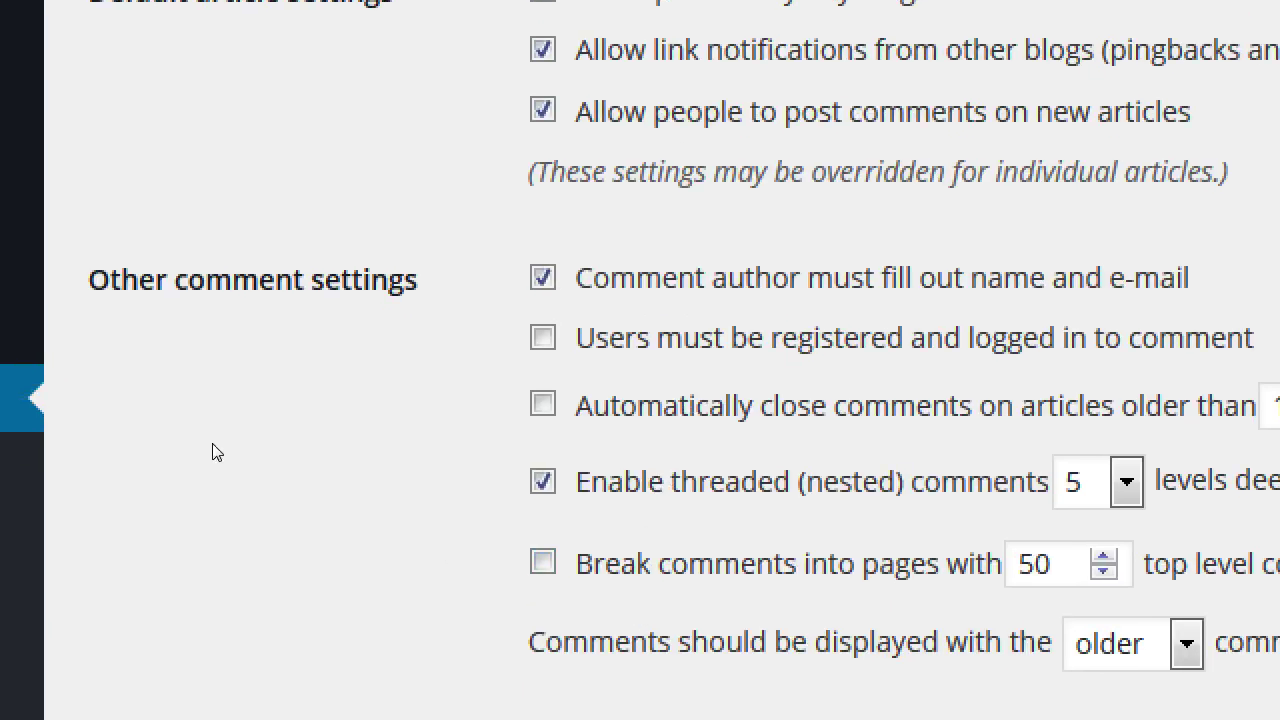
left_click_drag(114, 348, 294, 491)
left_click(360, 430)
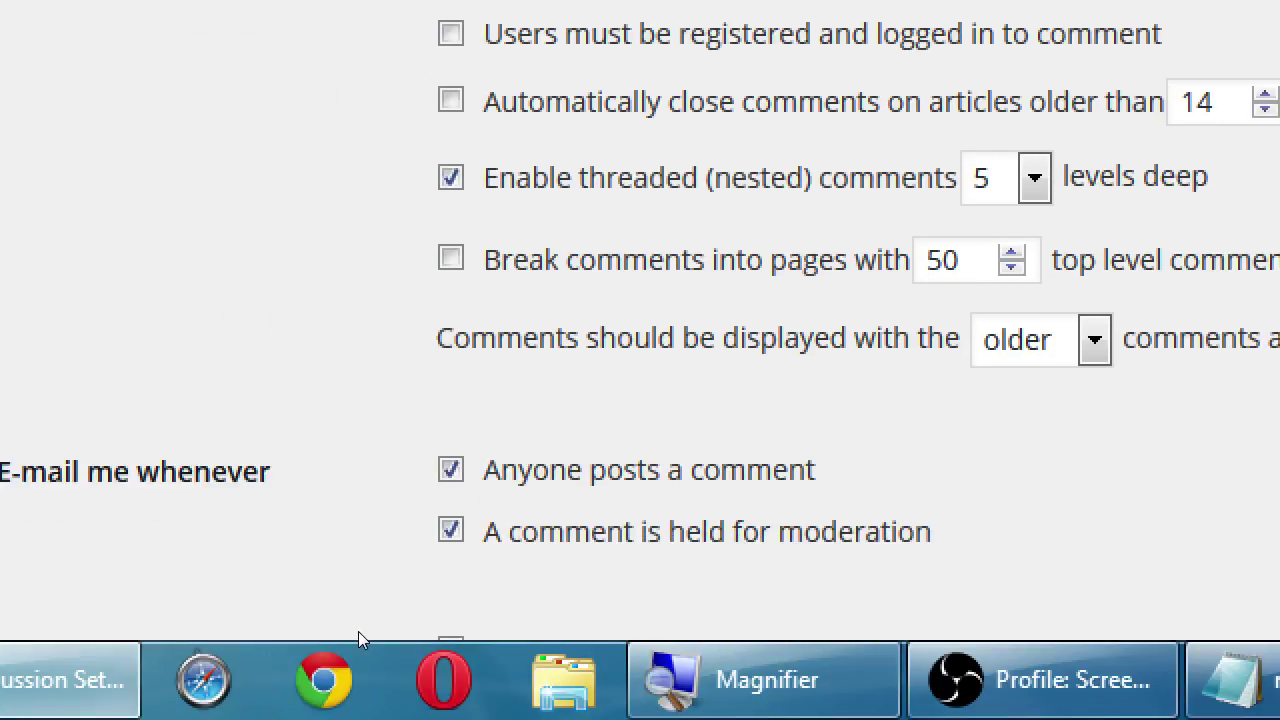
scroll(360, 630, "down", 3)
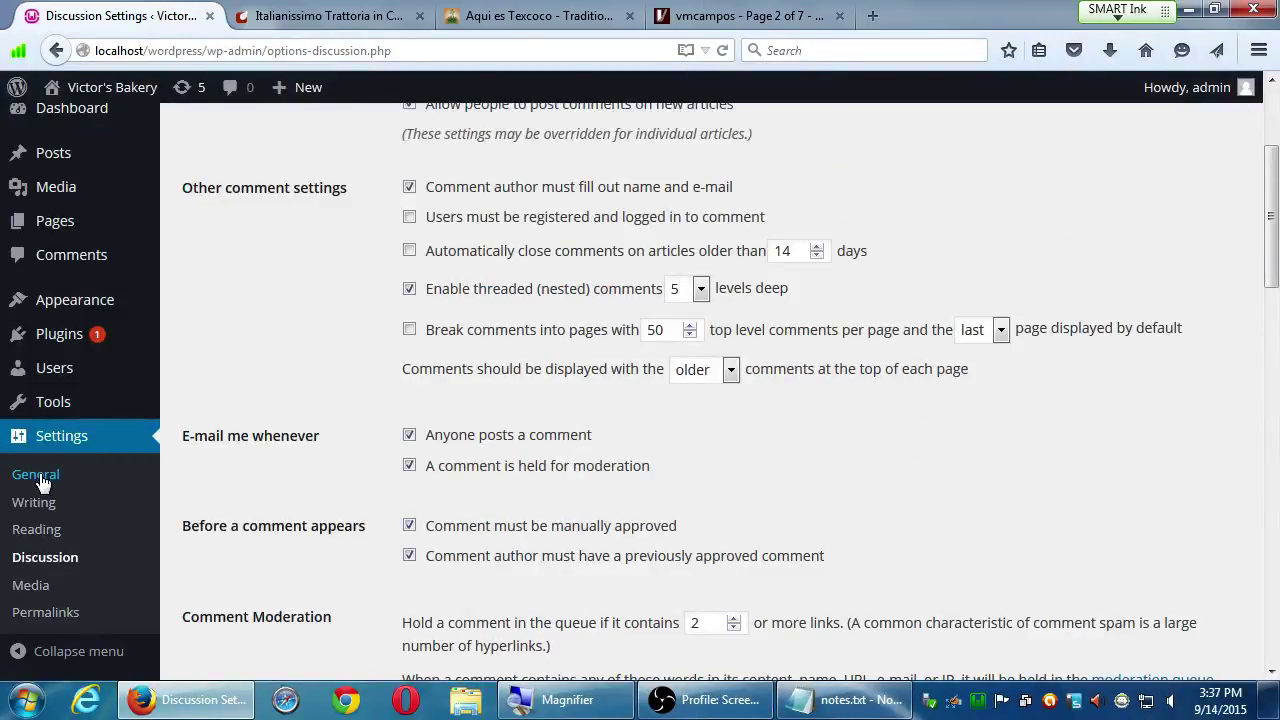
Open General Settings and scroll down to the Membership, default role and timezone options.
left_click(38, 477)
scroll(240, 512, "down", 3)
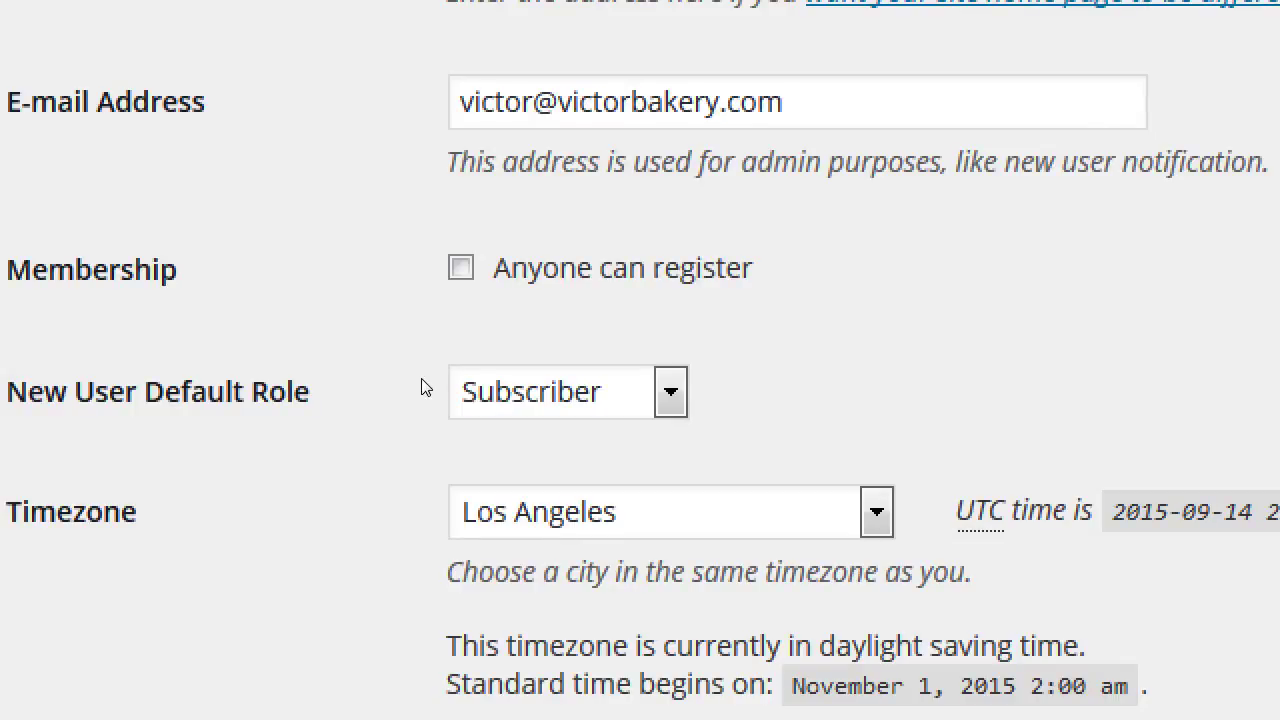
key("Tab")
left_click(371, 389)
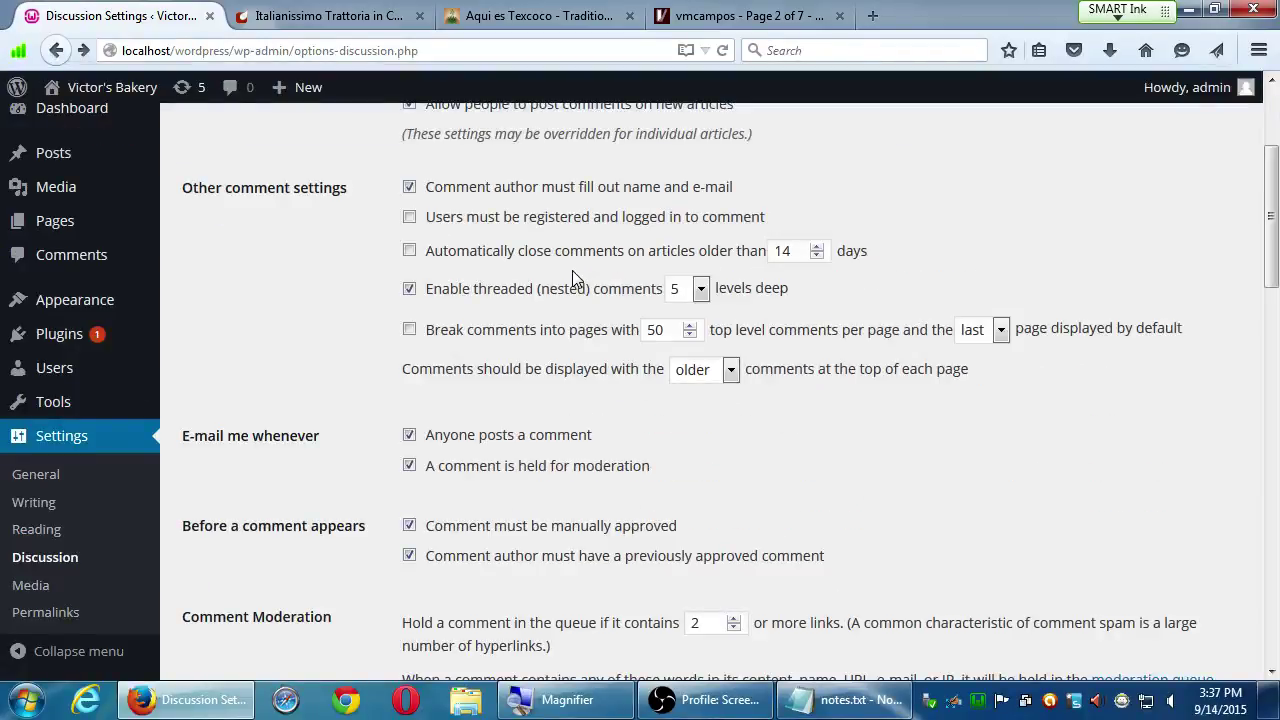
scroll(573, 280, "down", 5)
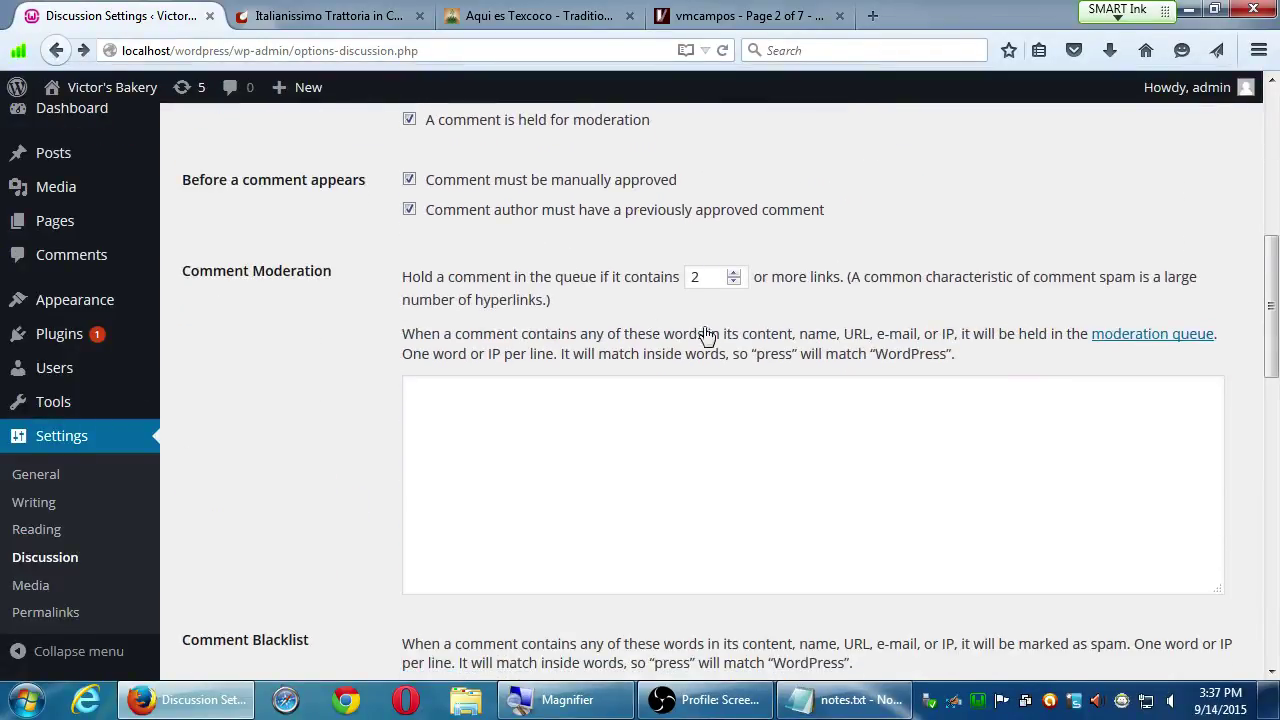
scroll(677, 400, "down", 6)
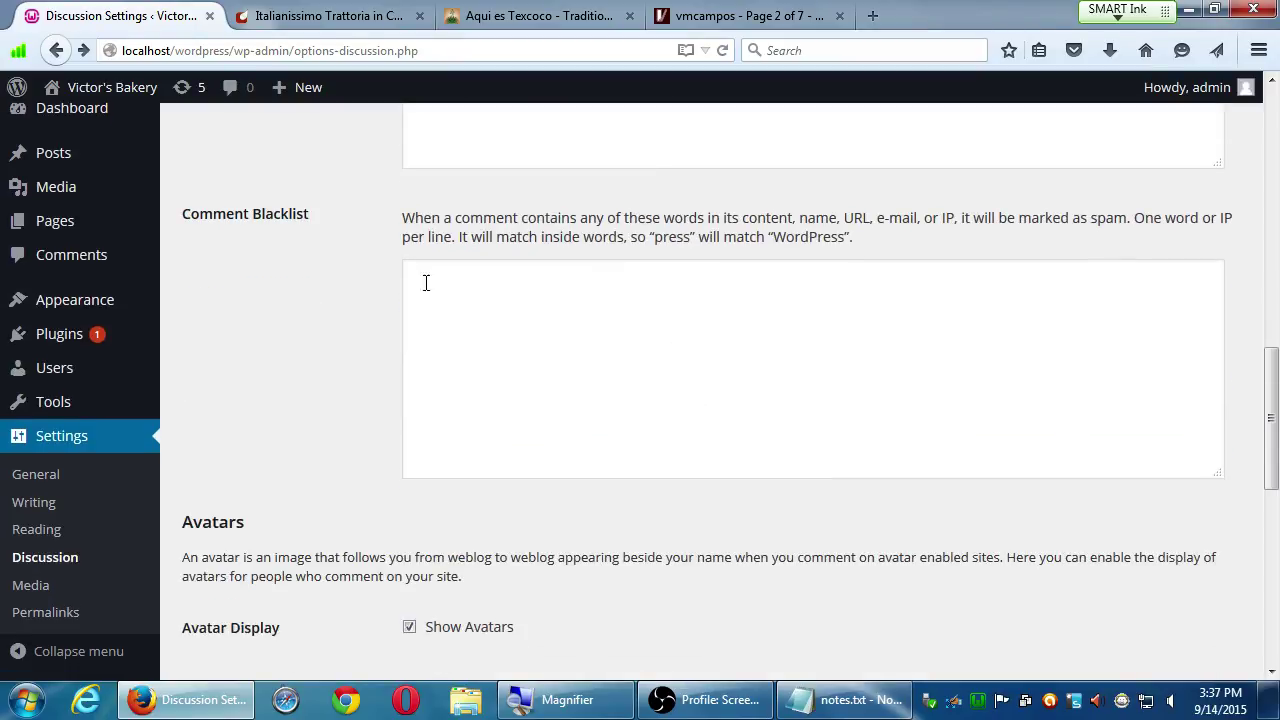
scroll(566, 330, "up", 5)
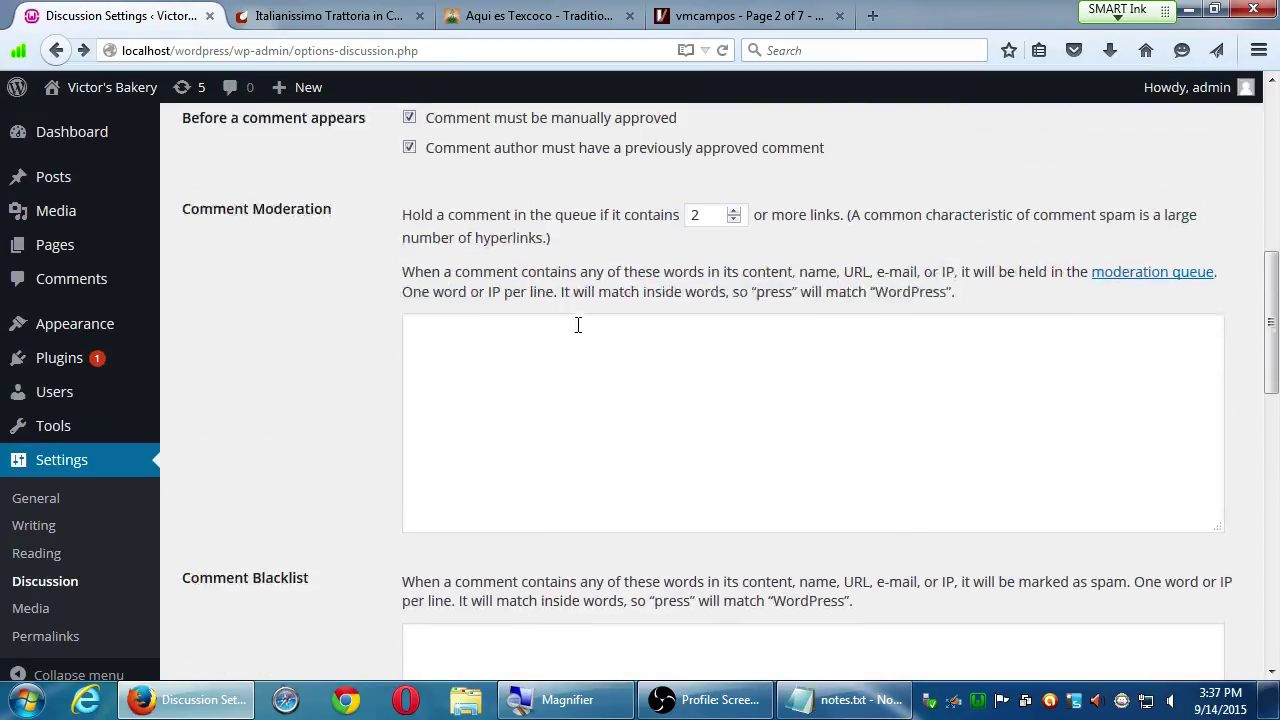
scroll(717, 495, "down", 3)
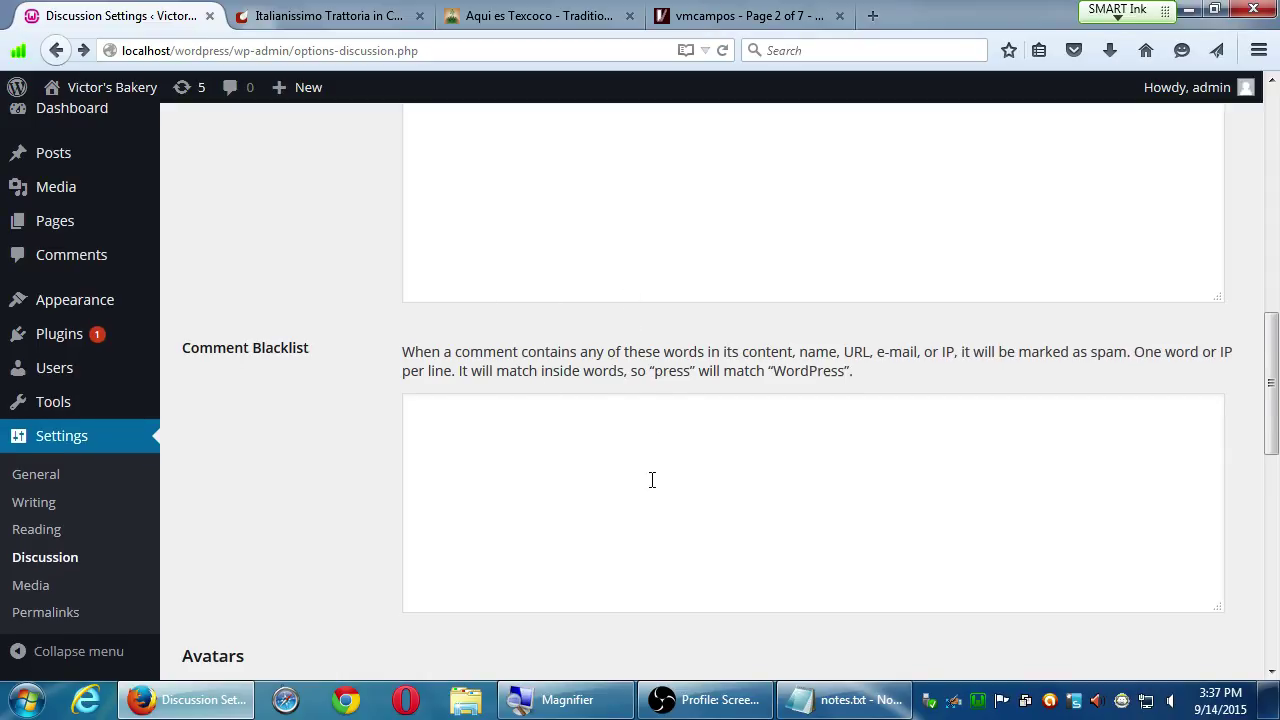
scroll(652, 480, "down", 4)
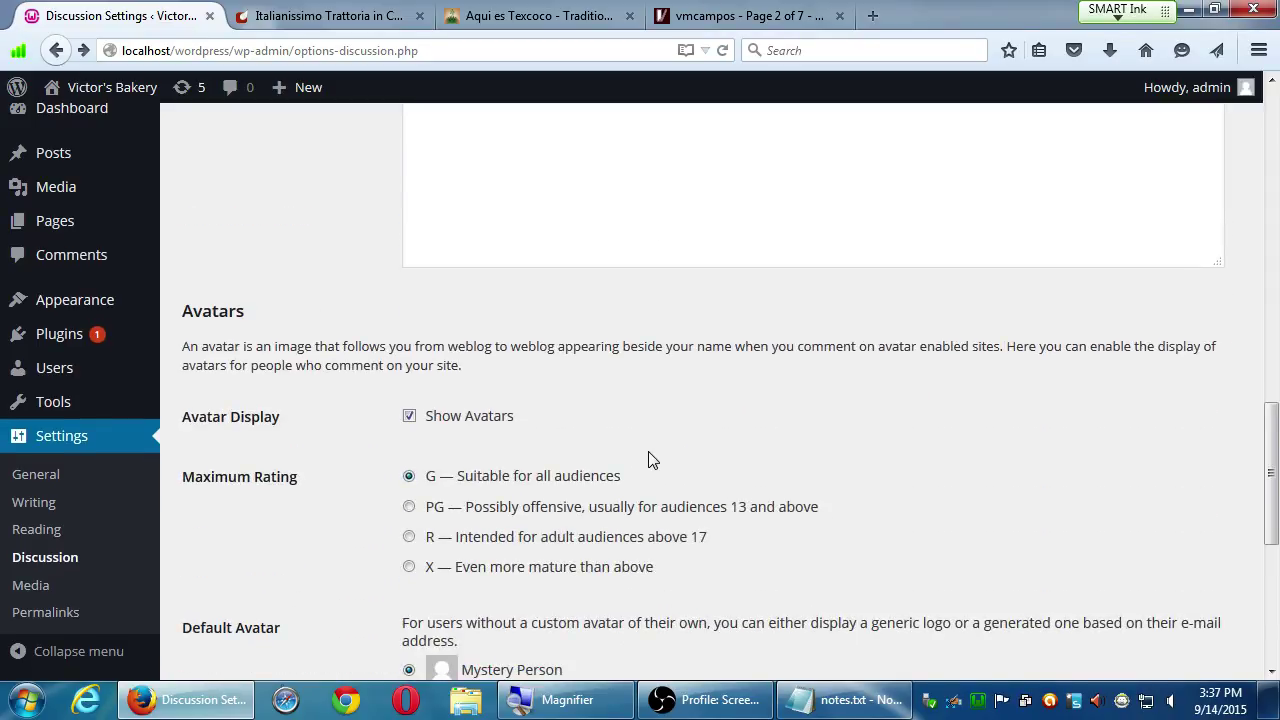
scroll(449, 455, "down", 3)
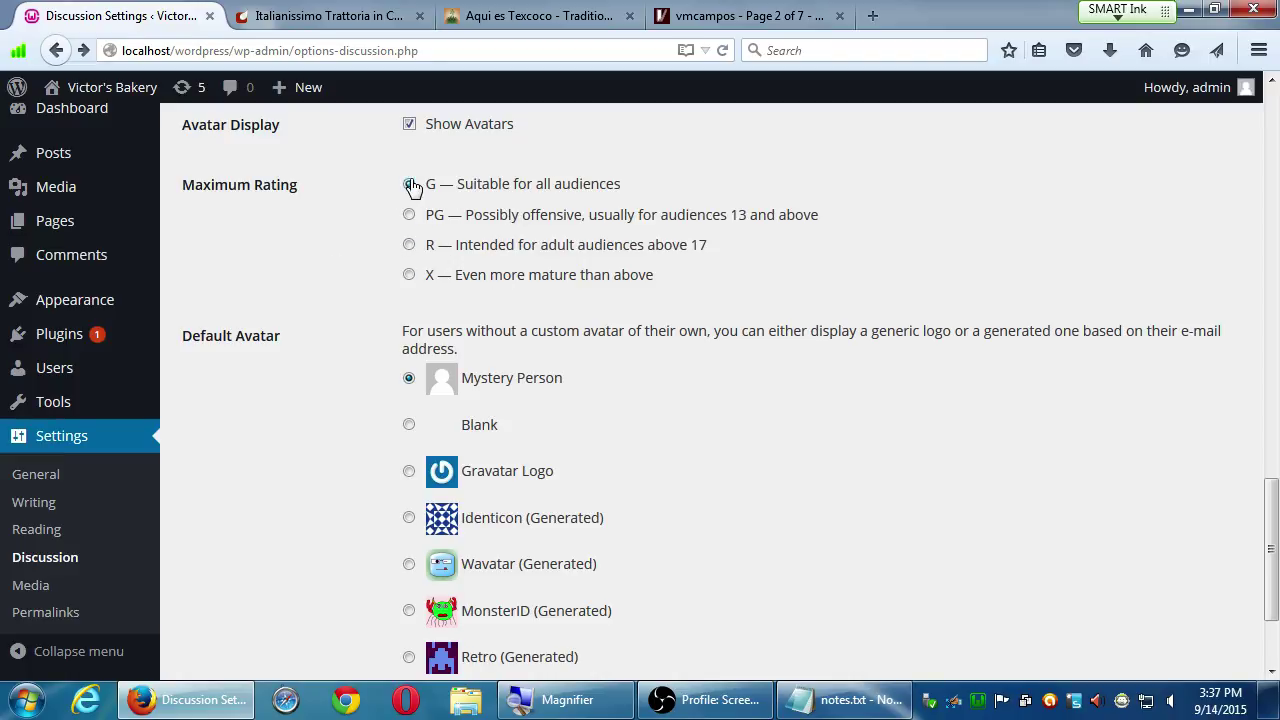
scroll(401, 390, "down", 1)
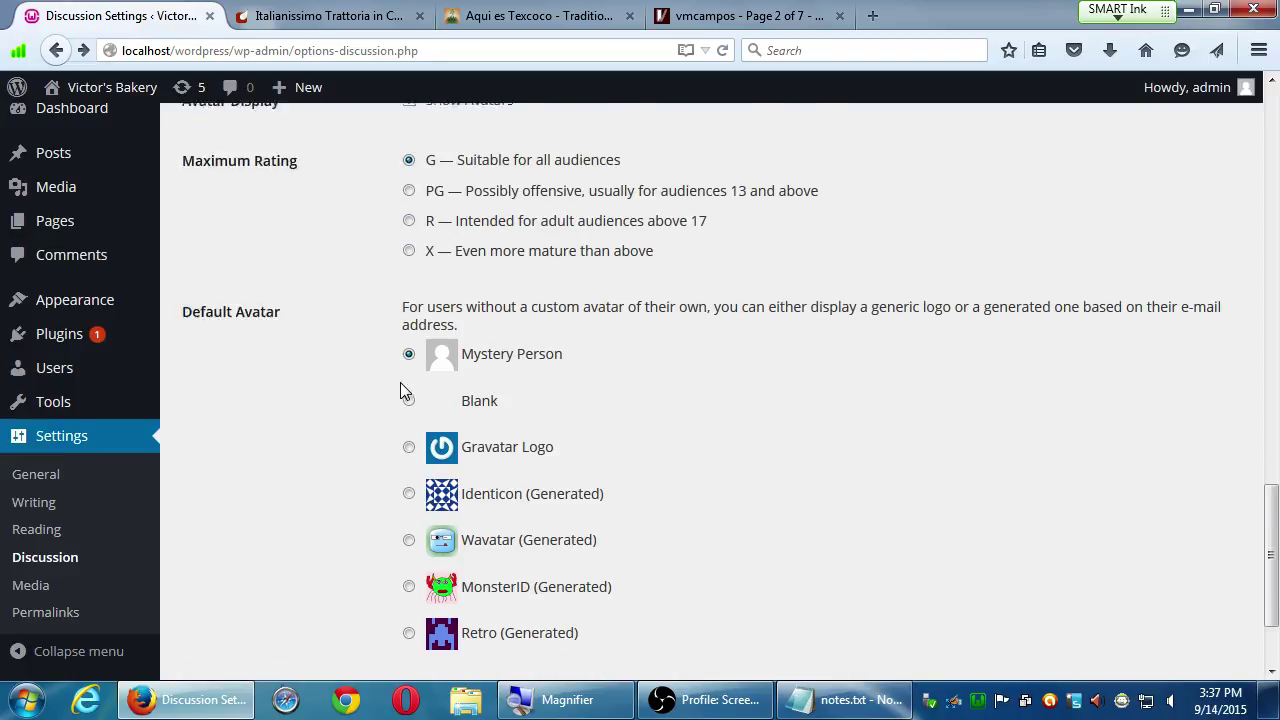
scroll(405, 385, "down", 2)
scroll(380, 430, "up", 2)
scroll(297, 565, "down", 2)
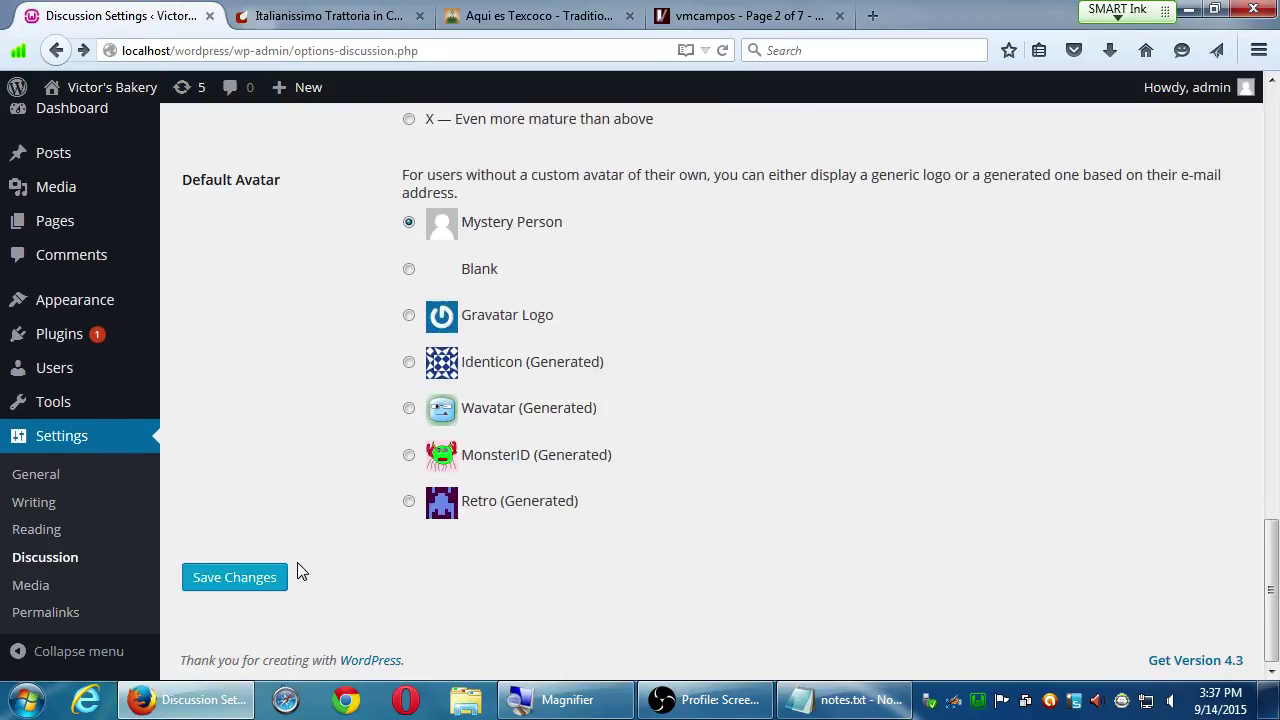
Save the Discussion Settings and scroll the reloaded page down to the default avatar choices.
left_click(251, 583)
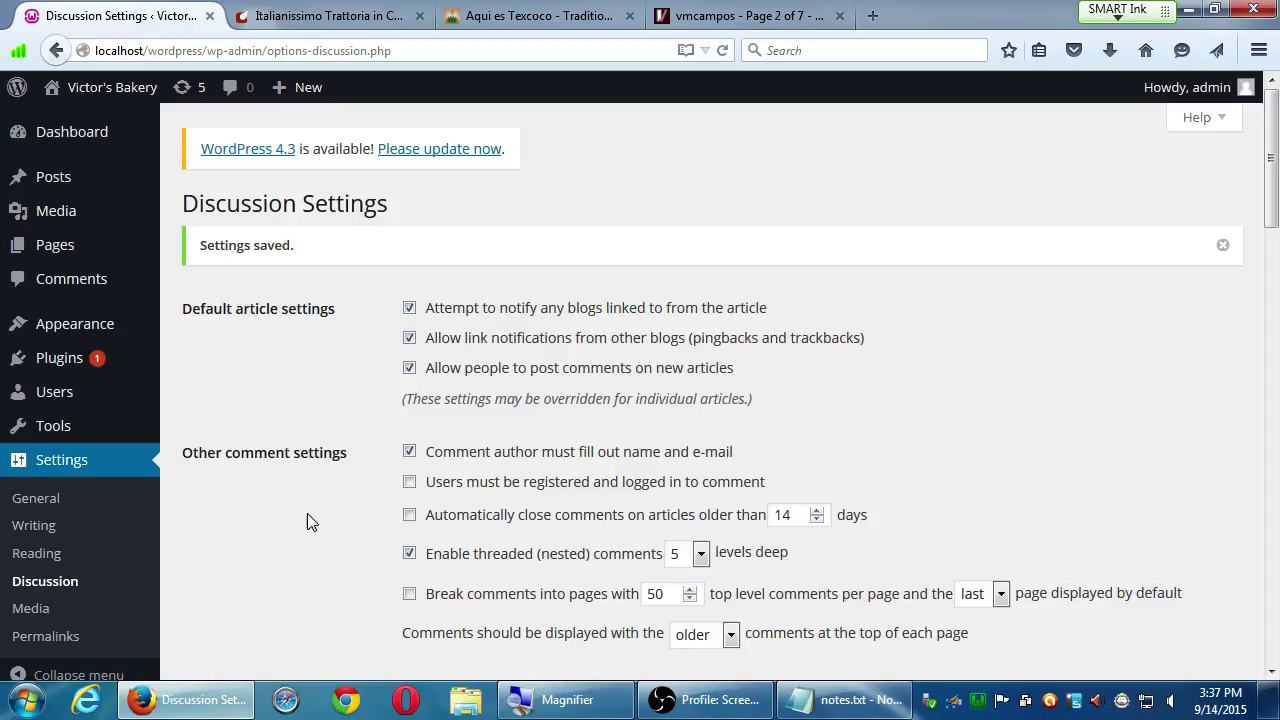
scroll(287, 502, "down", 8)
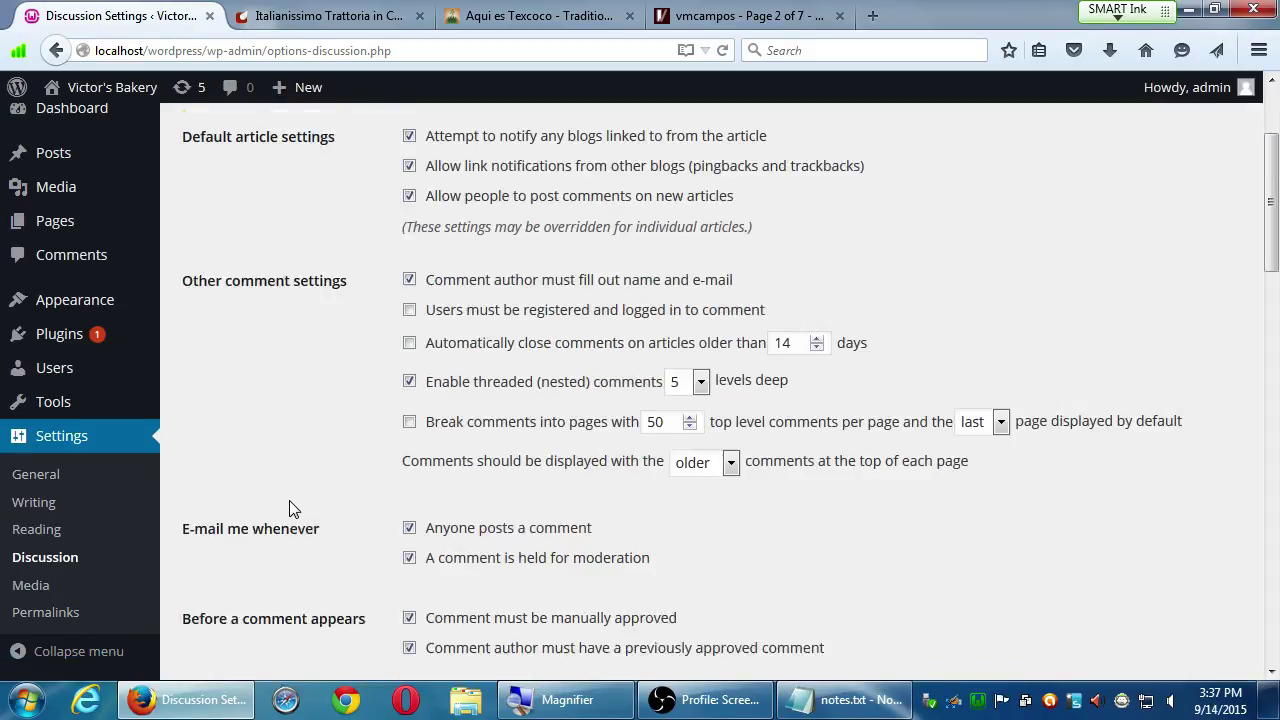
scroll(295, 503, "down", 10)
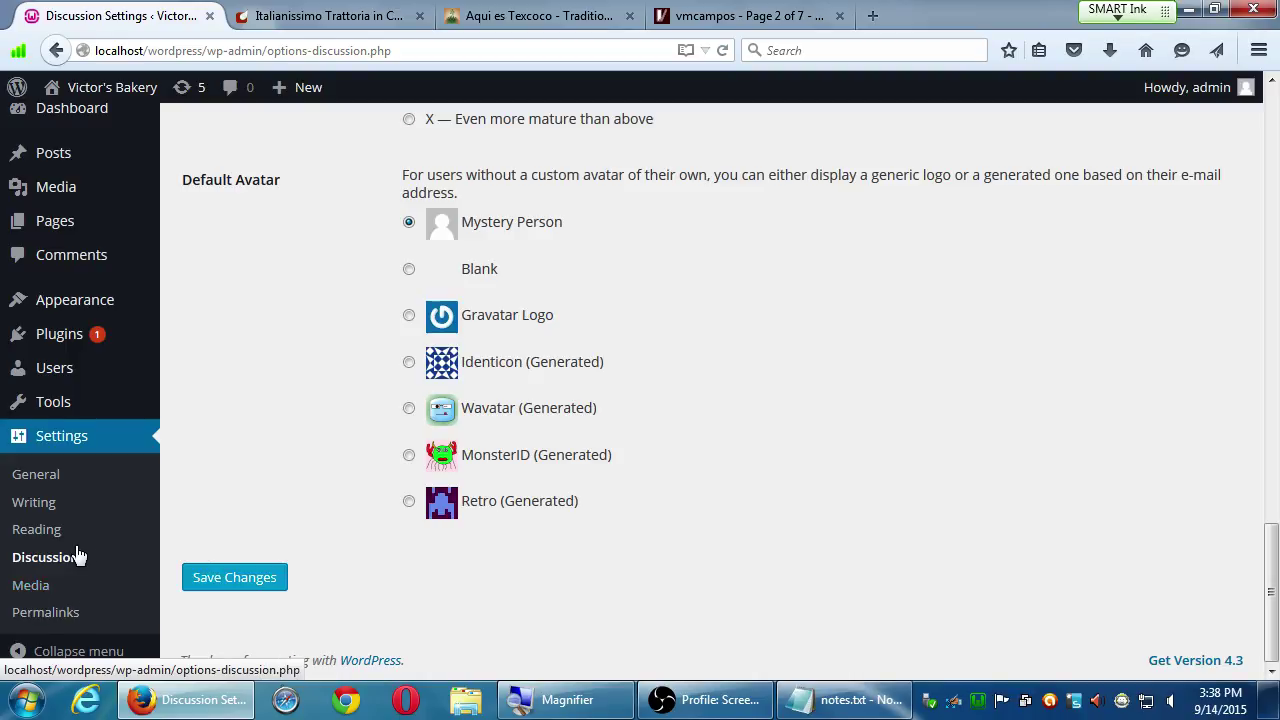
Open Permalink Settings and review the options, currently a custom /index.php/%year%/%monthnum%/%day%/ structure.
left_click(60, 612)
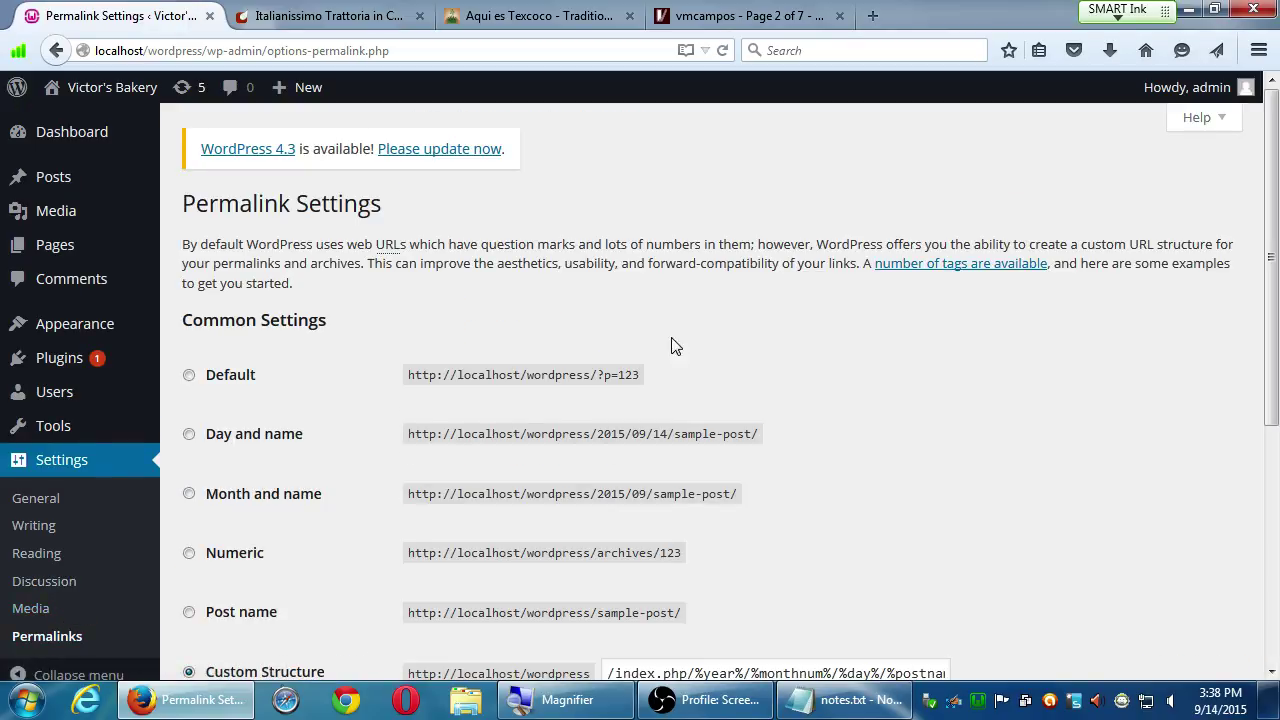
scroll(858, 390, "down", 4)
scroll(864, 388, "down", 3)
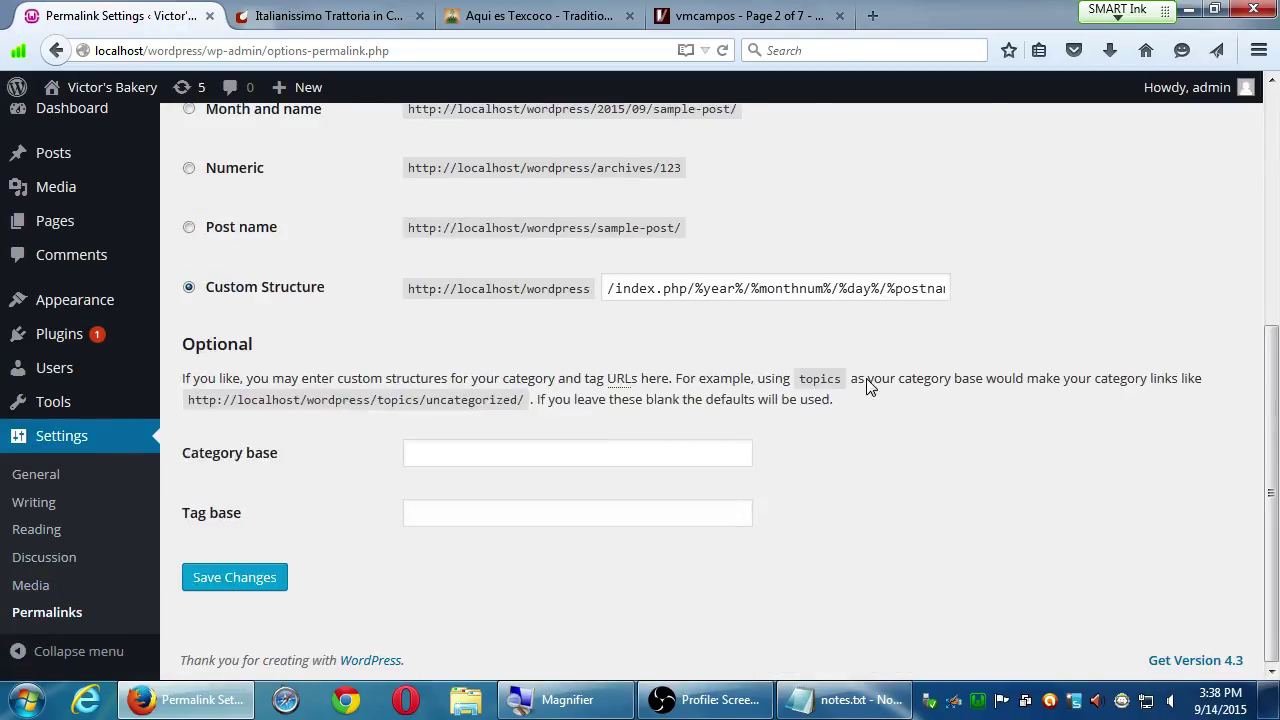
scroll(865, 387, "up", 3)
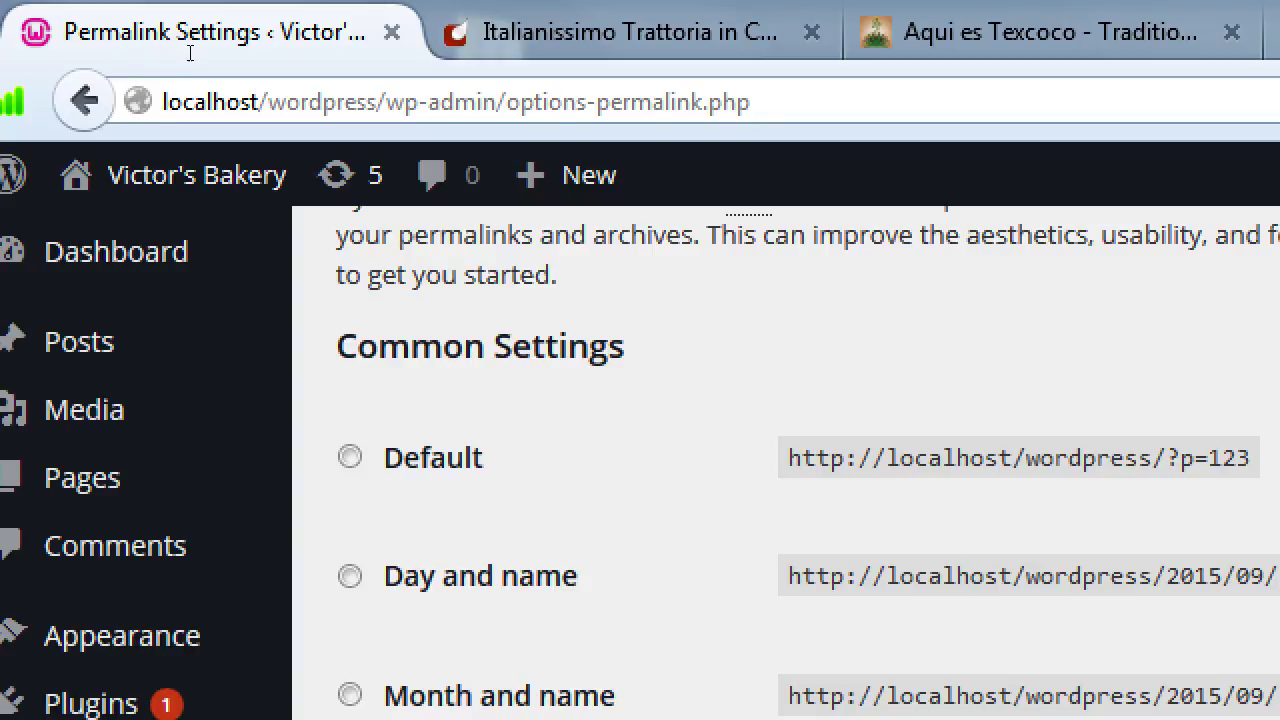
key("ctrl+l")
type("victo")
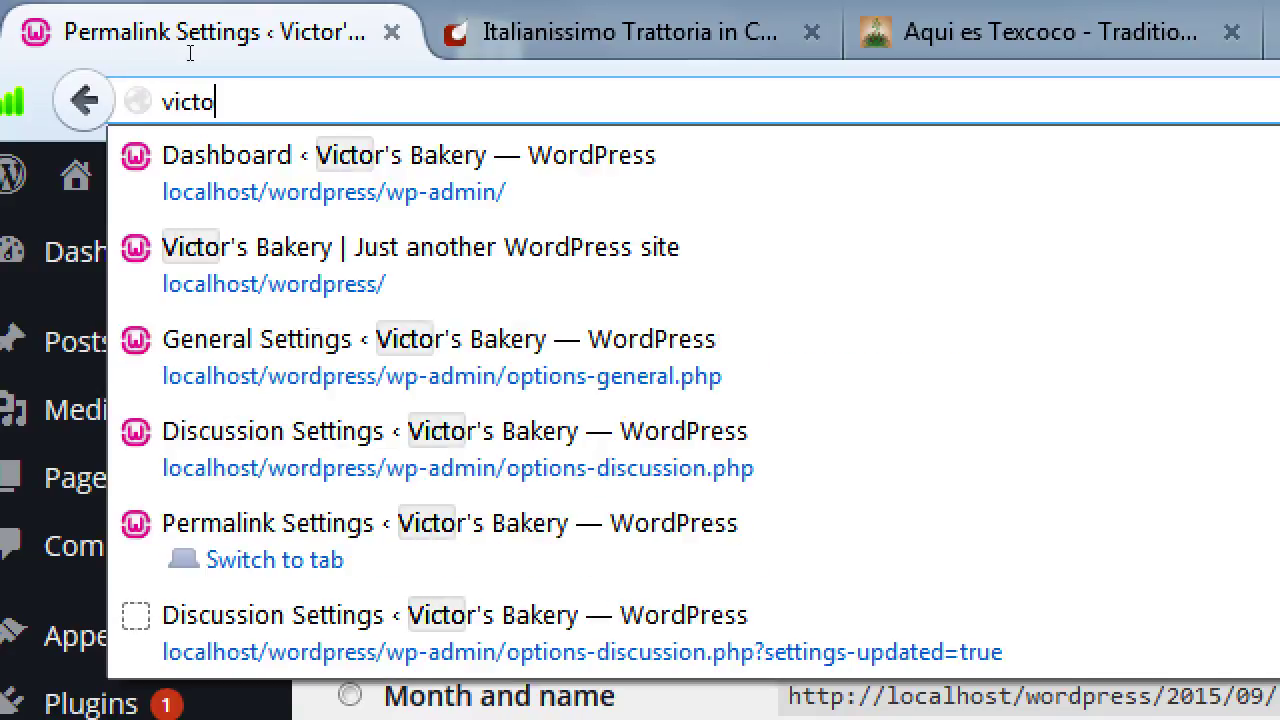
type("rsbakery.com/")
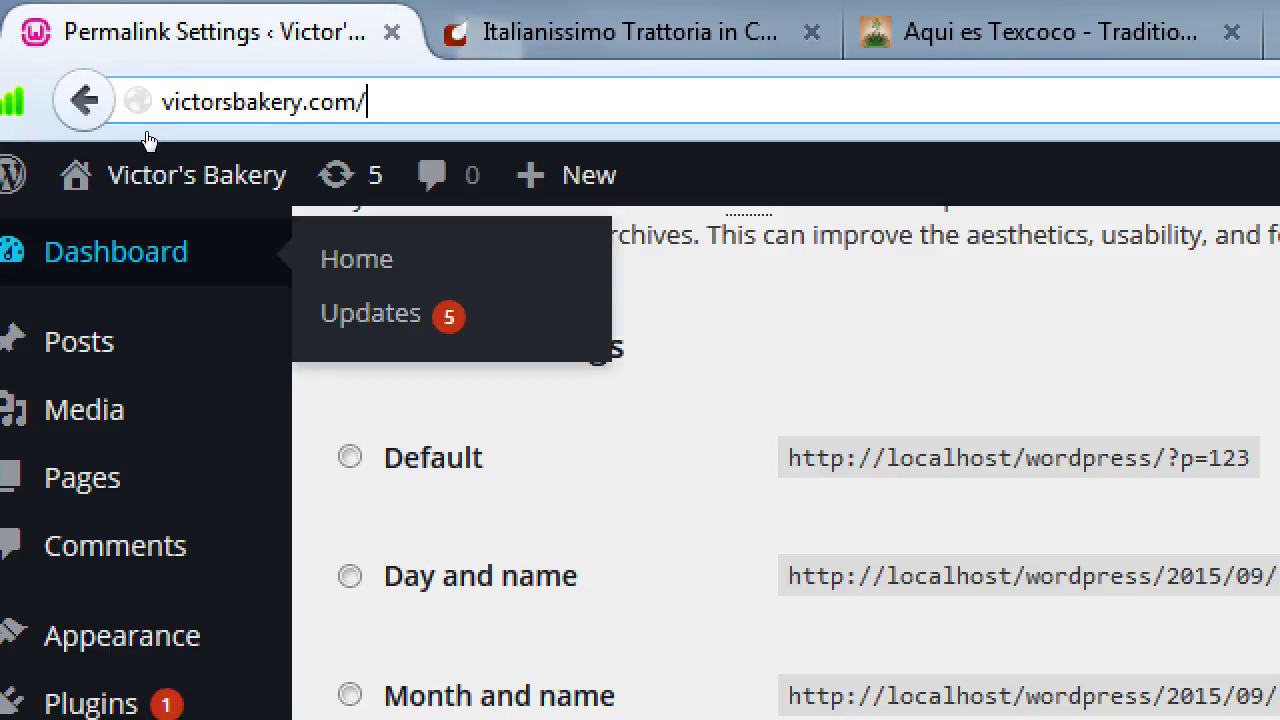
type("blog")
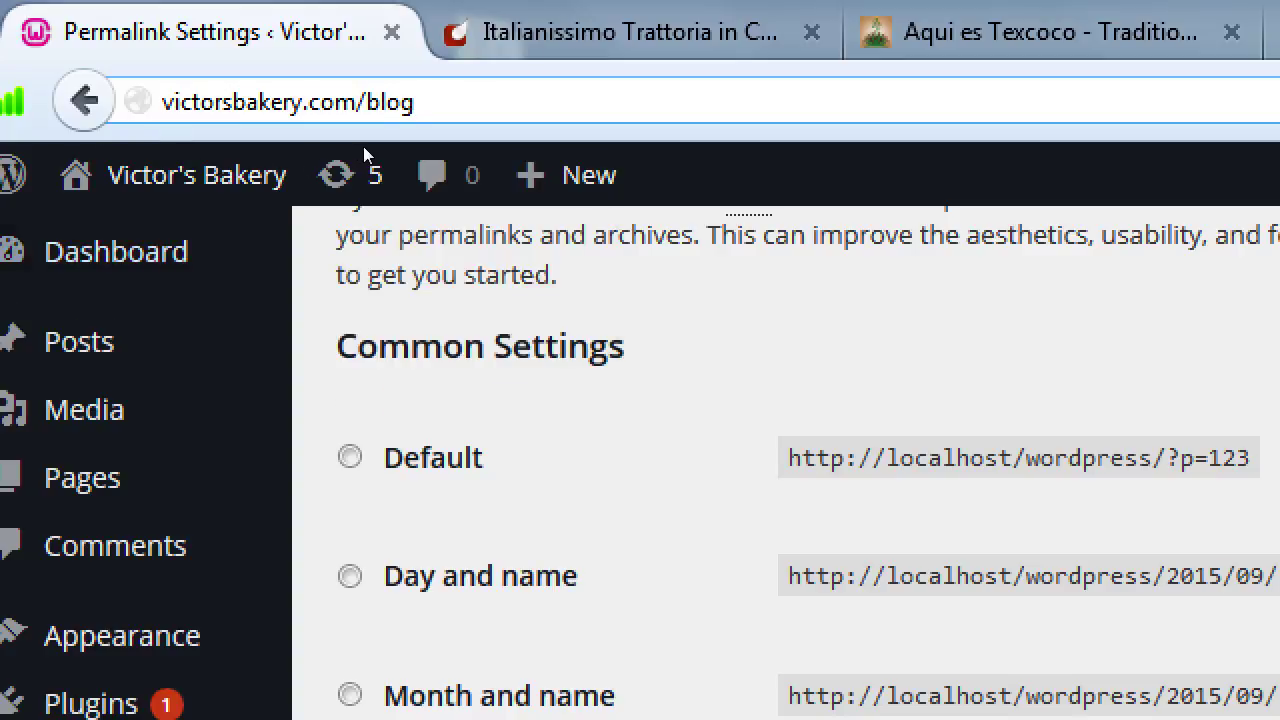
key("BackSpace")
key("BackSpace")
key("BackSpace")
key("BackSpace")
type("about")
type("us")
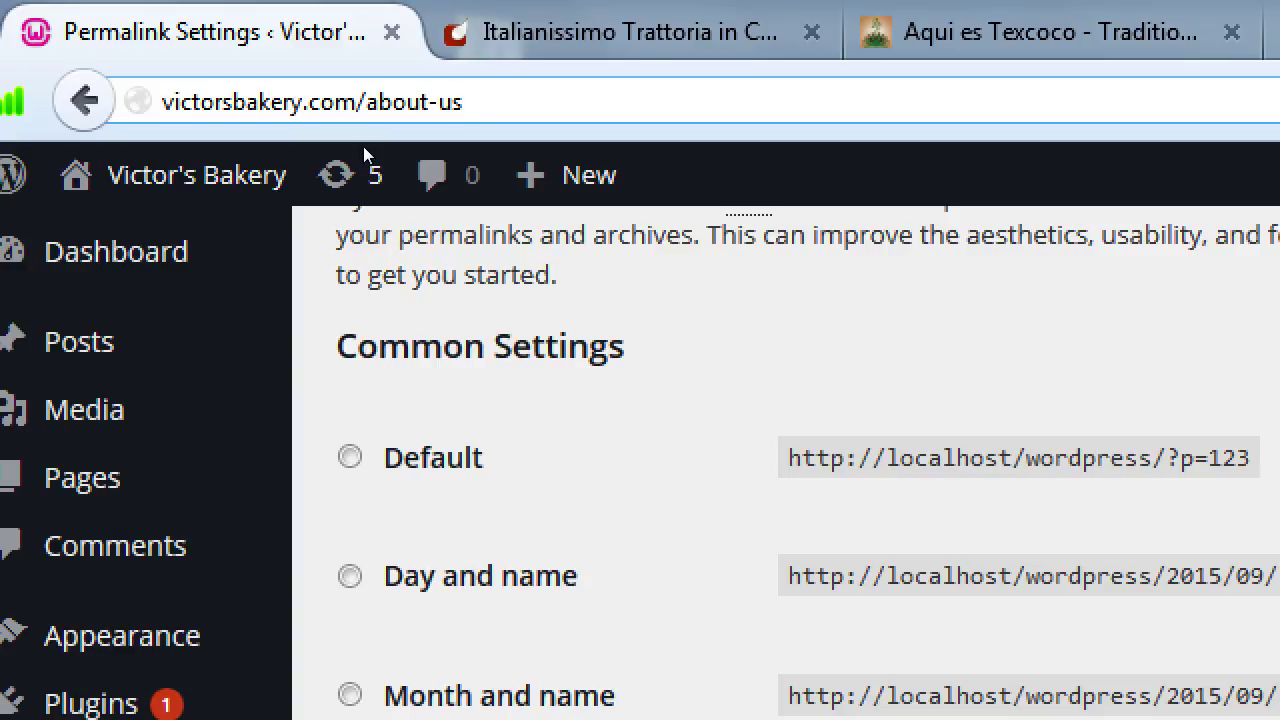
key("BackSpace")
key("BackSpace")
key("BackSpace")
key("BackSpace")
key("BackSpace")
key("BackSpace")
key("BackSpace")
key("BackSpace")
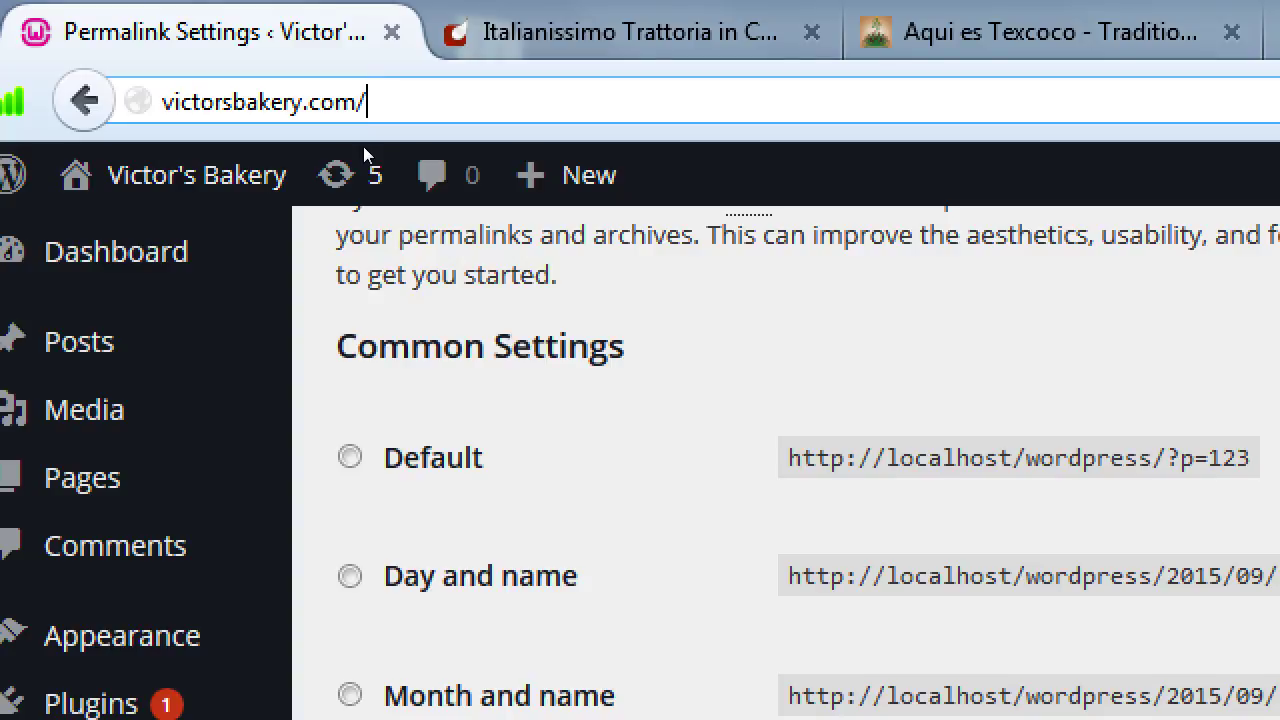
type("?p=123")
key("BackSpace")
key("BackSpace")
key("BackSpace")
type("5523")
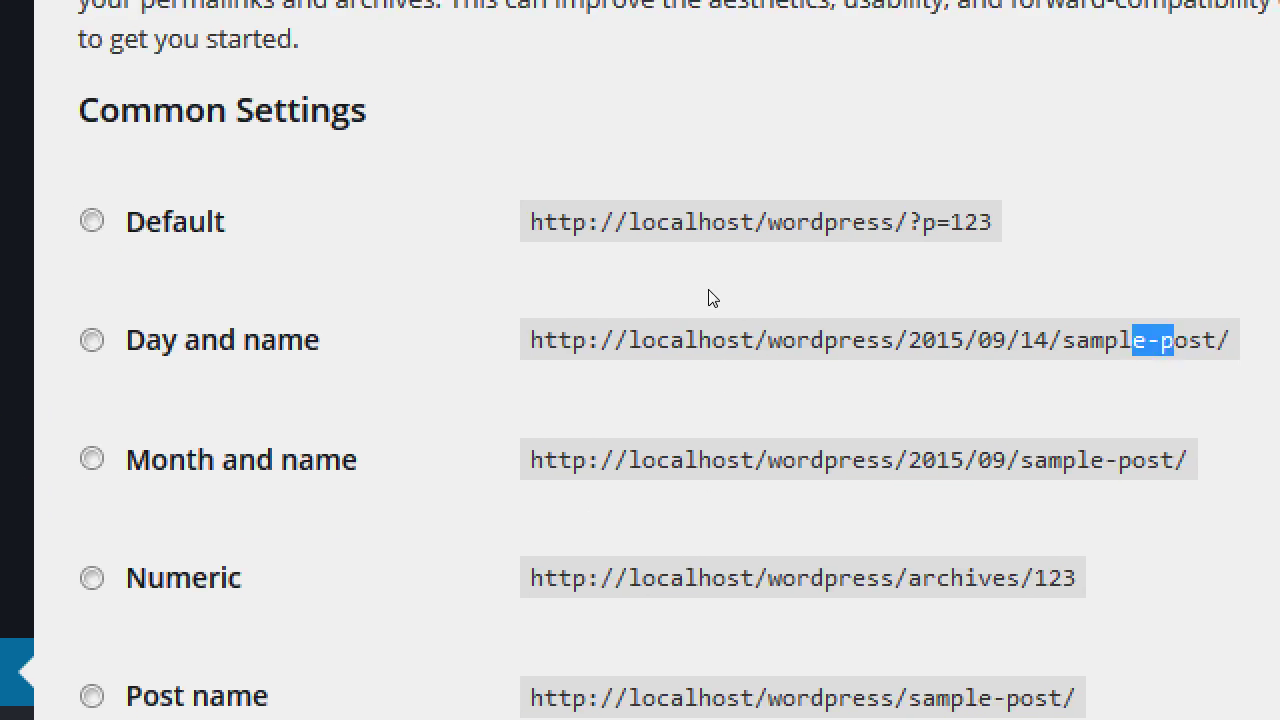
Highlight parts of the example URLs, then choose the Post name structure /%postname%/.
left_click_drag(712, 298, 691, 294)
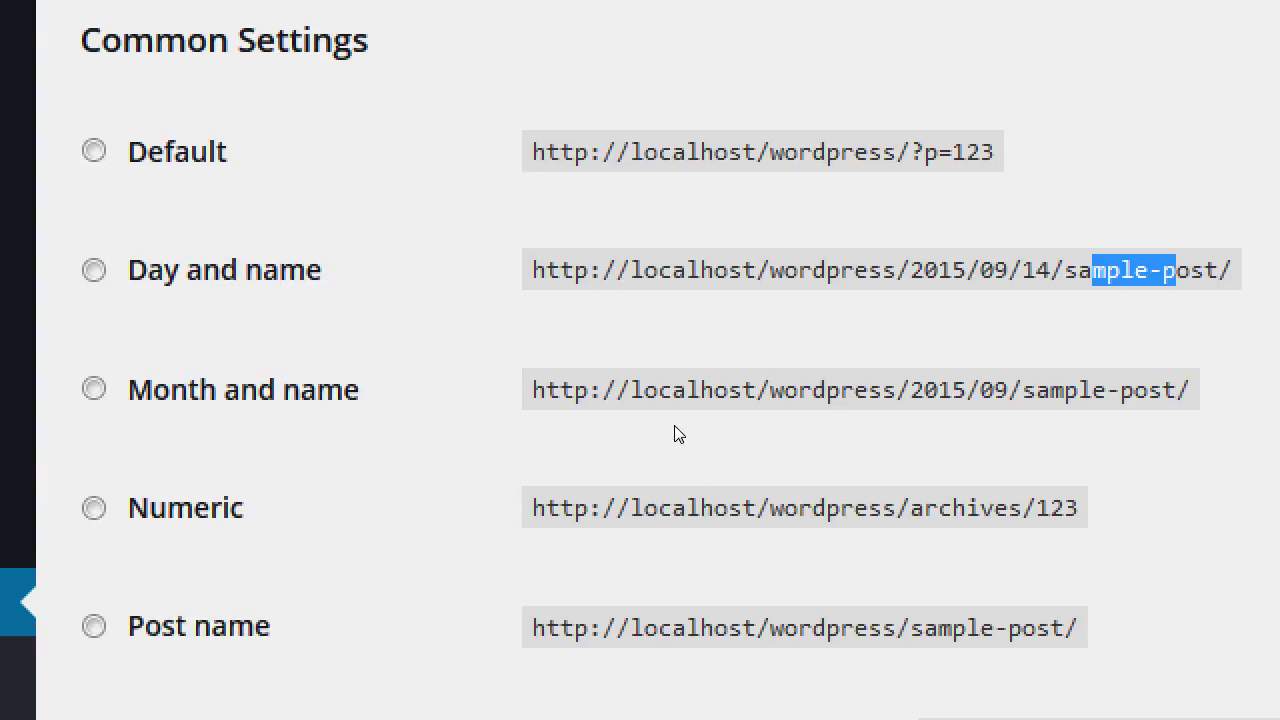
left_click_drag(680, 417, 541, 400)
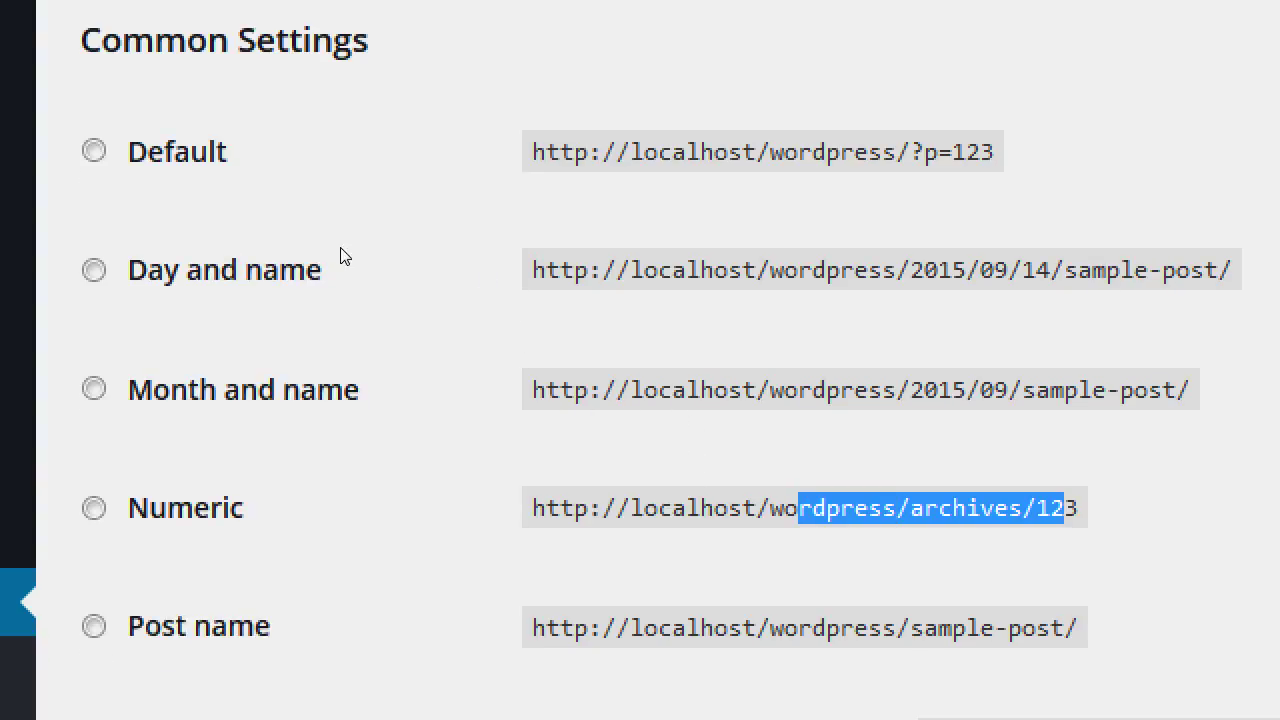
left_click_drag(437, 240, 526, 323)
left_click_drag(513, 415, 600, 414)
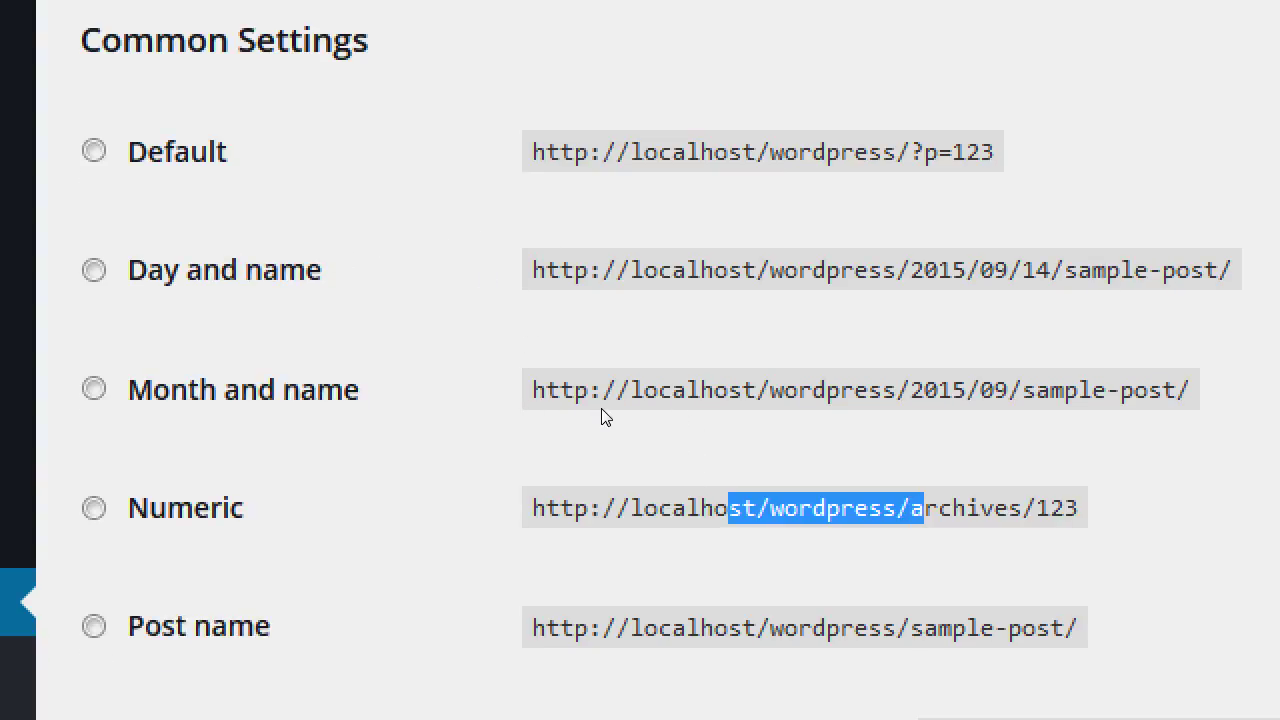
left_click_drag(443, 286, 483, 385)
left_click_drag(472, 470, 565, 492)
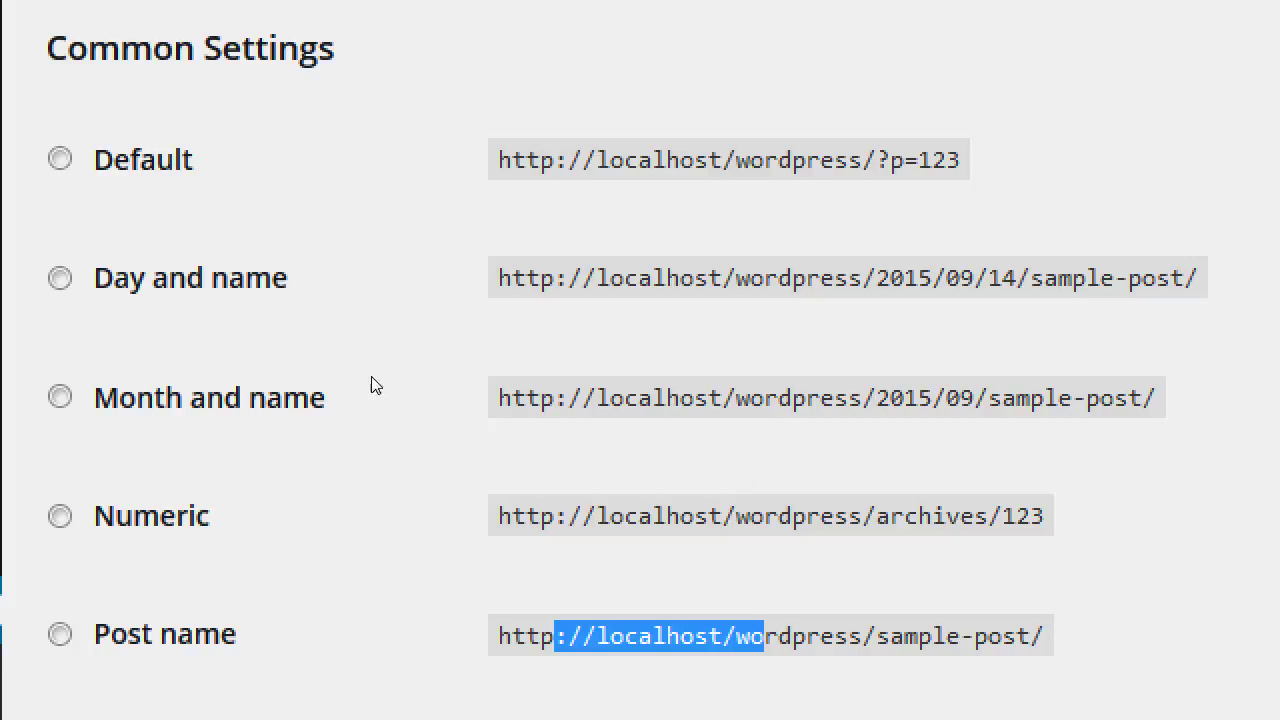
key("Up")
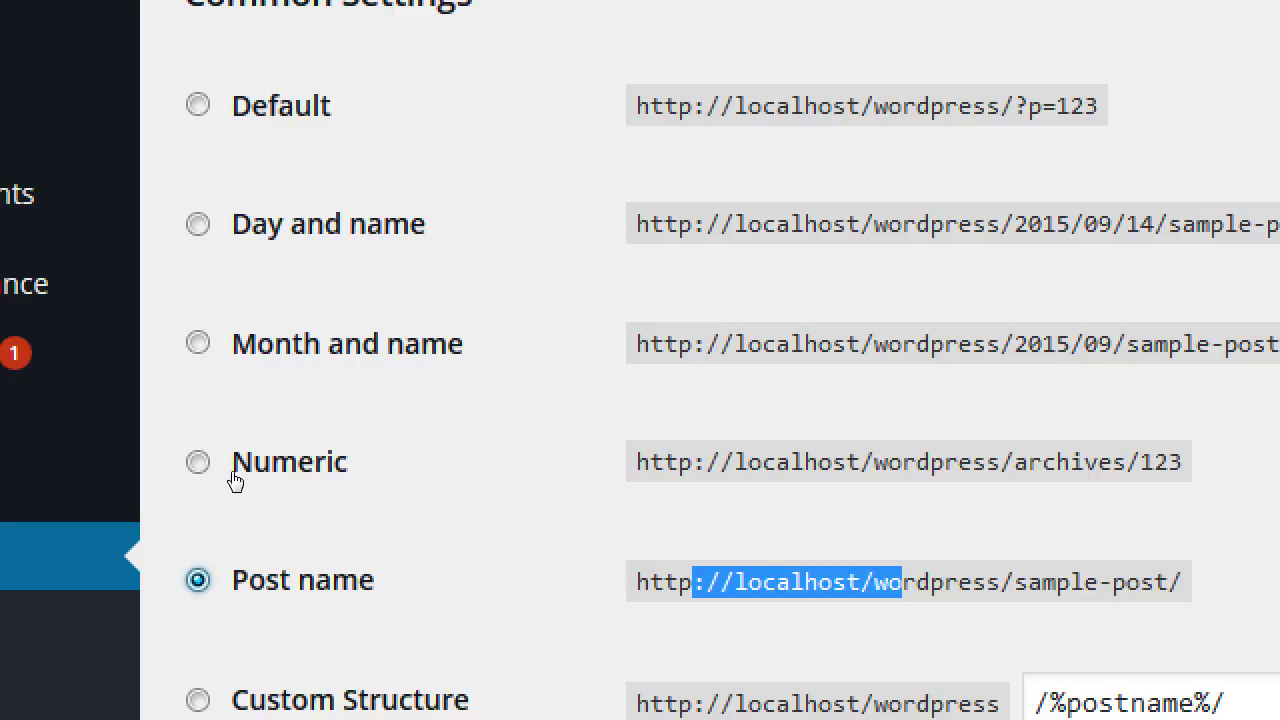
Save the Post name structure and review the blank Category base and Tag base fields.
left_click(231, 481)
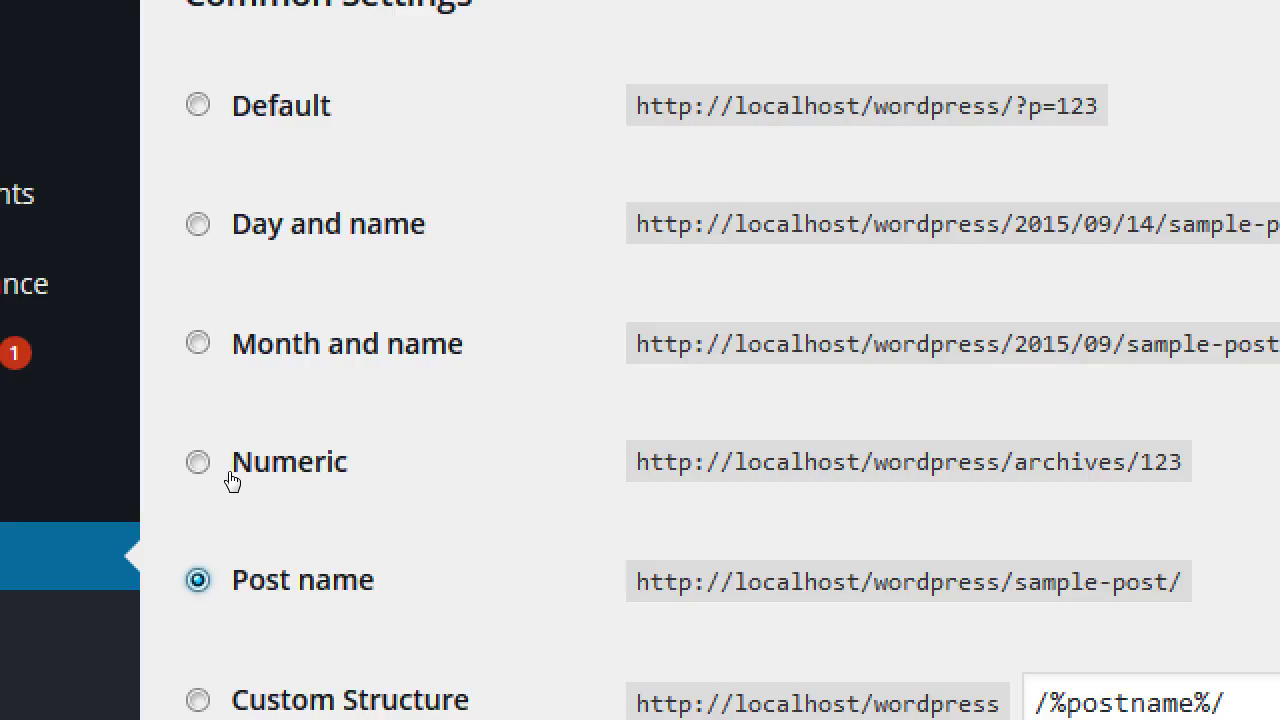
scroll(240, 565, "down", 5)
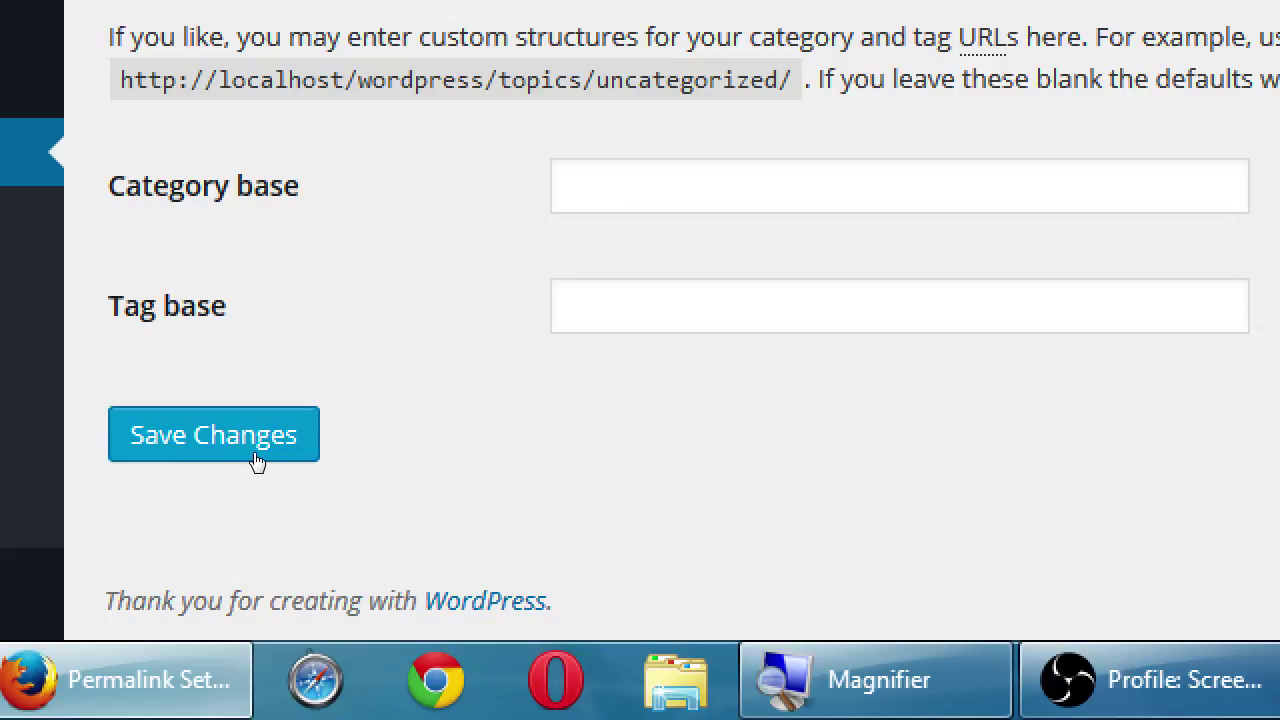
key("Tab")
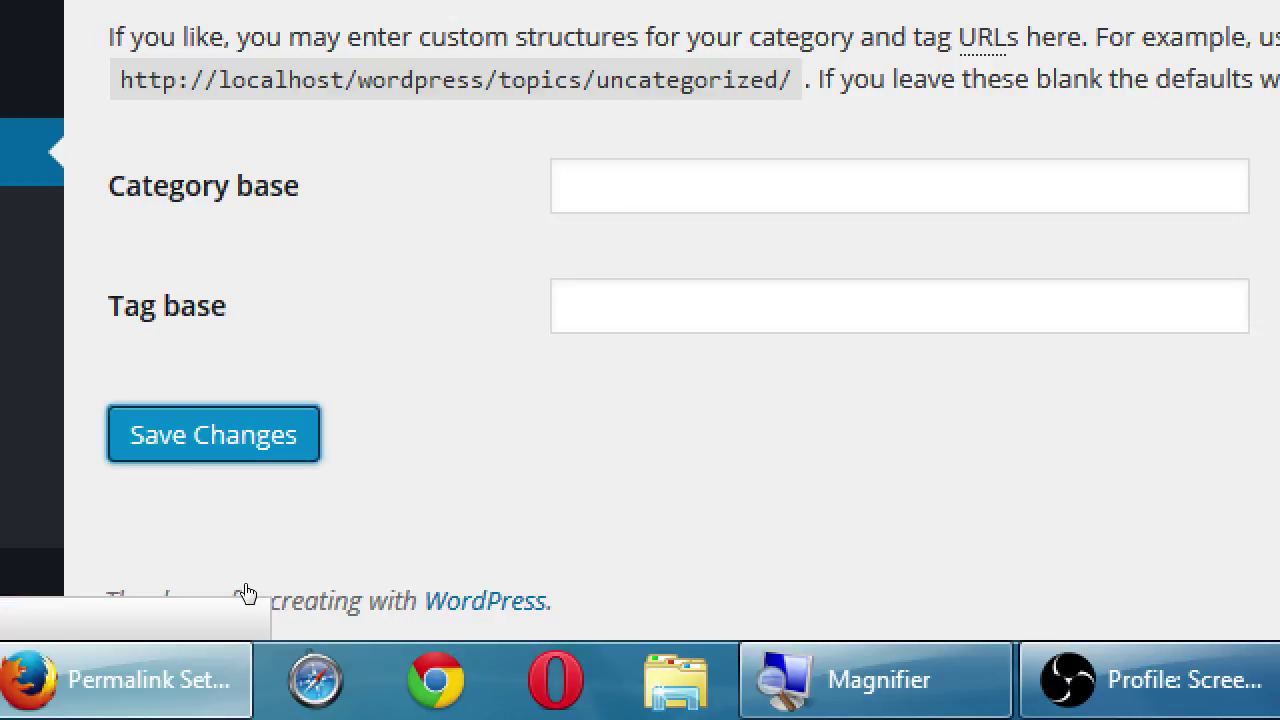
key("Return")
scroll(266, 465, "down", 6)
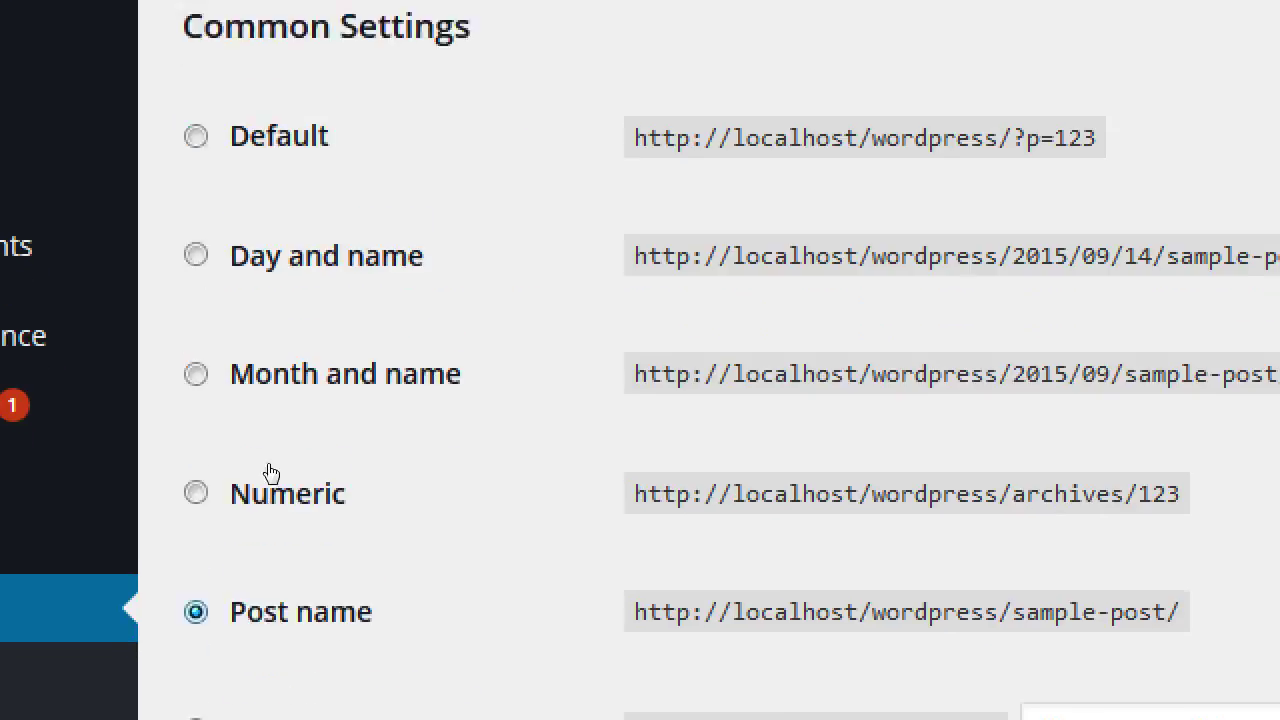
scroll(266, 453, "up", 3)
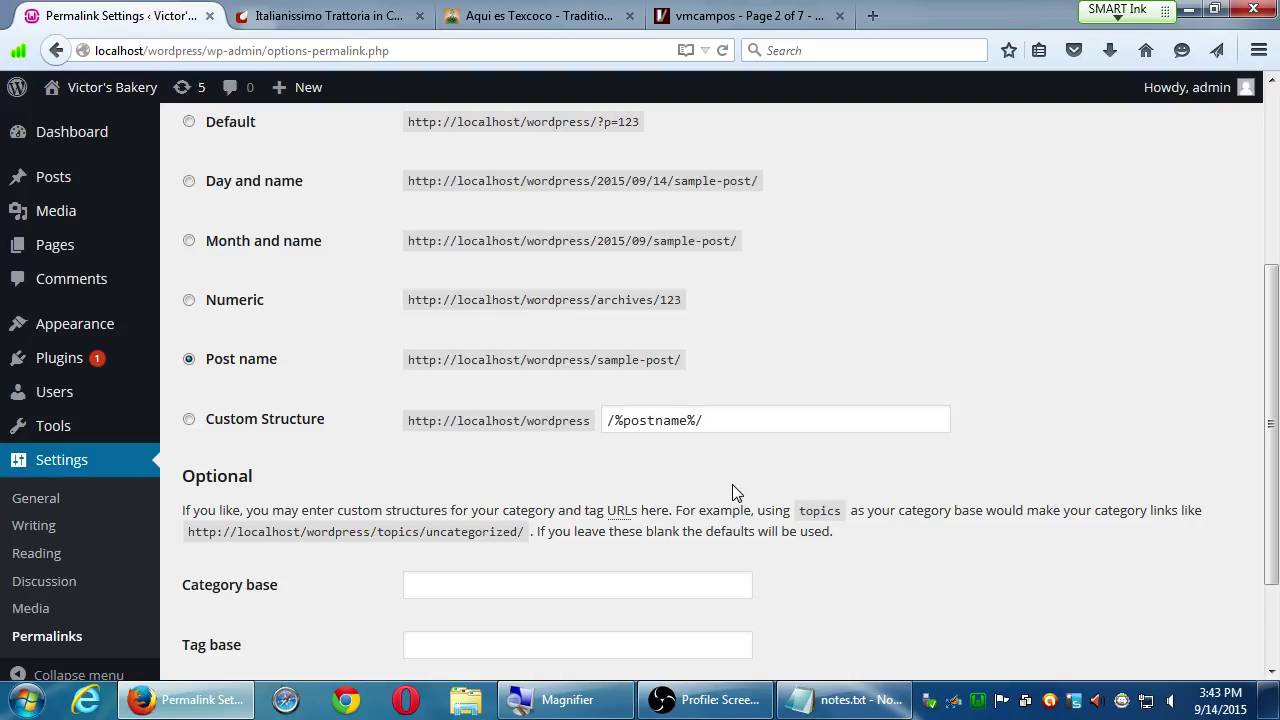
In Reading Settings, try a static front page, revert to latest posts, then return to Permalinks.
left_click(42, 556)
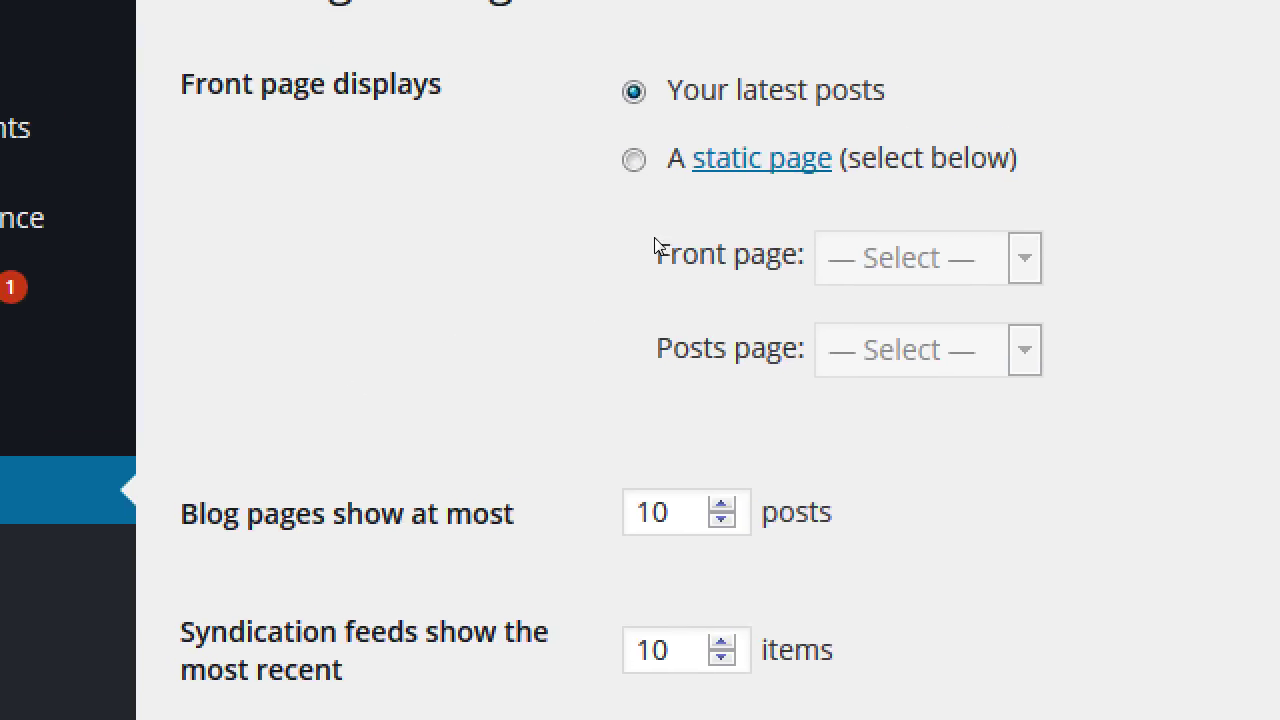
key("Down")
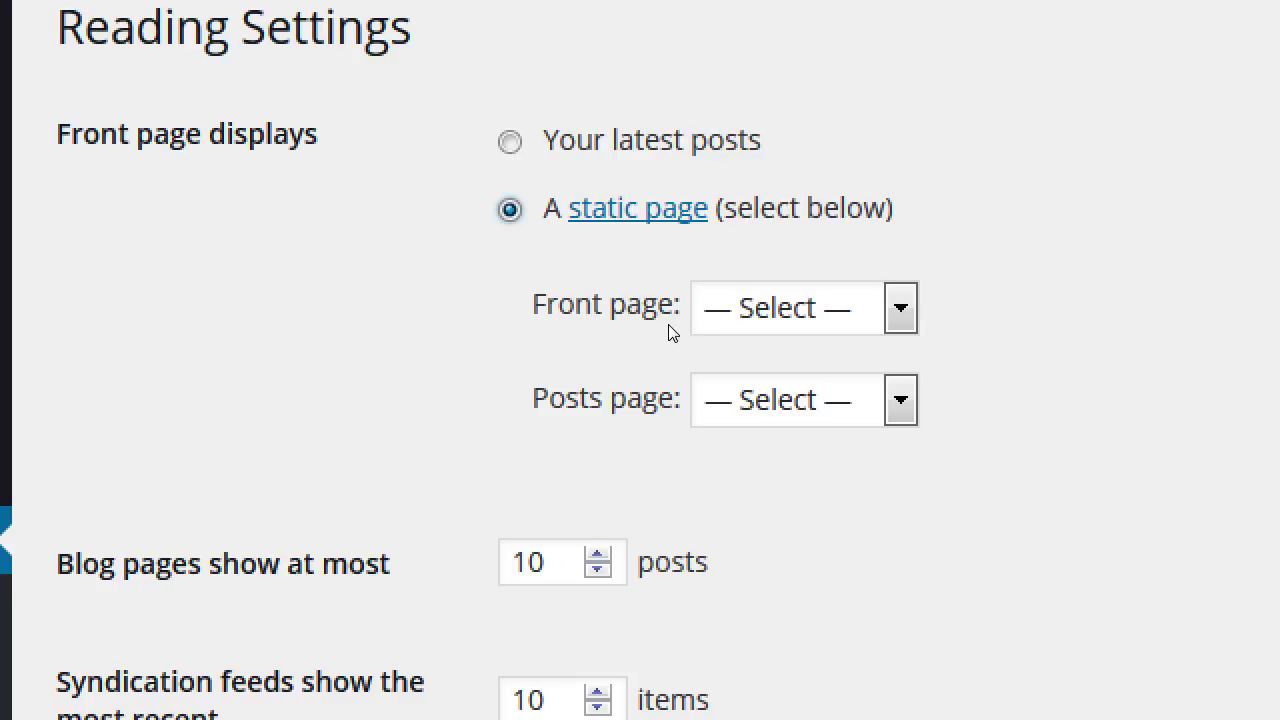
key("alt+Down")
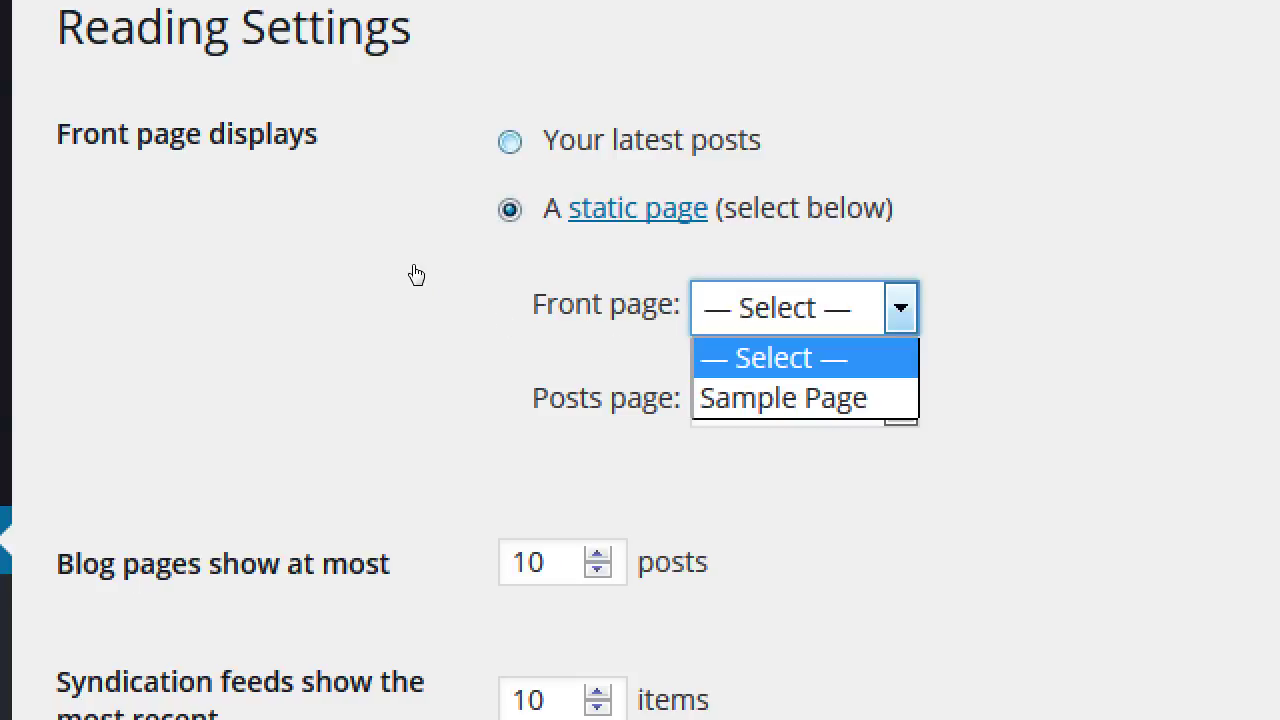
key("shift+Tab")
key("Up")
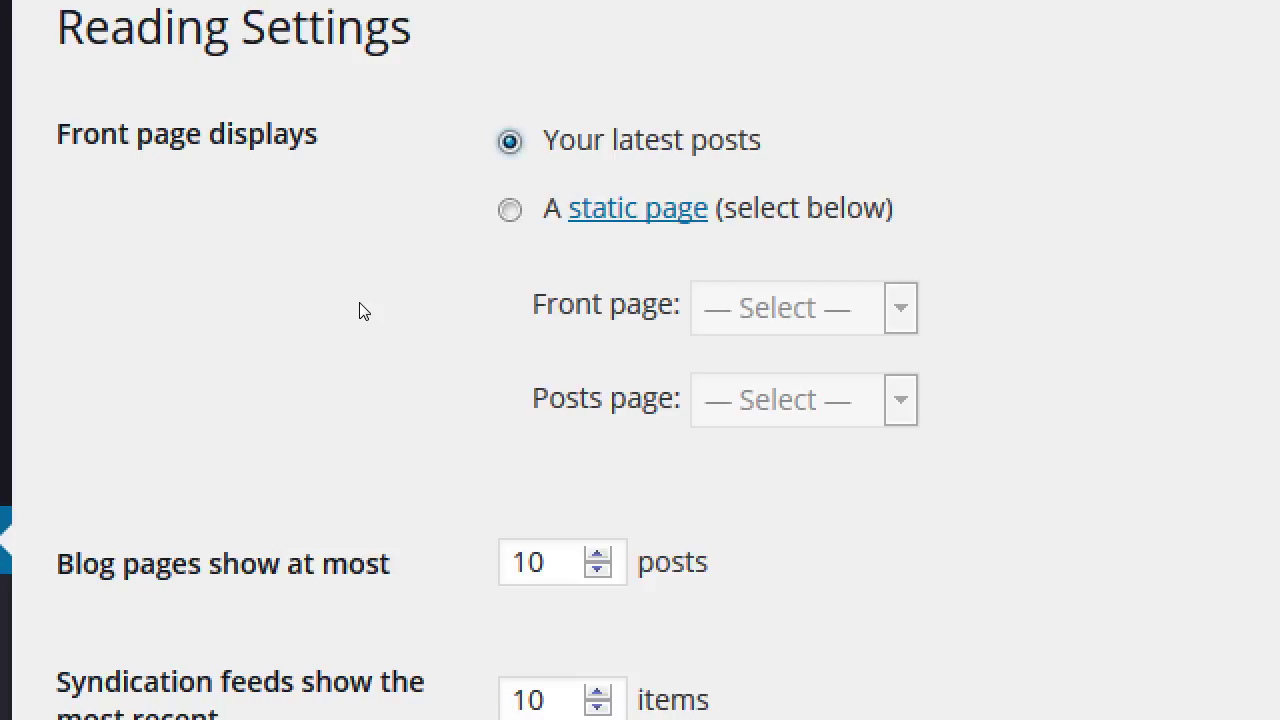
key("super+minus")
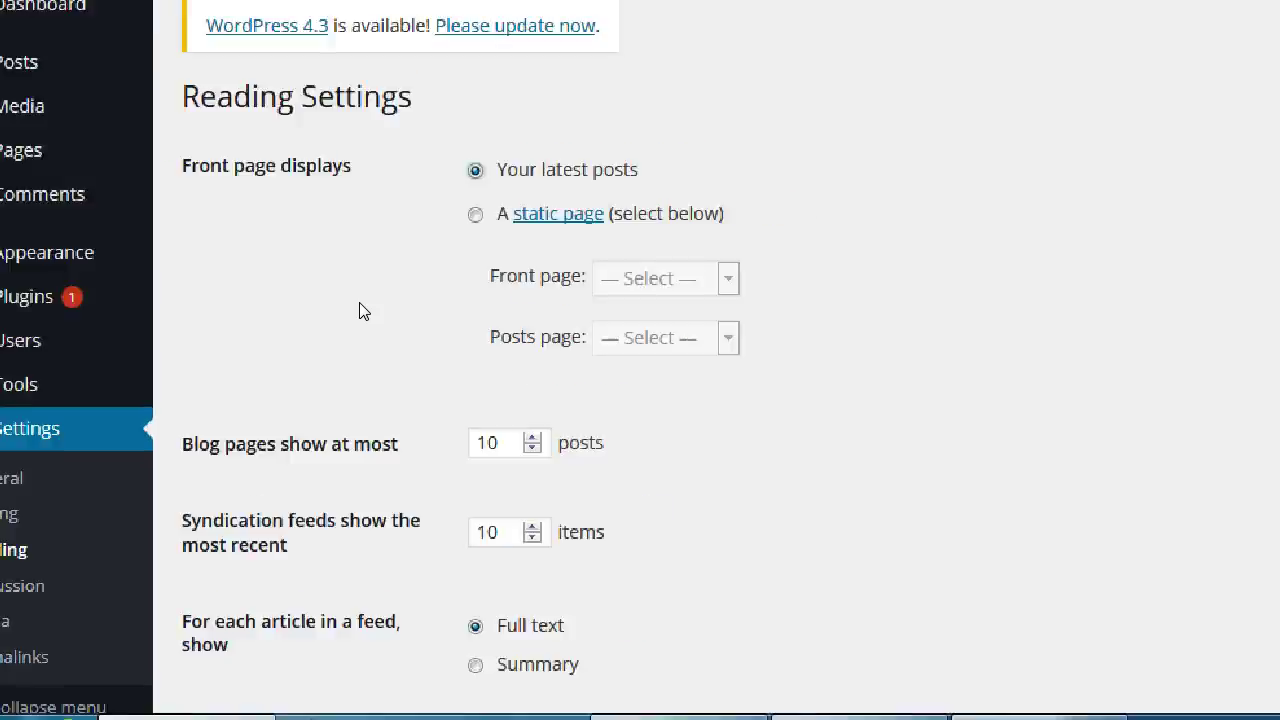
Choose Month and name, giving the structure /%year%/%monthnum%/%postname%/.
scroll(469, 368, "down", 5)
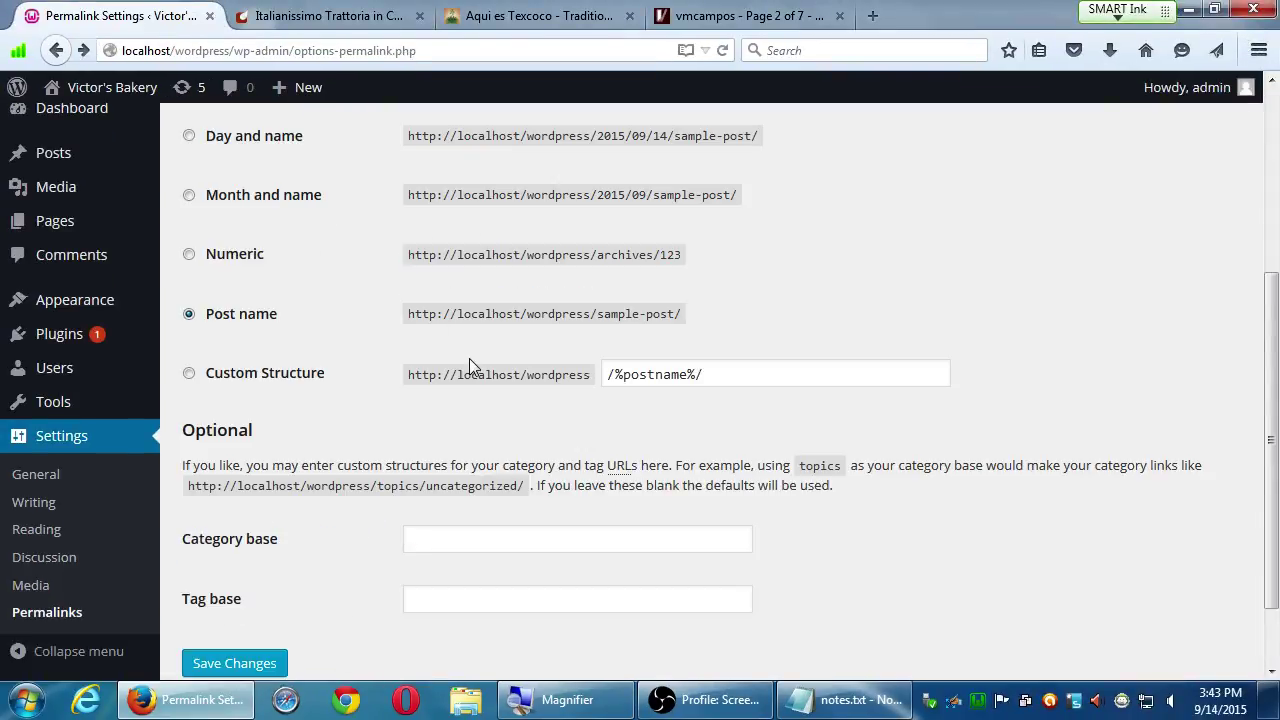
scroll(430, 346, "up", 1)
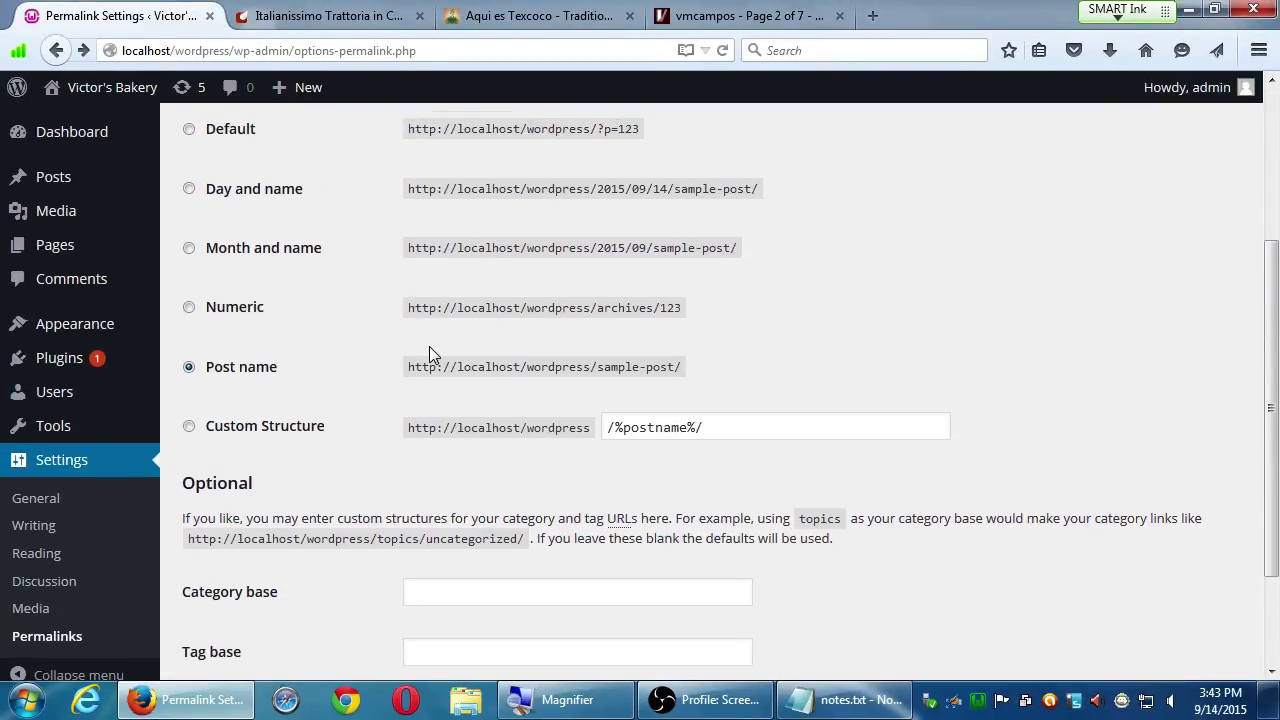
key("super+plus")
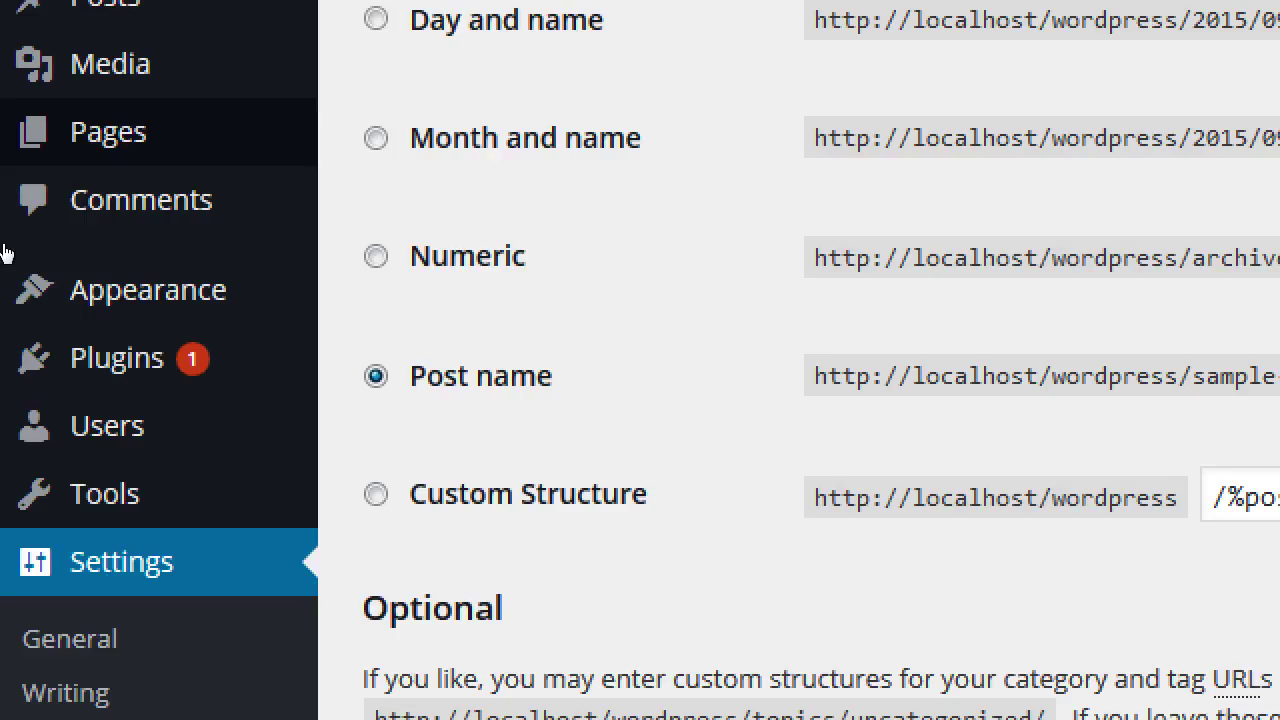
key("Up")
key("Up")
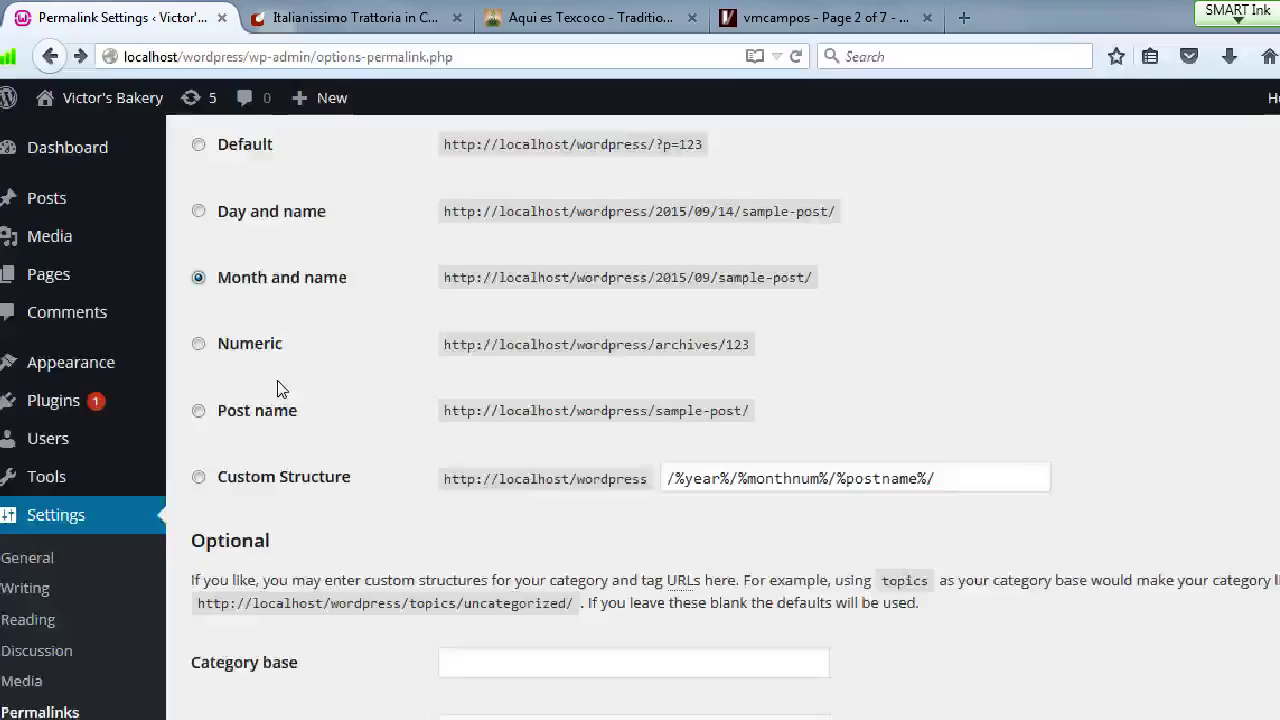
scroll(1165, 262, "up", 5)
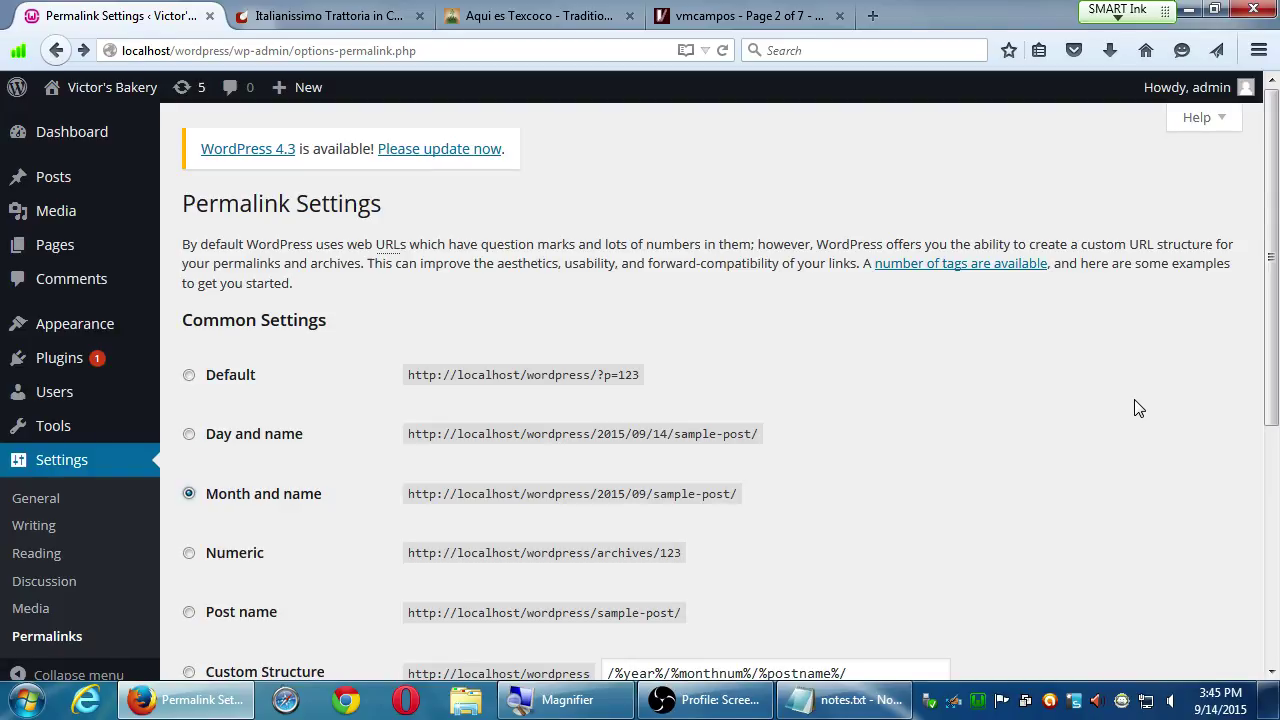
key("super+d")
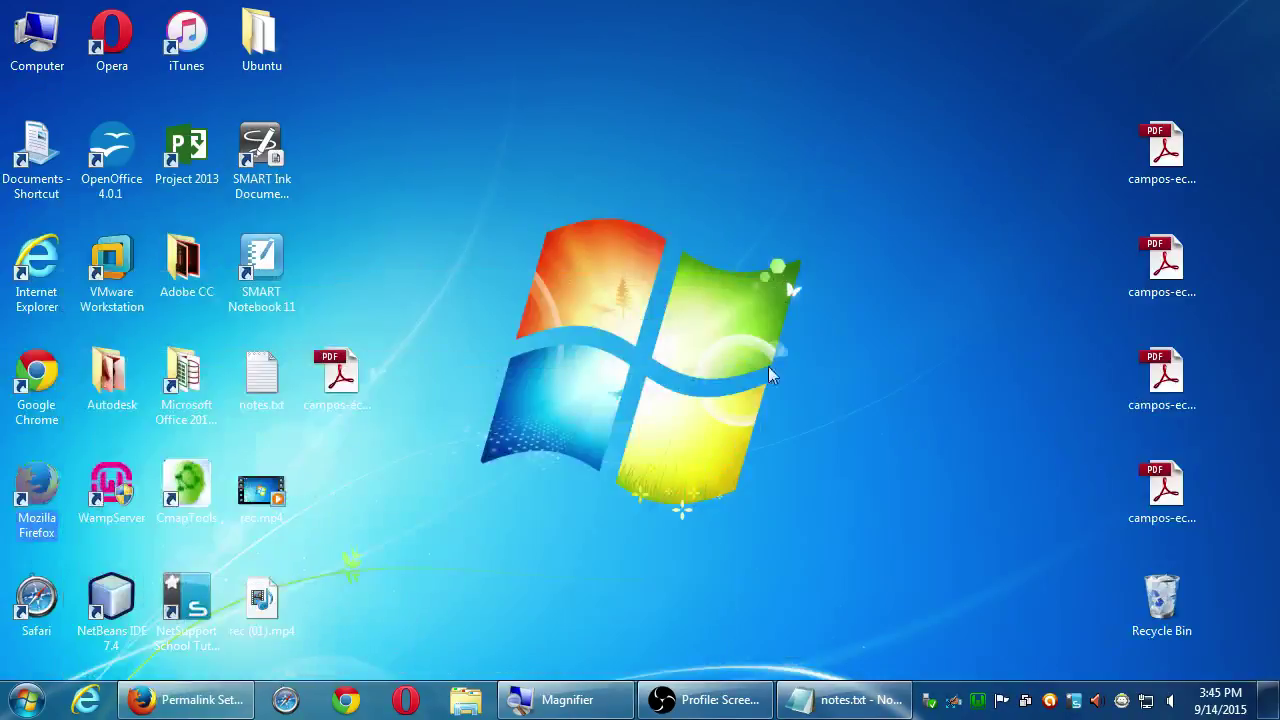
left_click(45, 35)
double_click(45, 35)
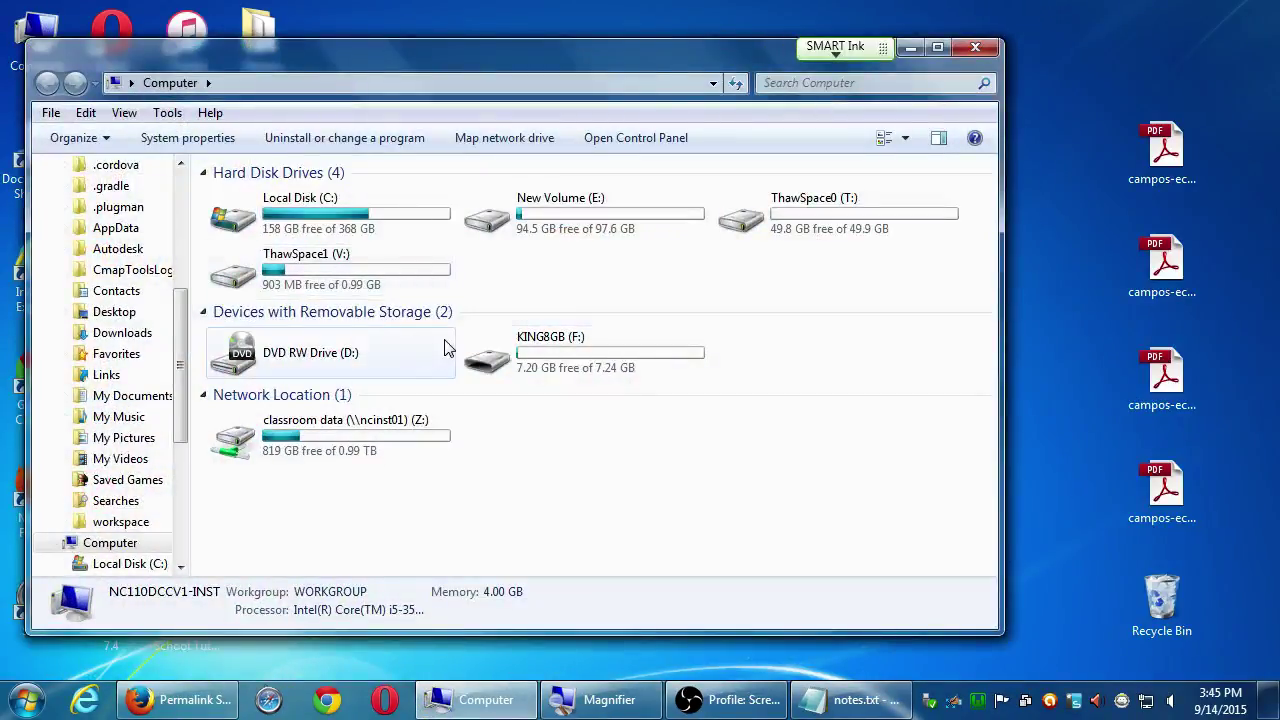
double_click(365, 200)
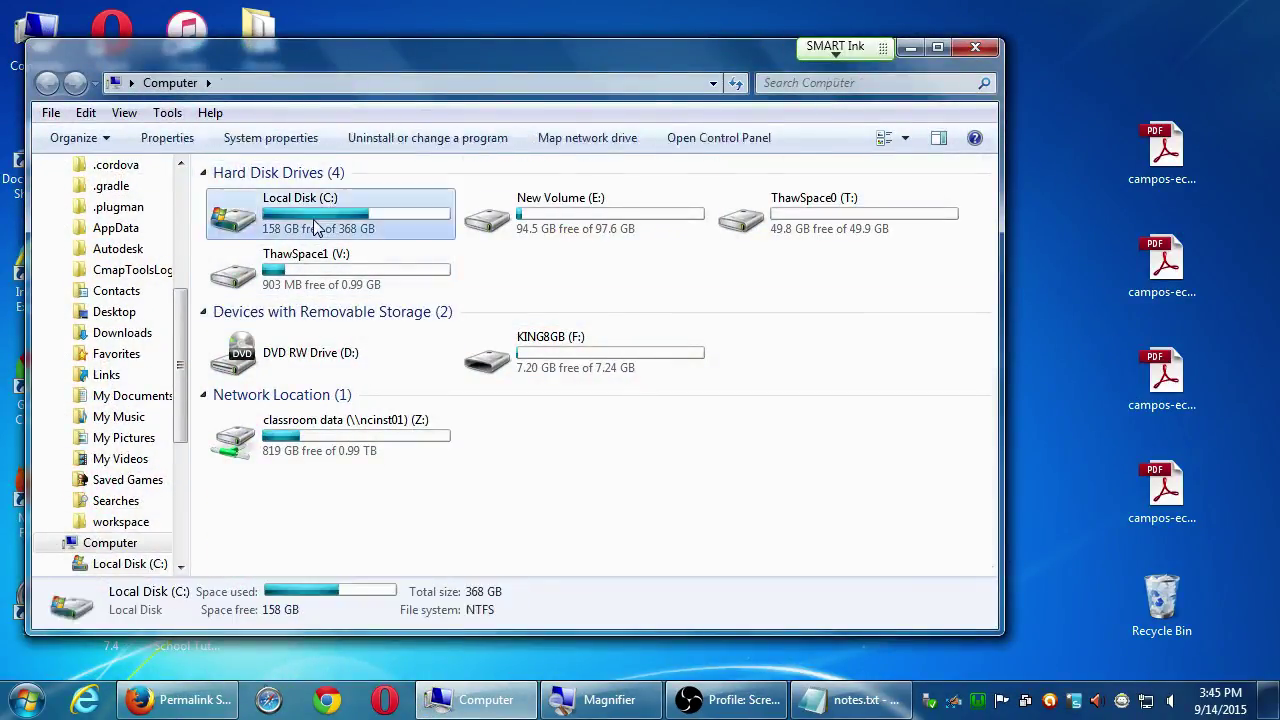
left_click(280, 492)
scroll(279, 505, "down", 4)
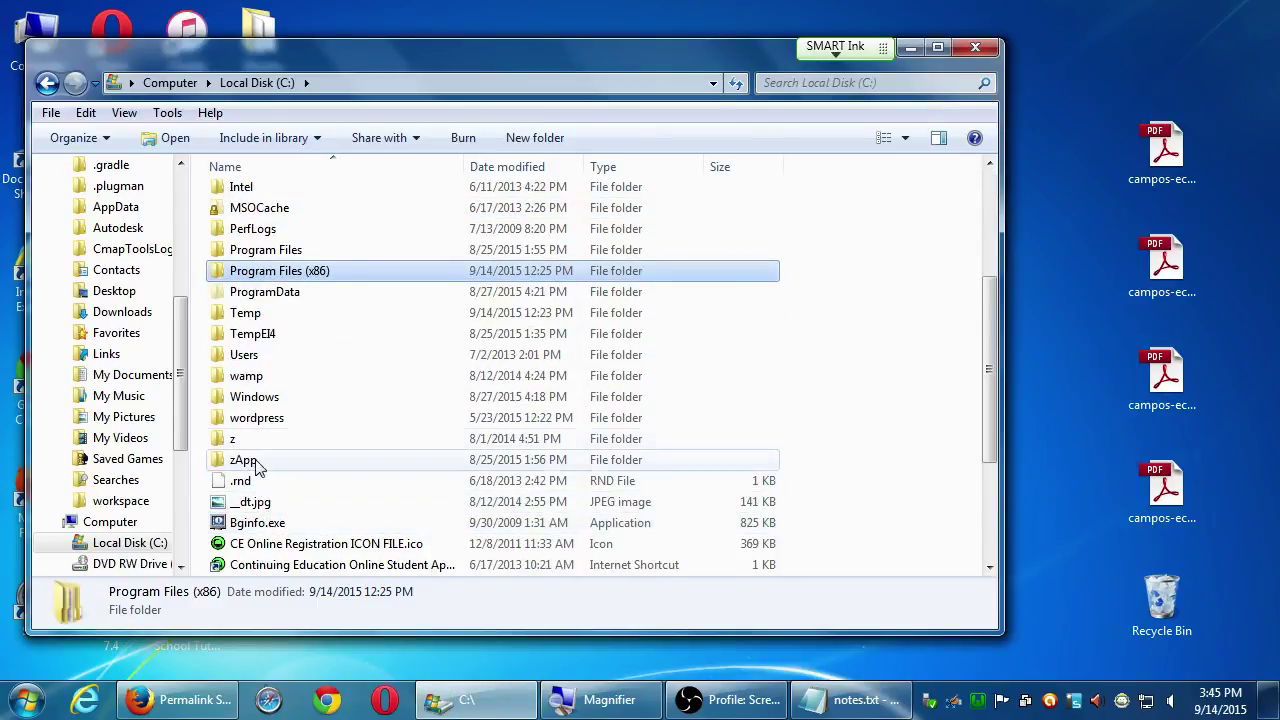
double_click(253, 385)
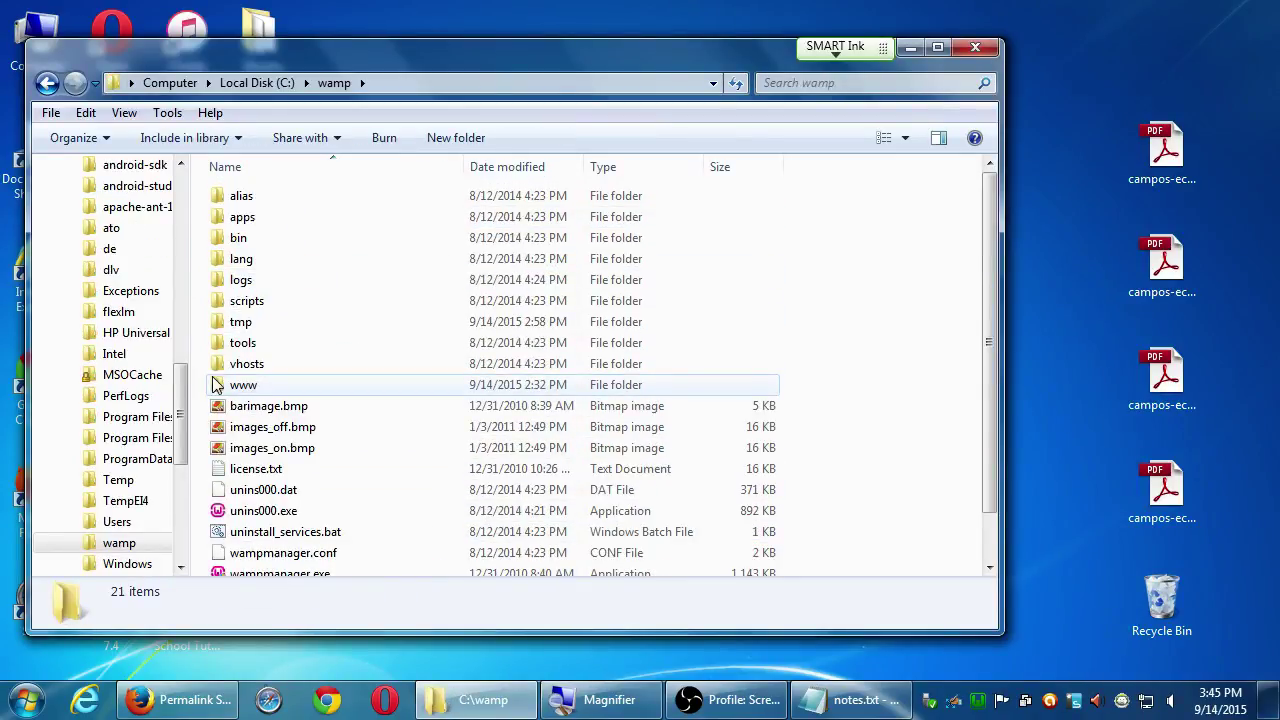
left_click(220, 388)
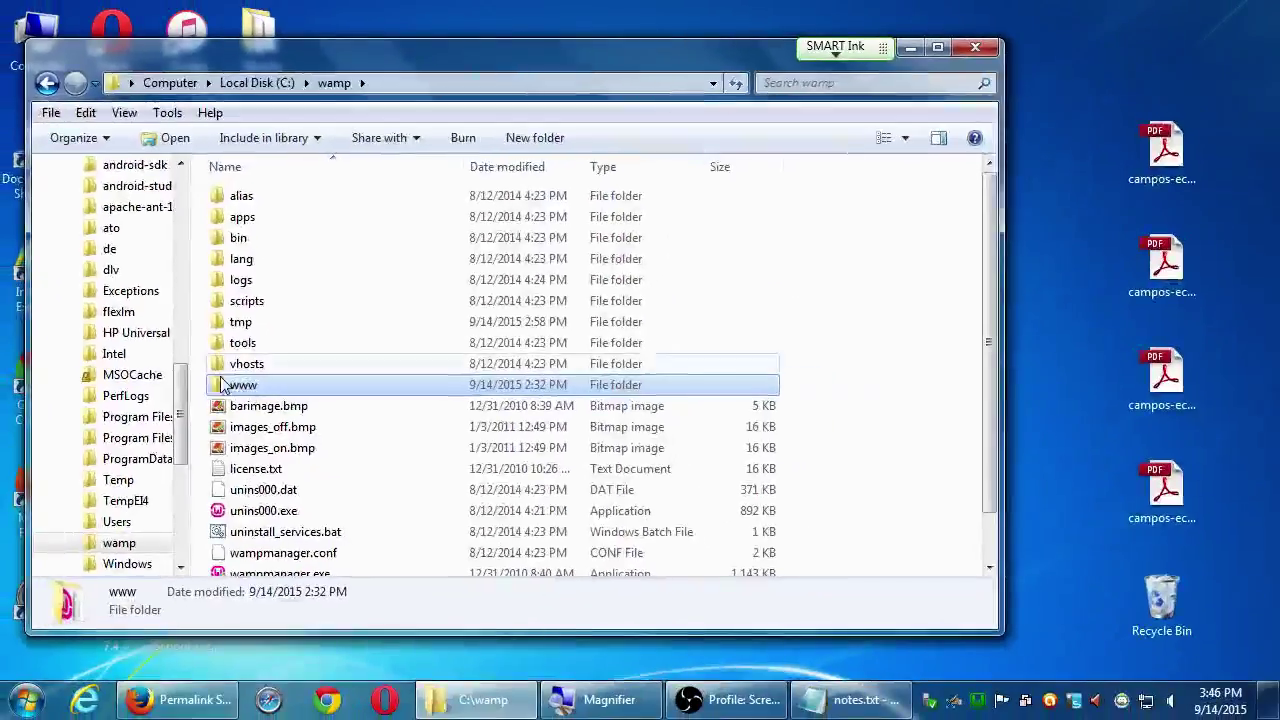
Snap the wamp Explorer window to the left half and bring Firefox's Permalink Settings forward.
left_click_drag(350, 59, 2, 14)
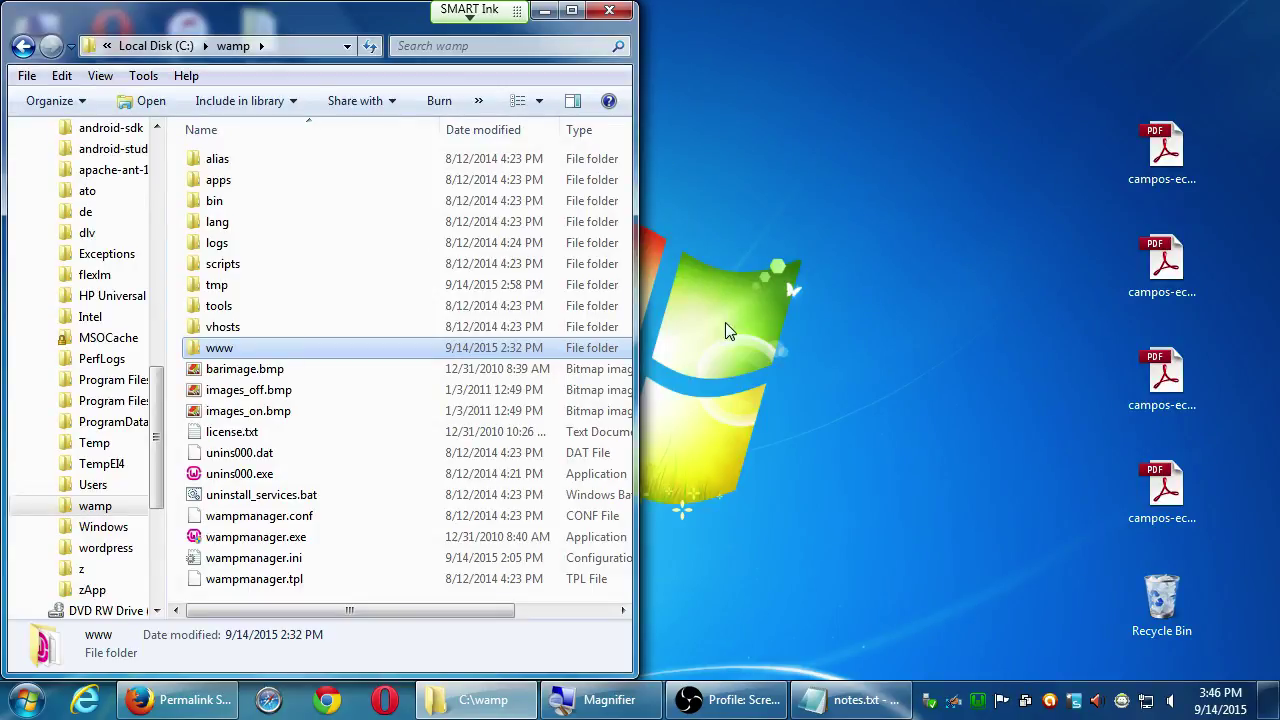
left_click(205, 704)
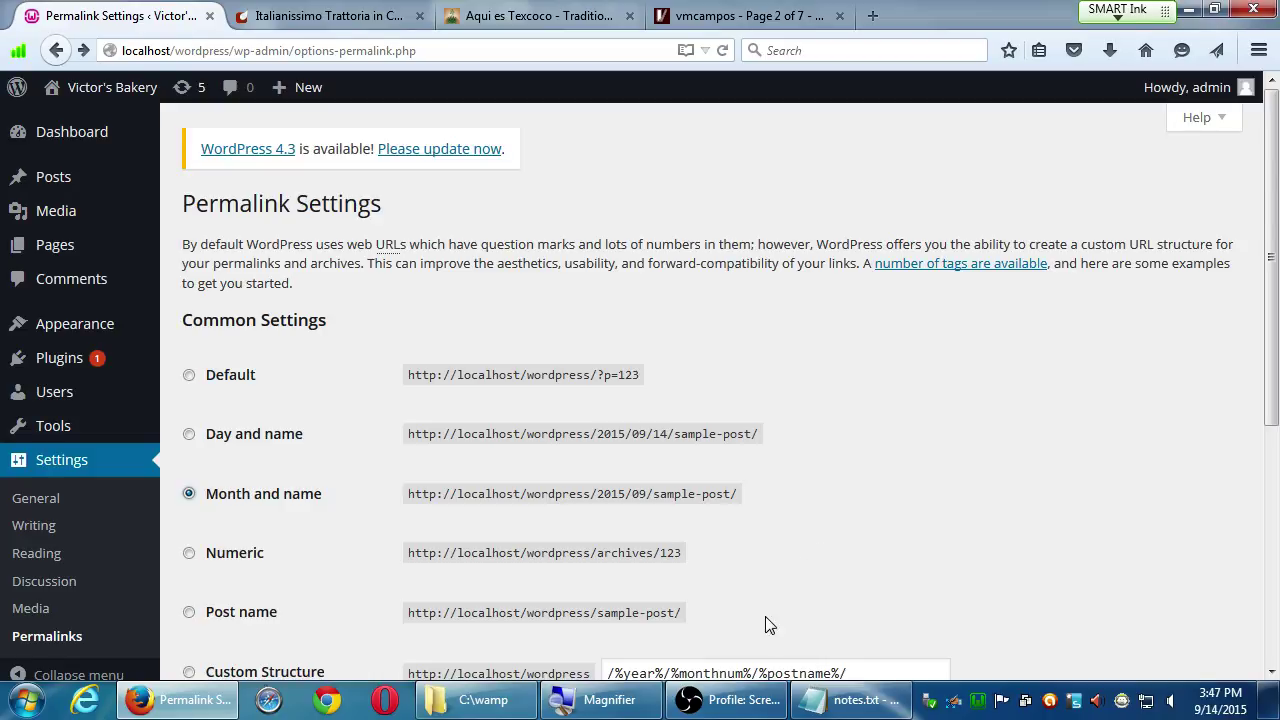
Bring the OBS 'Profile: ScreenRec' window in front of the Permalink Settings page.
left_click(742, 705)
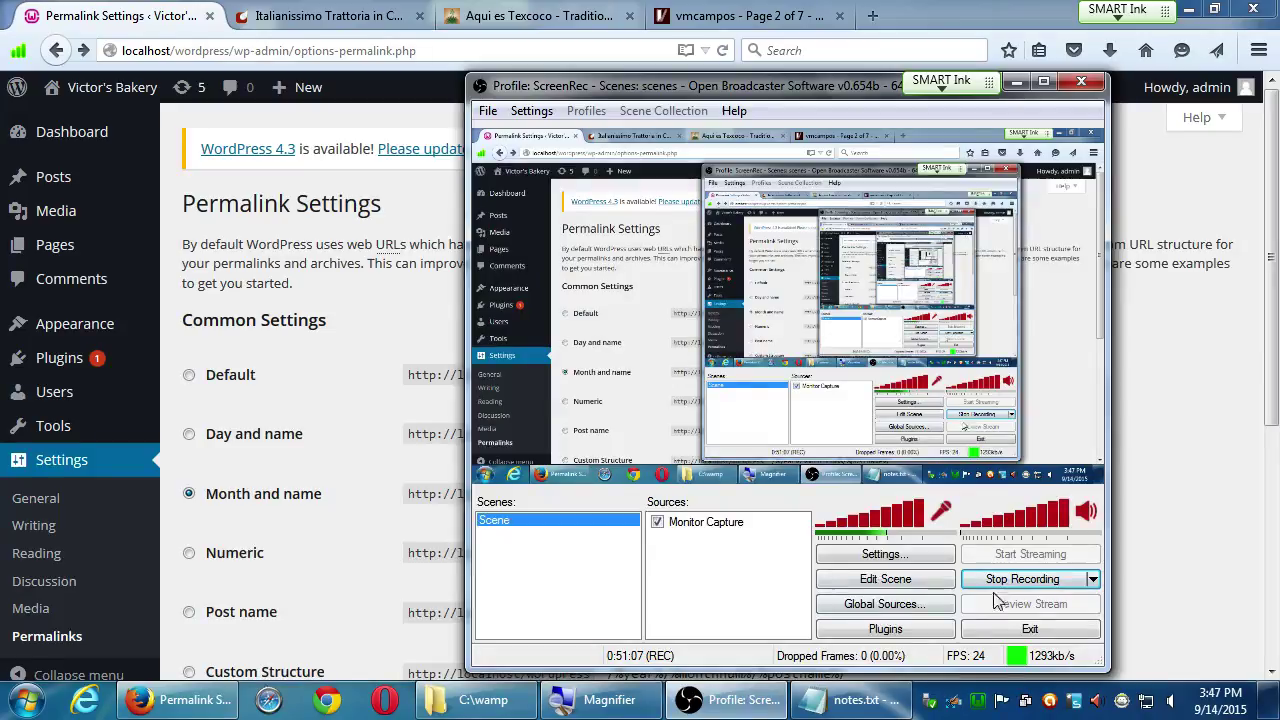